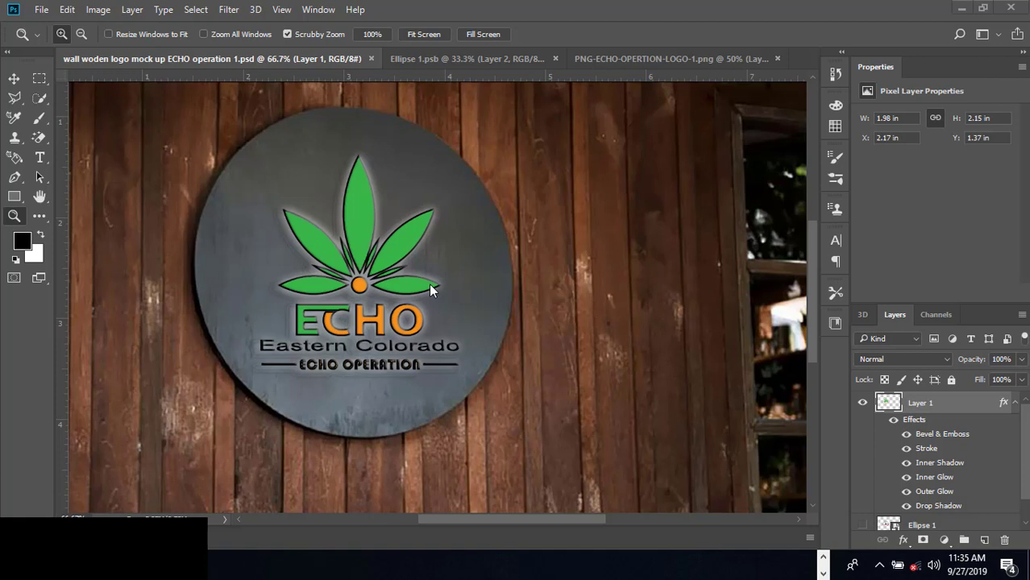
Switch from the Photoshop sign mockup to the ECHO logo artwork in Illustrator
{"action": "left_click", "coordinate": [823, 556]}
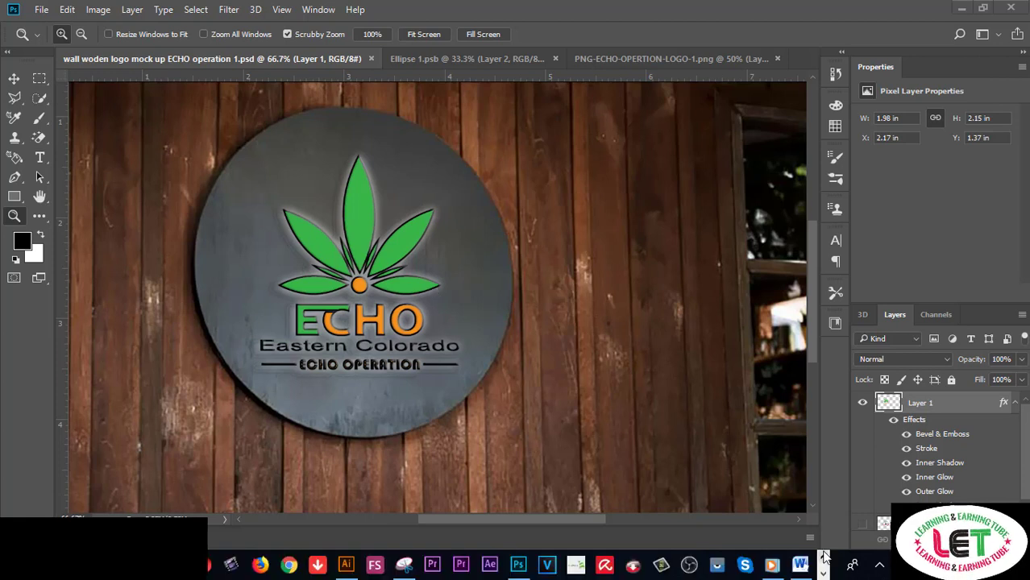
{"action": "left_click", "coordinate": [346, 564]}
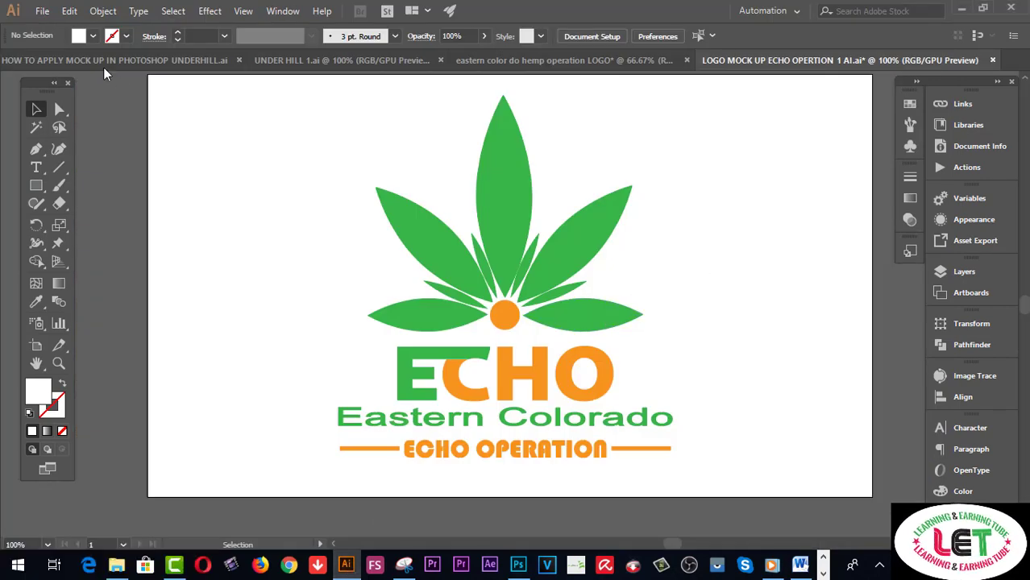
Create a blank 960 × 560 px landscape document named ECHO LOGO
{"action": "left_click", "coordinate": [42, 11]}
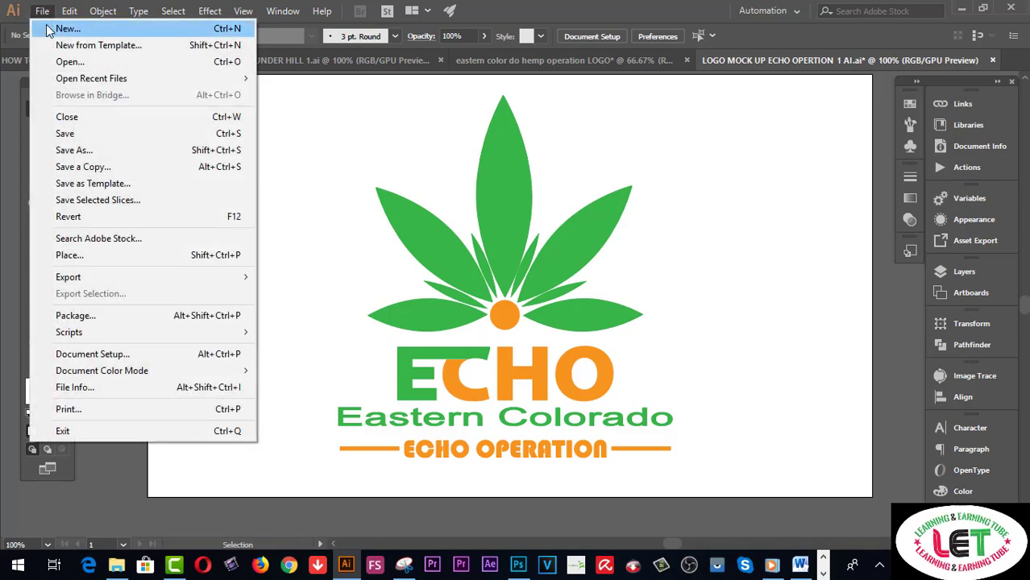
{"action": "key", "text": "Escape"}
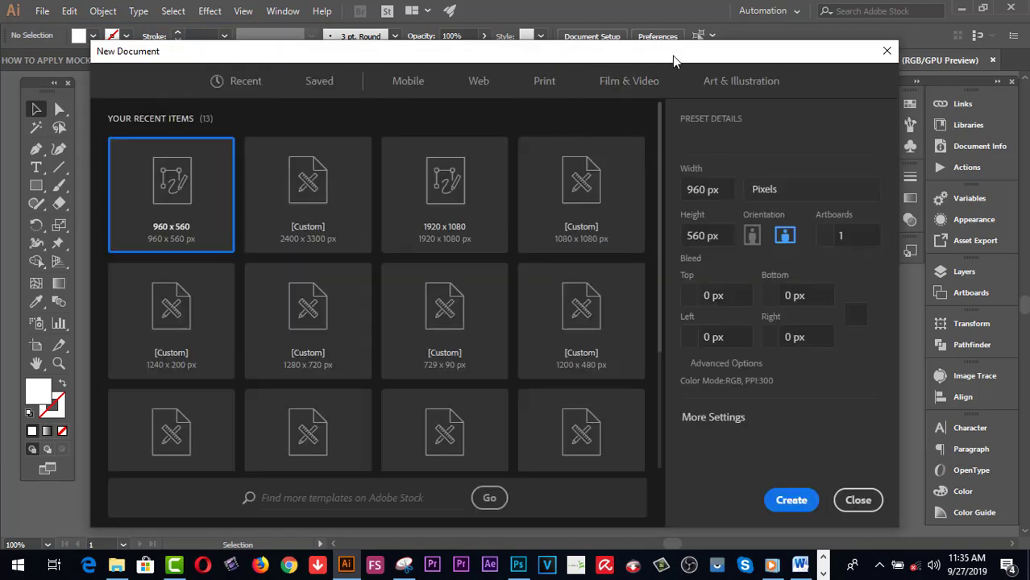
{"action": "left_click_drag", "start_coordinate": [742, 143], "coordinate": [679, 144]}
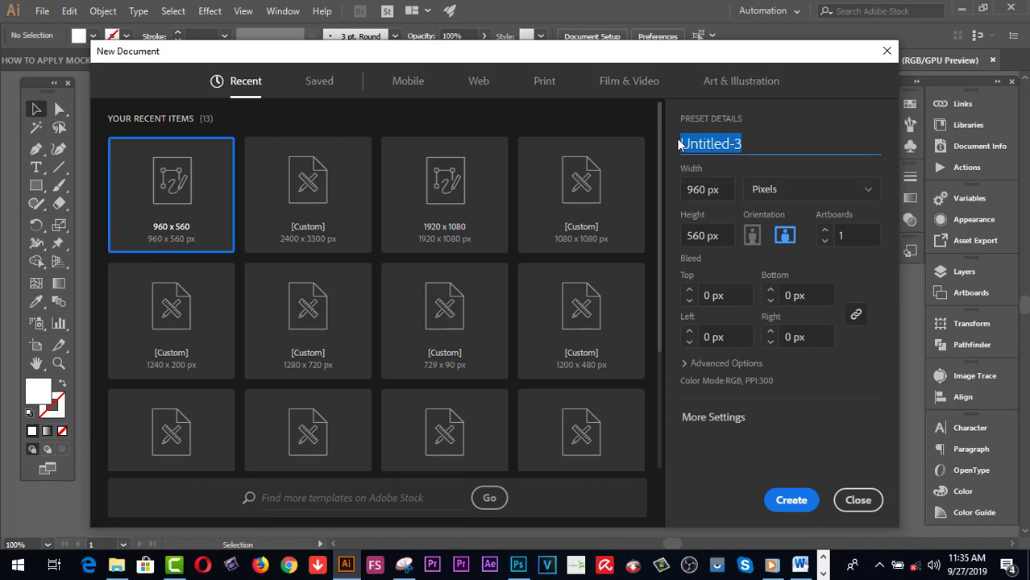
{"action": "type", "text": "ECHO"}
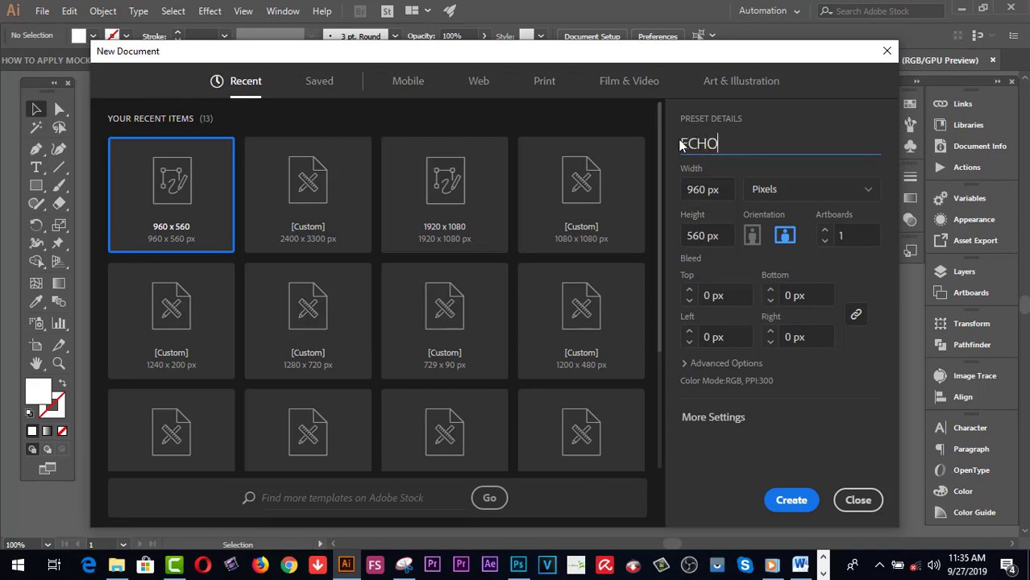
{"action": "type", "text": " L"}
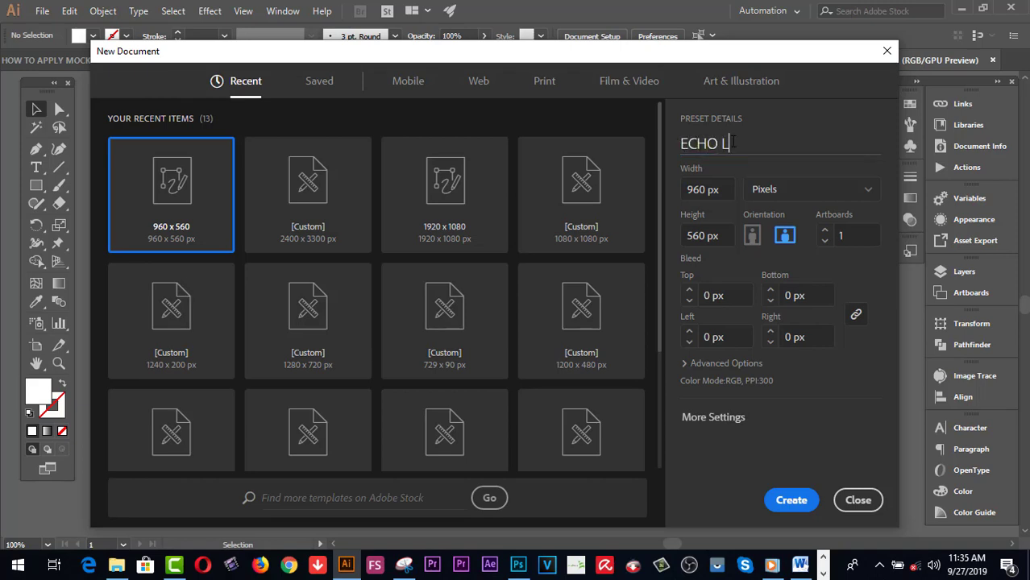
{"action": "type", "text": "OGO"}
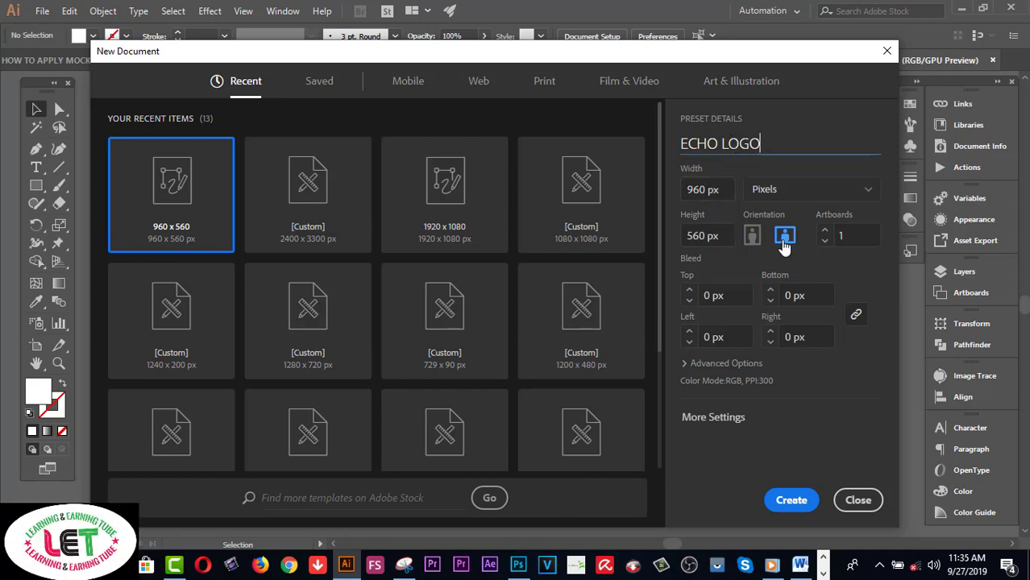
{"action": "left_click", "coordinate": [799, 501]}
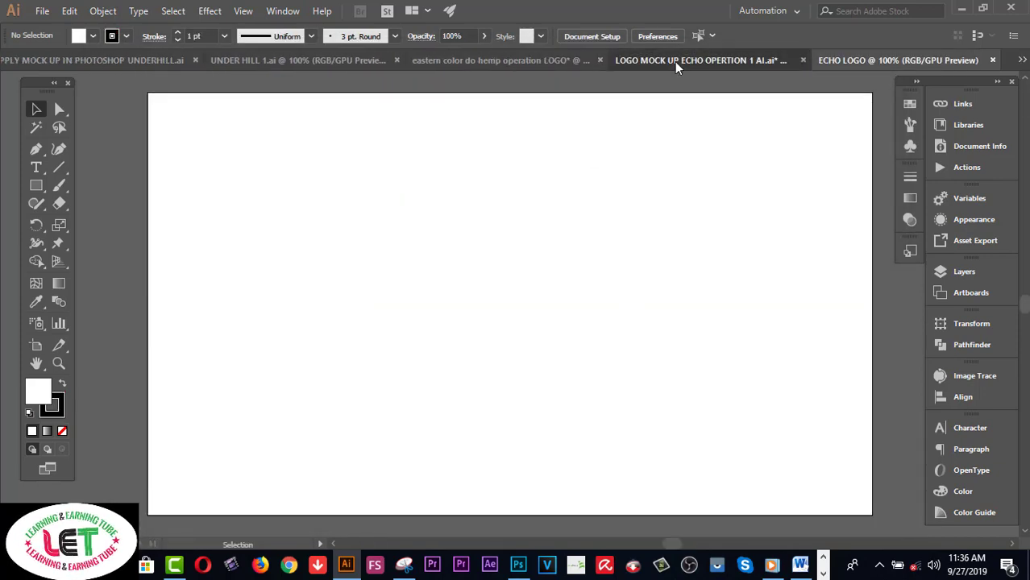
Drag the ECHO logo group from the mock-up document into the ECHO LOGO document
{"action": "left_click", "coordinate": [674, 62]}
{"action": "left_click", "coordinate": [572, 290]}
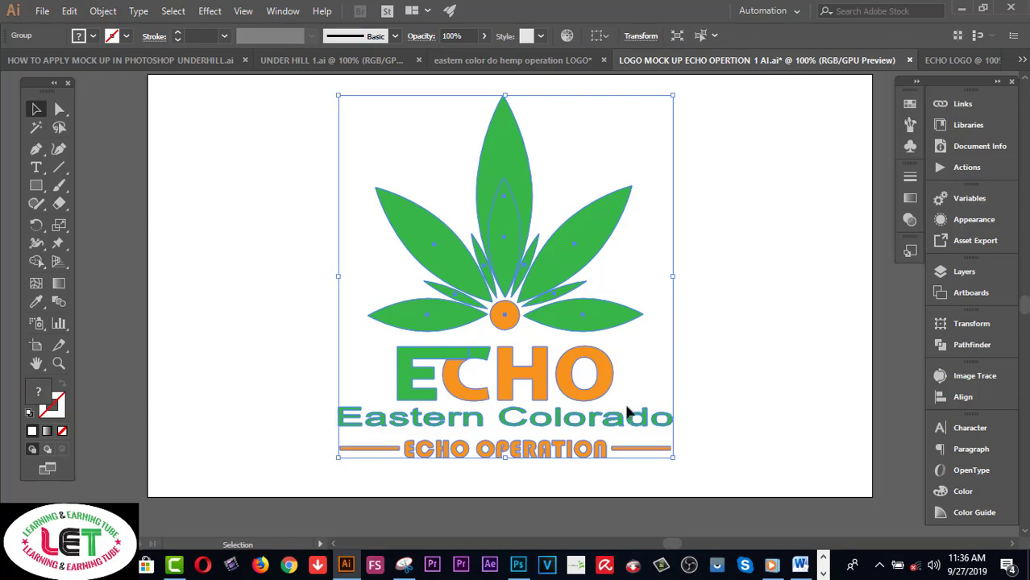
{"action": "mouse_move", "coordinate": [591, 315]}
{"action": "left_mouse_down"}
{"action": "mouse_move", "coordinate": [871, 103]}
{"action": "mouse_move", "coordinate": [360, 237]}
{"action": "left_mouse_up"}
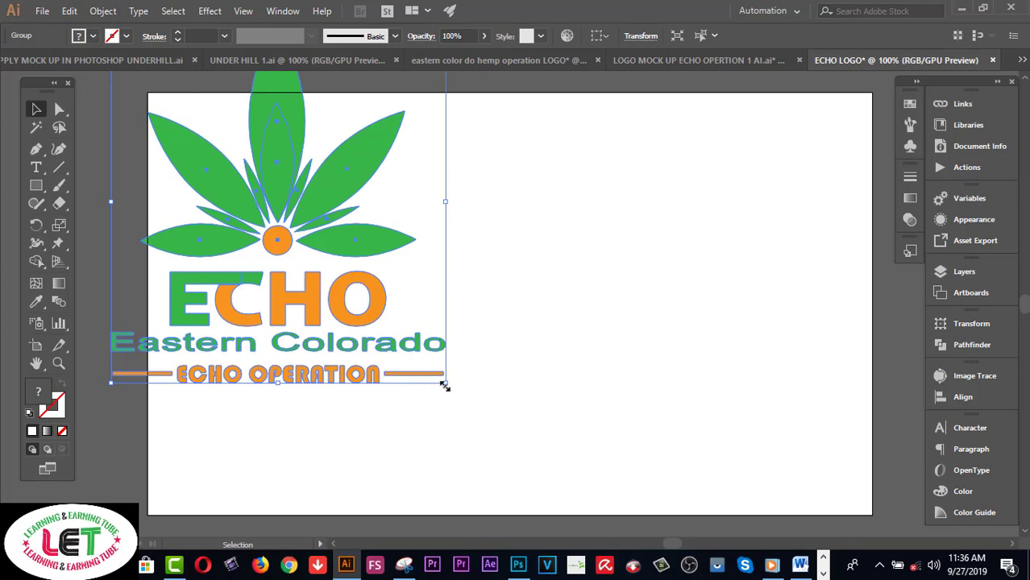
Scale the logo down small and move it to the artboard's top-left corner
{"action": "left_click_drag", "start_coordinate": [444, 386], "coordinate": [382, 285]}
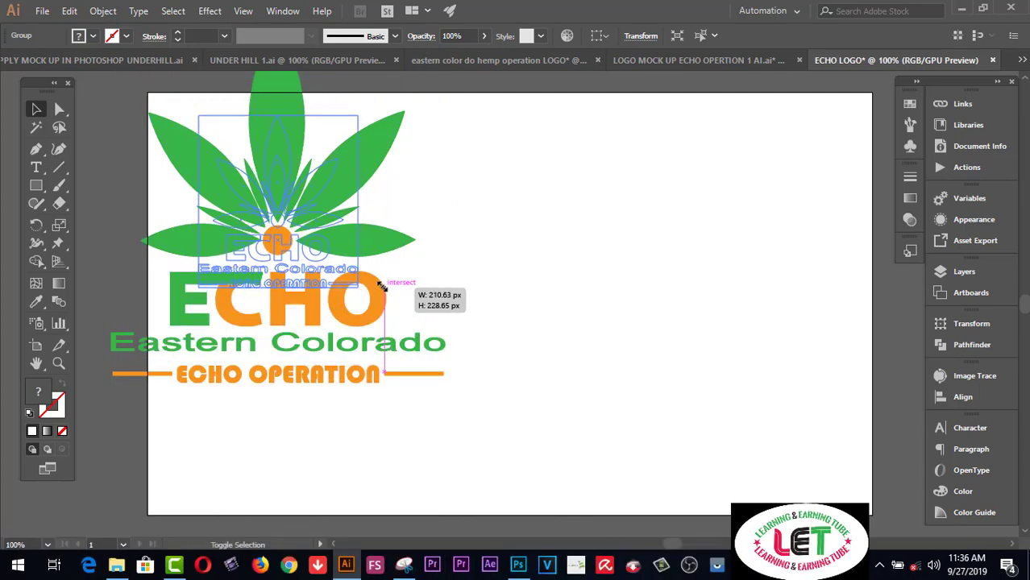
{"action": "left_click_drag", "start_coordinate": [382, 285], "coordinate": [372, 274]}
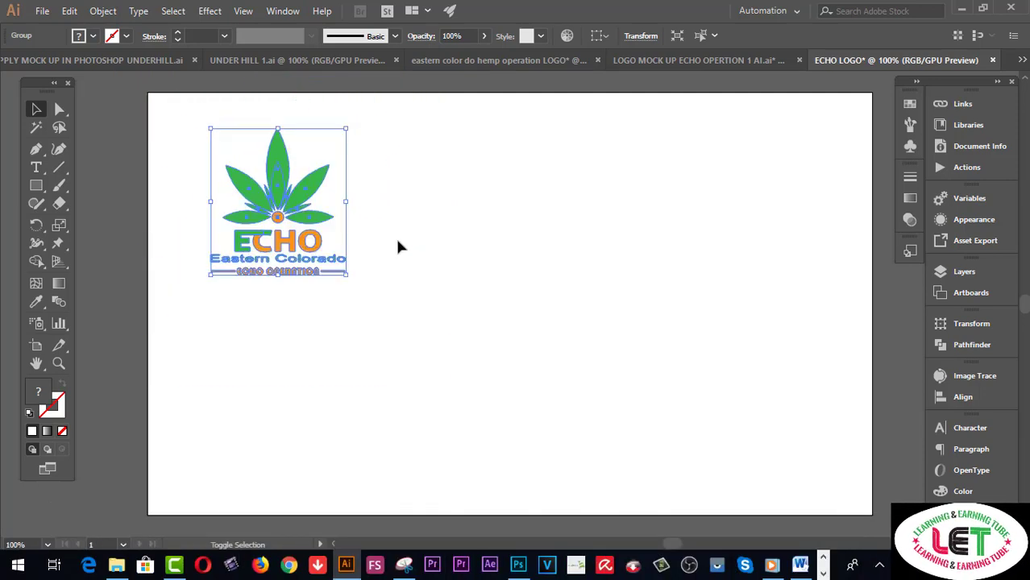
{"action": "left_click", "coordinate": [397, 245]}
{"action": "left_click_drag", "start_coordinate": [303, 200], "coordinate": [157, 137]}
{"action": "left_click", "coordinate": [368, 159]}
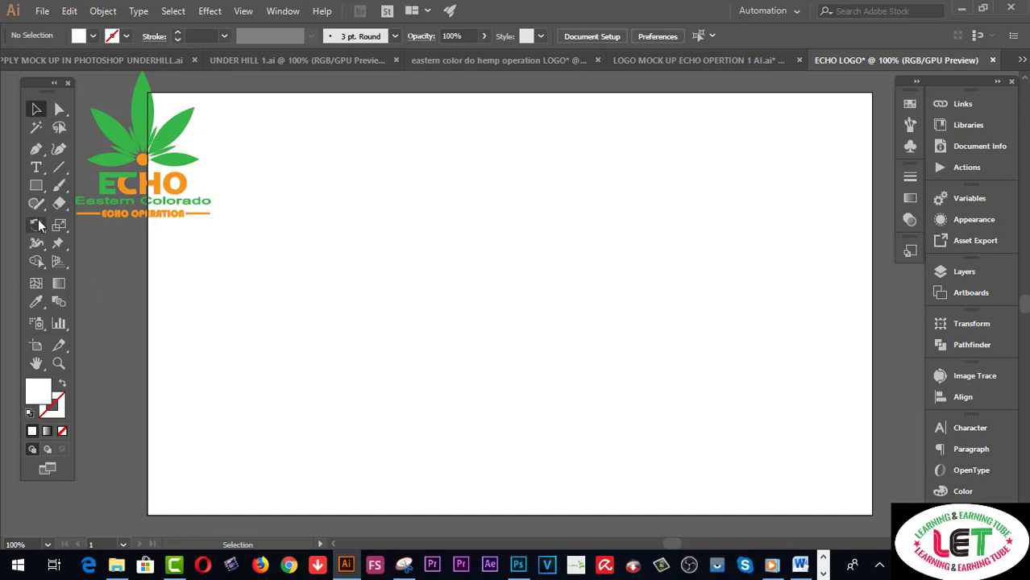
Duplicate the black ellipse into a row of five using Alt-drag and Ctrl+D
{"action": "left_click_drag", "start_coordinate": [242, 121], "coordinate": [278, 119]}
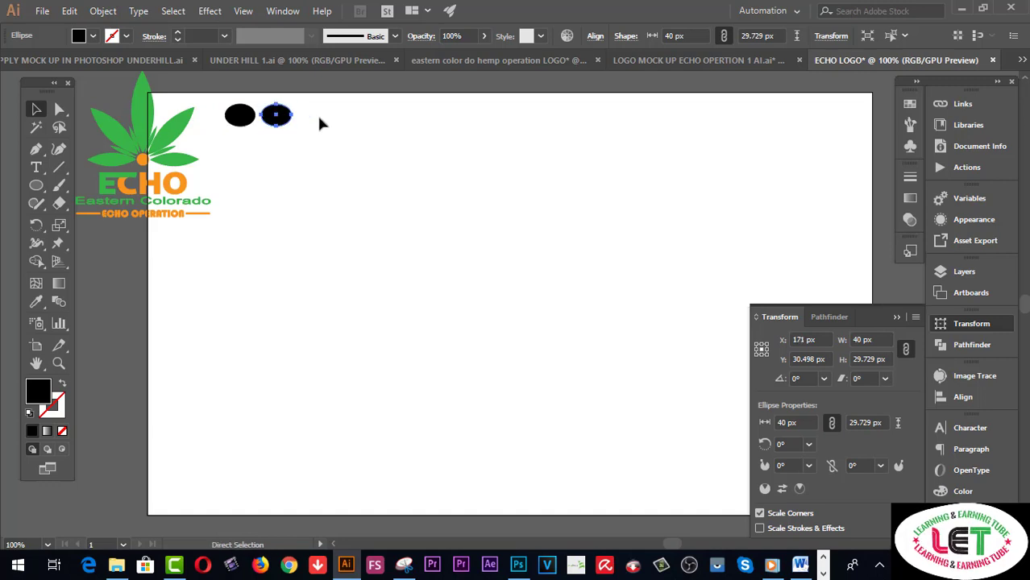
{"action": "key", "text": "ctrl+d"}
{"action": "key", "text": "ctrl+d"}
{"action": "key", "text": "ctrl+d"}
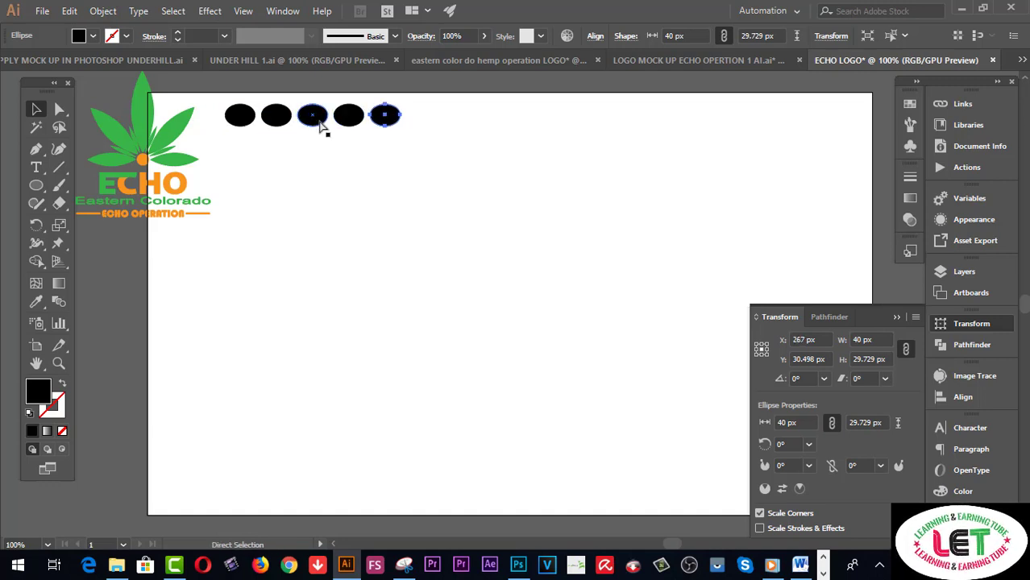
{"action": "key", "text": "v"}
{"action": "left_click_drag", "start_coordinate": [385, 117], "coordinate": [239, 117]}
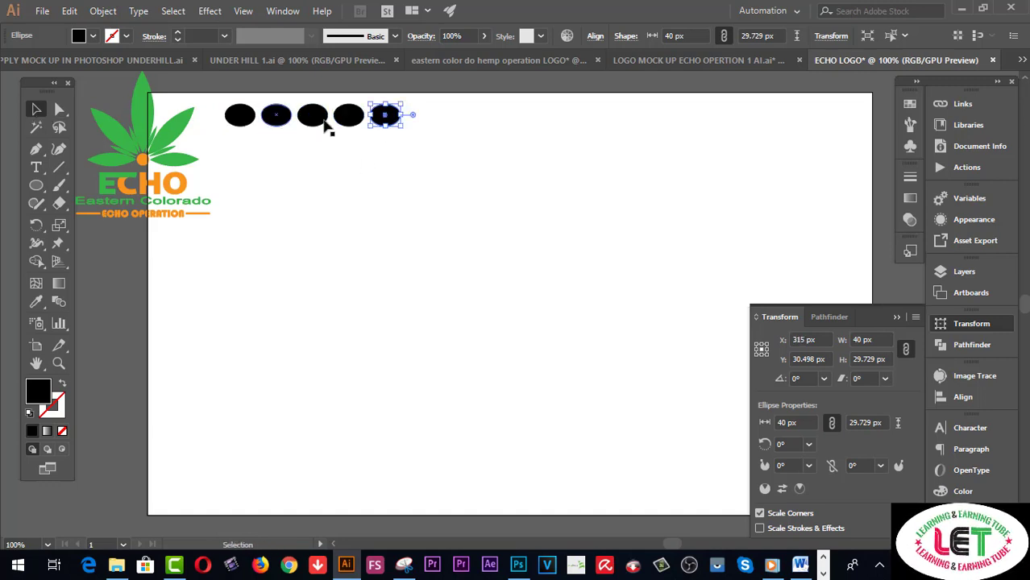
Fill the first ellipse with the leaves' green and the second with the centre dot's orange
{"action": "key", "text": "i"}
{"action": "left_click", "coordinate": [174, 132]}
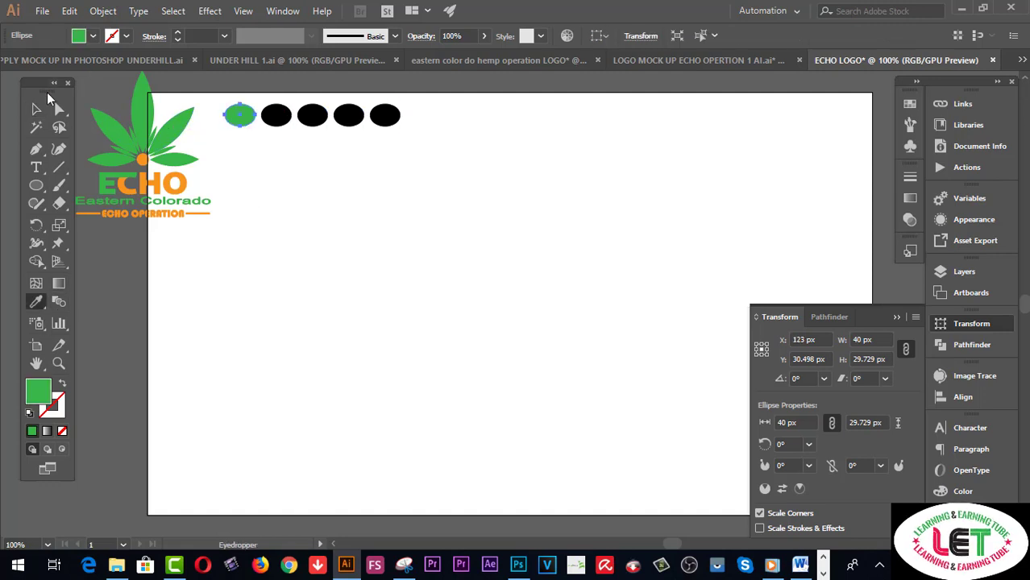
{"action": "left_click", "coordinate": [35, 110]}
{"action": "left_click", "coordinate": [276, 115]}
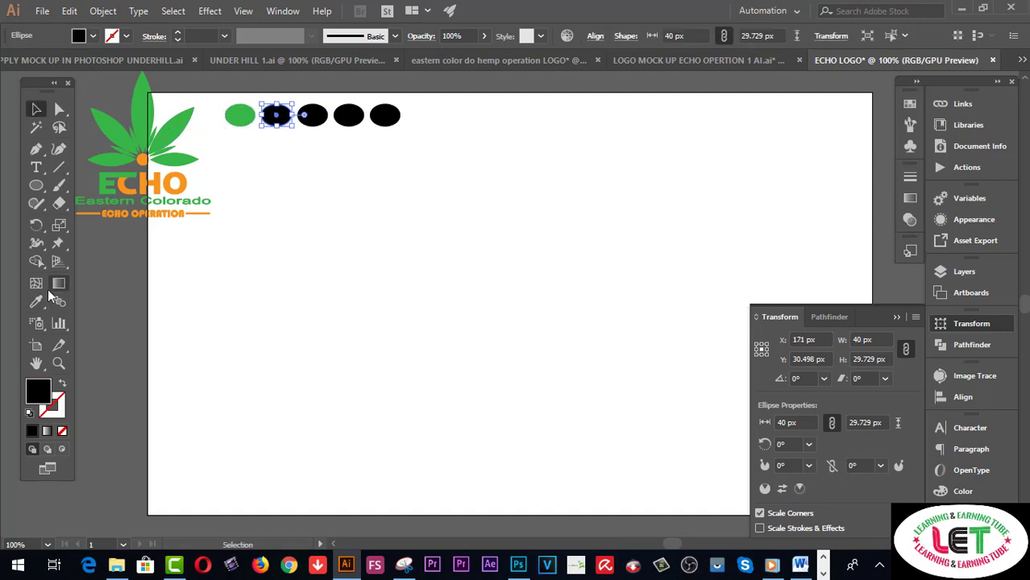
{"action": "left_click", "coordinate": [36, 301]}
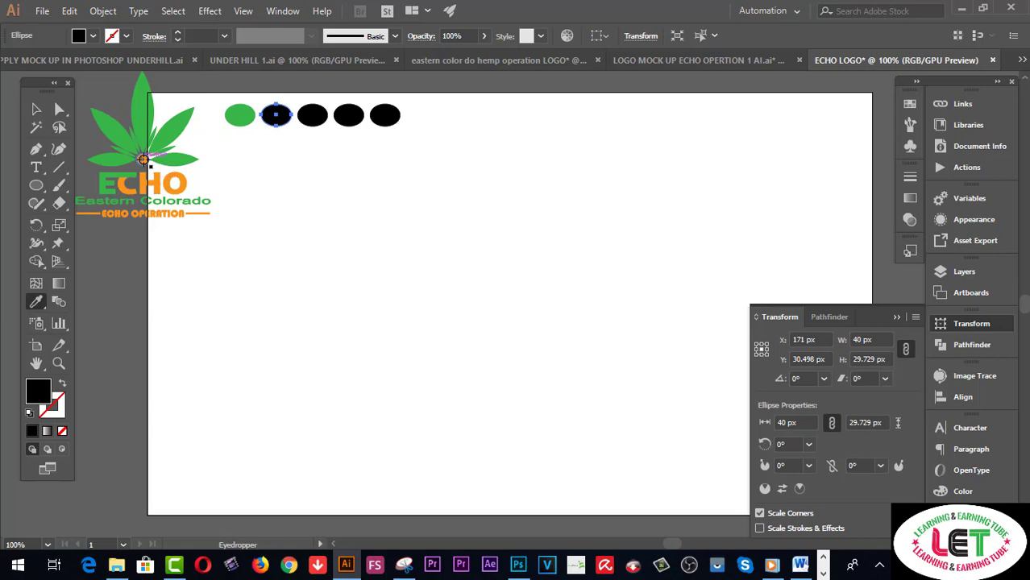
{"action": "left_click", "coordinate": [143, 158]}
{"action": "key", "text": "v"}
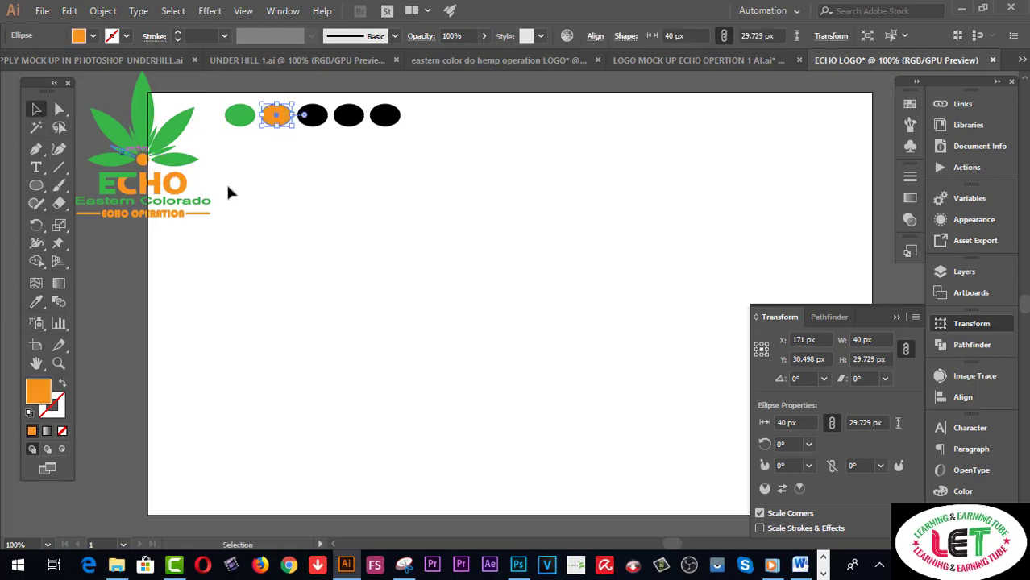
{"action": "left_click", "coordinate": [288, 143]}
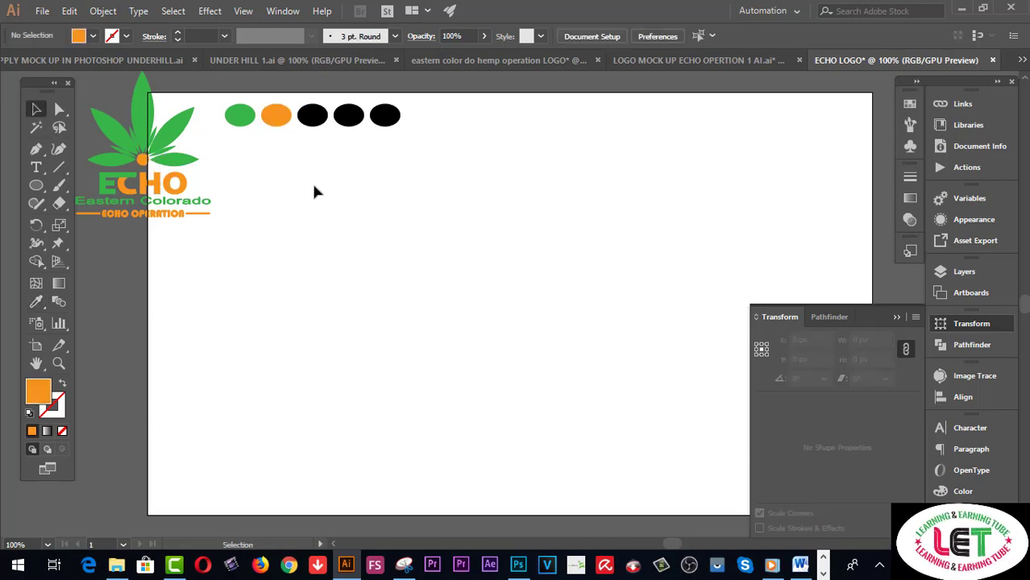
{"action": "left_click", "coordinate": [896, 317]}
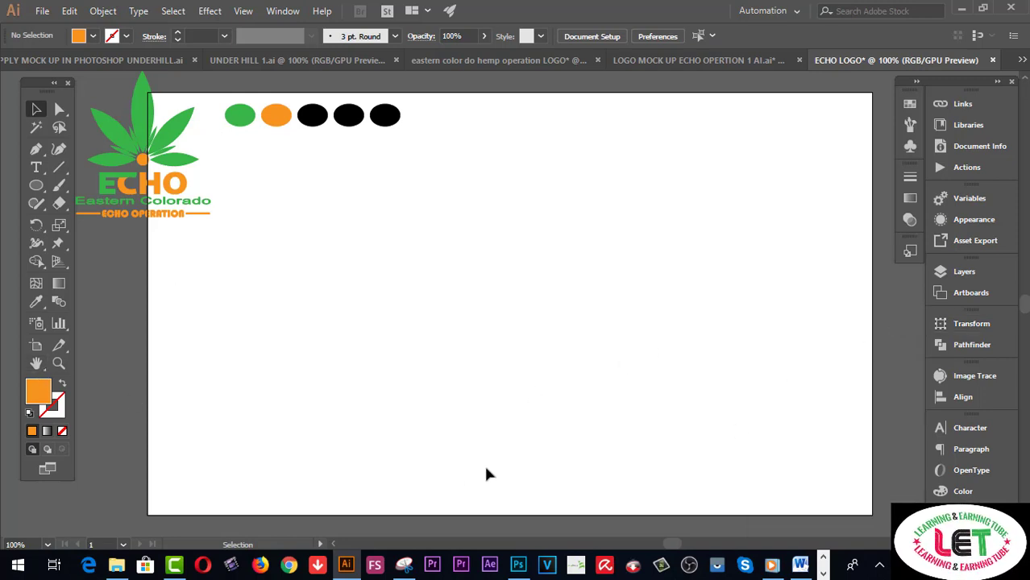
{"action": "left_click", "coordinate": [35, 187]}
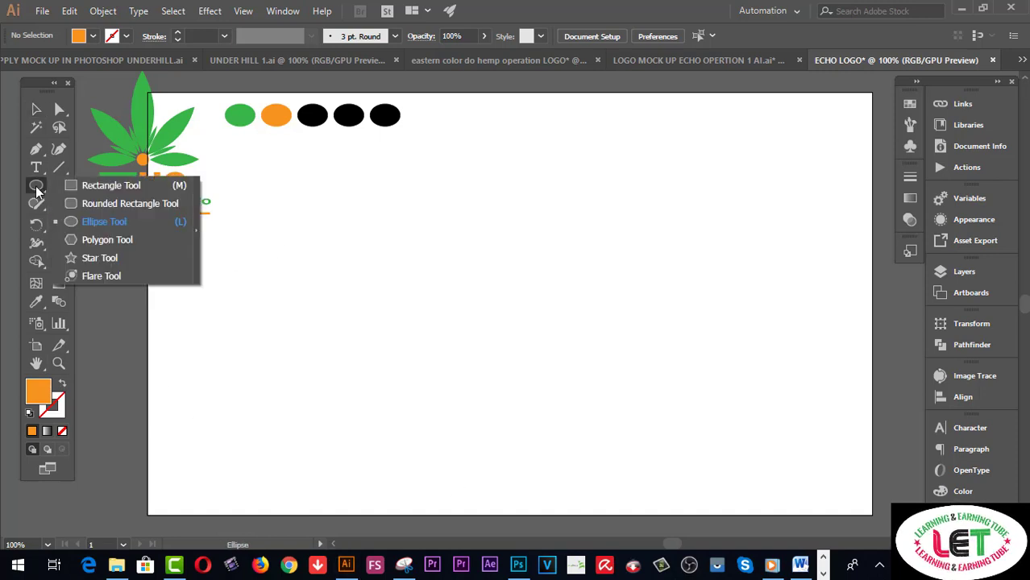
Draw a tall orange ellipse near the centre and convert its top anchor to a corner
{"action": "left_click", "coordinate": [89, 227]}
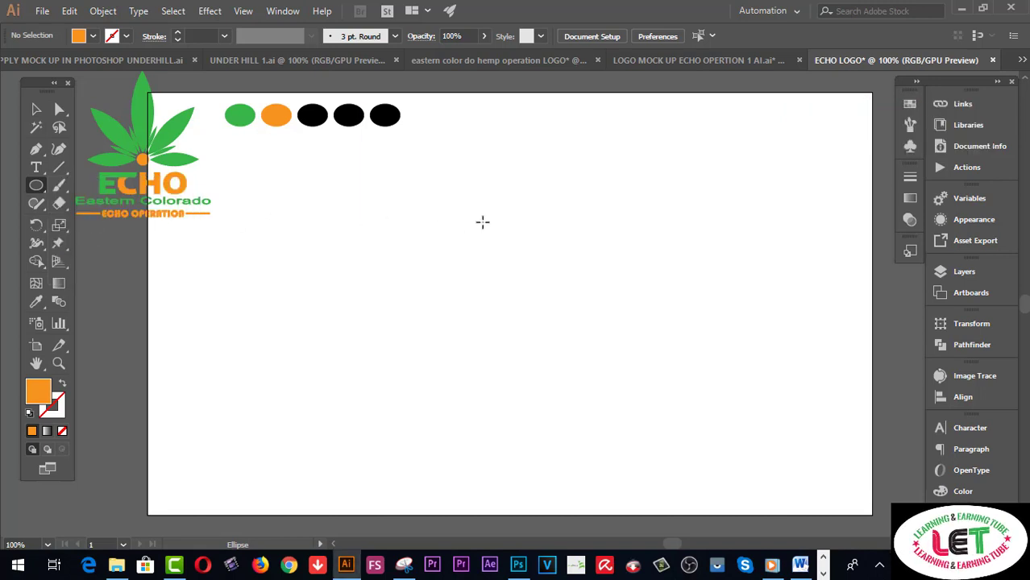
{"action": "left_click_drag", "start_coordinate": [481, 221], "coordinate": [512, 319]}
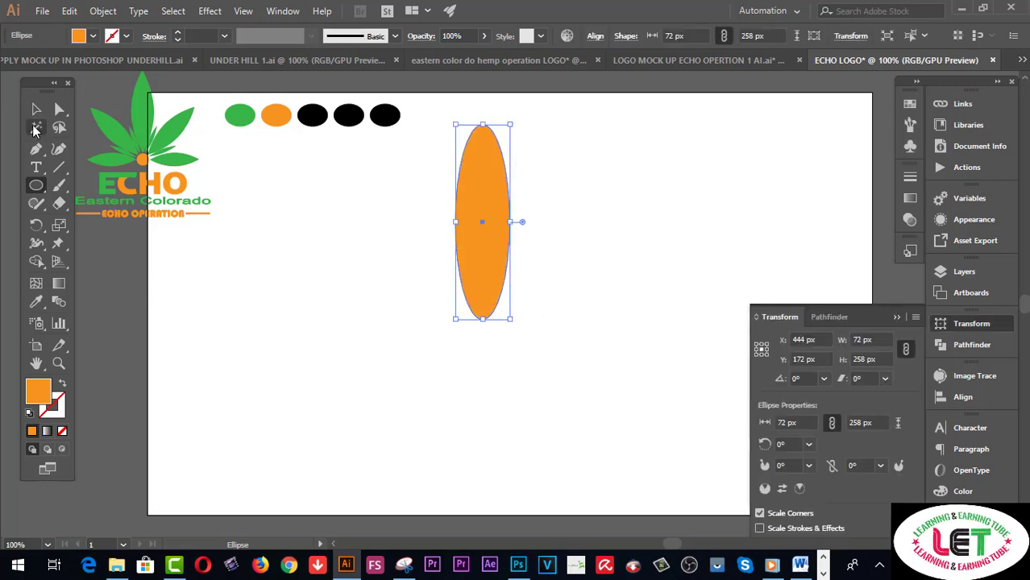
{"action": "left_click", "coordinate": [60, 112]}
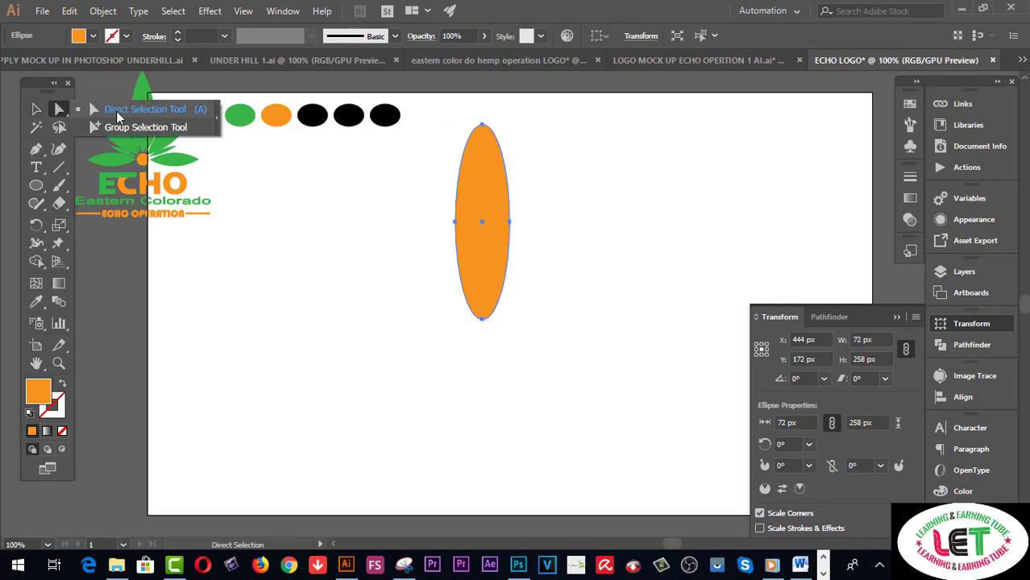
{"action": "left_click", "coordinate": [482, 125]}
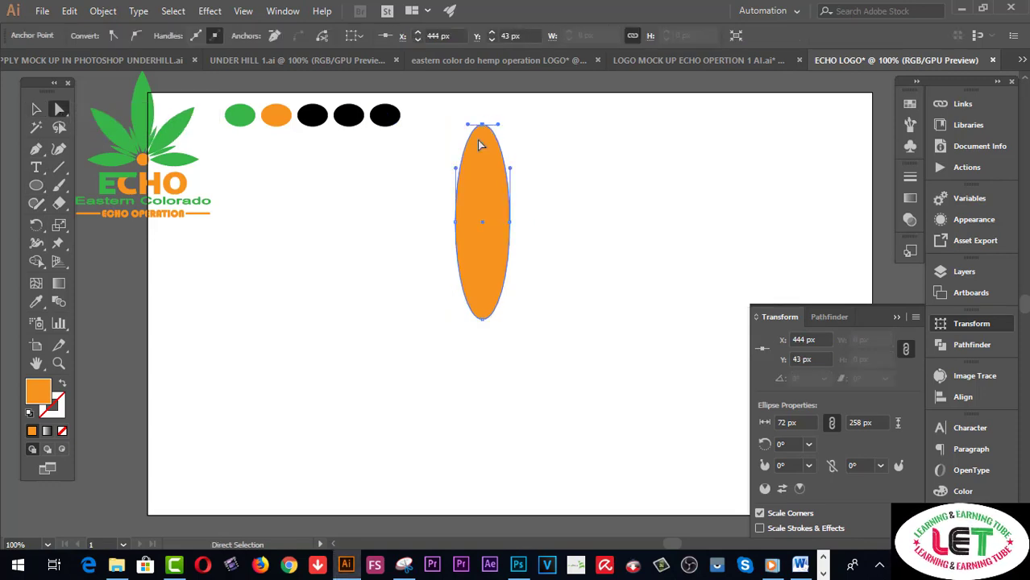
{"action": "left_click", "coordinate": [112, 36]}
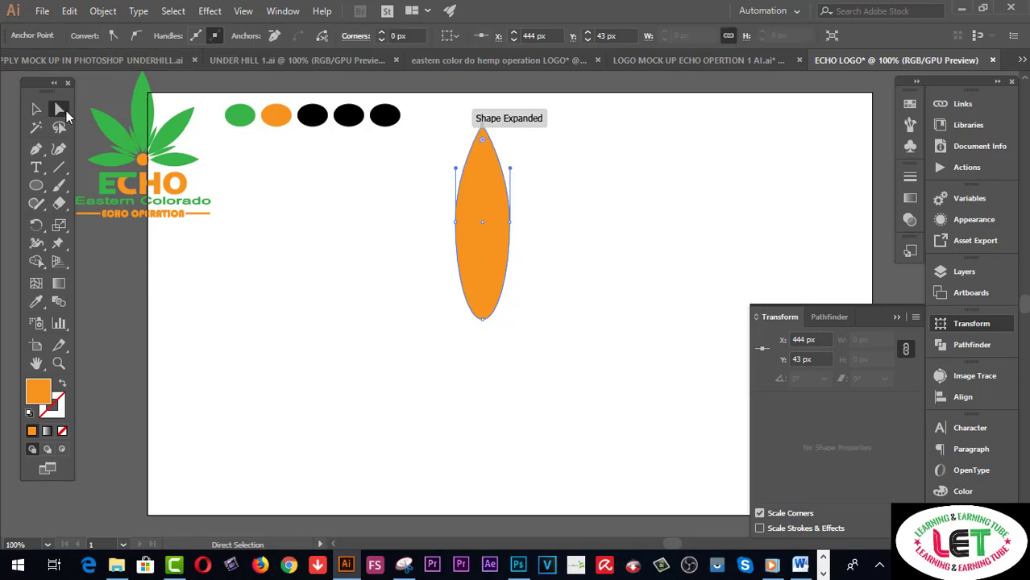
Convert the bottom anchor to a corner, making a 72 × 258 px leaf pointed at both ends
{"action": "left_click", "coordinate": [482, 319]}
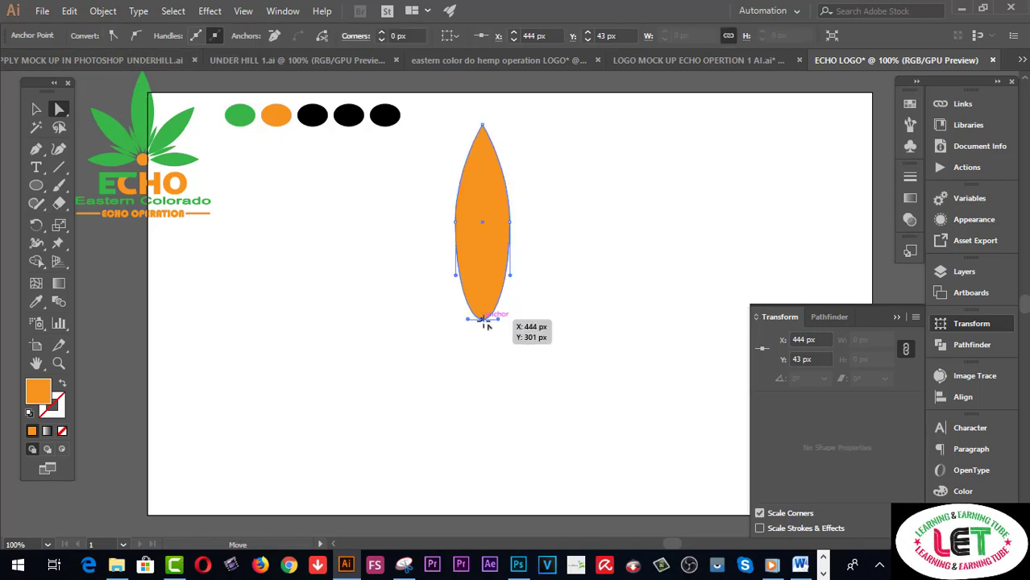
{"action": "left_click", "coordinate": [113, 36]}
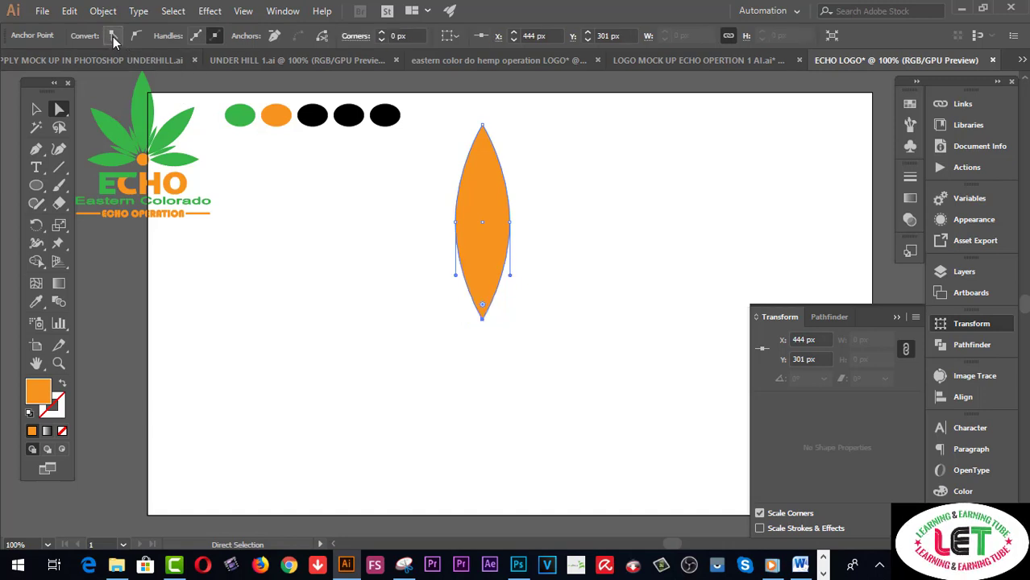
{"action": "left_click", "coordinate": [36, 111]}
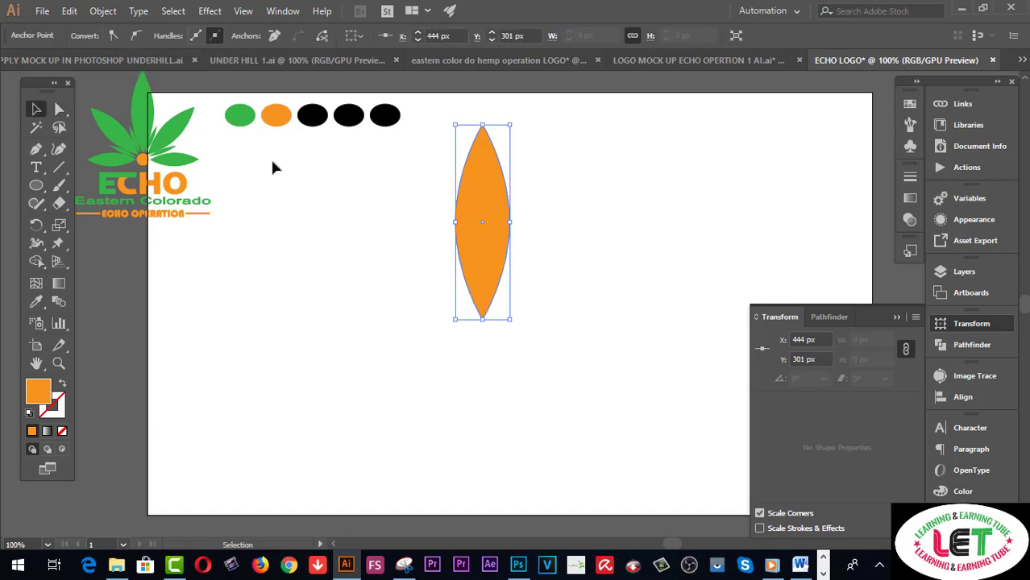
{"action": "left_click", "coordinate": [575, 177]}
{"action": "left_click", "coordinate": [489, 202]}
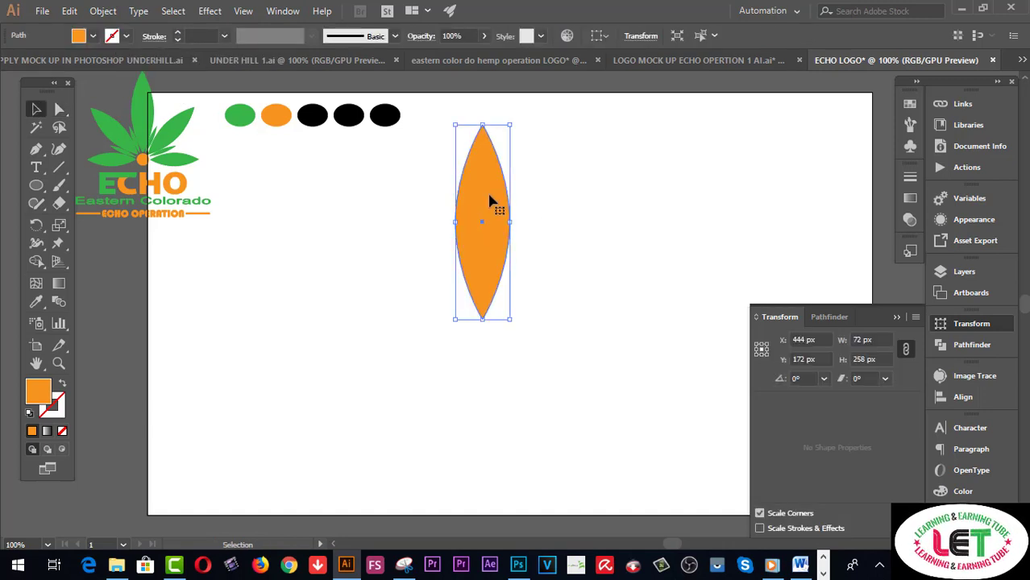
Alt-drag a copy of the orange leaf to the artboard's left edge and zoom to 150%
{"action": "left_click_drag", "start_coordinate": [489, 200], "coordinate": [138, 313]}
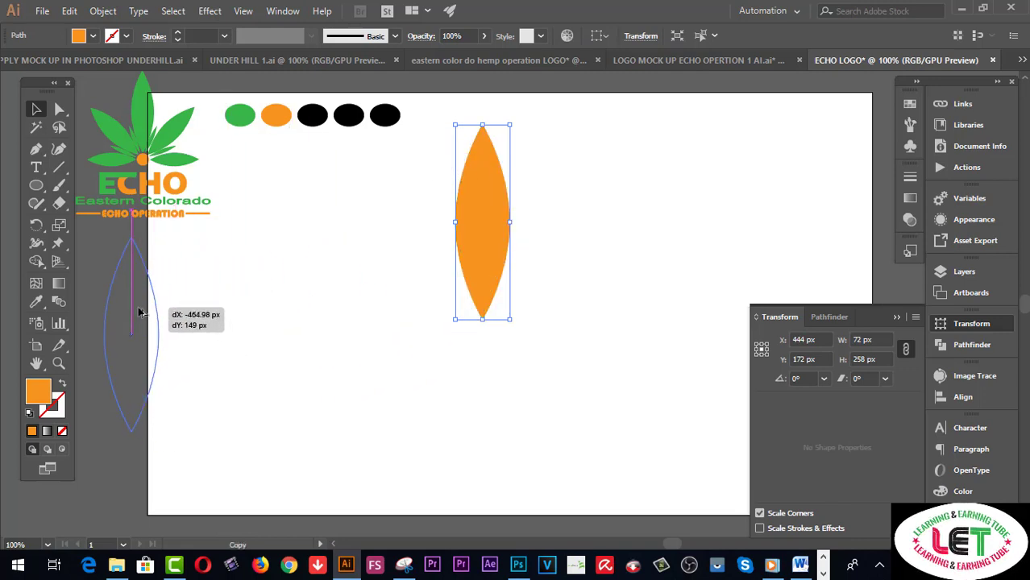
{"action": "left_click", "coordinate": [489, 240]}
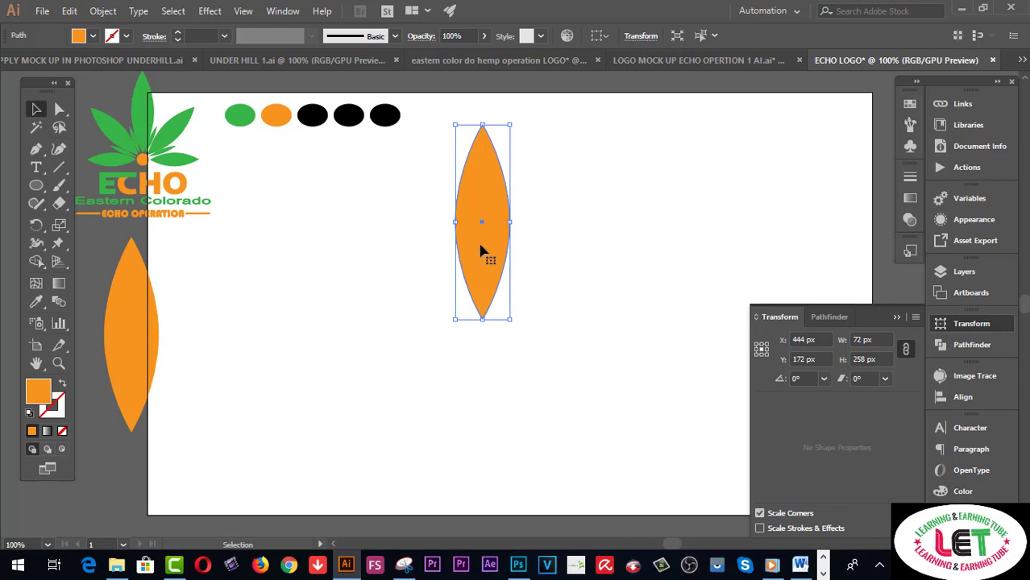
{"action": "left_click", "coordinate": [58, 363]}
{"action": "left_click", "coordinate": [507, 275]}
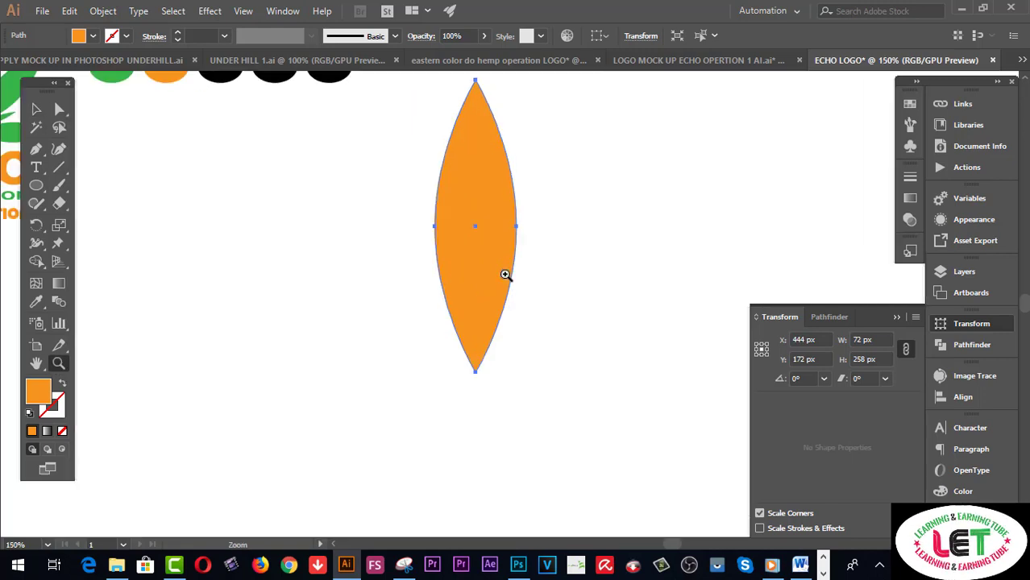
Pan to show the logo and swatches, then copy the middle orange leaf
{"action": "key", "text": "h"}
{"action": "left_click_drag", "start_coordinate": [327, 299], "coordinate": [461, 338]}
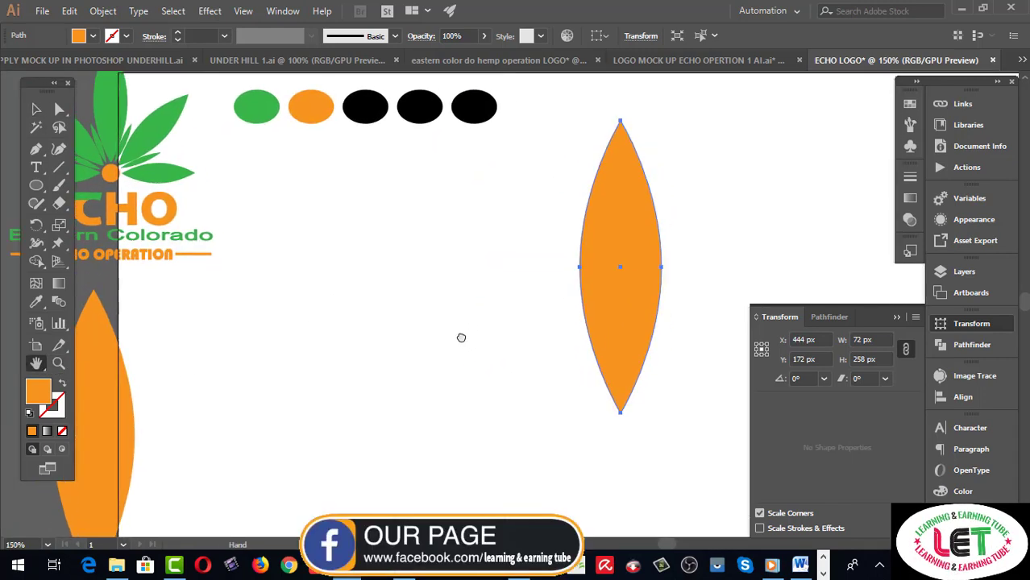
{"action": "left_click", "coordinate": [897, 317]}
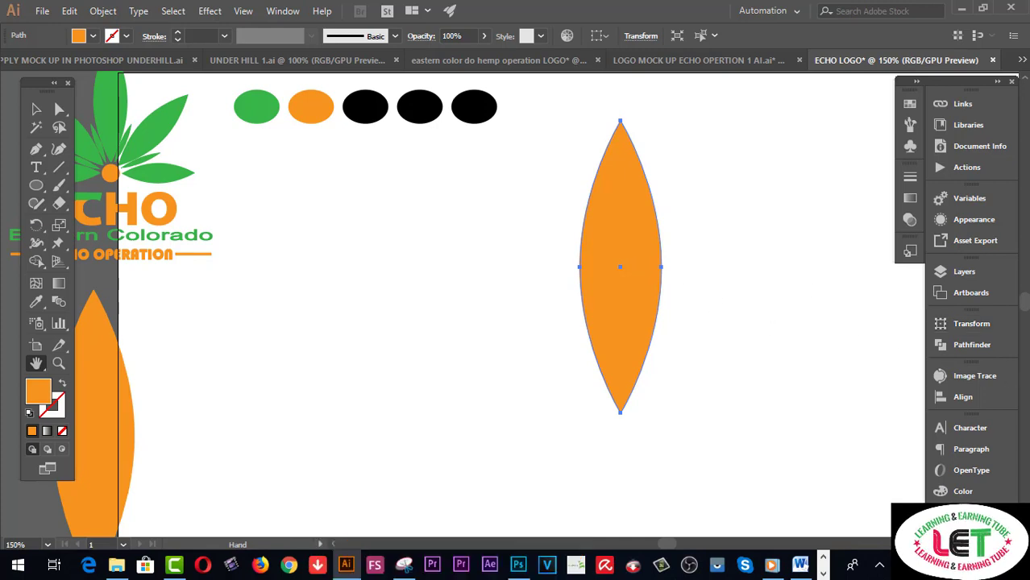
{"action": "key", "text": "v"}
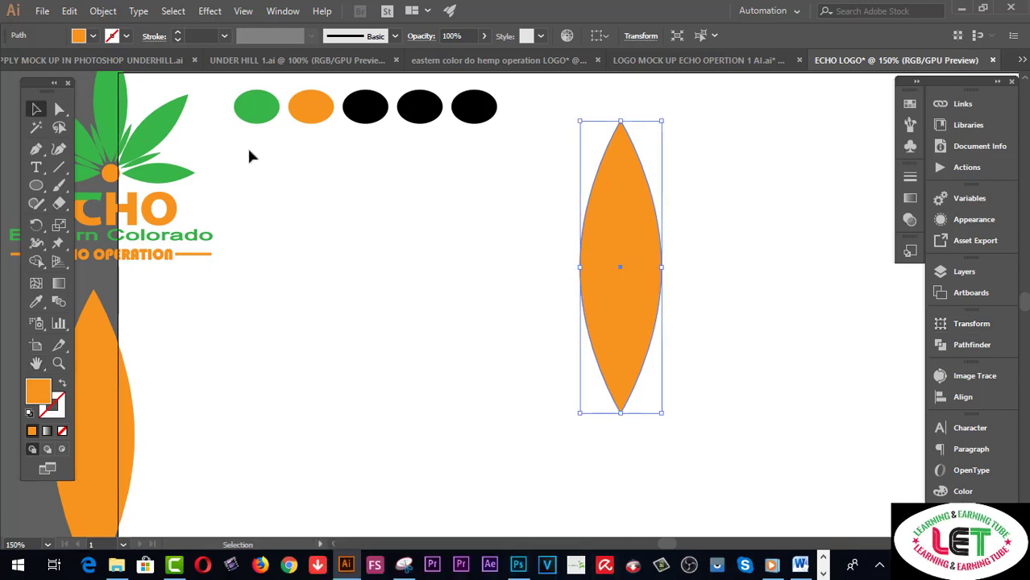
{"action": "left_click", "coordinate": [69, 11]}
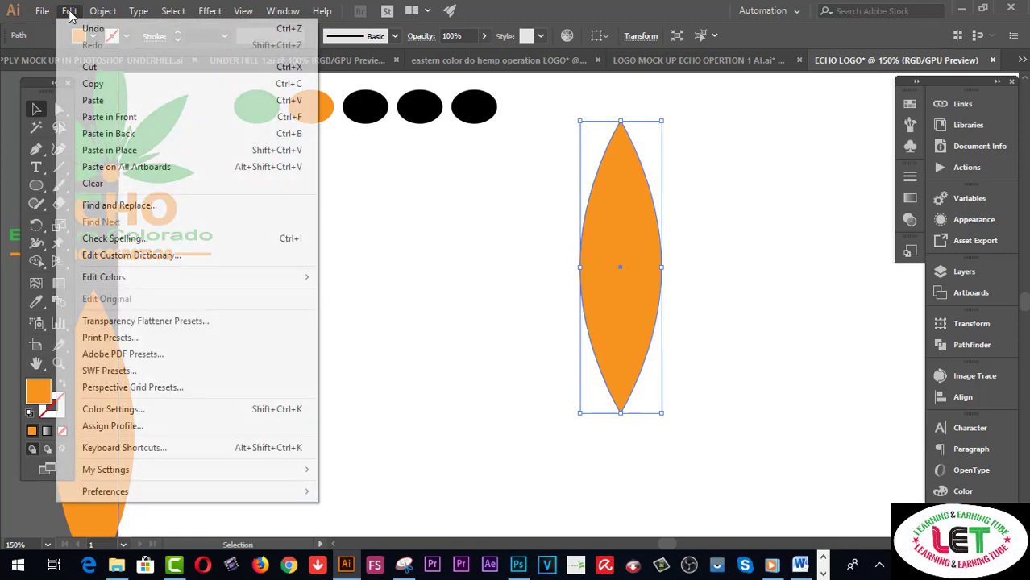
{"action": "left_click", "coordinate": [77, 83]}
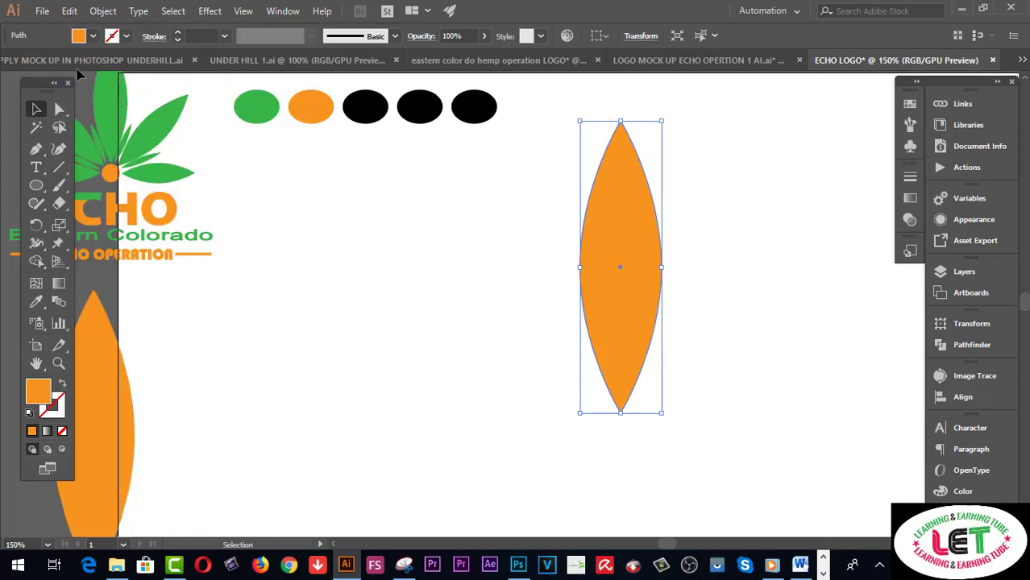
Paste the leaf in place, fill it with the swatch green and scale it down inside
{"action": "left_click", "coordinate": [69, 11]}
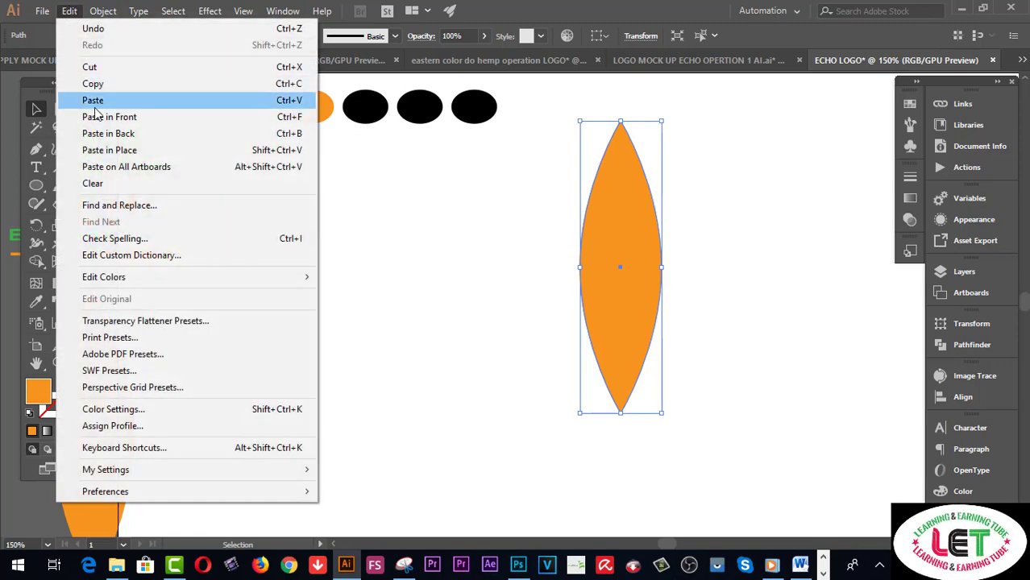
{"action": "left_click", "coordinate": [128, 153]}
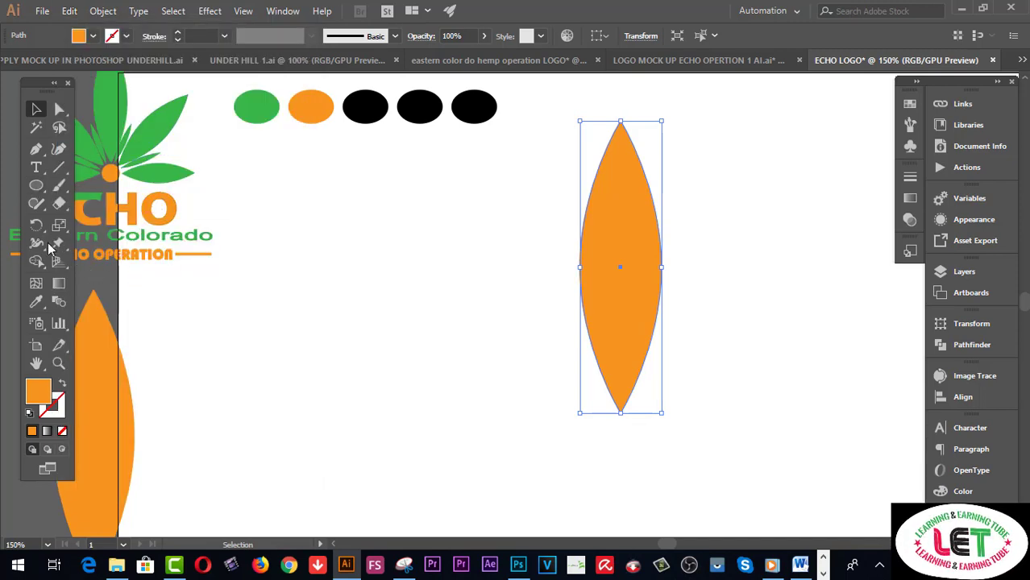
{"action": "left_click", "coordinate": [36, 301]}
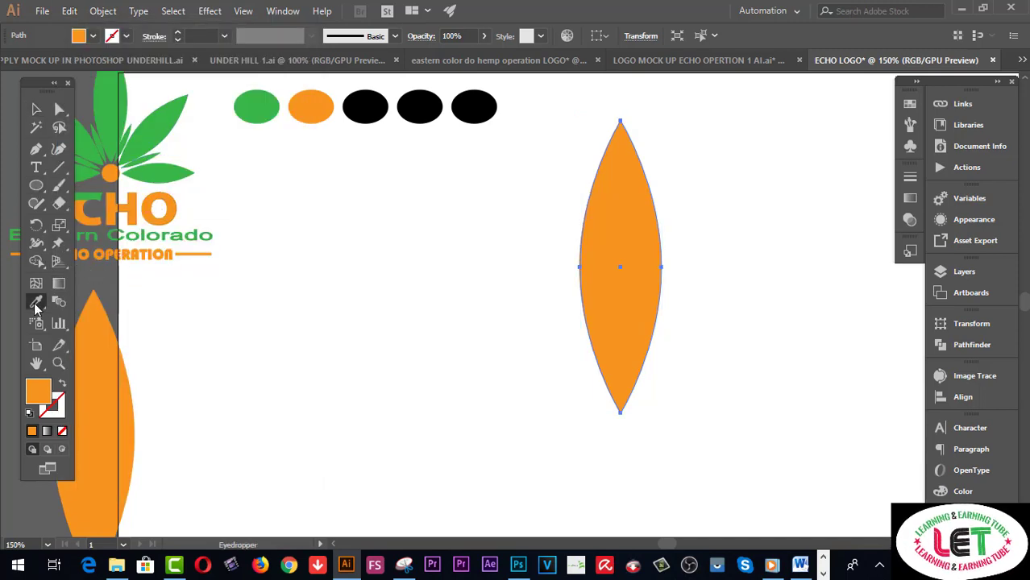
{"action": "left_click", "coordinate": [249, 106]}
{"action": "key", "text": "v"}
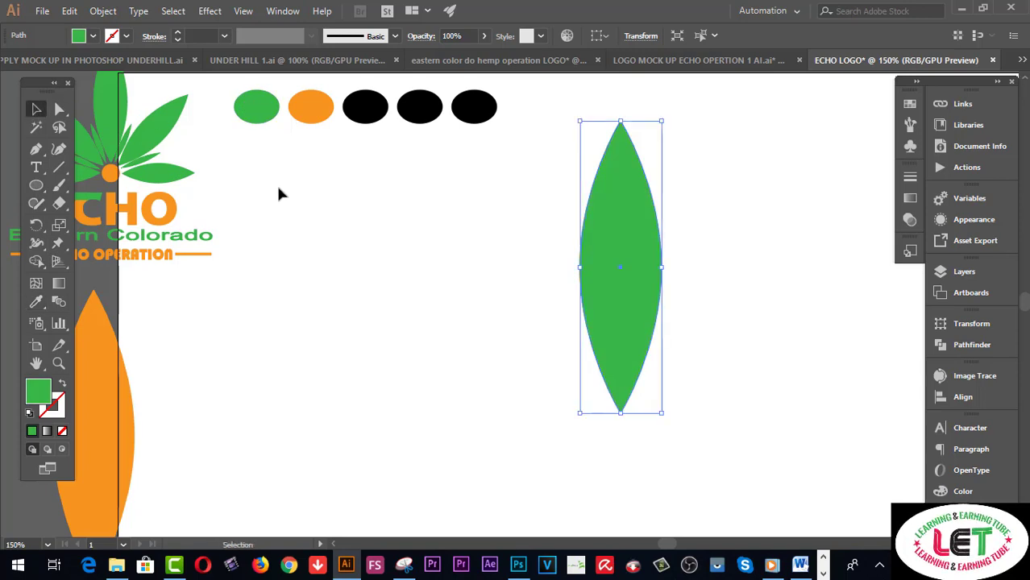
{"action": "key", "text": "shift"}
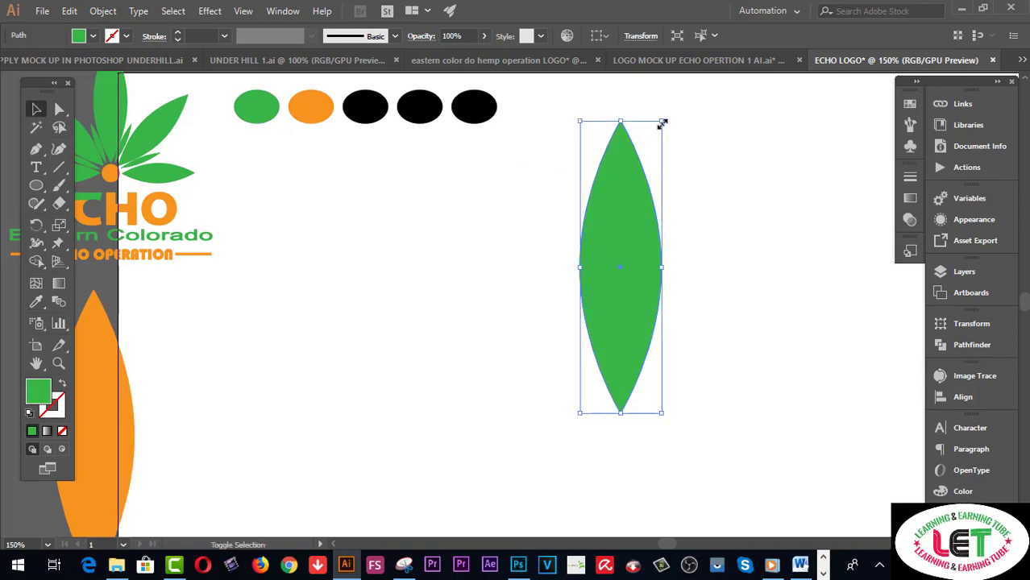
{"action": "left_click_drag", "start_coordinate": [661, 123], "coordinate": [656, 139]}
{"action": "left_click", "coordinate": [698, 122]}
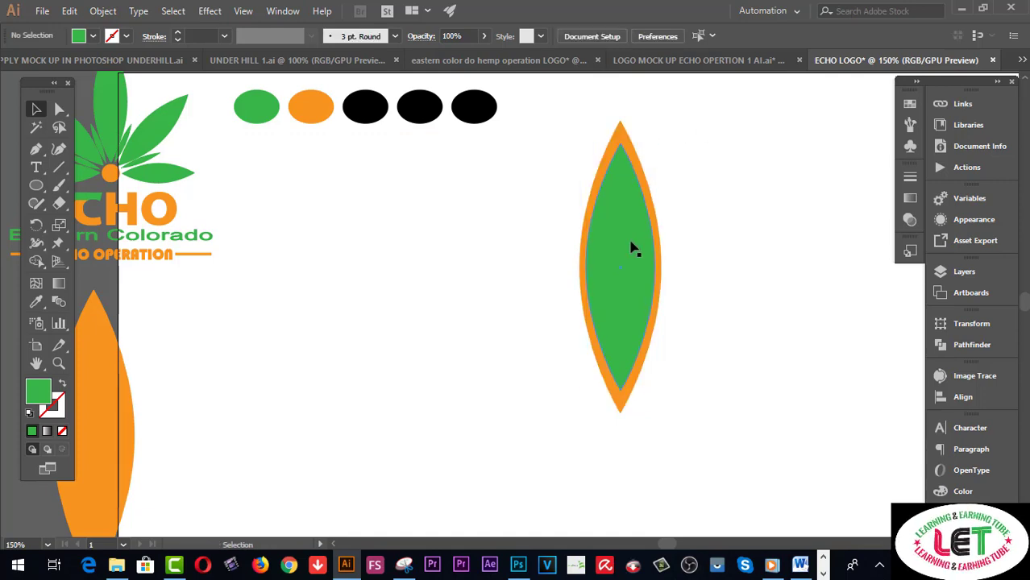
{"action": "left_click", "coordinate": [623, 247]}
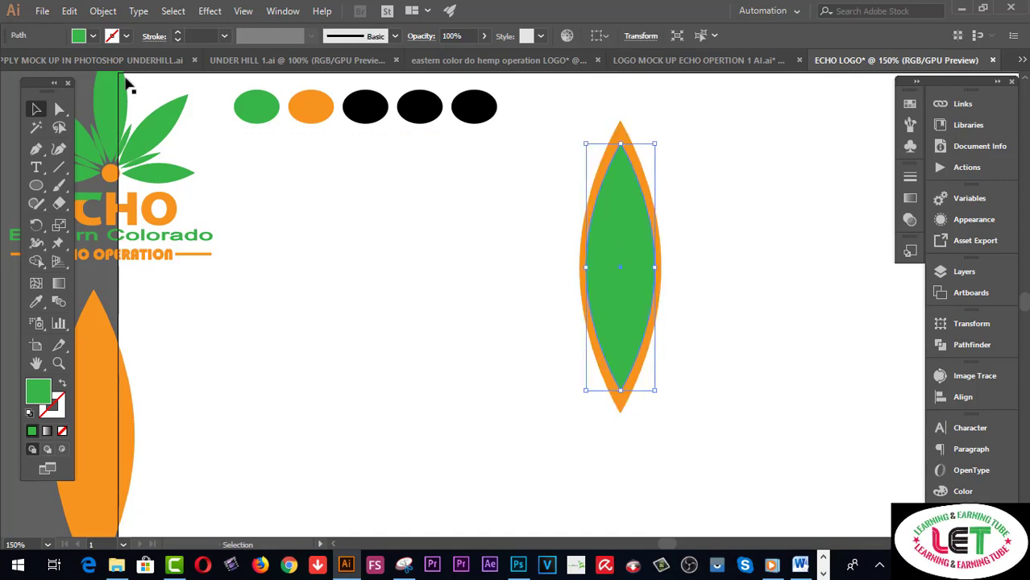
Paste another copy in place as the pink inner leaf, about 50 × 179 px
{"action": "left_click", "coordinate": [69, 11]}
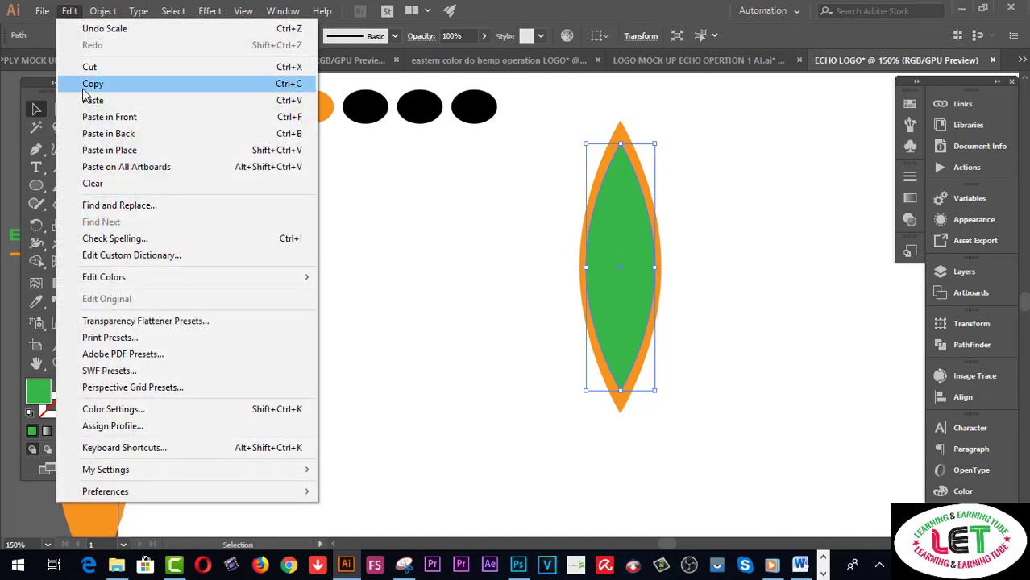
{"action": "left_click", "coordinate": [88, 84]}
{"action": "left_click", "coordinate": [70, 10]}
{"action": "left_click", "coordinate": [90, 150]}
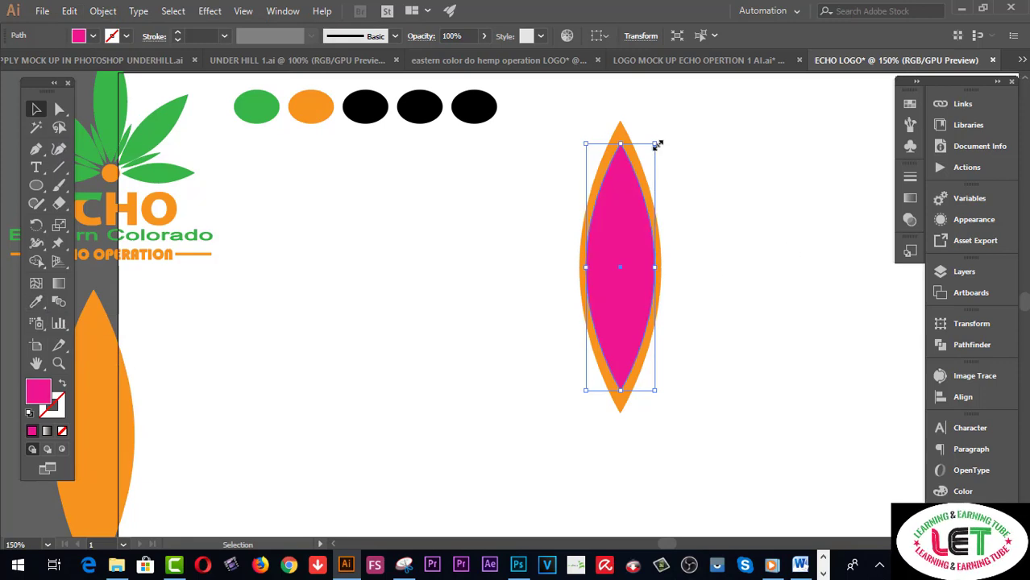
{"action": "left_click_drag", "start_coordinate": [656, 144], "coordinate": [649, 154]}
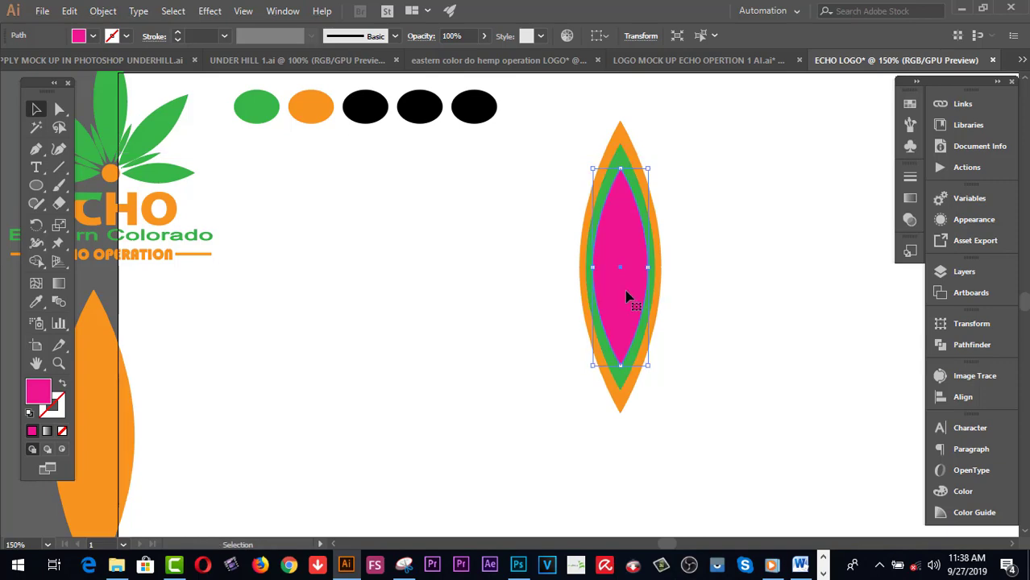
Paste another leaf copy in place and shrink it into a magenta leaf inside the pink one
{"action": "left_click", "coordinate": [70, 14]}
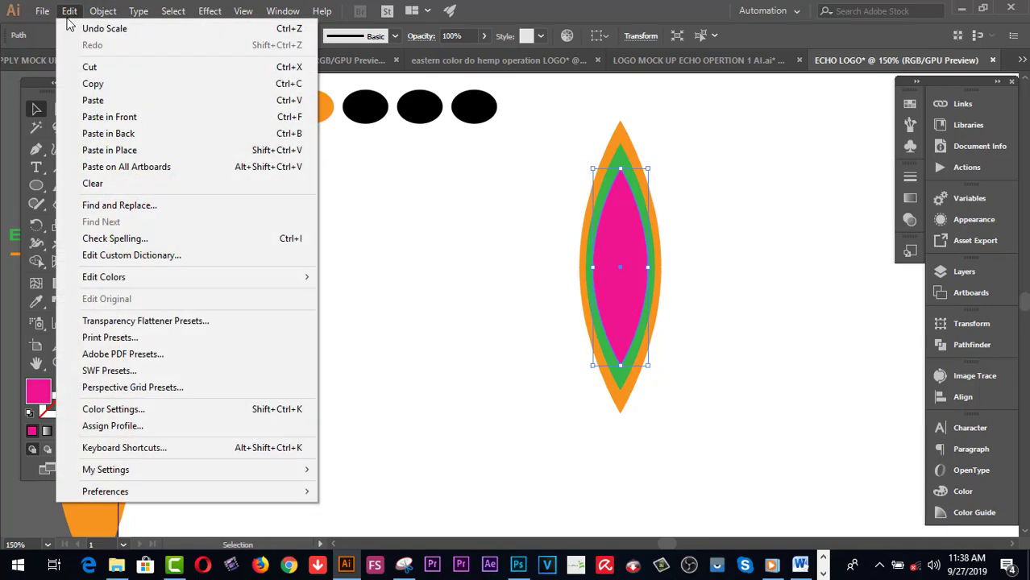
{"action": "left_click", "coordinate": [96, 150]}
{"action": "left_click_drag", "start_coordinate": [648, 169], "coordinate": [642, 185]}
{"action": "left_click", "coordinate": [770, 229]}
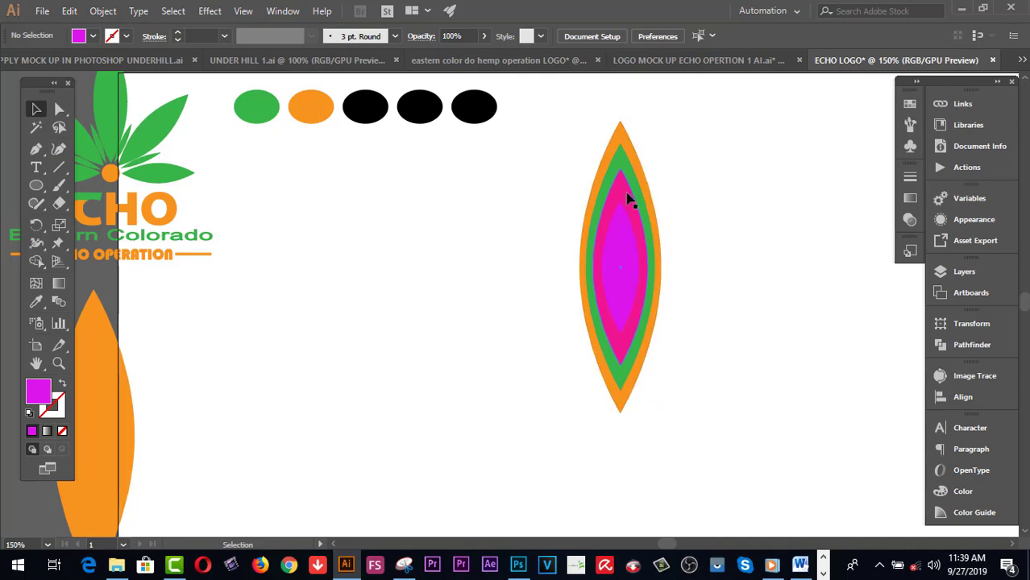
{"action": "left_click", "coordinate": [619, 256]}
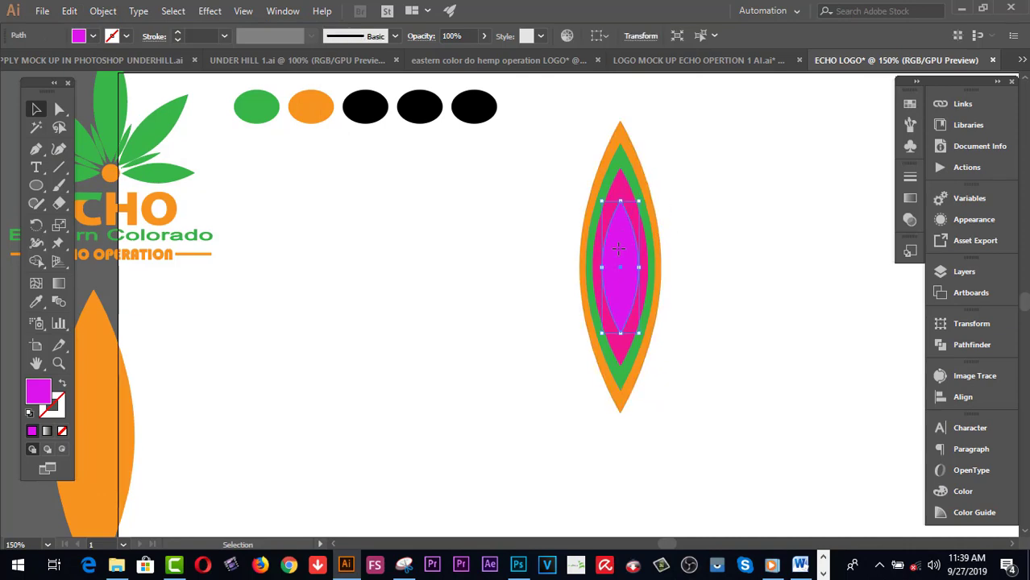
Paste a copy of the magenta leaf, fill it blue (#182CEA) and shrink it into the centre
{"action": "left_click", "coordinate": [68, 11]}
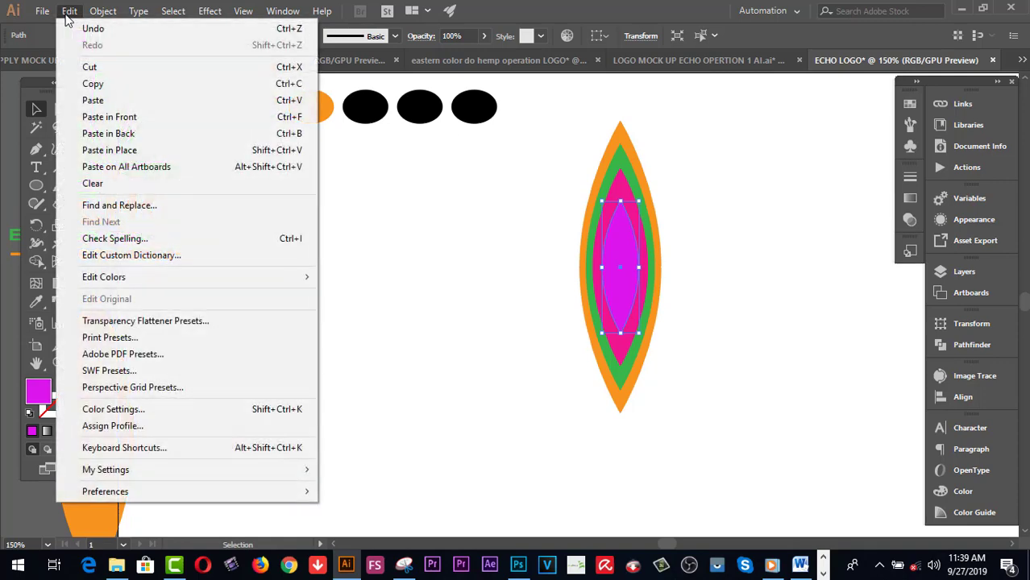
{"action": "left_click", "coordinate": [71, 84]}
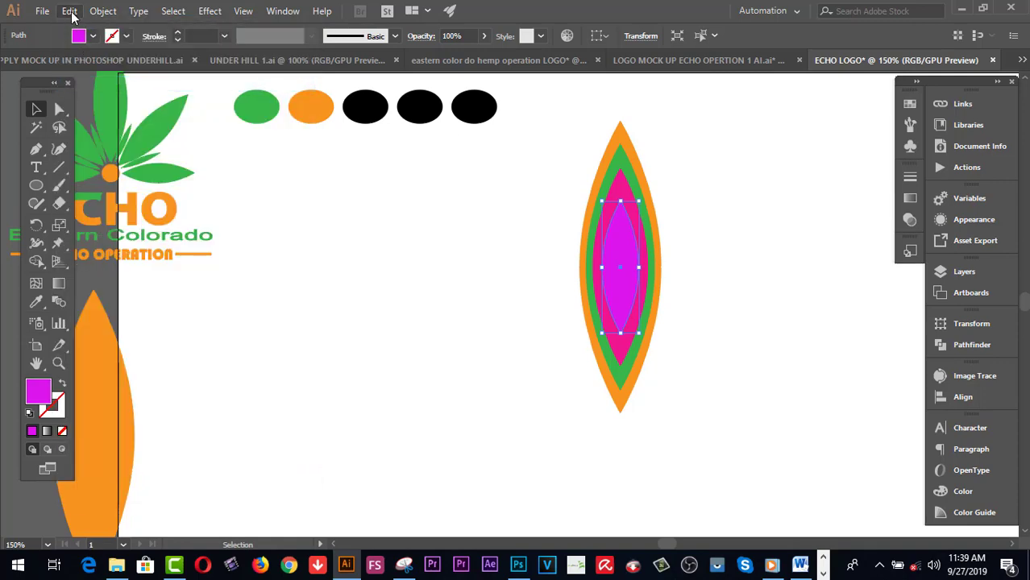
{"action": "left_click", "coordinate": [69, 11]}
{"action": "left_click", "coordinate": [109, 150]}
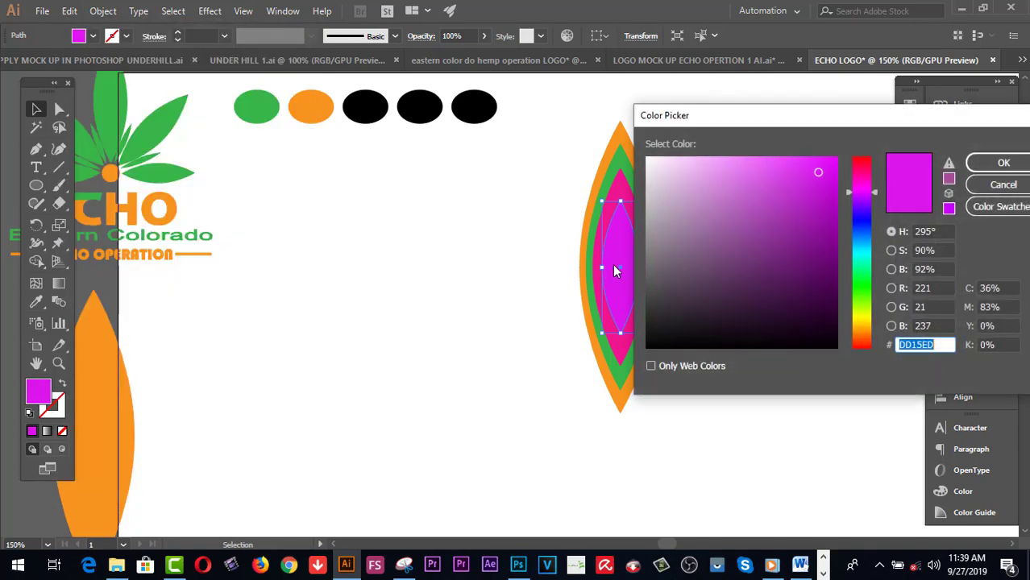
{"action": "left_click", "coordinate": [861, 208]}
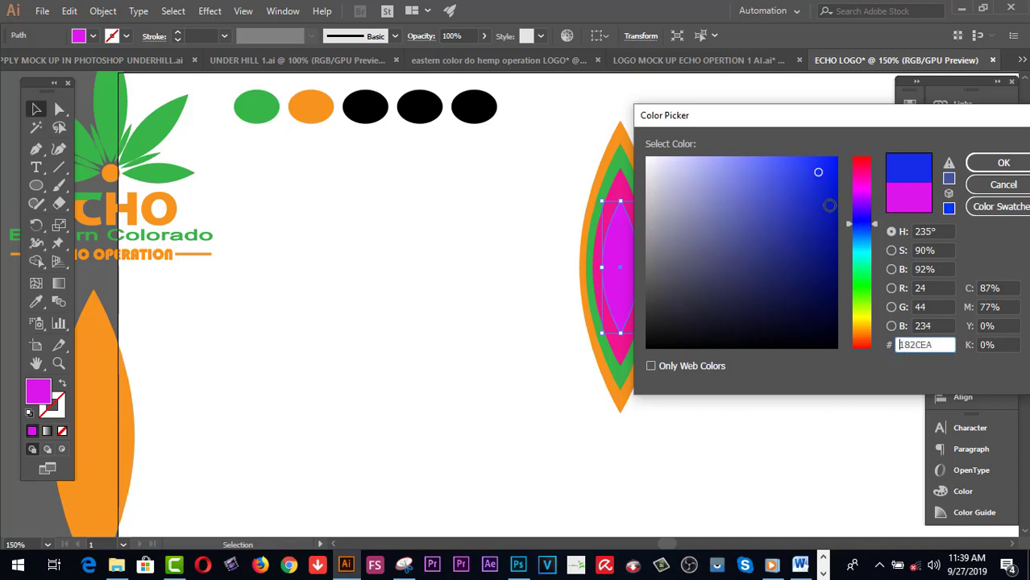
{"action": "left_click", "coordinate": [830, 179]}
{"action": "left_click", "coordinate": [1003, 163]}
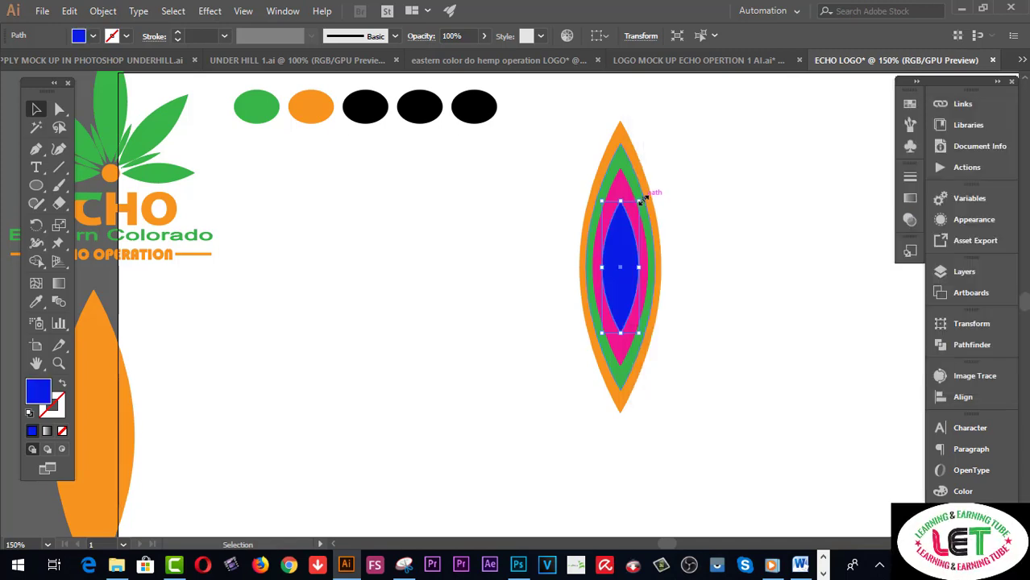
{"action": "left_click_drag", "start_coordinate": [643, 201], "coordinate": [634, 223]}
{"action": "left_click", "coordinate": [699, 211]}
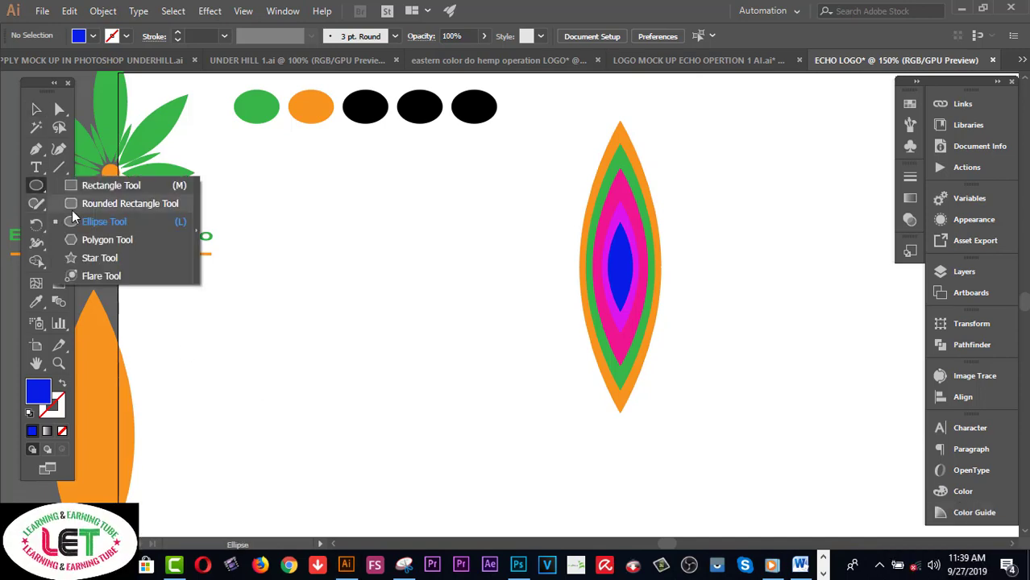
Draw a small blue circle just below the leaf stack's tip
{"action": "left_click_drag", "start_coordinate": [38, 187], "coordinate": [97, 221]}
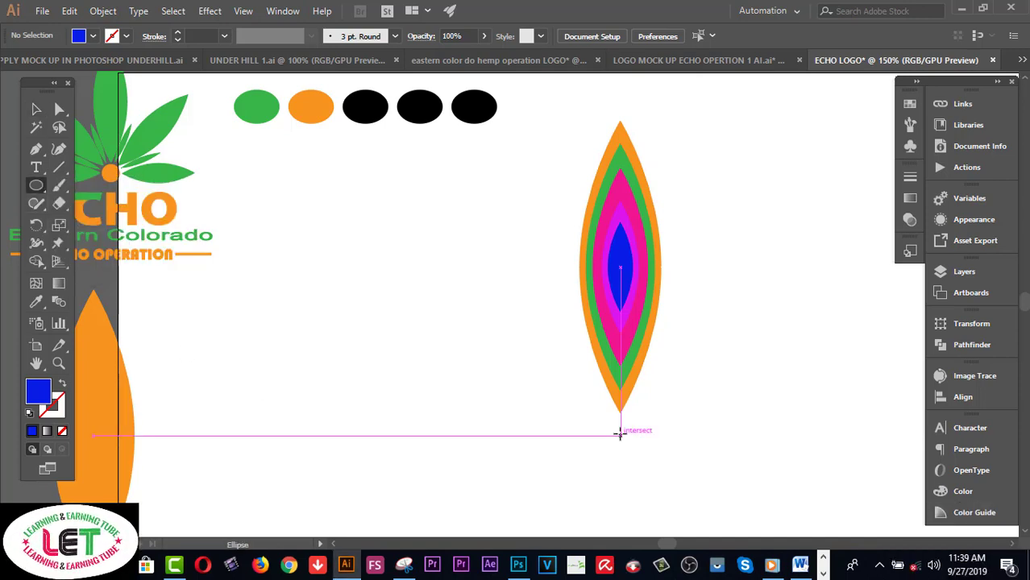
{"action": "left_click_drag", "start_coordinate": [619, 435], "coordinate": [641, 458]}
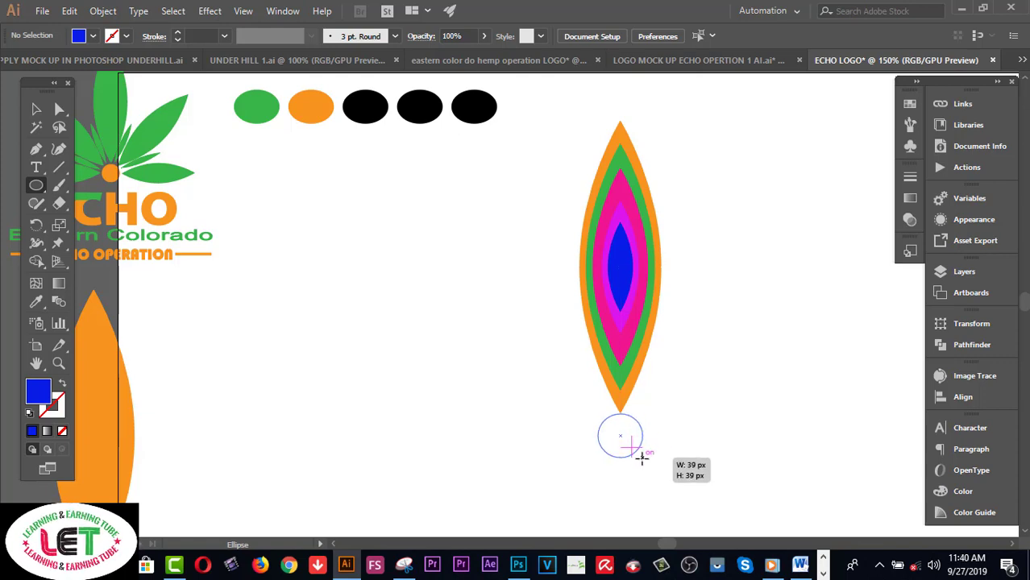
{"action": "left_click_drag", "start_coordinate": [641, 458], "coordinate": [639, 458]}
Align the nested leaves along their bottom tips with Vertical Align Bottom
{"action": "key", "text": "v"}
{"action": "left_click", "coordinate": [615, 277]}
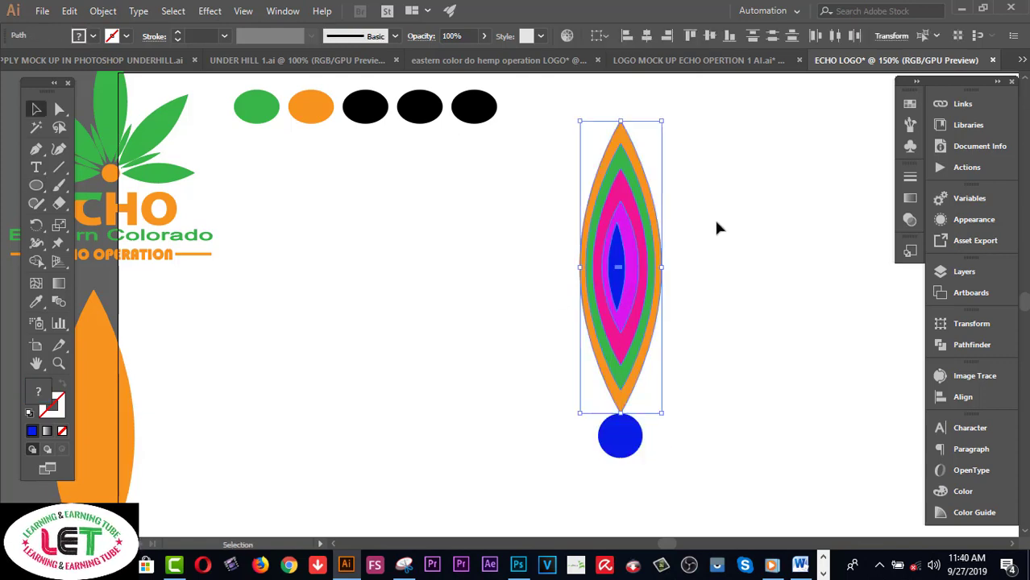
{"action": "left_click", "coordinate": [728, 39]}
{"action": "left_click", "coordinate": [728, 163]}
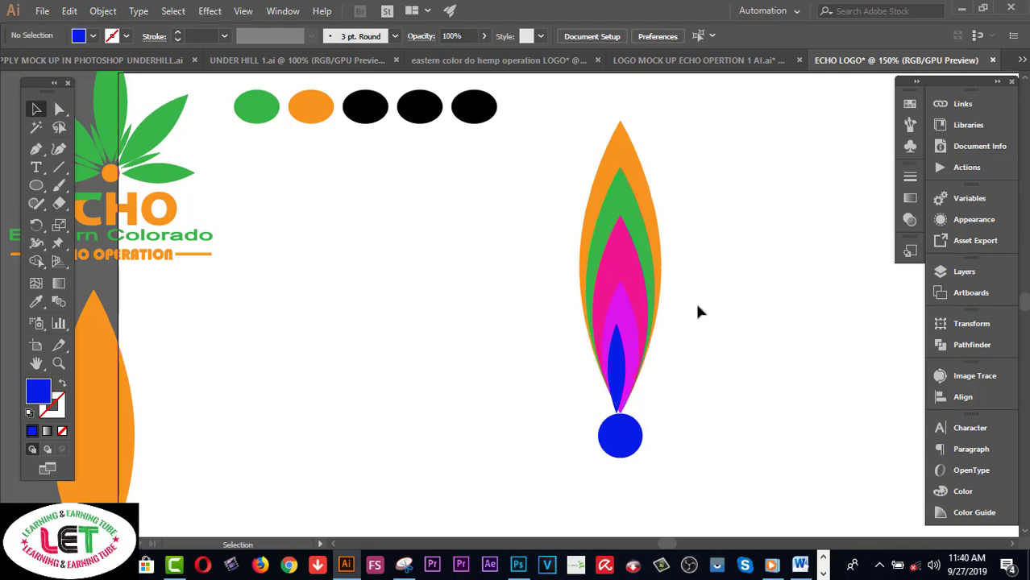
Marquee-select all five nested orange, green, pink, magenta and blue leaves together
{"action": "left_click", "coordinate": [618, 206]}
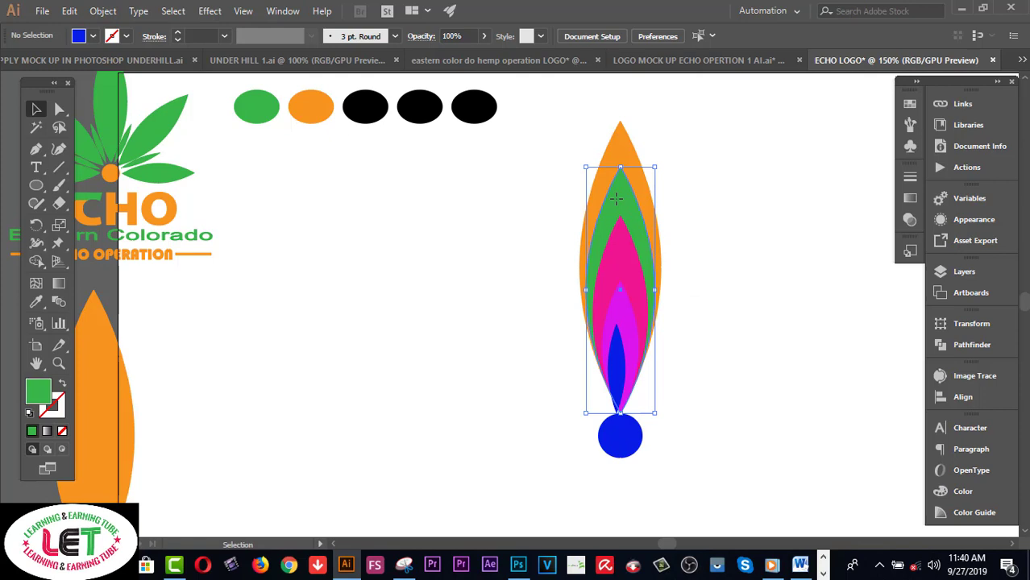
{"action": "left_click", "coordinate": [721, 196]}
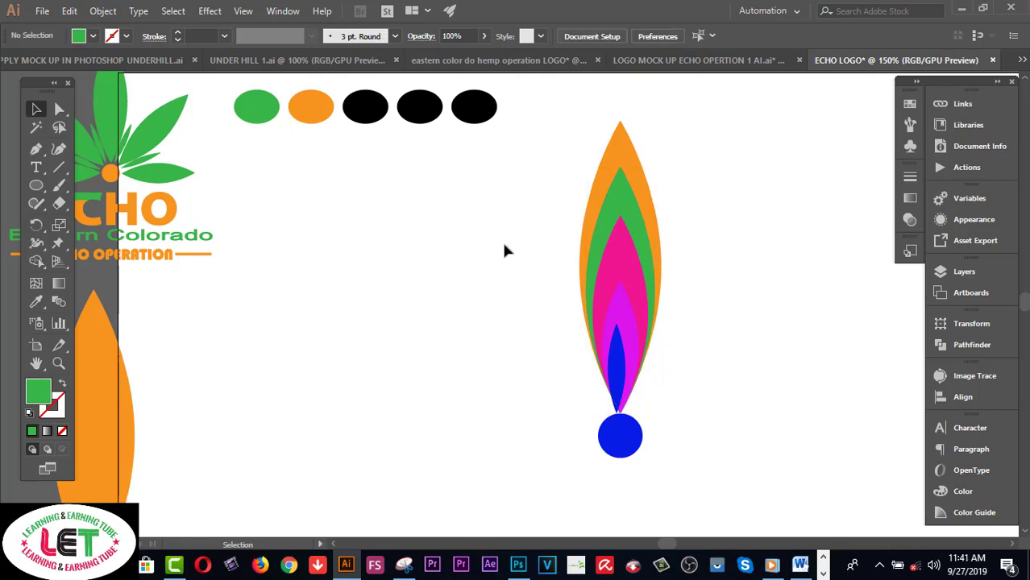
{"action": "left_click_drag", "start_coordinate": [643, 348], "coordinate": [656, 352]}
Group the stacked leaf shapes into a single object
{"action": "key", "text": "a"}
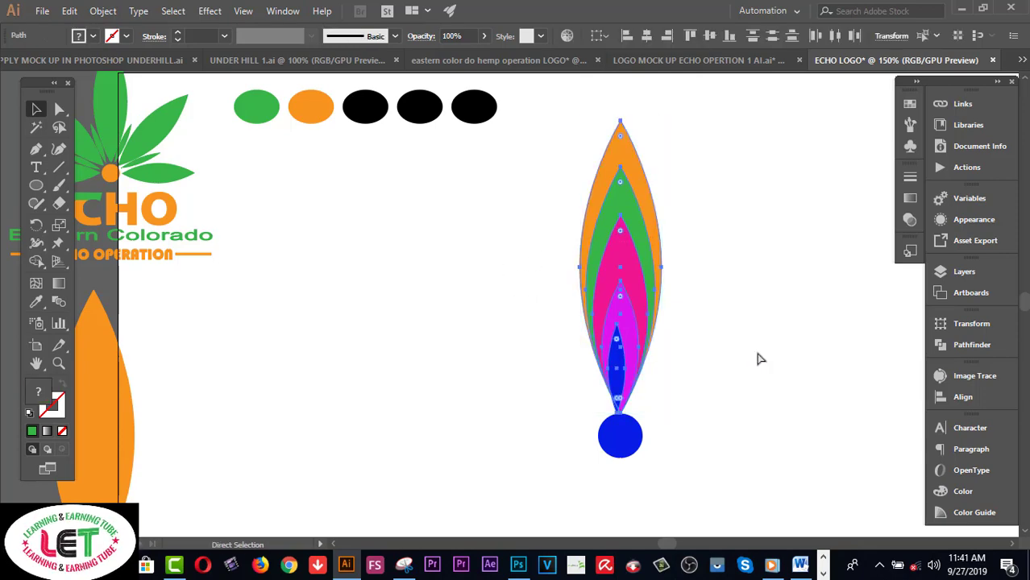
{"action": "key", "text": "v"}
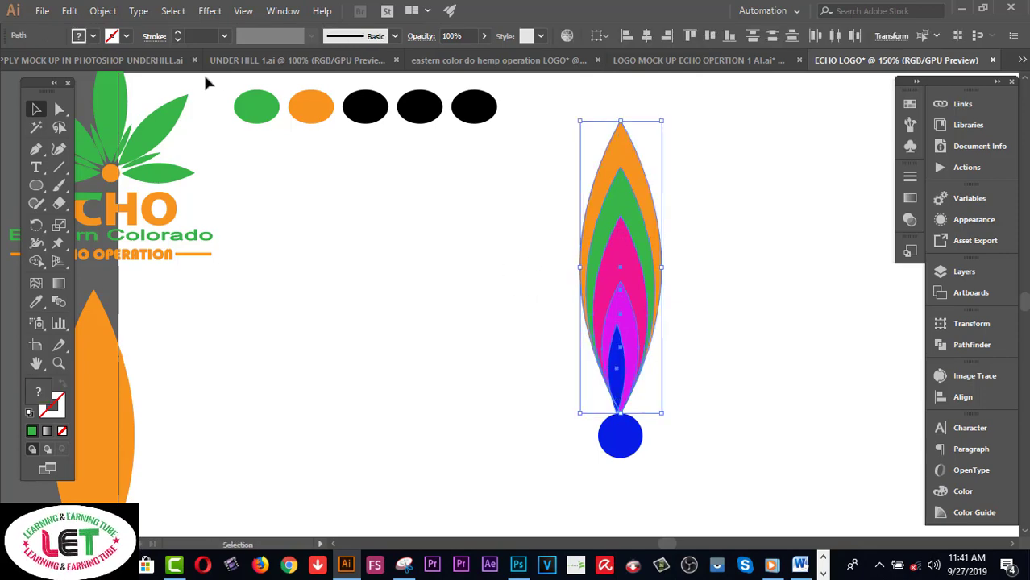
{"action": "left_click", "coordinate": [102, 11]}
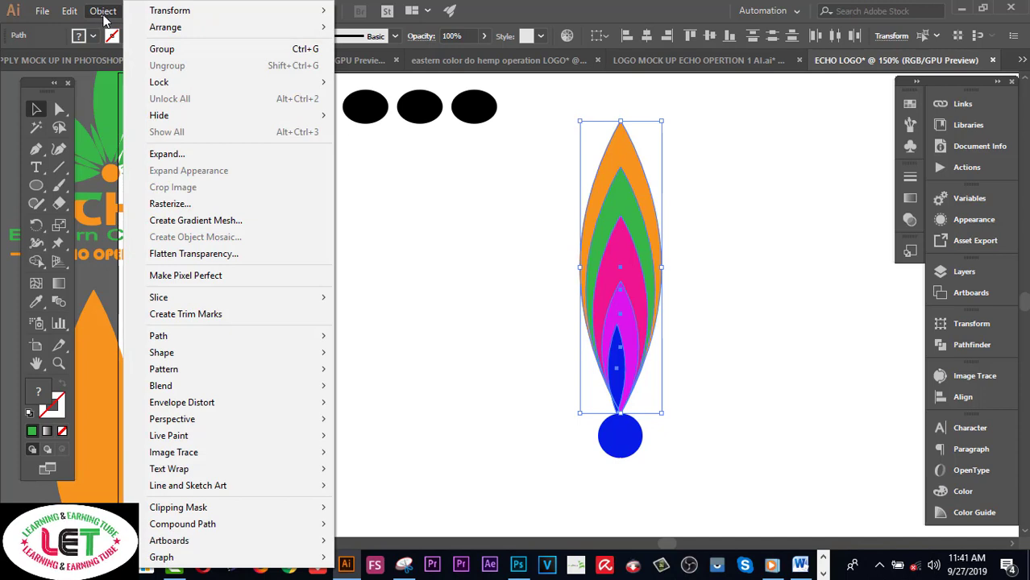
{"action": "left_click", "coordinate": [164, 49]}
{"action": "left_click", "coordinate": [660, 203]}
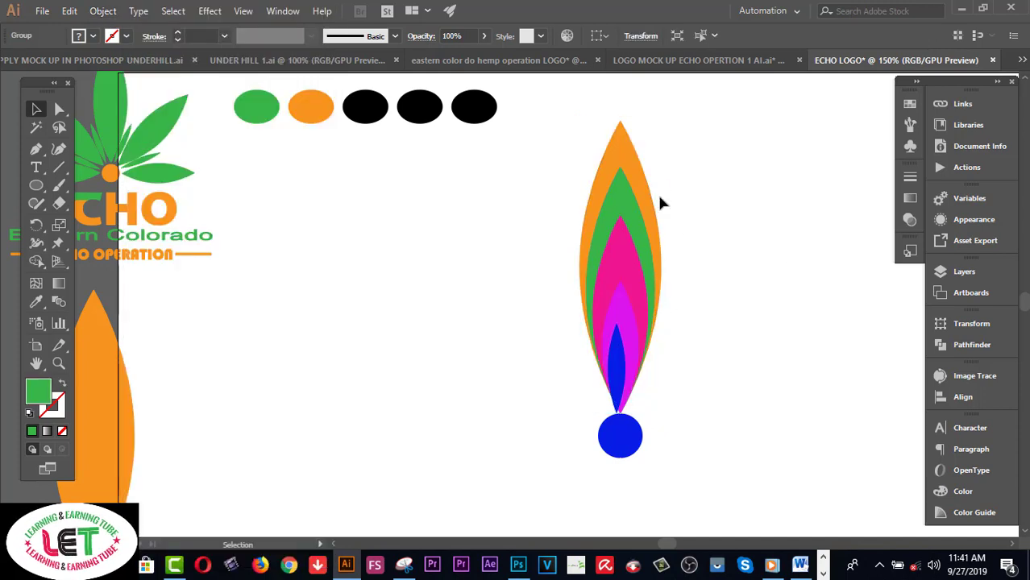
{"action": "left_click", "coordinate": [636, 217]}
{"action": "left_click", "coordinate": [691, 292]}
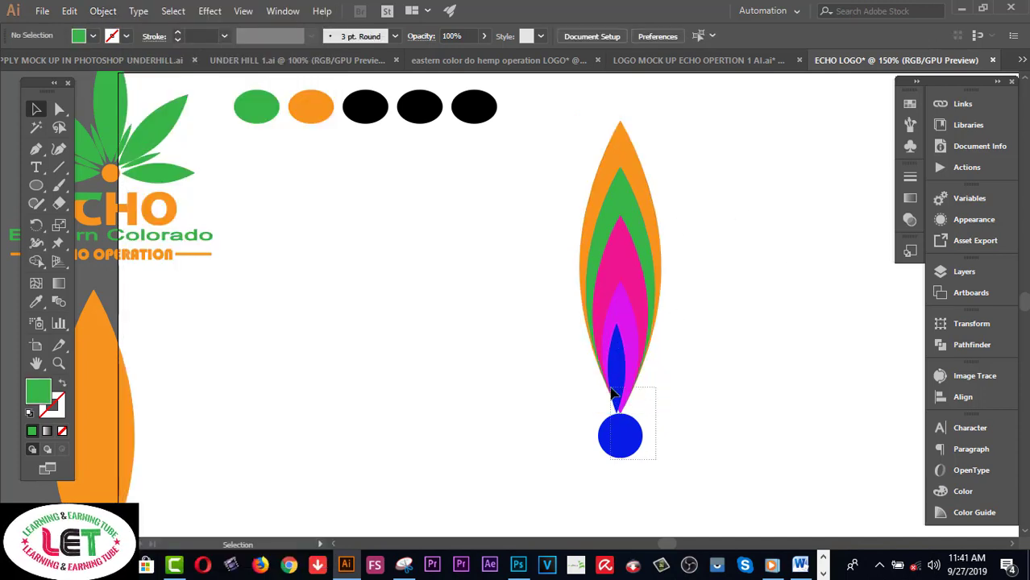
Horizontally centre the leaf group over the blue circle
{"action": "left_click_drag", "start_coordinate": [677, 476], "coordinate": [650, 179]}
{"action": "left_click", "coordinate": [647, 36]}
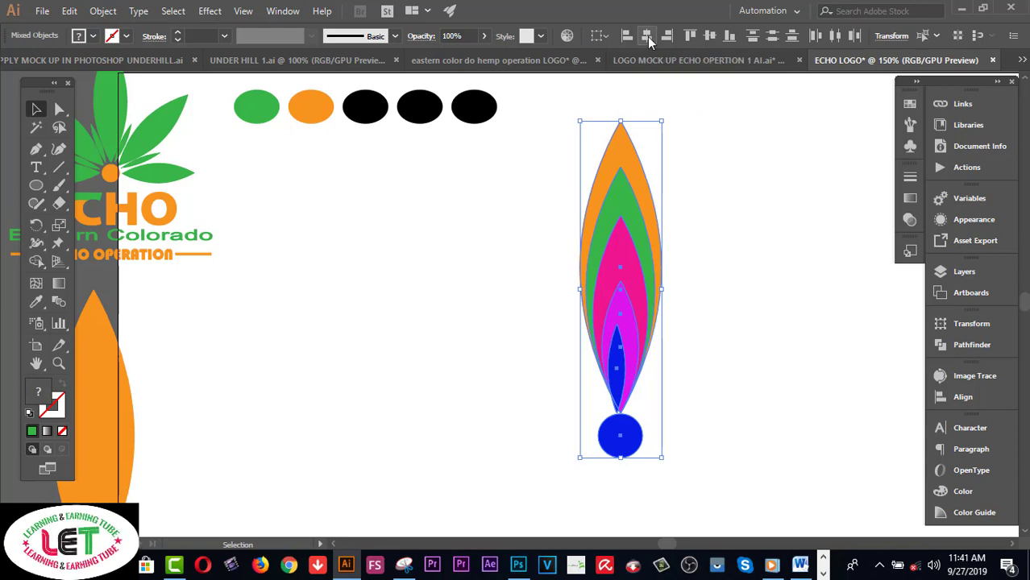
{"action": "left_click", "coordinate": [757, 263]}
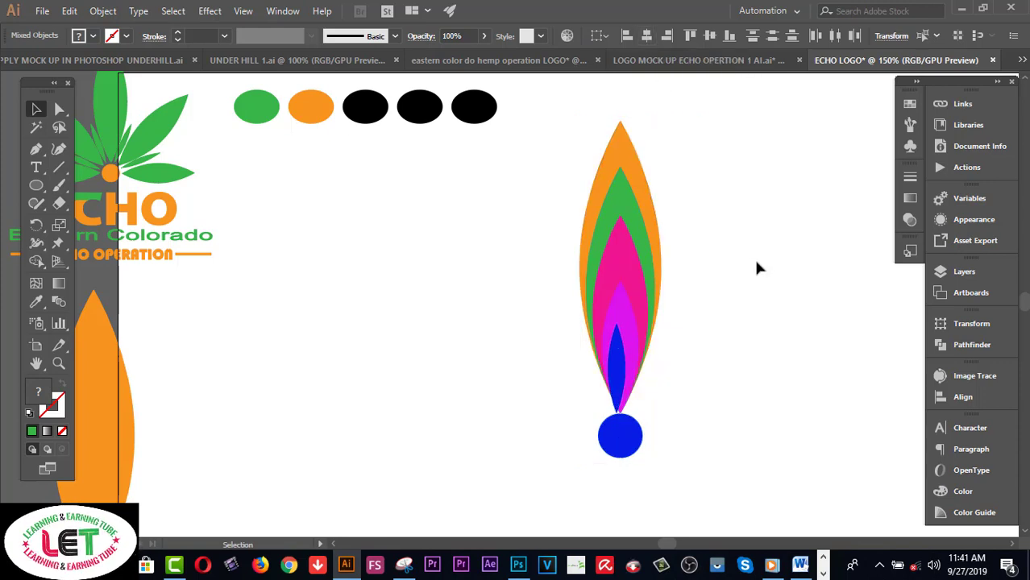
Ungroup the leaves back into separate shapes and select the green leaf
{"action": "left_click", "coordinate": [642, 307]}
{"action": "right_click", "coordinate": [633, 278]}
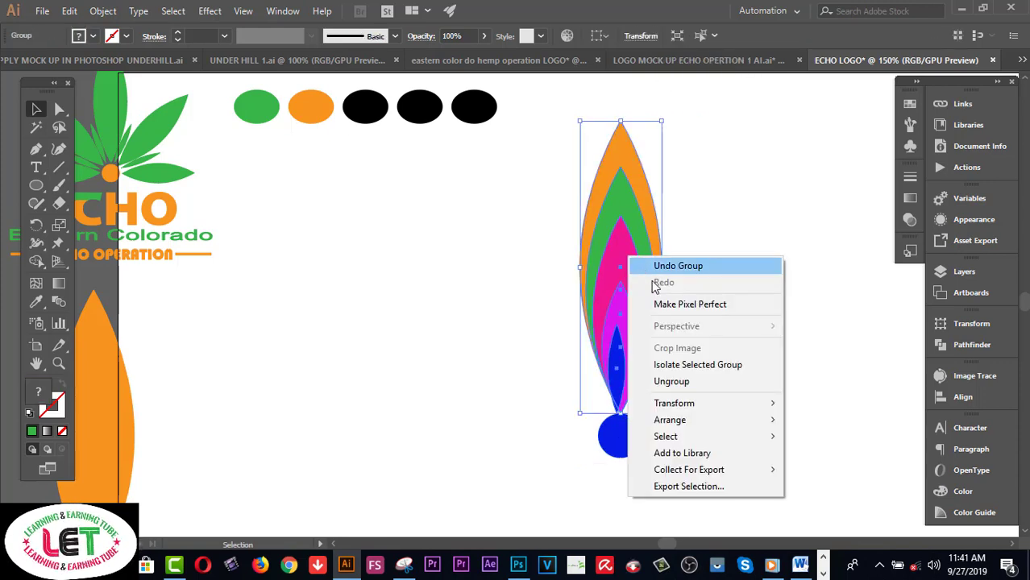
{"action": "left_click", "coordinate": [657, 381]}
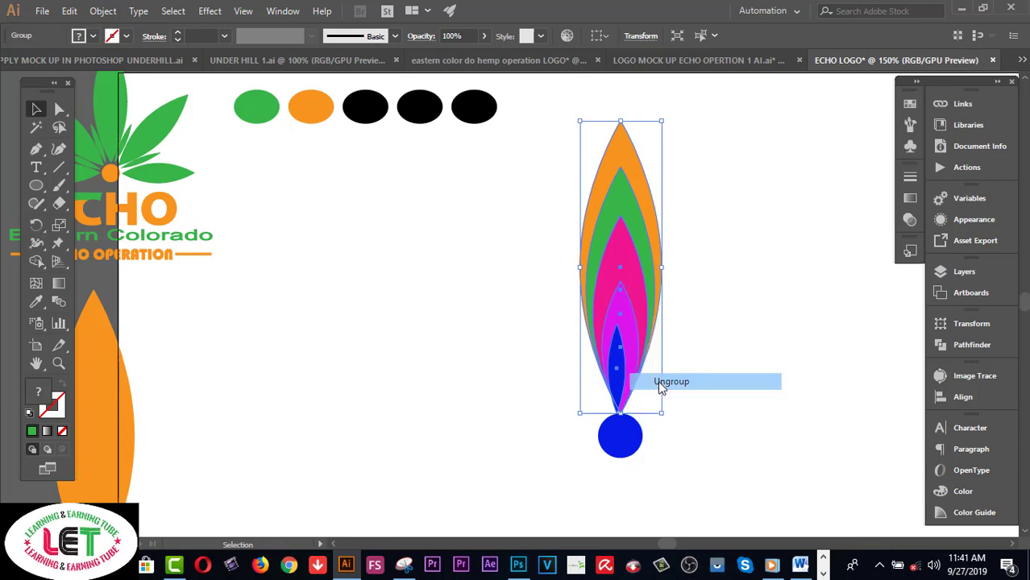
{"action": "left_click", "coordinate": [615, 207]}
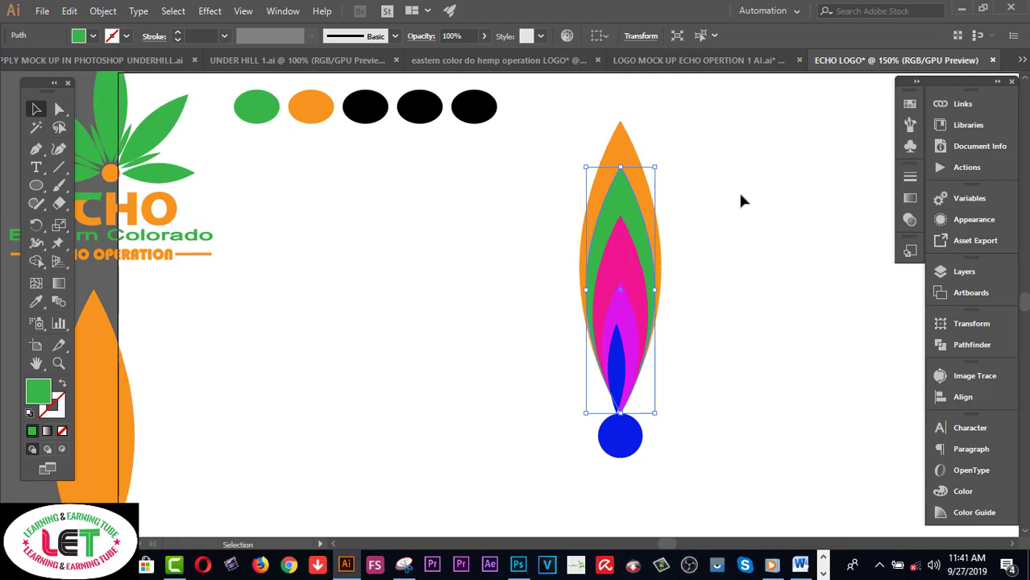
Rotate the green leaf 45° around the blue circle's centre
{"action": "key", "text": "r"}
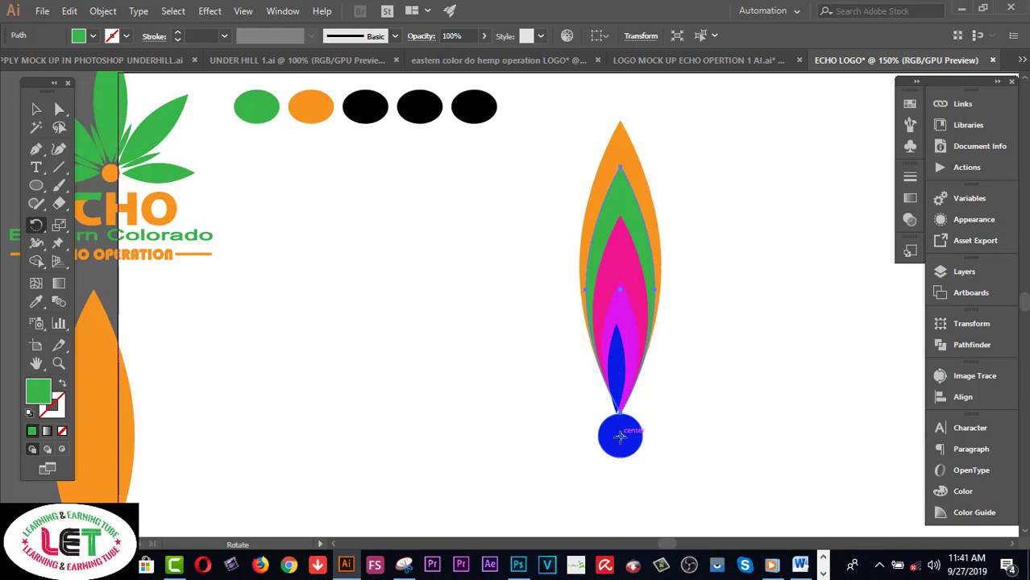
{"action": "left_click", "coordinate": [619, 436], "text": "alt"}
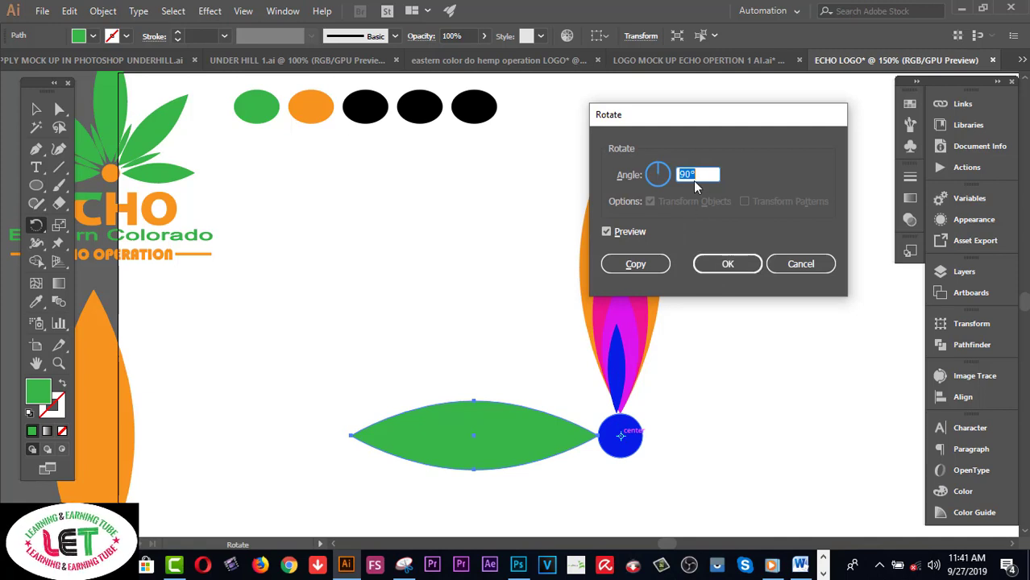
{"action": "type", "text": "45"}
{"action": "key", "text": "Return"}
{"action": "left_click", "coordinate": [36, 108]}
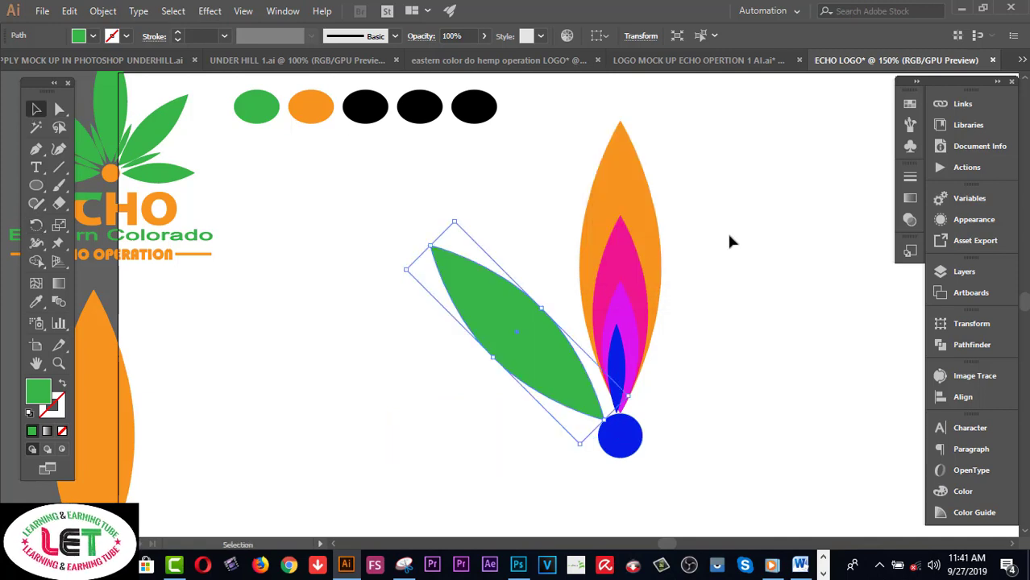
Rotate the pink leaf 90° around the blue circle's centre
{"action": "left_click", "coordinate": [631, 271]}
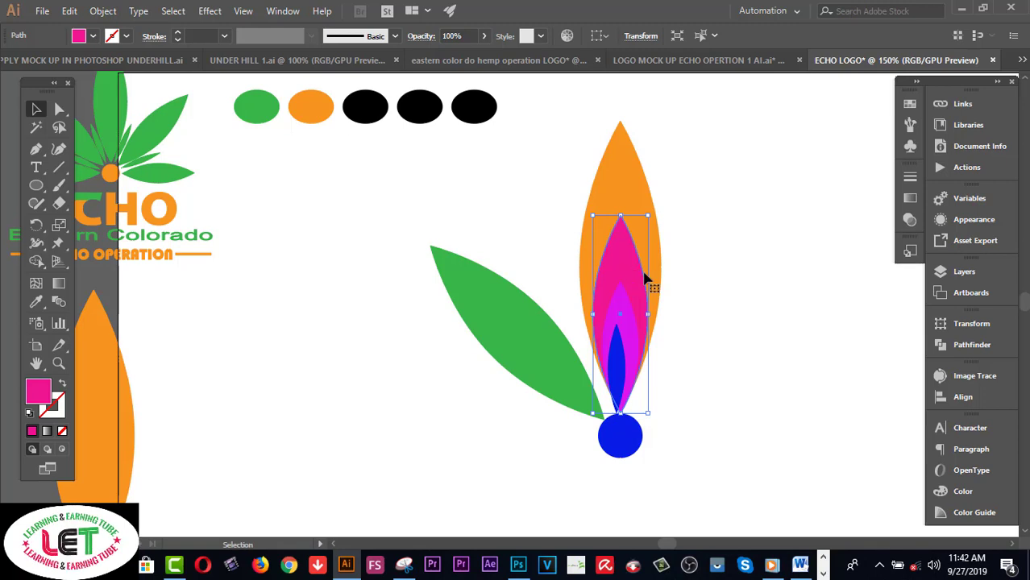
{"action": "key", "text": "r"}
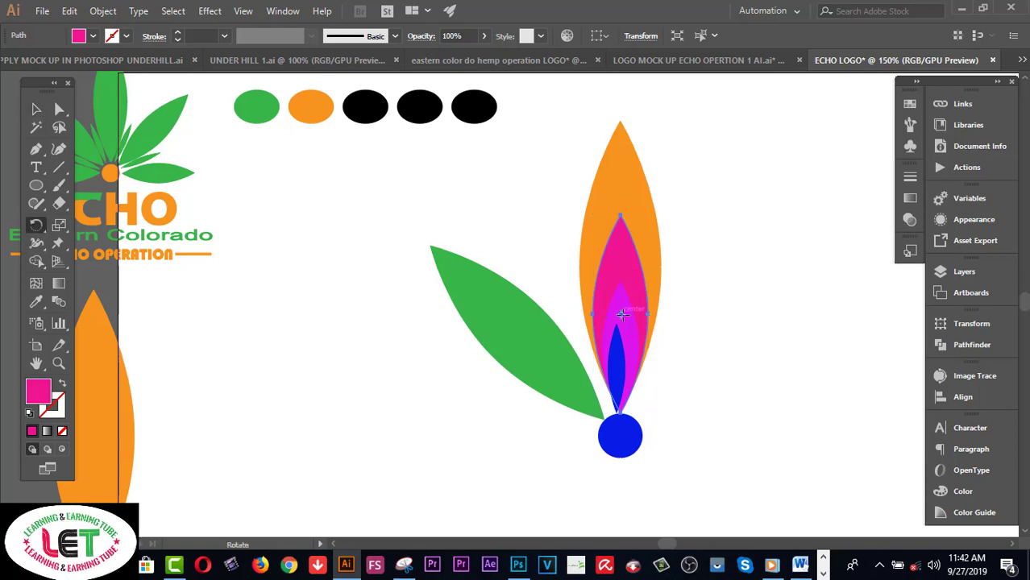
{"action": "left_click", "coordinate": [619, 436], "text": "alt"}
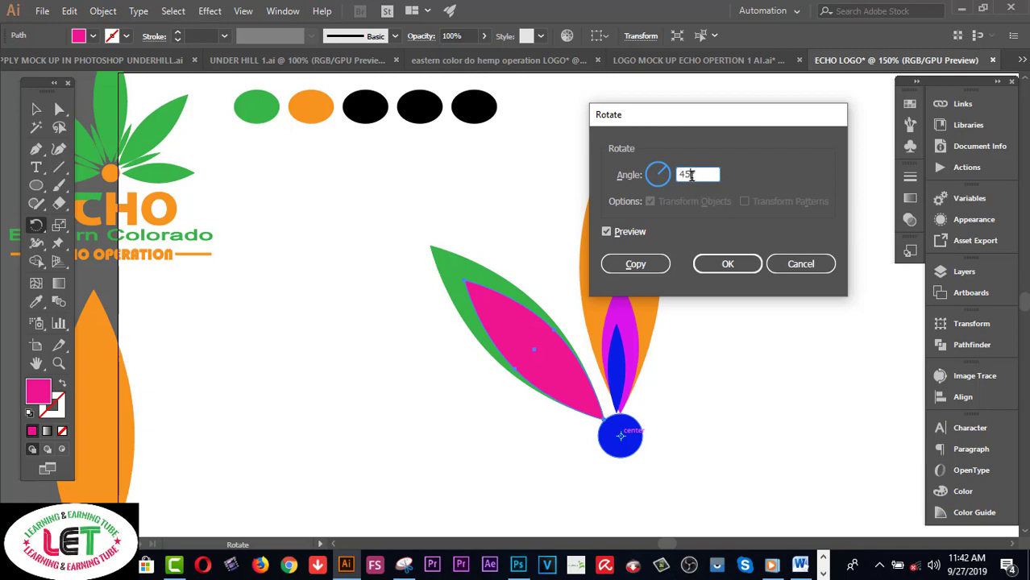
{"action": "left_click_drag", "start_coordinate": [690, 176], "coordinate": [678, 175]}
{"action": "type", "text": "90"}
{"action": "left_click", "coordinate": [720, 265]}
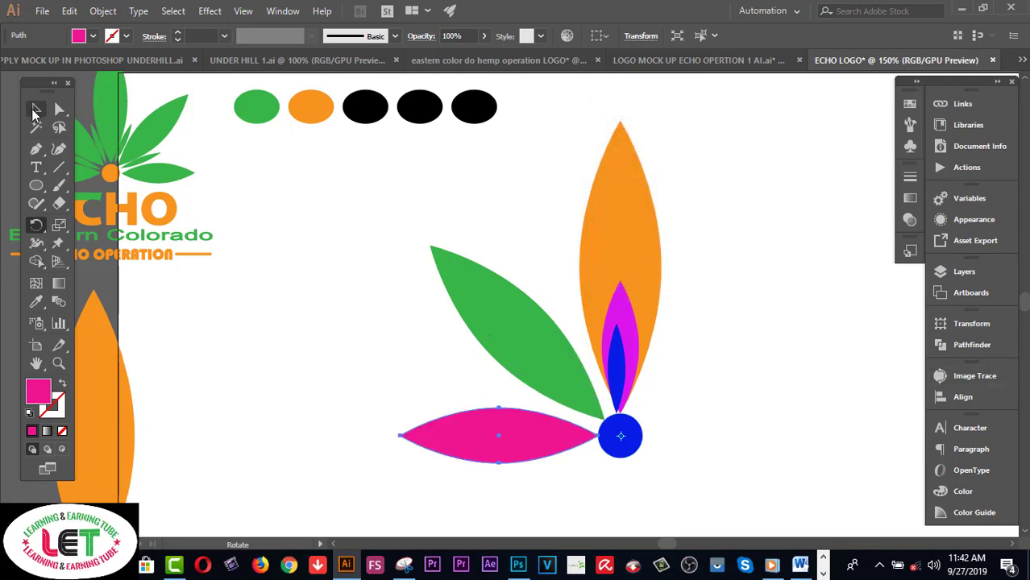
{"action": "left_click", "coordinate": [36, 109]}
Move the magenta petal out to the right and select the blue petal
{"action": "left_click", "coordinate": [620, 306]}
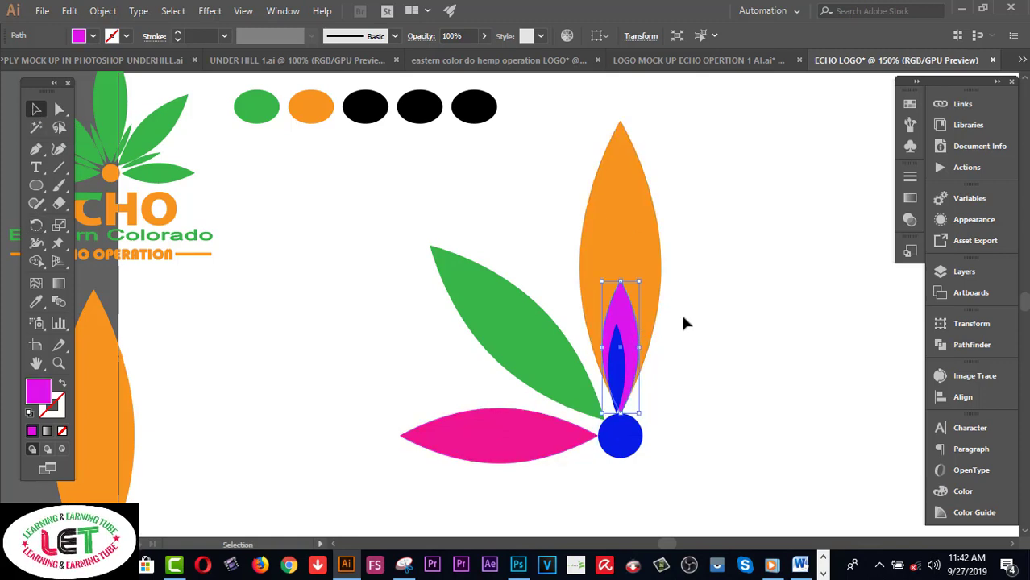
{"action": "left_click_drag", "start_coordinate": [621, 306], "coordinate": [810, 302]}
{"action": "left_click", "coordinate": [618, 361]}
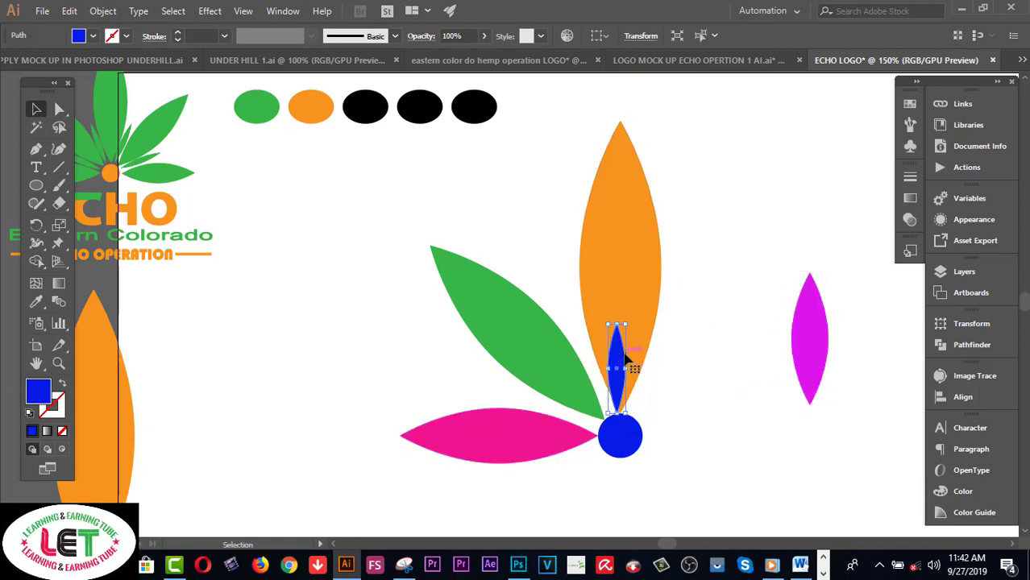
{"action": "key", "text": "r"}
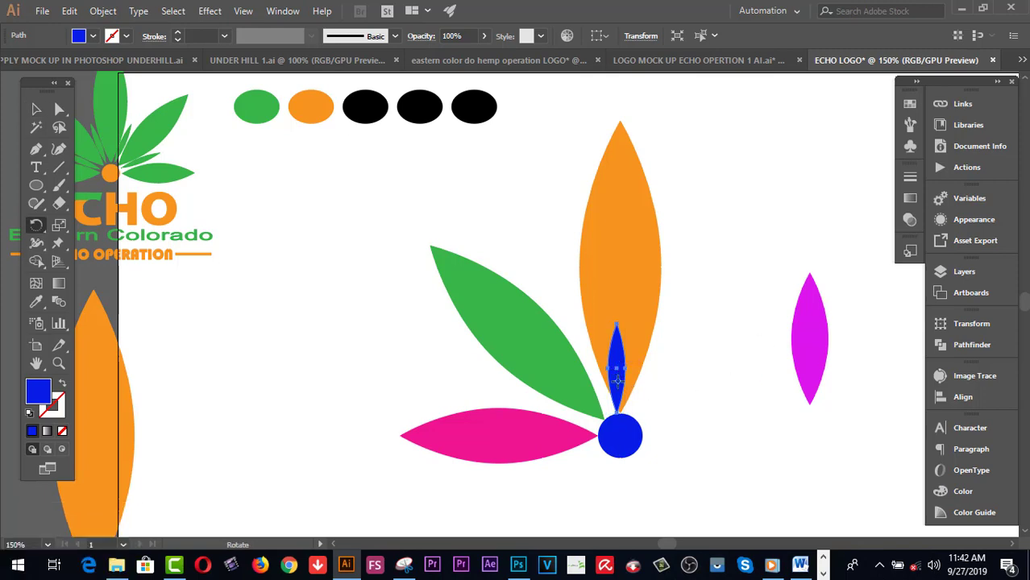
{"action": "left_click", "coordinate": [618, 435], "text": "alt"}
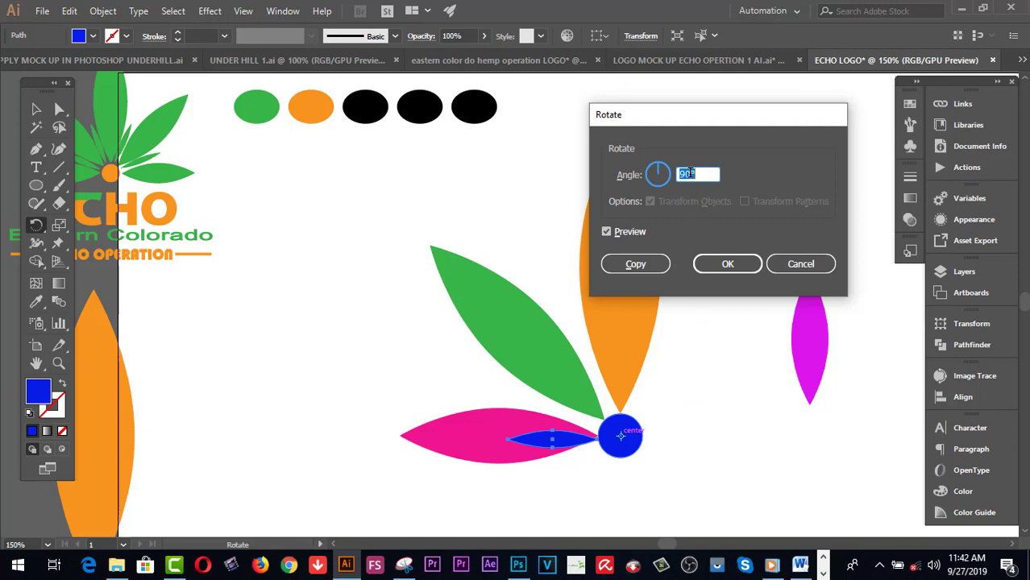
{"action": "key", "text": "Escape"}
{"action": "key", "text": "v"}
Rotate the blue petal 22.5° around the blue circle's centre
{"action": "key", "text": "r"}
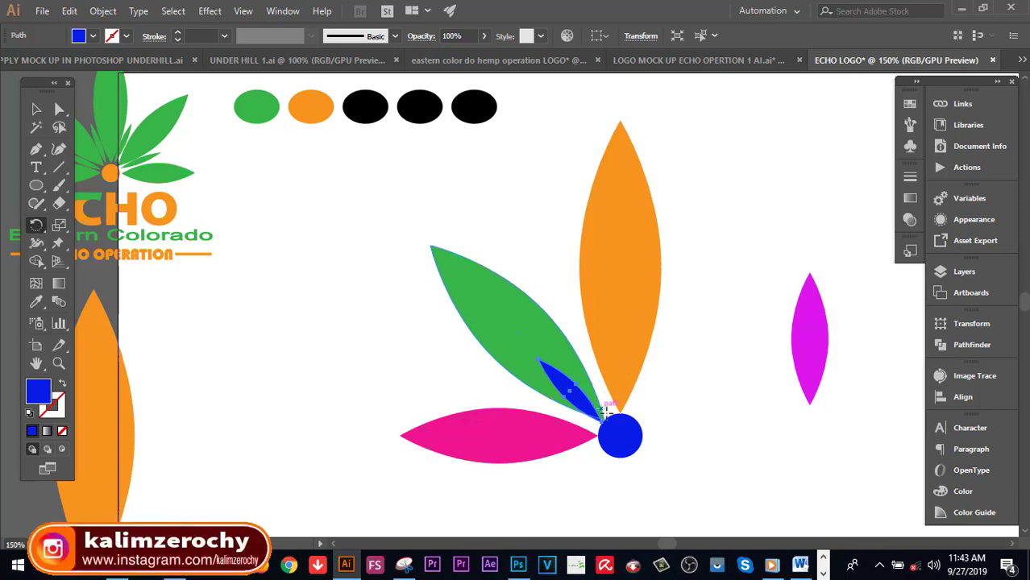
{"action": "left_click", "coordinate": [620, 436], "text": "alt"}
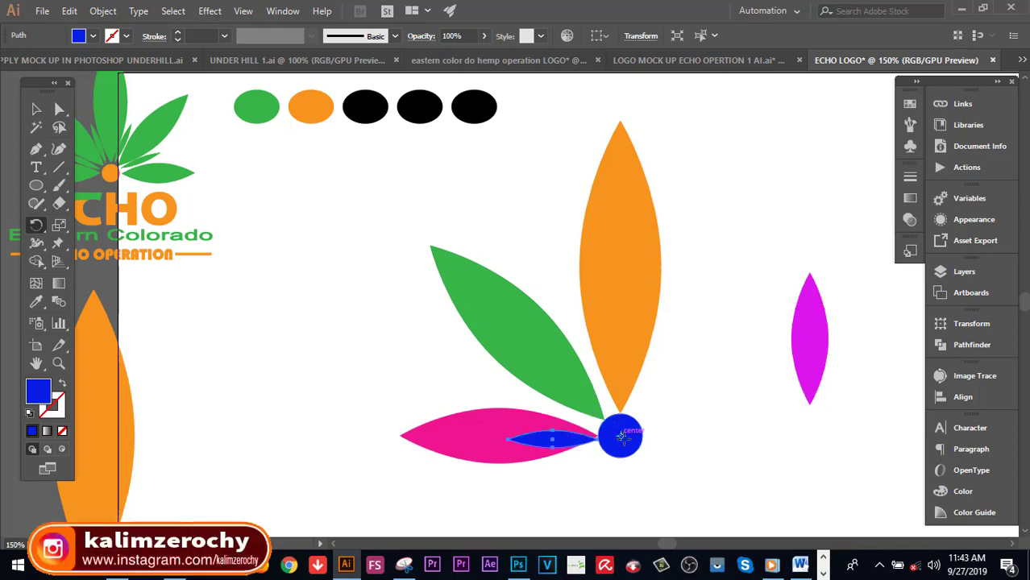
{"action": "type", "text": "2"}
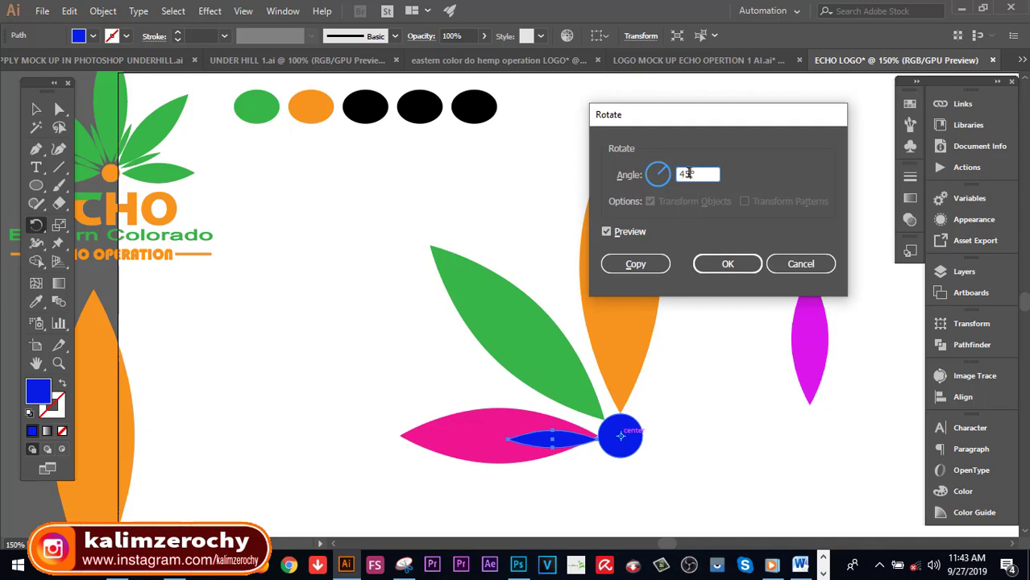
{"action": "type", "text": "2"}
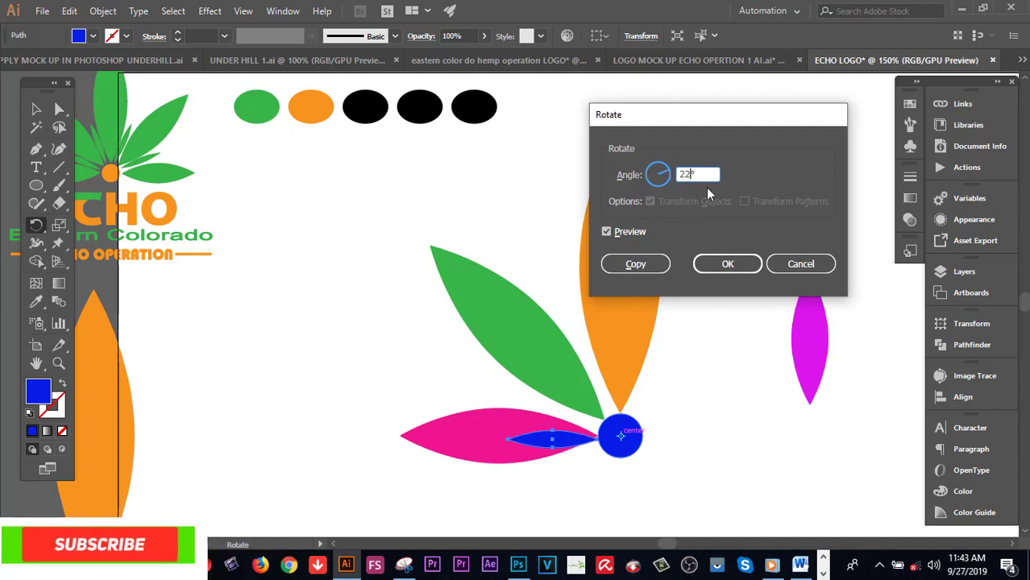
{"action": "type", "text": ".5"}
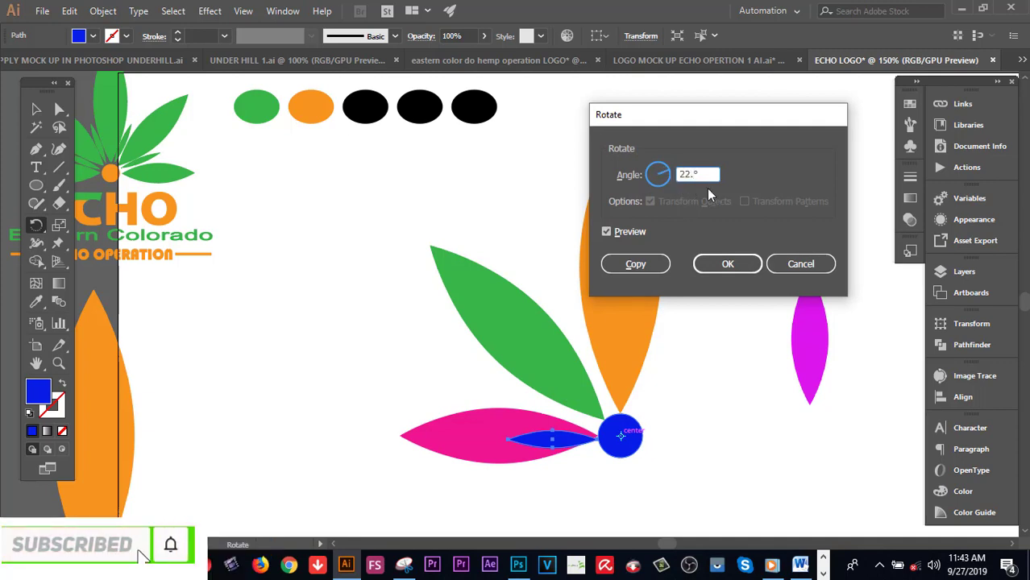
{"action": "left_click", "coordinate": [724, 266]}
{"action": "left_click", "coordinate": [725, 265]}
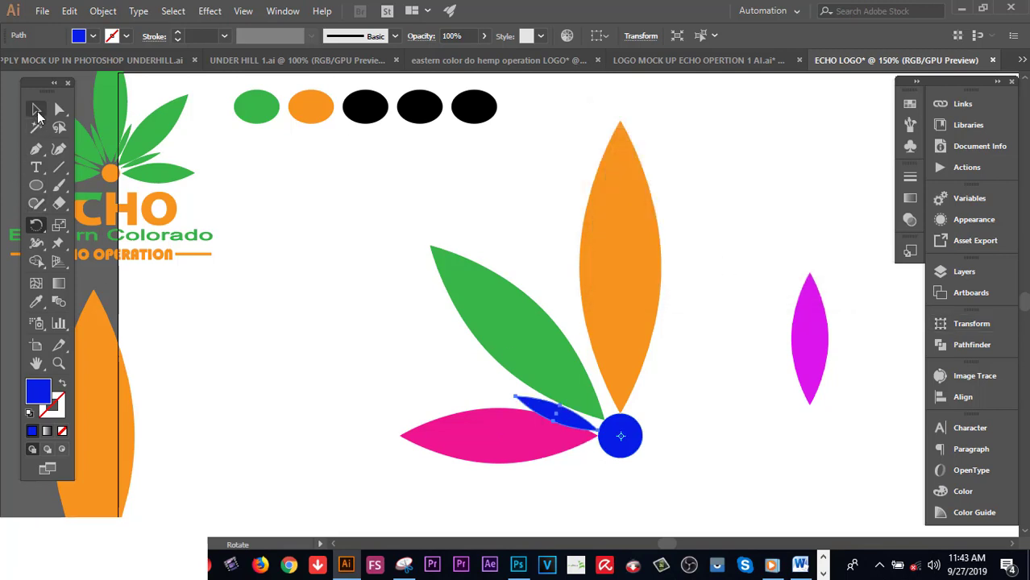
Slightly reshape the thin blue petal by dragging one of its points
{"action": "left_click", "coordinate": [36, 109]}
{"action": "left_click", "coordinate": [731, 299]}
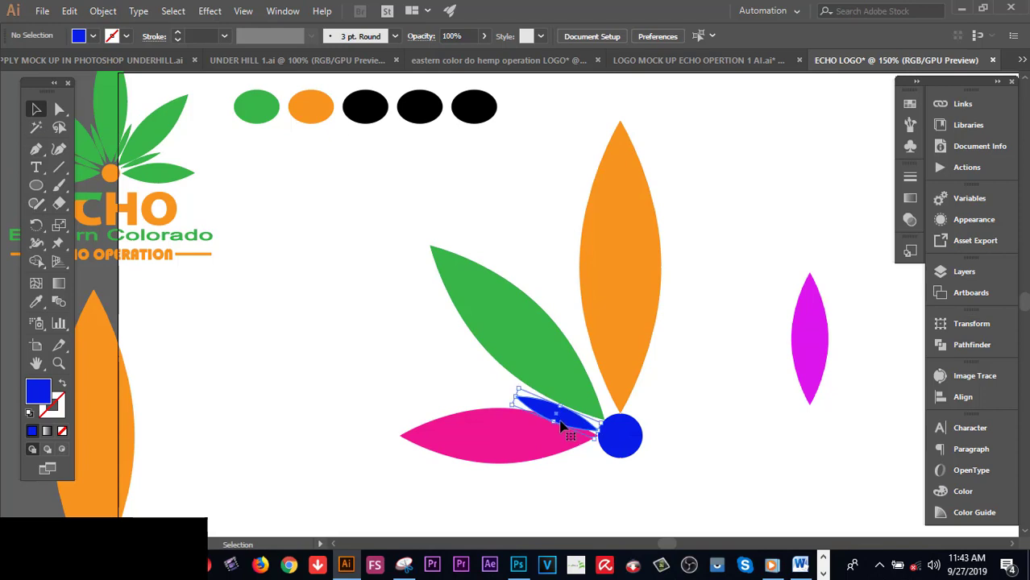
{"action": "left_click", "coordinate": [556, 425]}
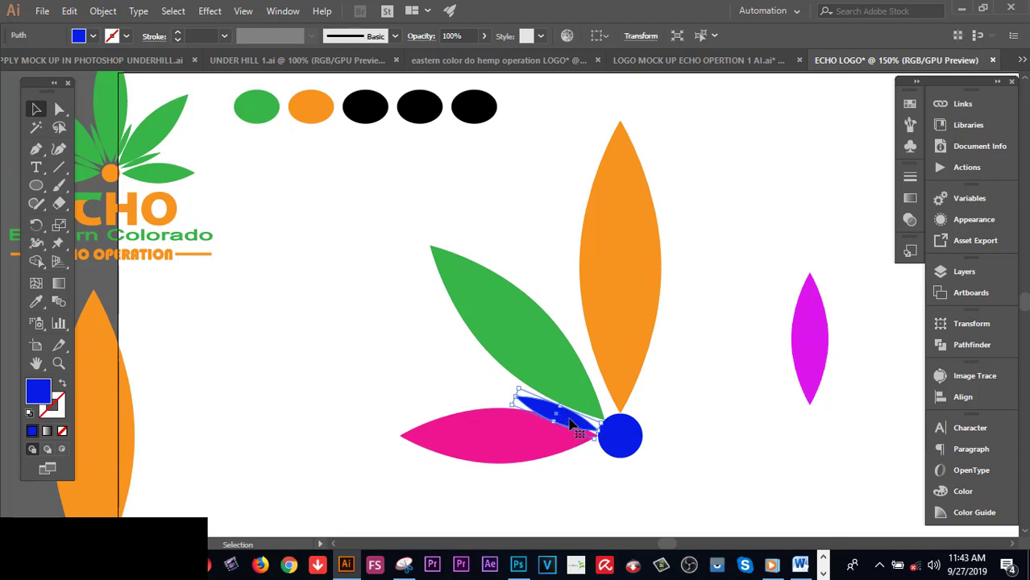
{"action": "mouse_move", "coordinate": [556, 425]}
{"action": "left_mouse_down"}
{"action": "mouse_move", "coordinate": [587, 429]}
{"action": "mouse_move", "coordinate": [556, 414]}
{"action": "left_mouse_up"}
{"action": "left_click", "coordinate": [684, 355]}
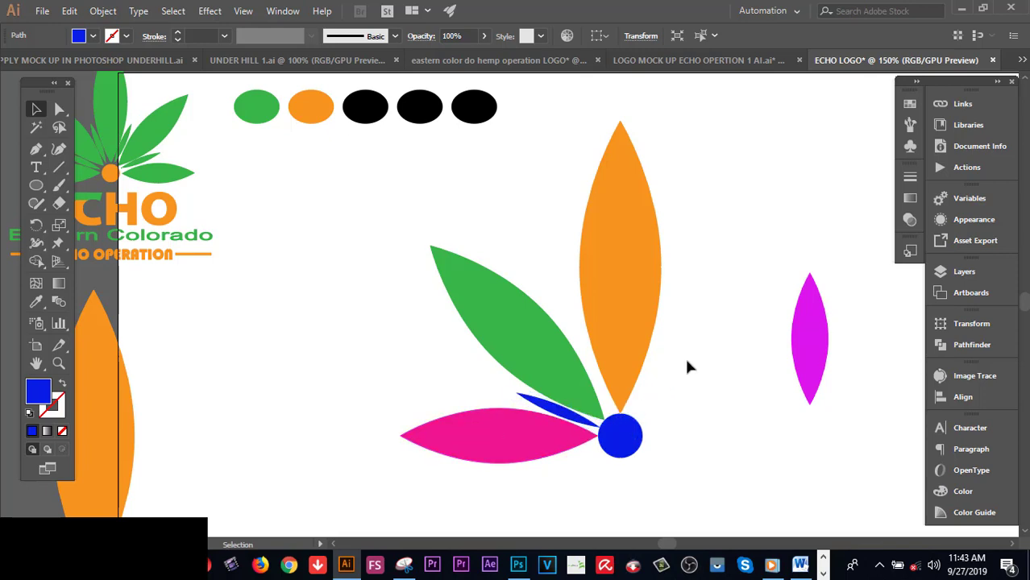
{"action": "left_click", "coordinate": [571, 415]}
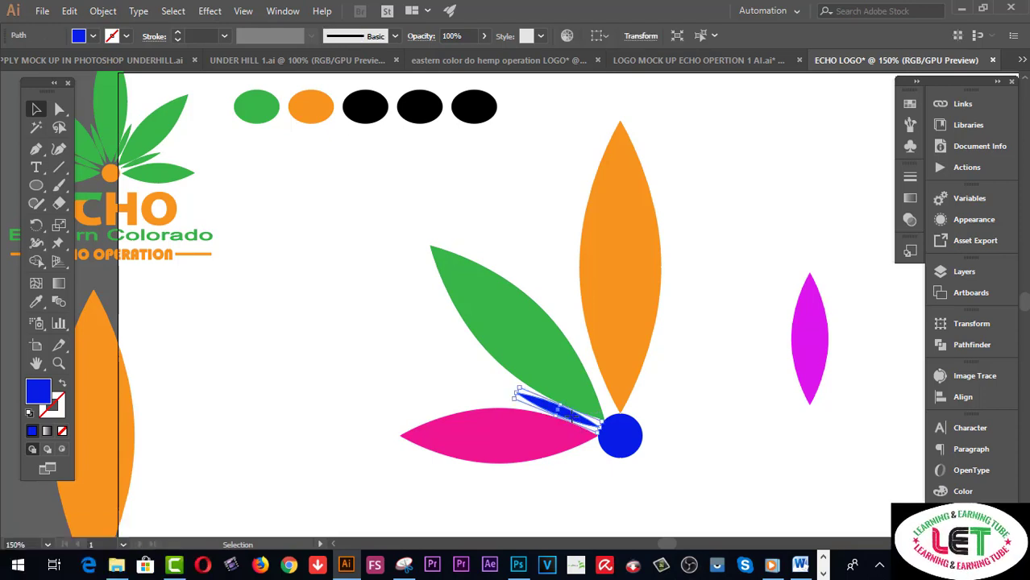
Add a rotated copy of the thin blue petal around the circle's centre
{"action": "key", "text": "r"}
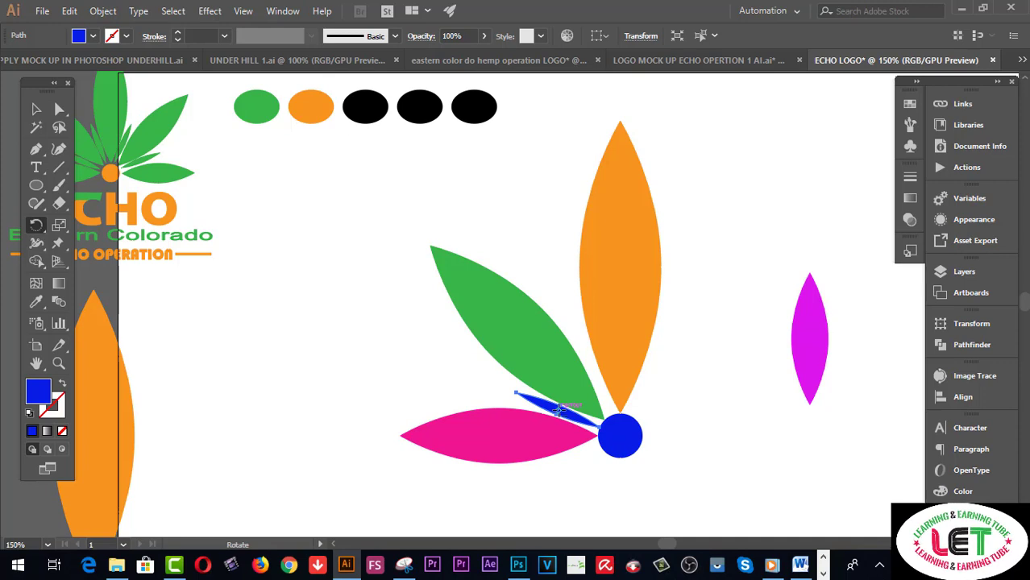
{"action": "left_click", "coordinate": [618, 436], "text": "alt"}
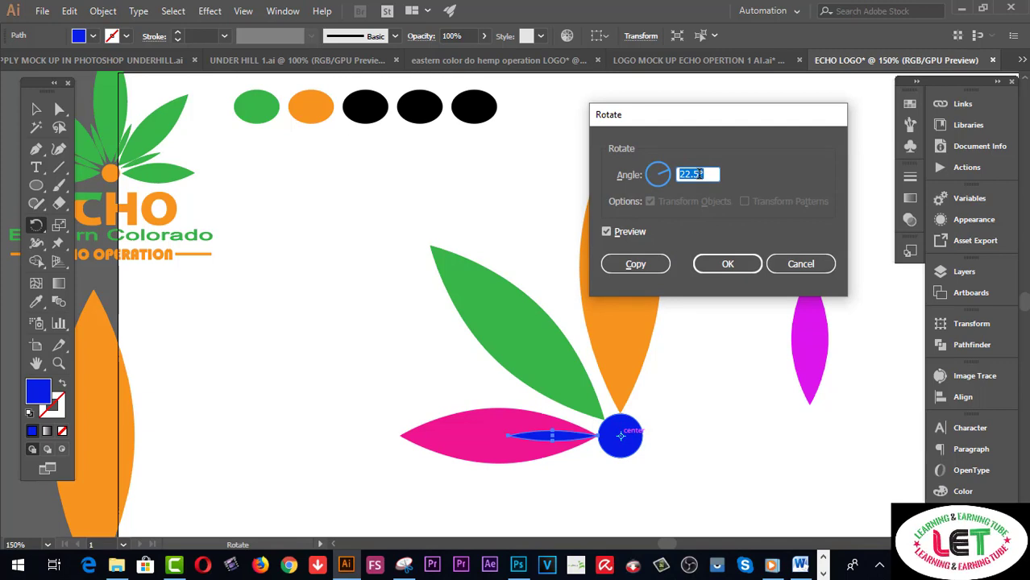
{"action": "left_click_drag", "start_coordinate": [700, 176], "coordinate": [677, 174]}
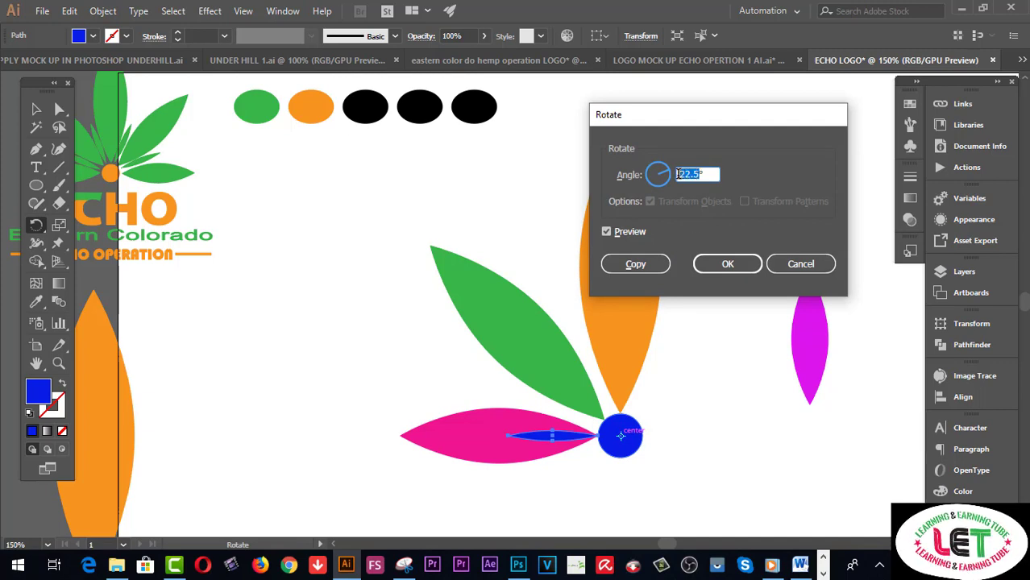
{"action": "key", "text": "BackSpace"}
{"action": "type", "text": "45"}
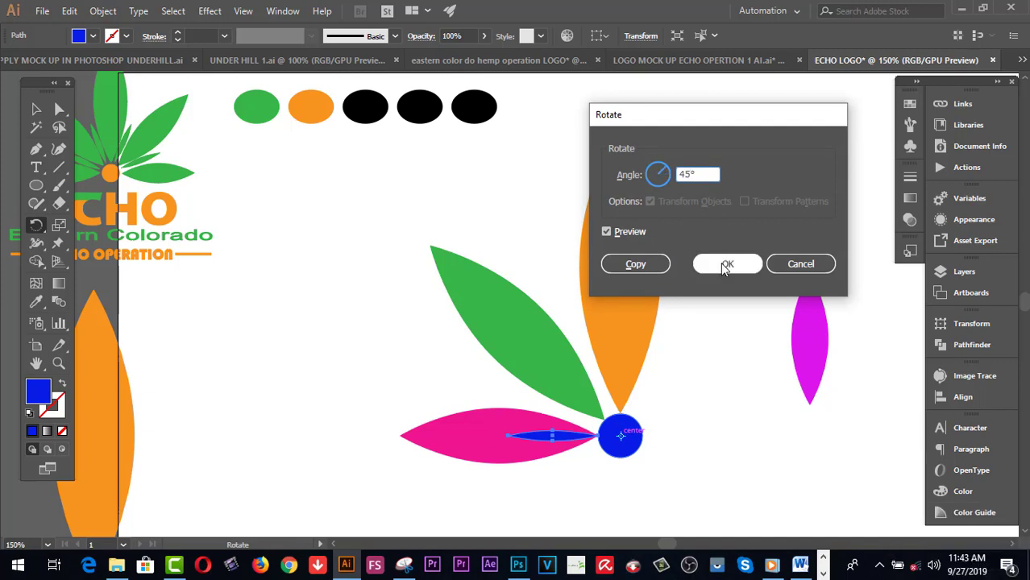
{"action": "left_click", "coordinate": [635, 265]}
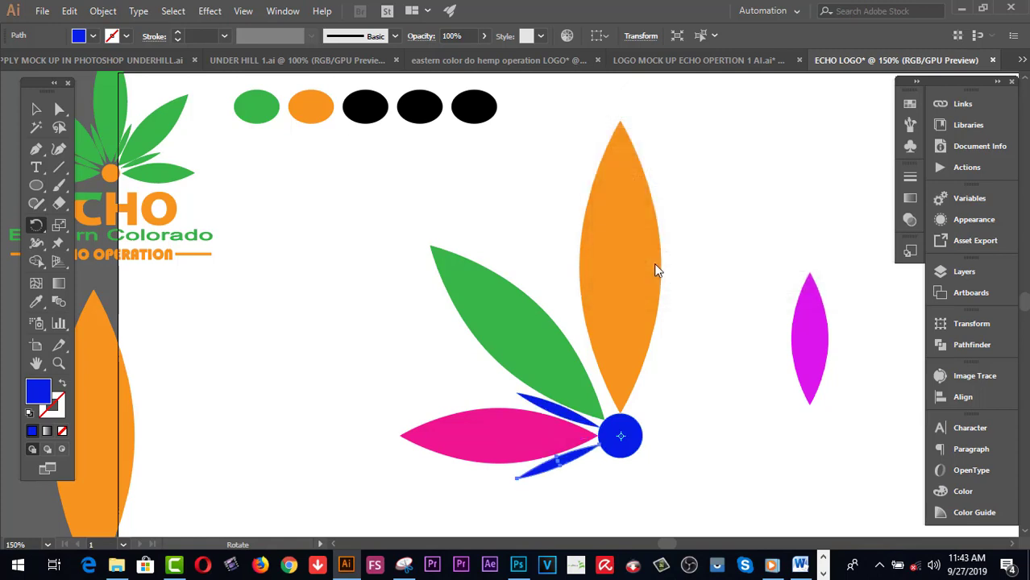
{"action": "left_click", "coordinate": [36, 109]}
Add a 90° rotated copy of the upper blue petal around the circle's centre
{"action": "left_click", "coordinate": [576, 416]}
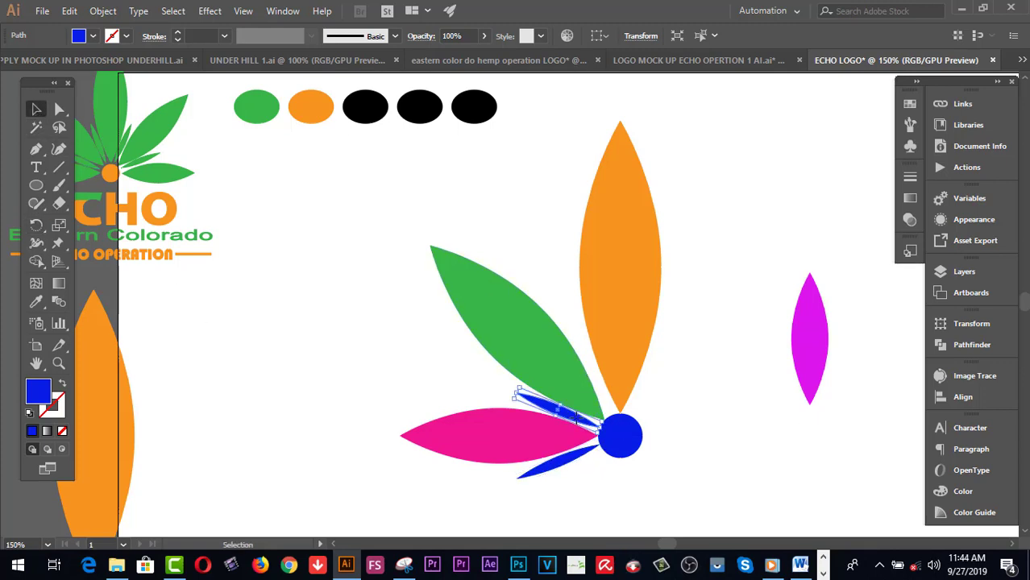
{"action": "key", "text": "r"}
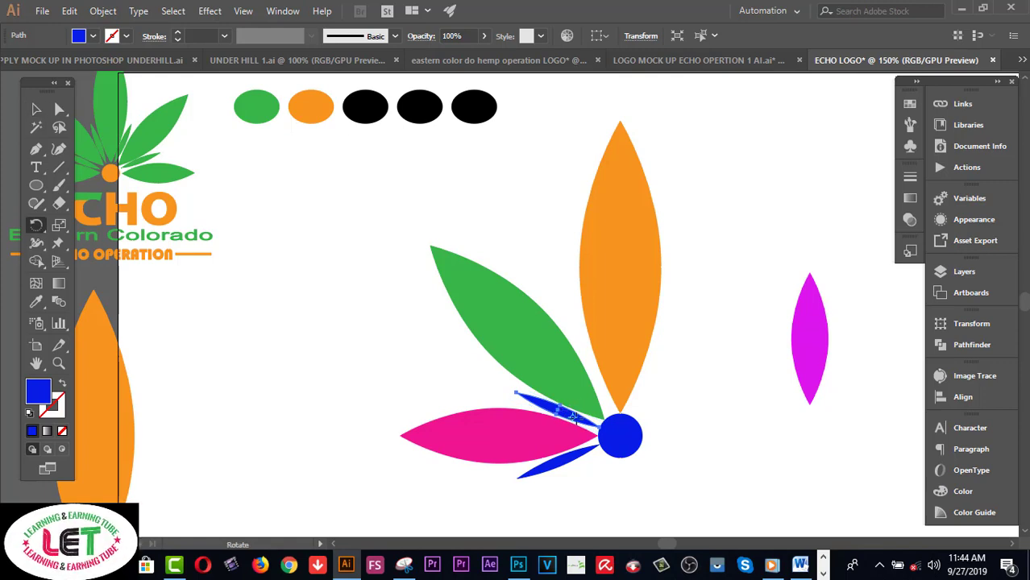
{"action": "left_click", "coordinate": [618, 434], "text": "alt"}
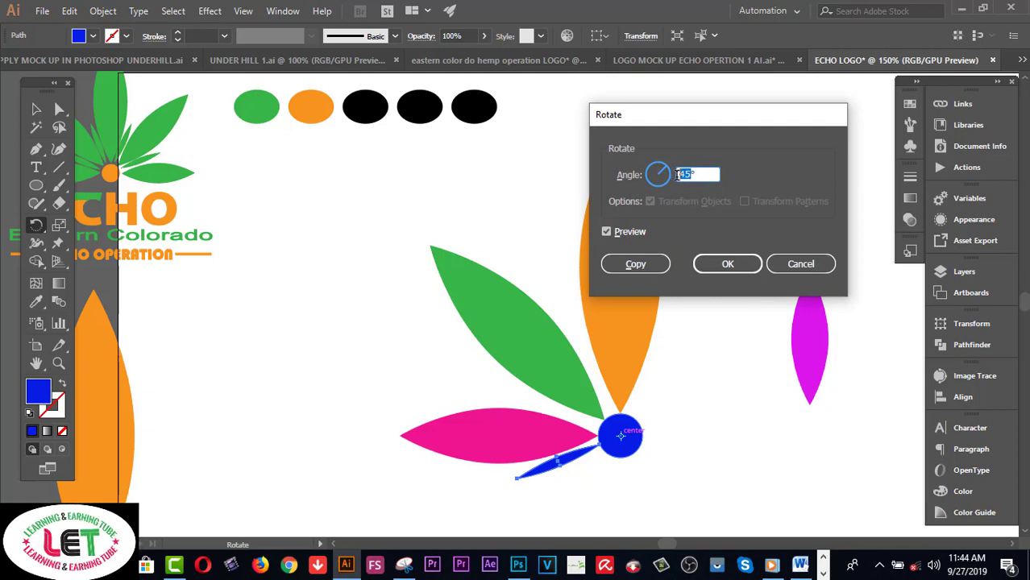
{"action": "type", "text": "90"}
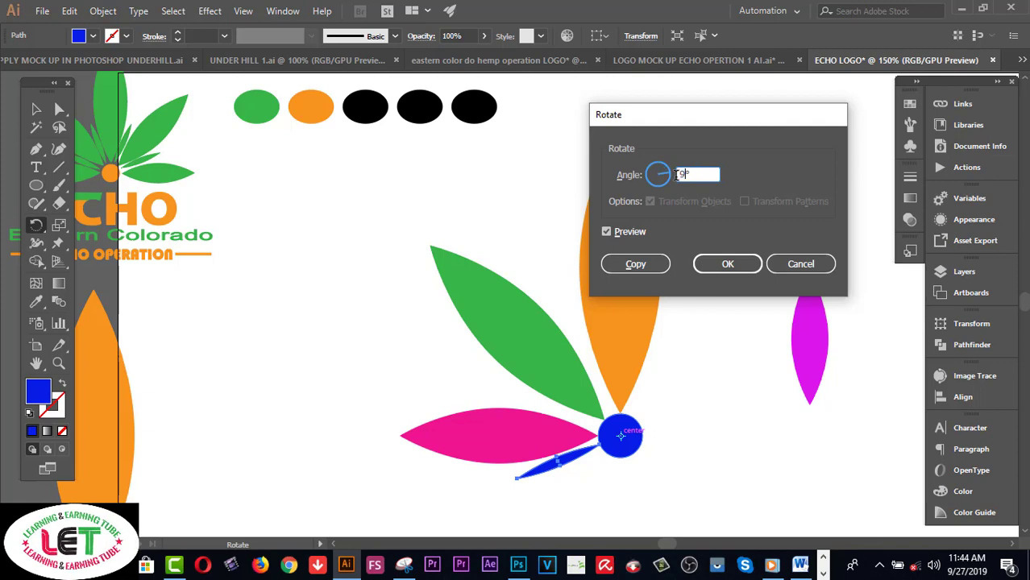
{"action": "left_click", "coordinate": [643, 265]}
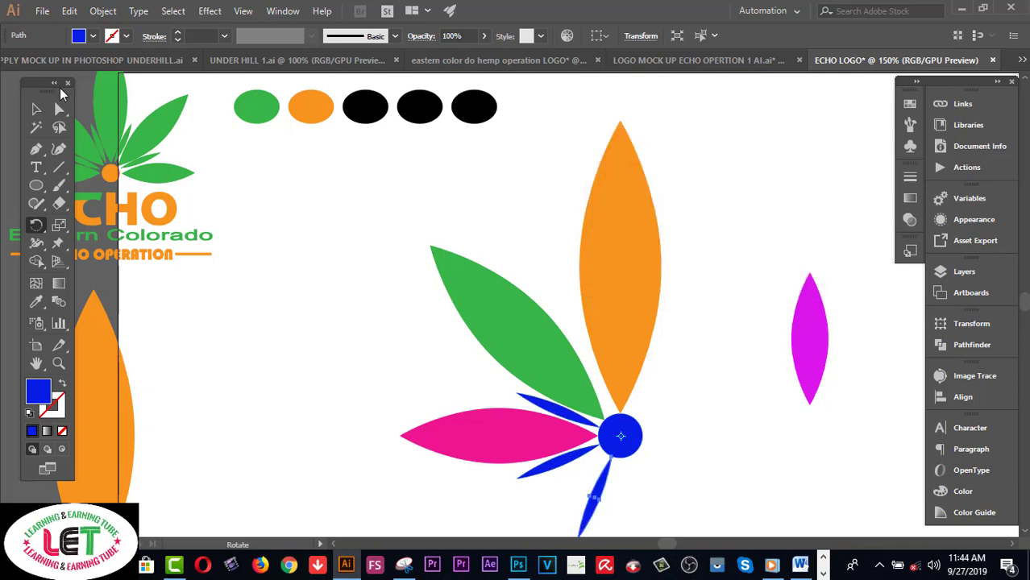
Add a 22.5° rotated copy of the blue petal lying over the pink petal
{"action": "left_click", "coordinate": [37, 110]}
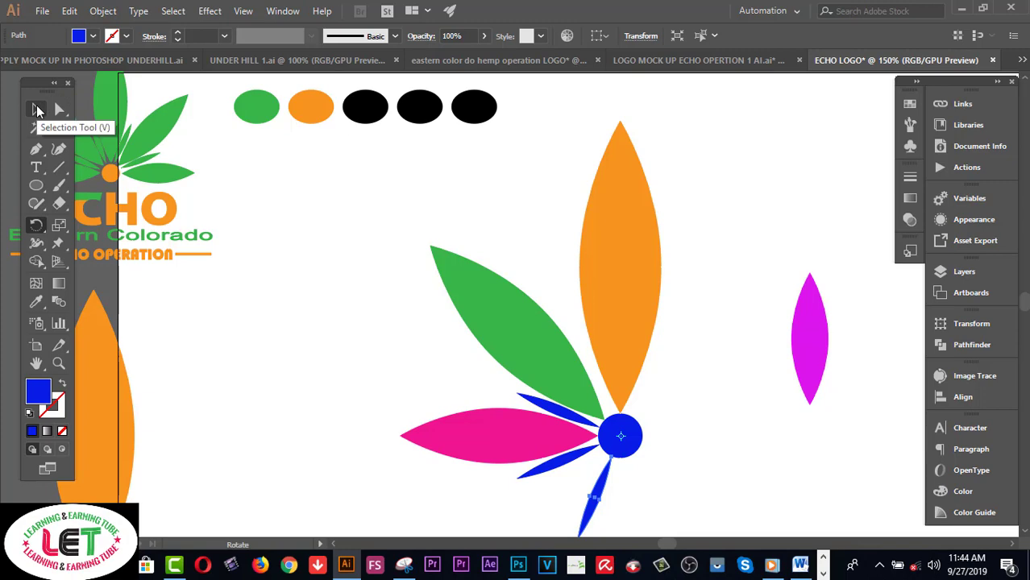
{"action": "left_click", "coordinate": [573, 418]}
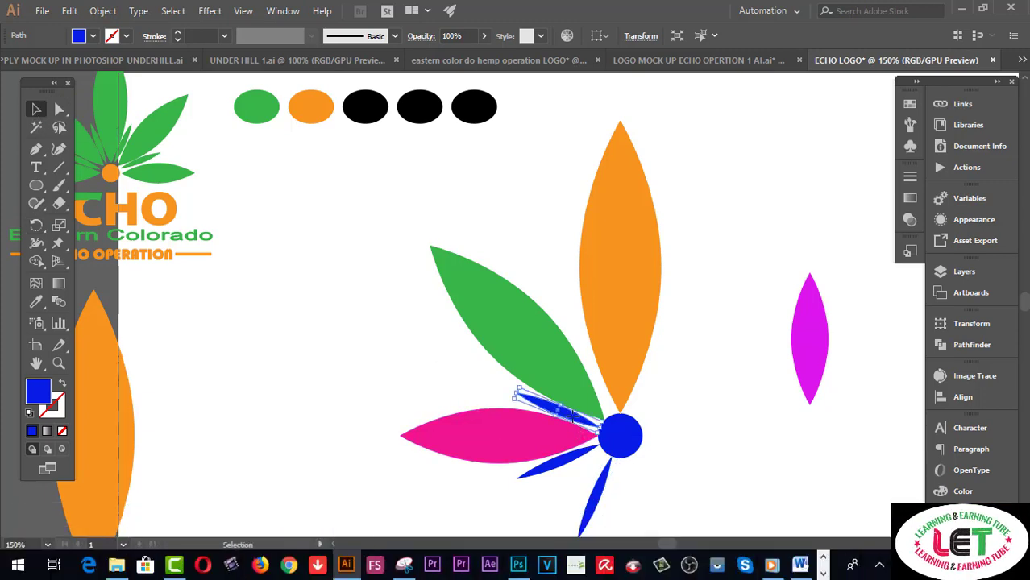
{"action": "key", "text": "r"}
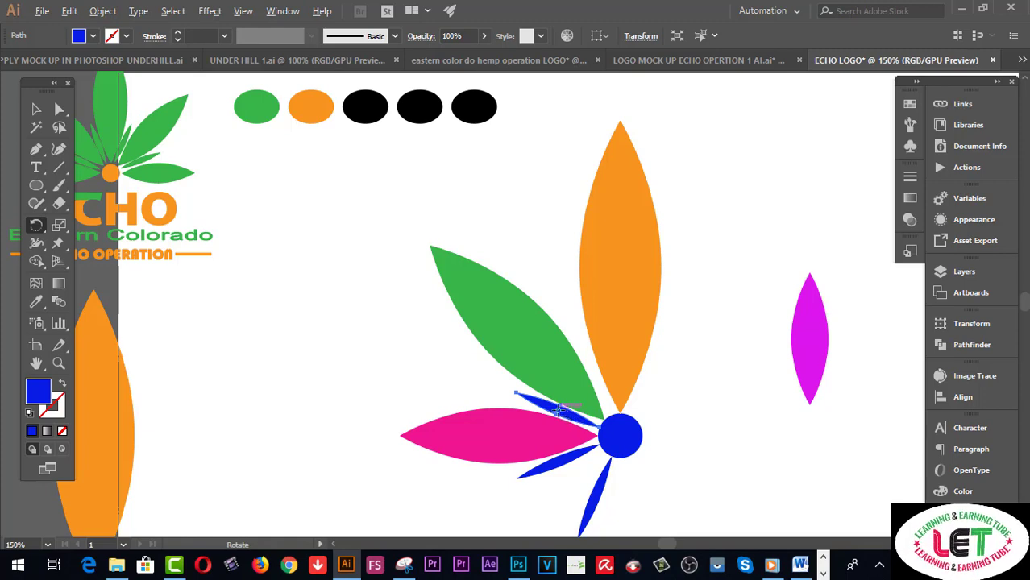
{"action": "left_click", "coordinate": [619, 435], "text": "alt"}
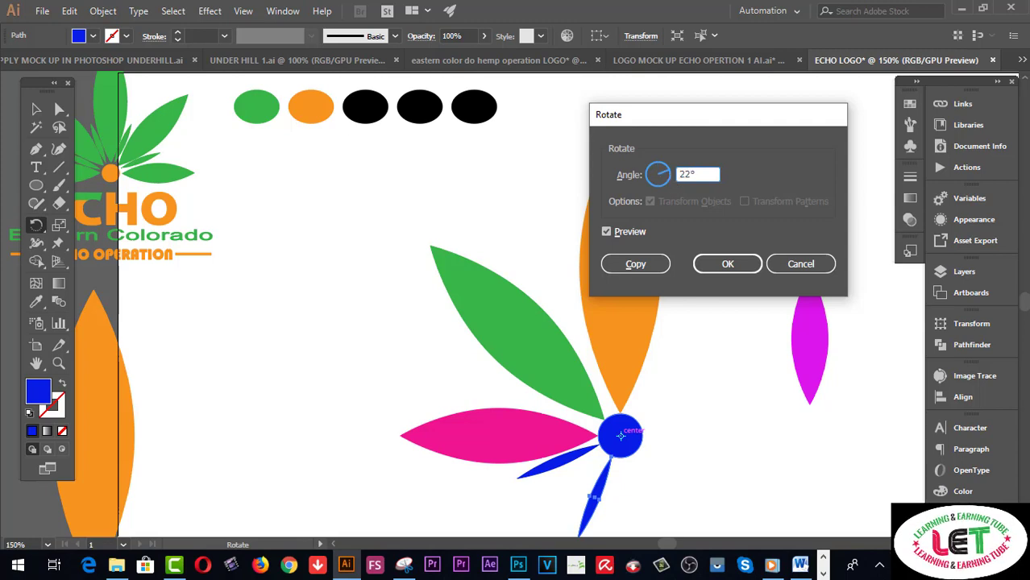
{"action": "type", "text": ".5"}
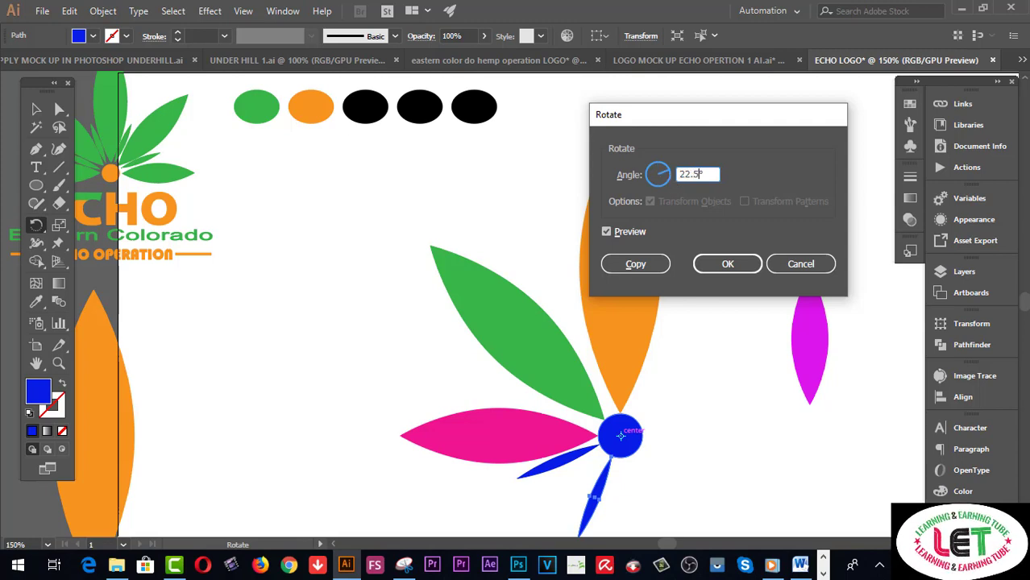
{"action": "left_click", "coordinate": [642, 264]}
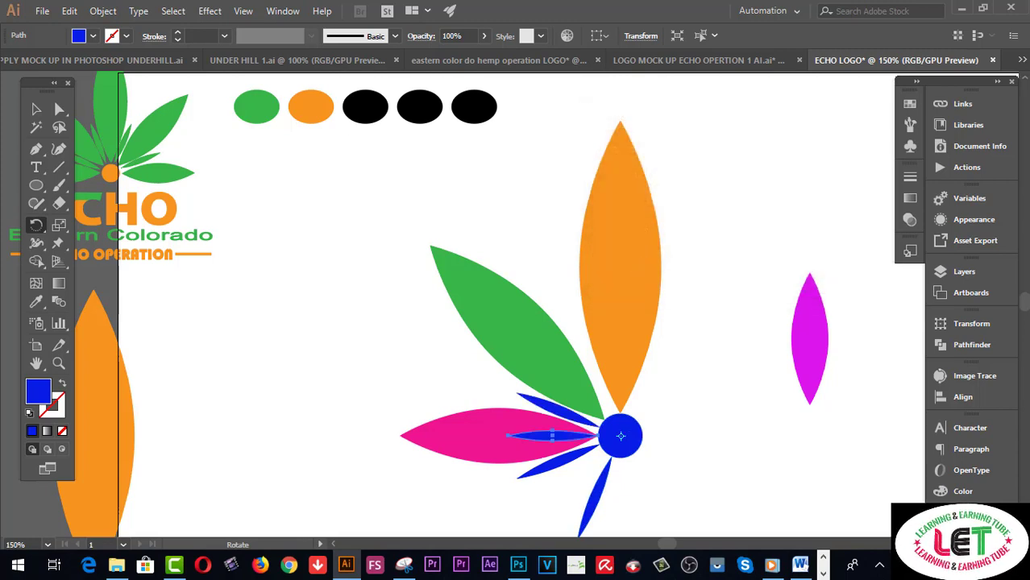
{"action": "key", "text": "v"}
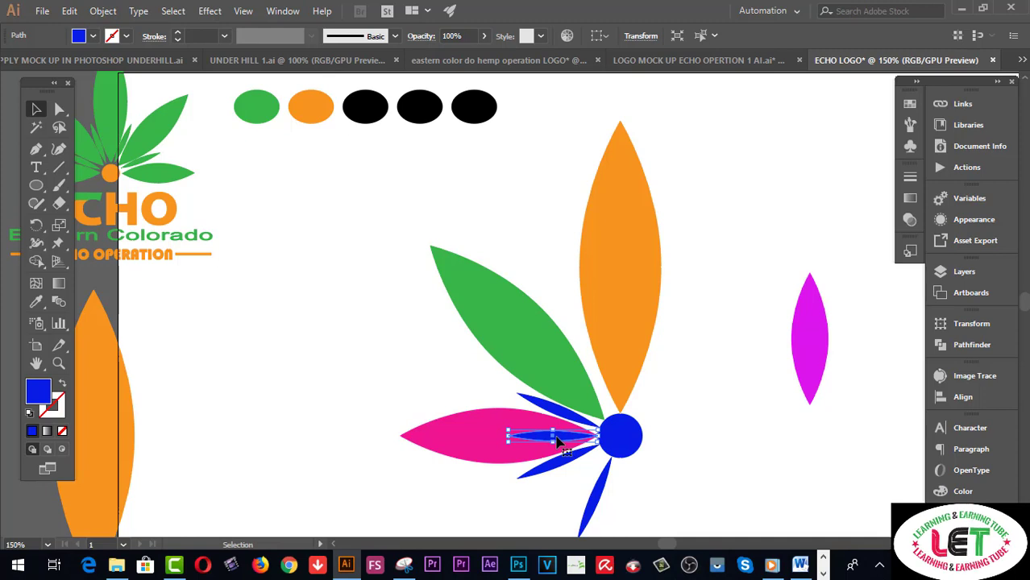
Repeat the rotated petal copy with Ctrl+D and select the lower blue petals
{"action": "left_click", "coordinate": [575, 417]}
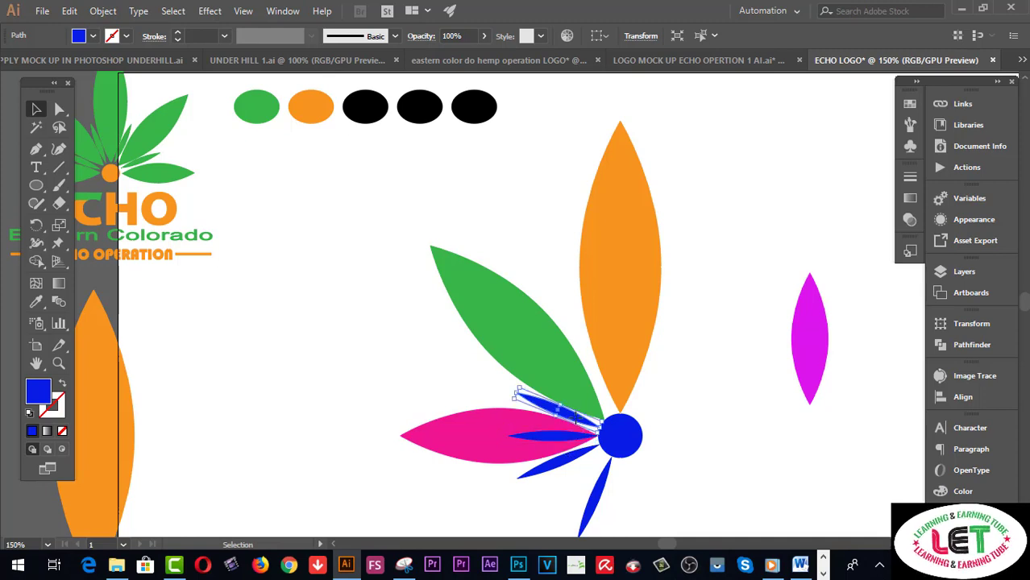
{"action": "key", "text": "ctrl+d"}
{"action": "left_click", "coordinate": [661, 352]}
{"action": "scroll", "coordinate": [661, 352], "scroll_direction": "down", "scroll_amount": 2}
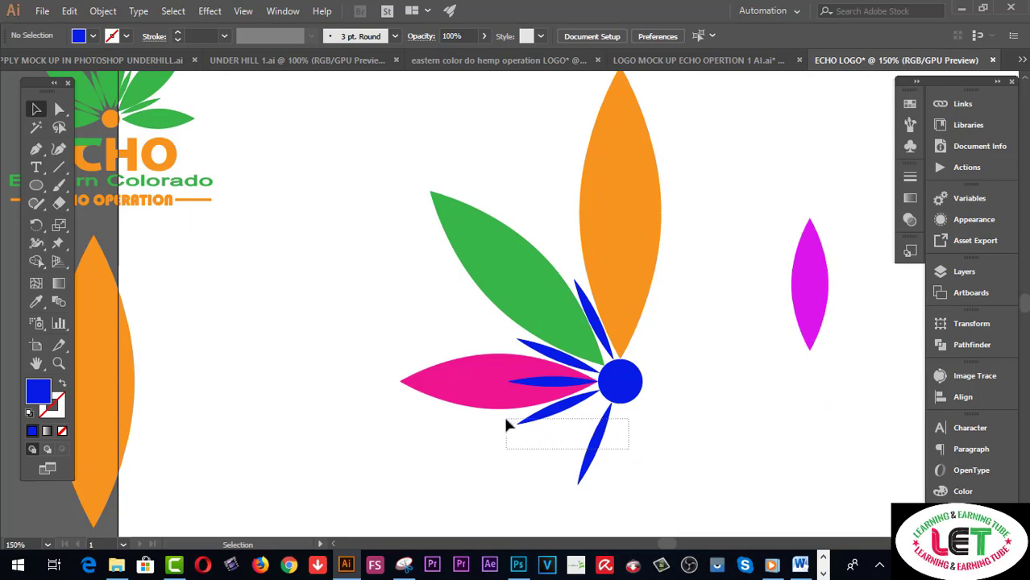
{"action": "left_click_drag", "start_coordinate": [551, 432], "coordinate": [513, 420]}
{"action": "key", "text": "Return"}
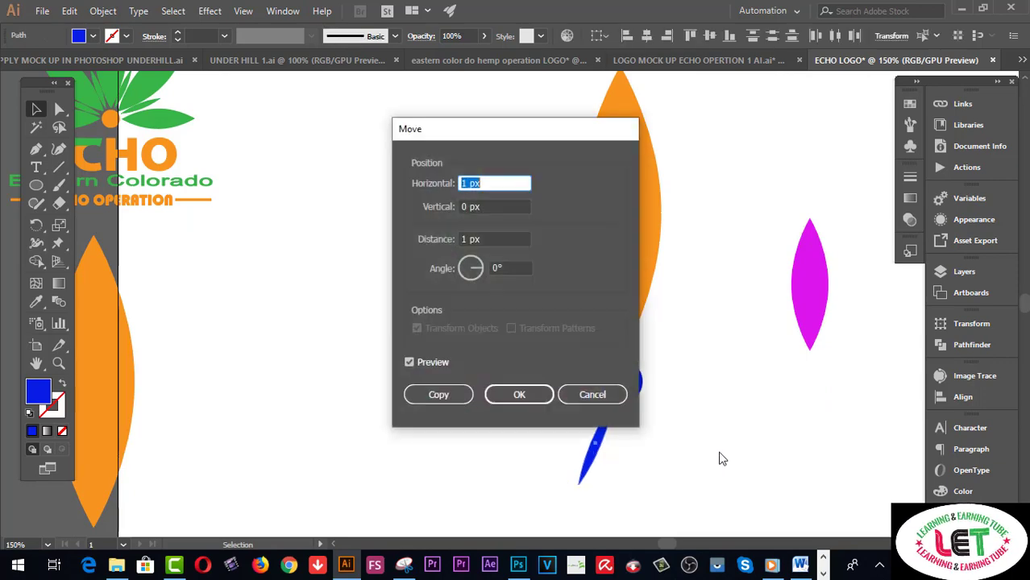
{"action": "left_click", "coordinate": [596, 395]}
Delete the three extra blue petals below and over the pink leaf
{"action": "left_click_drag", "start_coordinate": [627, 429], "coordinate": [563, 454]}
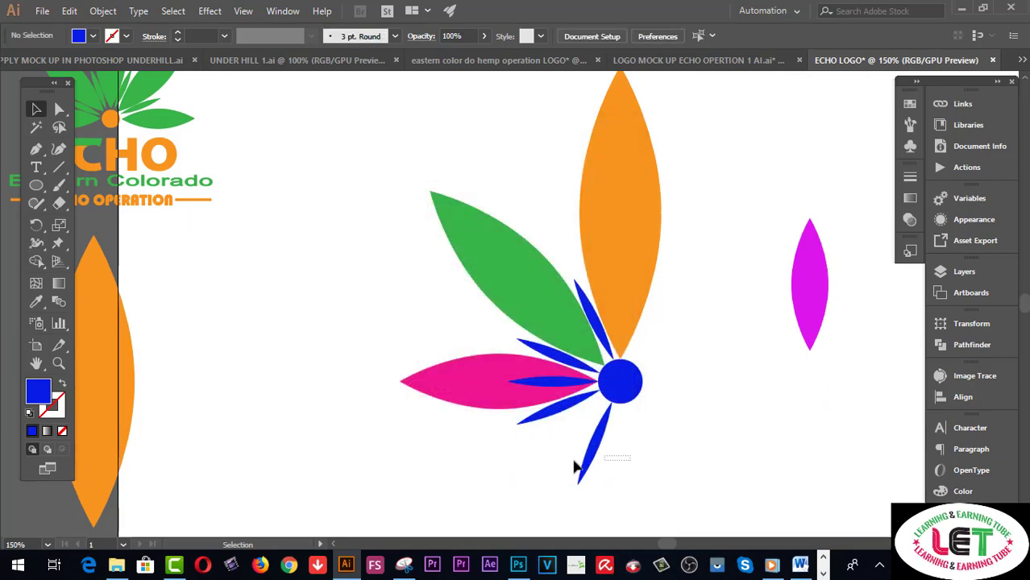
{"action": "key", "text": "Delete"}
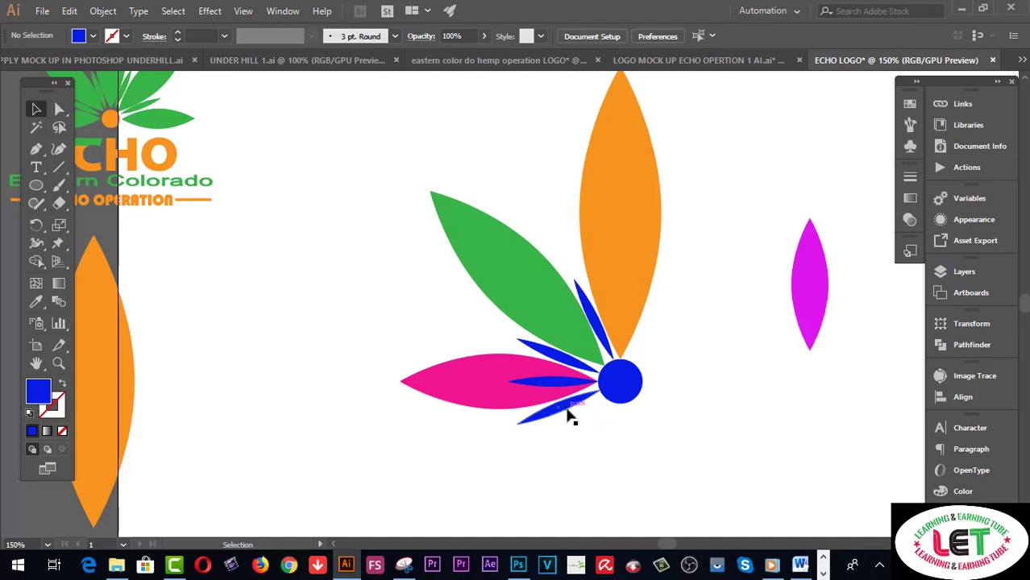
{"action": "left_click", "coordinate": [571, 407]}
{"action": "key", "text": "Delete"}
{"action": "left_click", "coordinate": [576, 389]}
{"action": "key", "text": "Delete"}
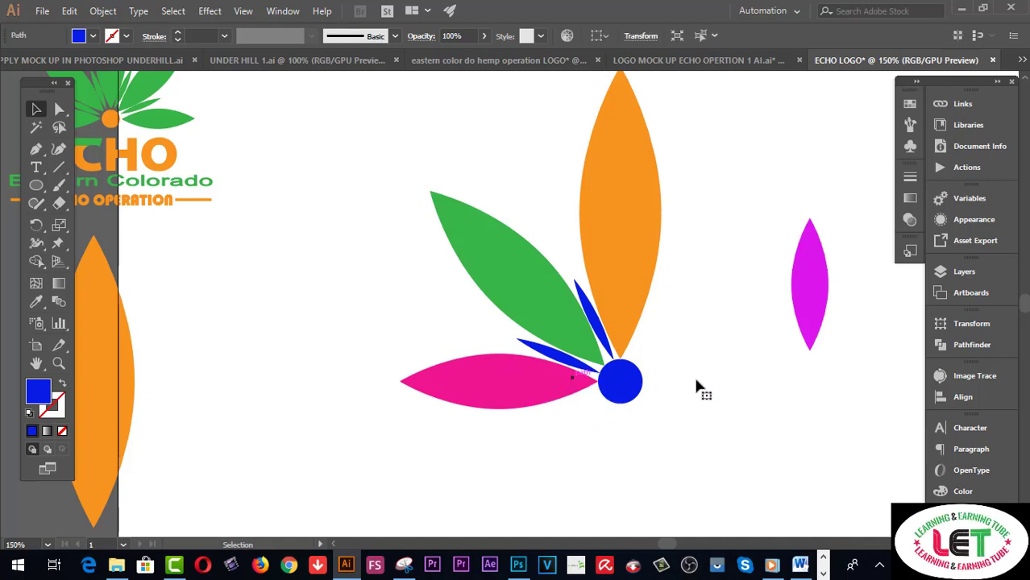
Delete the magenta petal on the right
{"action": "left_click", "coordinate": [806, 292]}
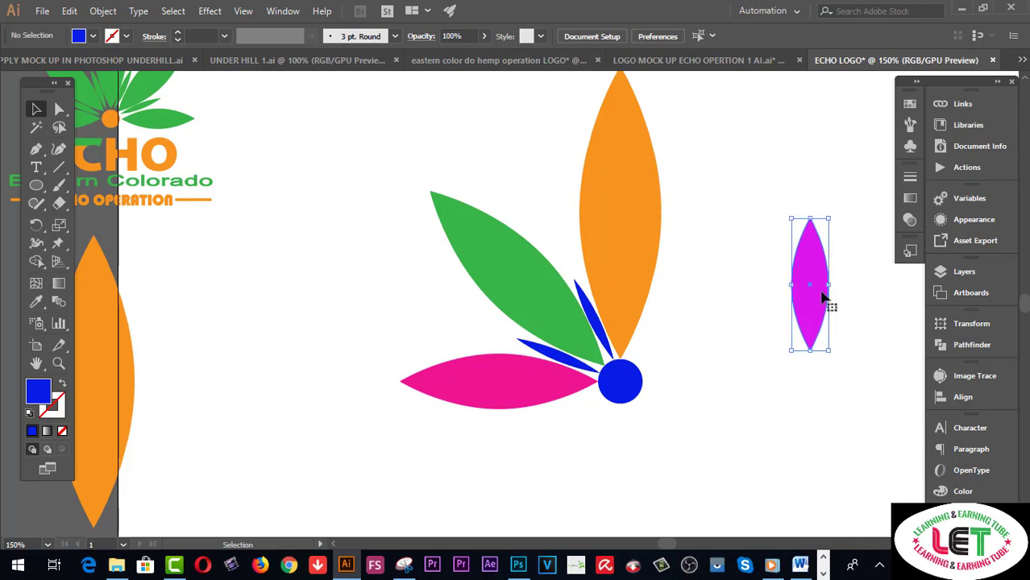
{"action": "key", "text": "Delete"}
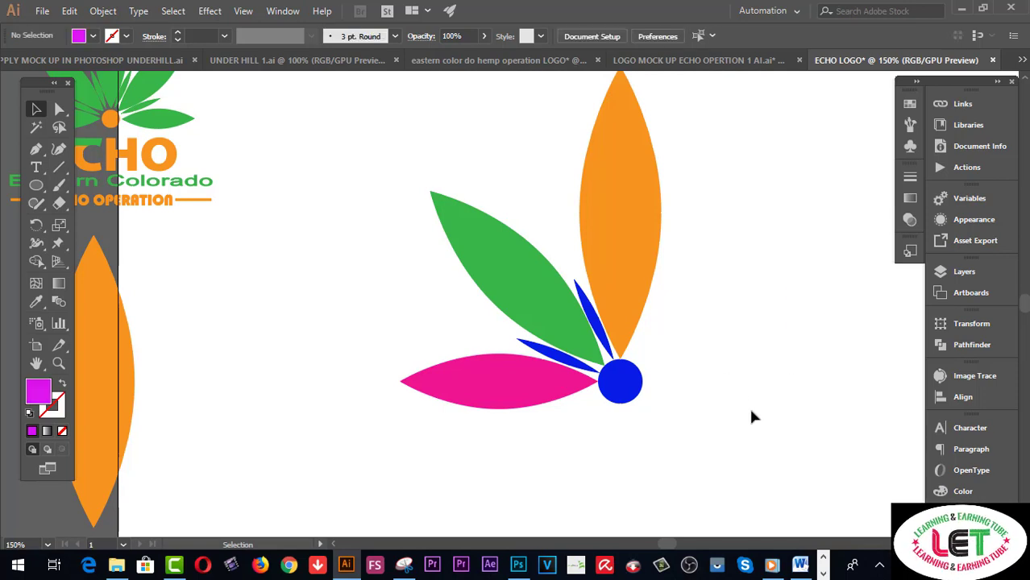
{"action": "left_click", "coordinate": [542, 311]}
{"action": "left_click", "coordinate": [723, 277]}
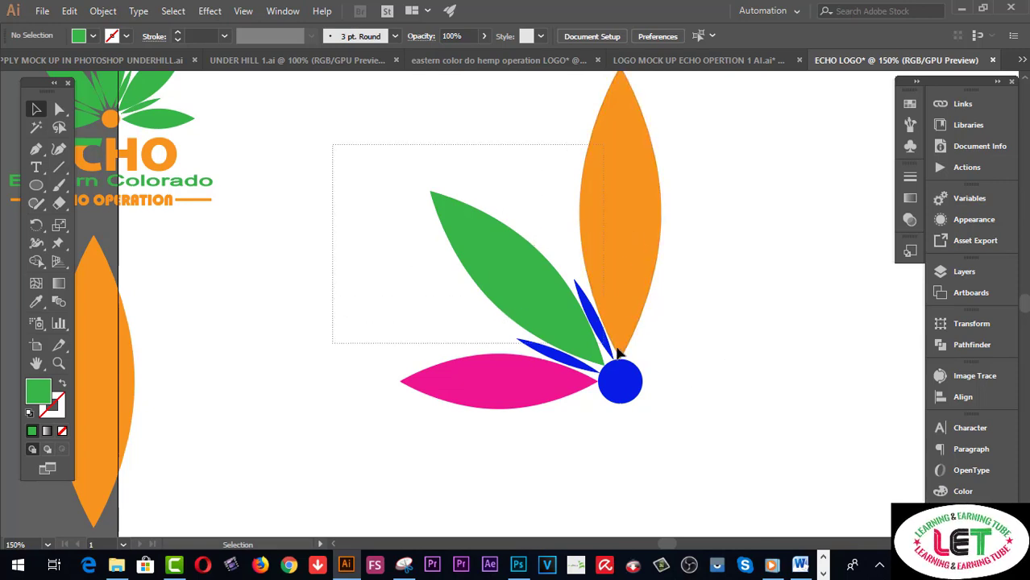
Group the green leaf, blue petals and pink petal into one fan
{"action": "left_click_drag", "start_coordinate": [373, 217], "coordinate": [627, 358]}
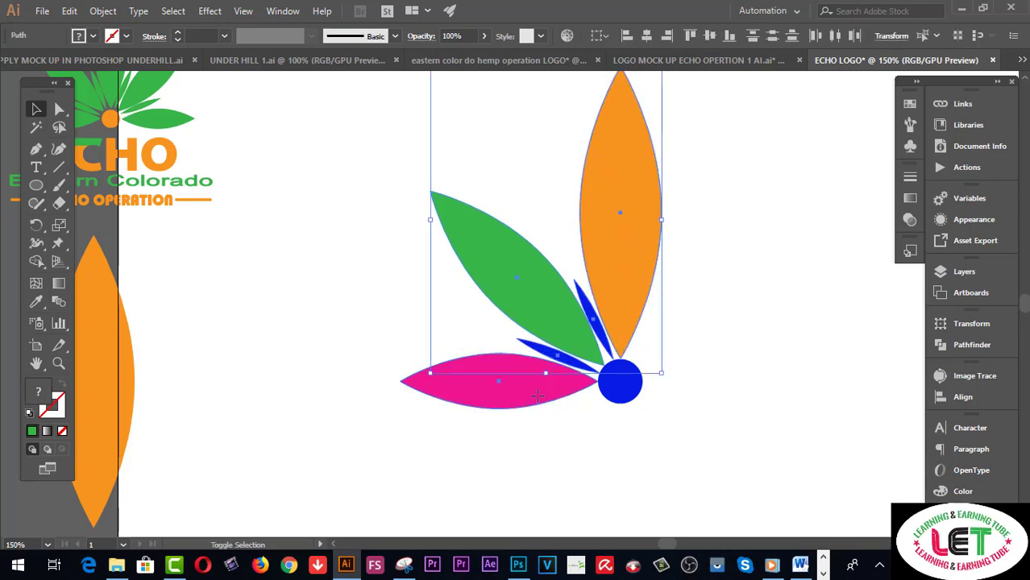
{"action": "left_click", "coordinate": [541, 399], "text": "shift"}
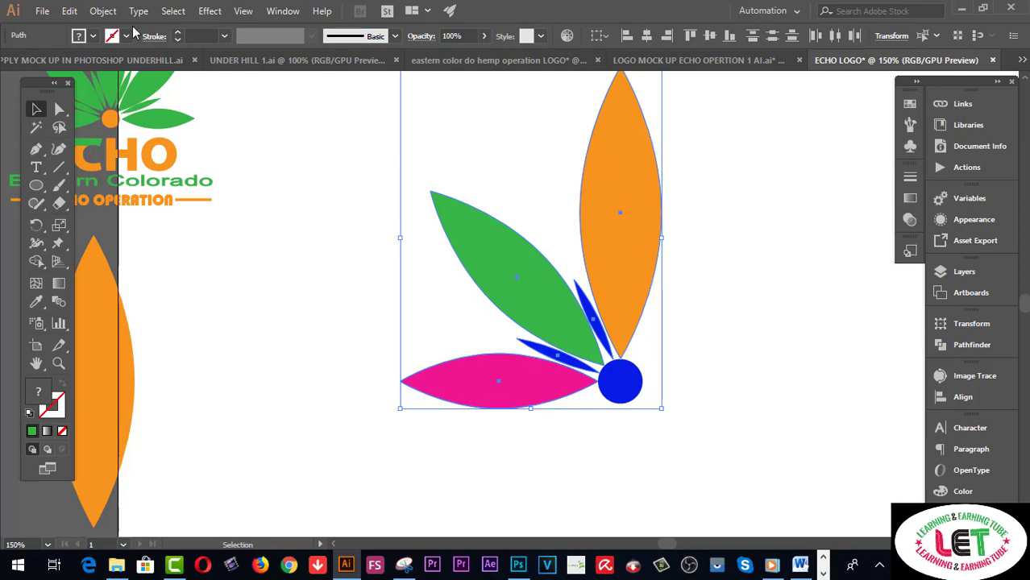
{"action": "left_click", "coordinate": [103, 11]}
{"action": "left_click", "coordinate": [157, 49]}
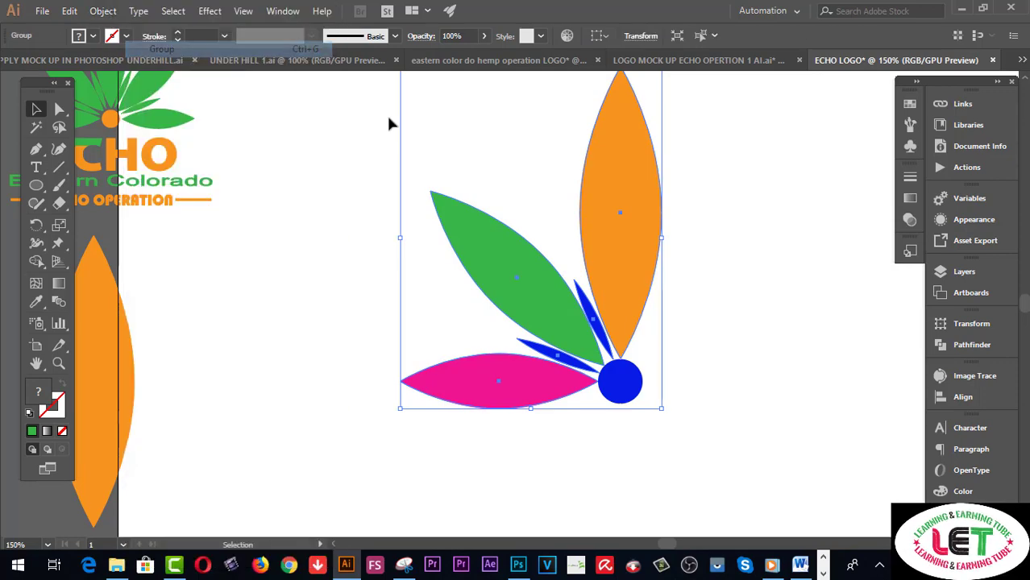
{"action": "left_click", "coordinate": [701, 190]}
{"action": "left_click", "coordinate": [649, 203]}
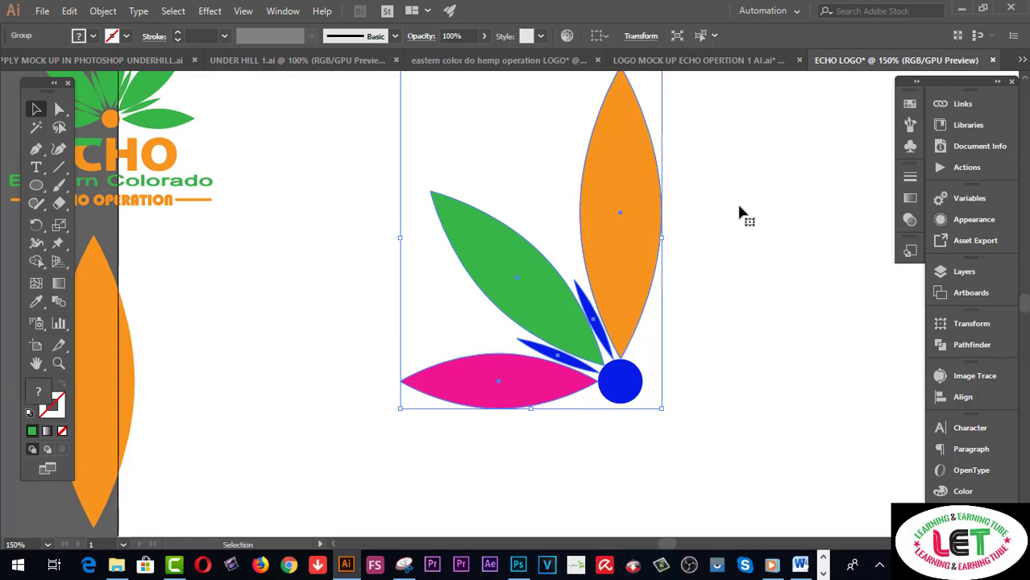
{"action": "left_click", "coordinate": [693, 230]}
{"action": "left_click", "coordinate": [659, 236]}
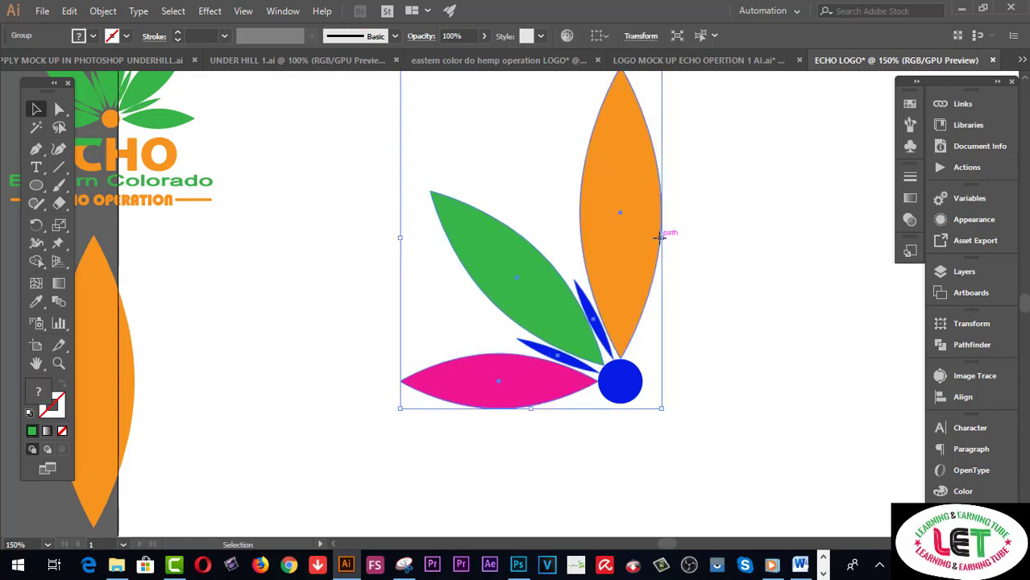
Add a 90° rotated copy of the petal group around the blue circle
{"action": "key", "text": "r"}
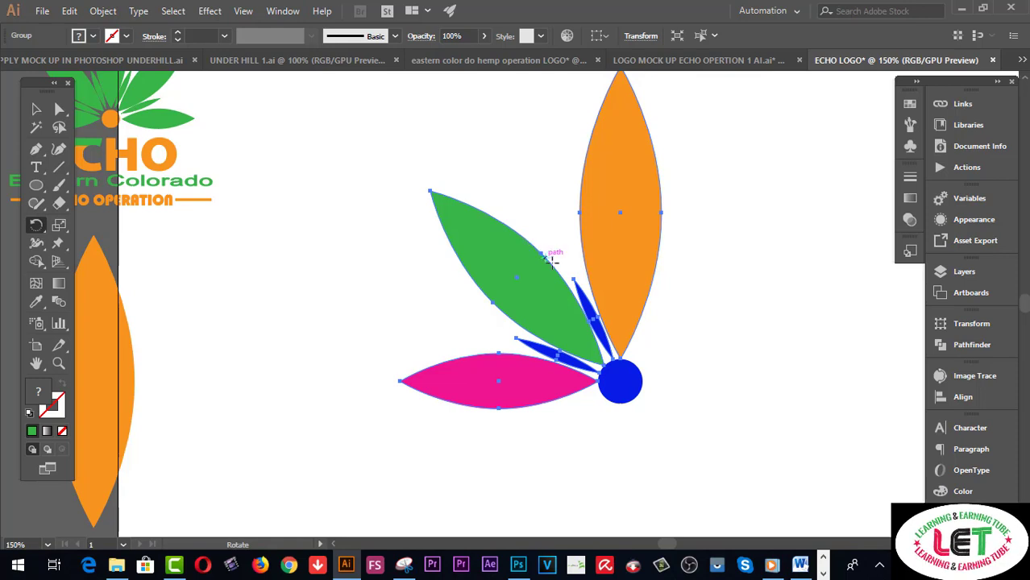
{"action": "left_click", "coordinate": [619, 380], "text": "alt"}
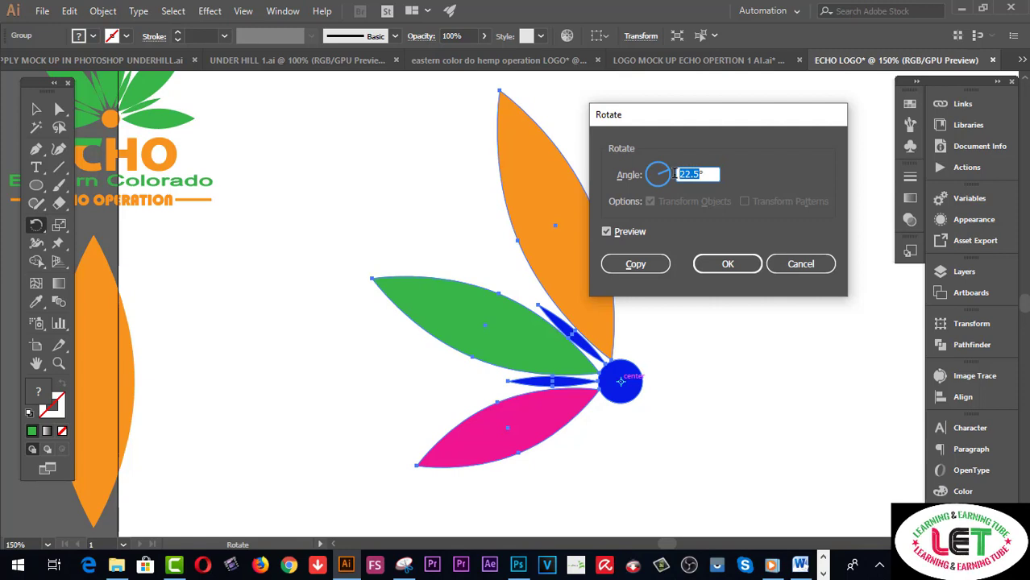
{"action": "type", "text": "90"}
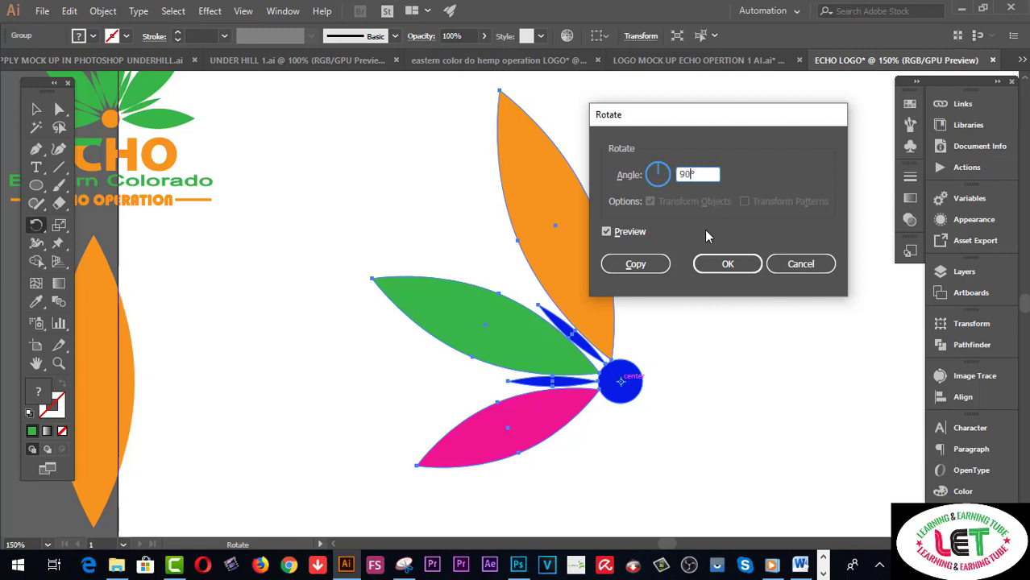
{"action": "left_click", "coordinate": [635, 264]}
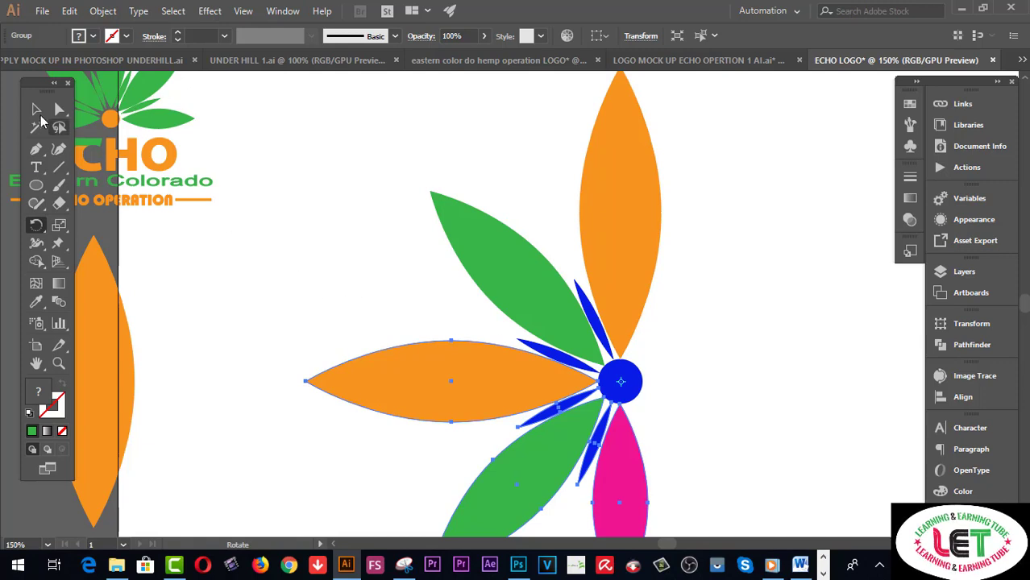
{"action": "left_click", "coordinate": [37, 112]}
{"action": "left_click", "coordinate": [754, 395]}
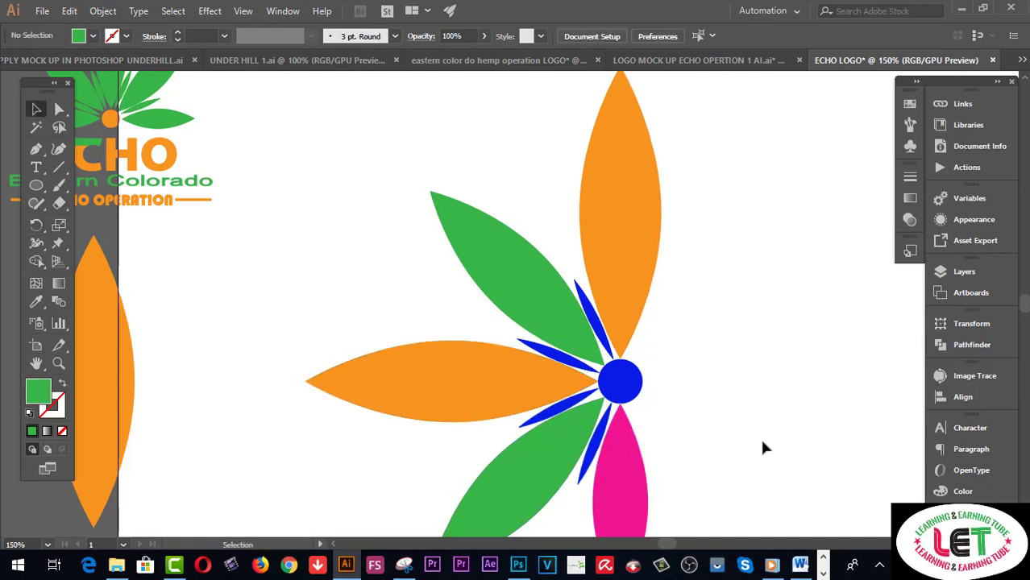
{"action": "left_click_drag", "start_coordinate": [760, 436], "coordinate": [461, 327]}
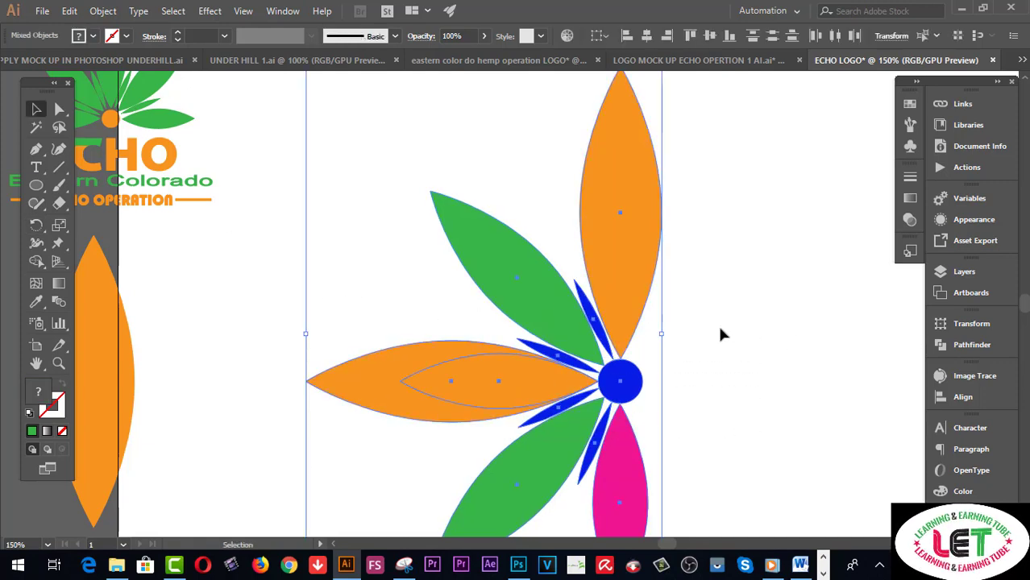
{"action": "left_click", "coordinate": [677, 340], "text": "ctrl+alt"}
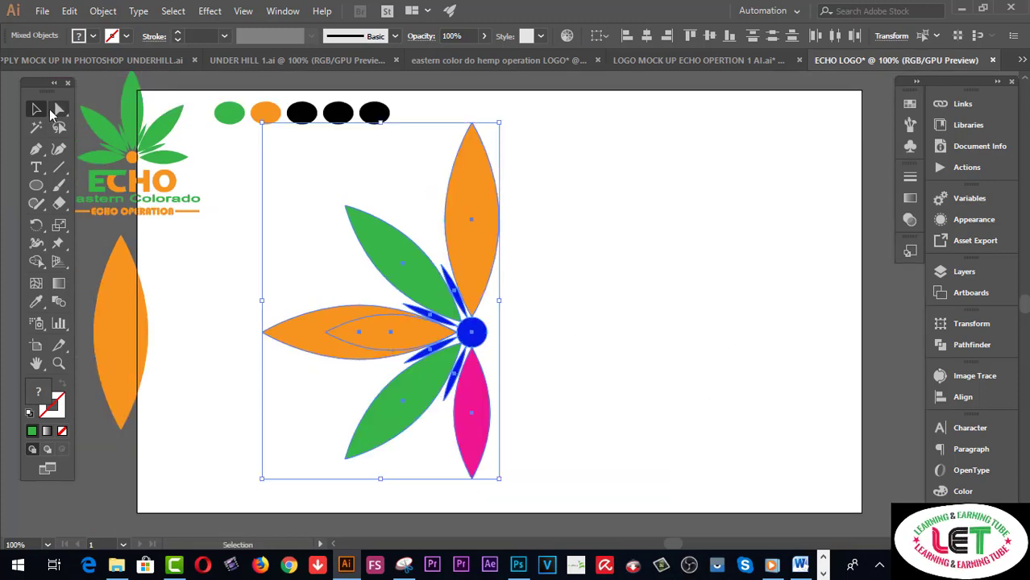
Rotate the whole flower so the fan points upward
{"action": "left_click", "coordinate": [586, 386]}
{"action": "left_click_drag", "start_coordinate": [621, 386], "coordinate": [382, 294]}
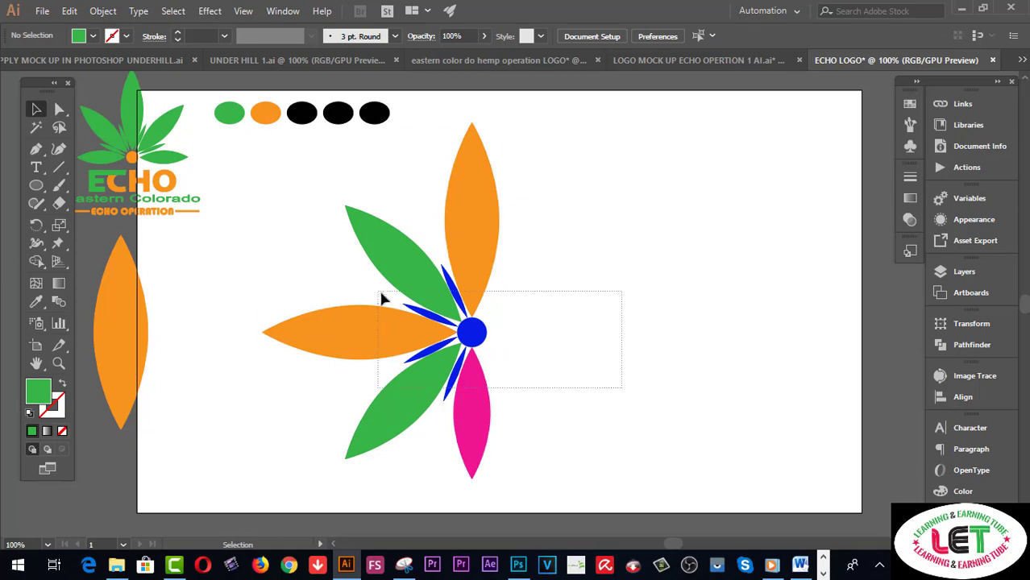
{"action": "key", "text": "a"}
{"action": "key", "text": "v"}
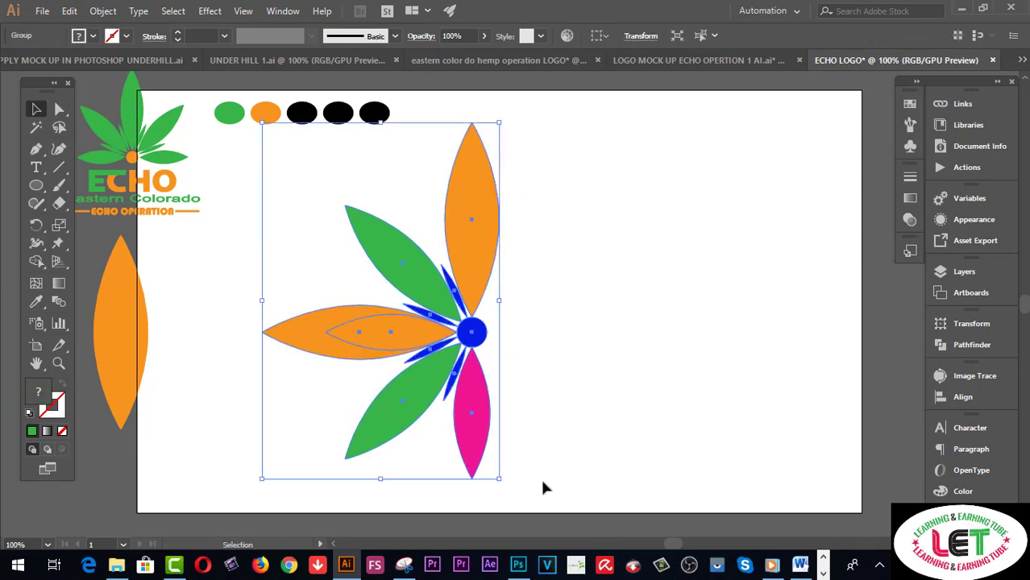
{"action": "left_click_drag", "start_coordinate": [504, 484], "coordinate": [273, 369]}
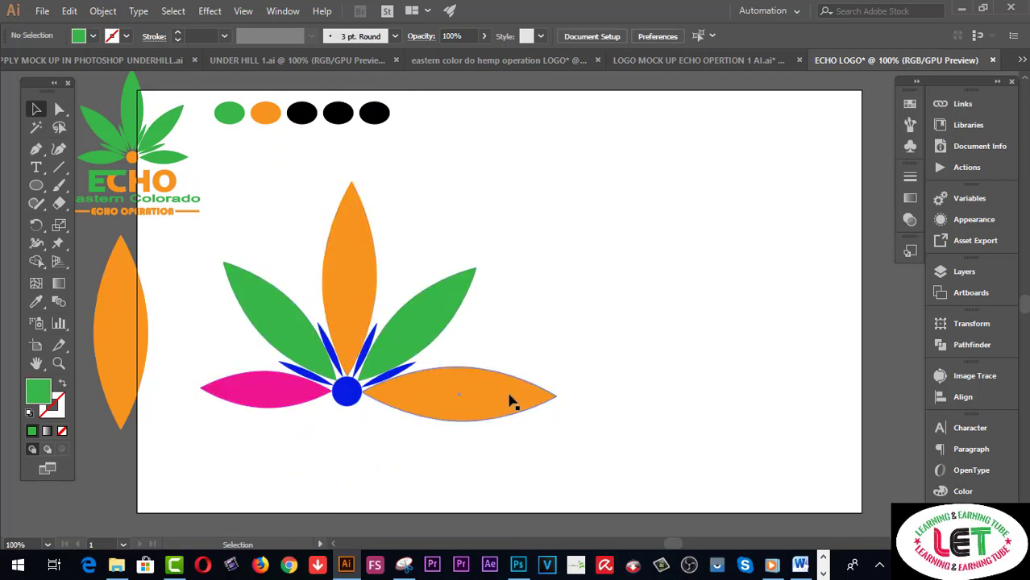
Ungroup the flower and move the right orange petal far to the right
{"action": "left_click", "coordinate": [509, 394]}
{"action": "right_click", "coordinate": [508, 394]}
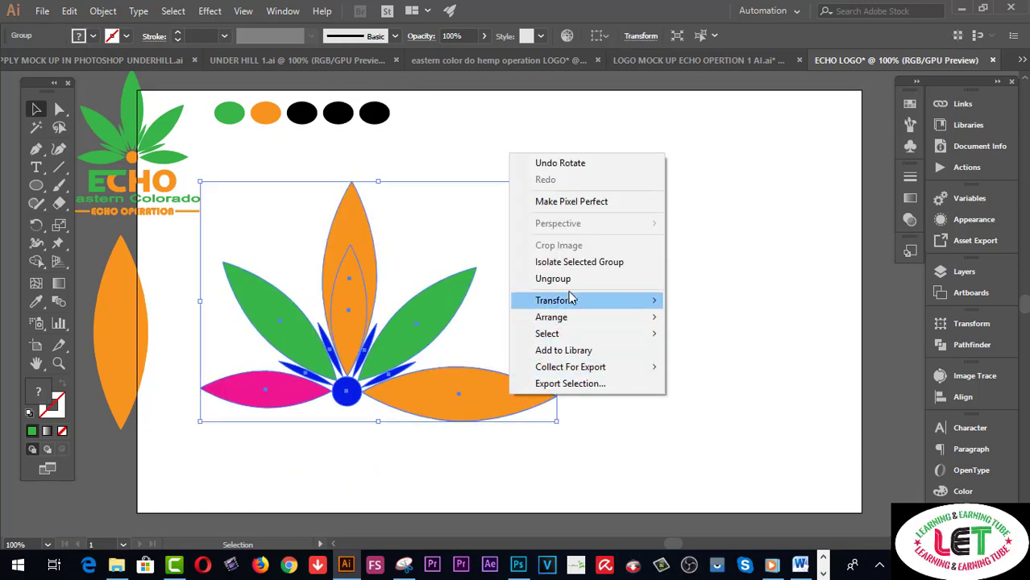
{"action": "left_click", "coordinate": [569, 280]}
{"action": "left_click", "coordinate": [690, 300]}
{"action": "left_click", "coordinate": [510, 411]}
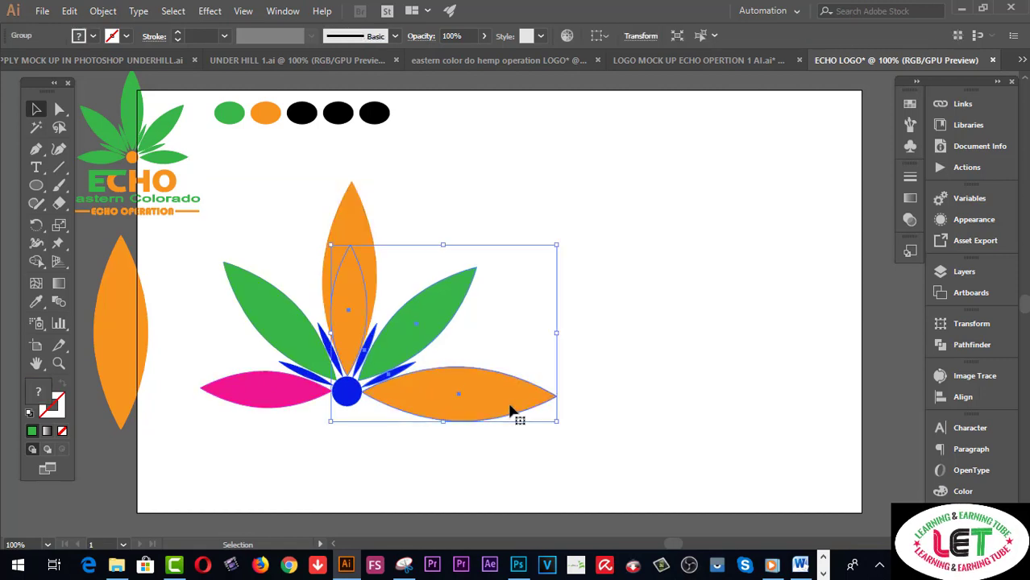
{"action": "right_click", "coordinate": [510, 411]}
{"action": "left_click", "coordinate": [572, 285]}
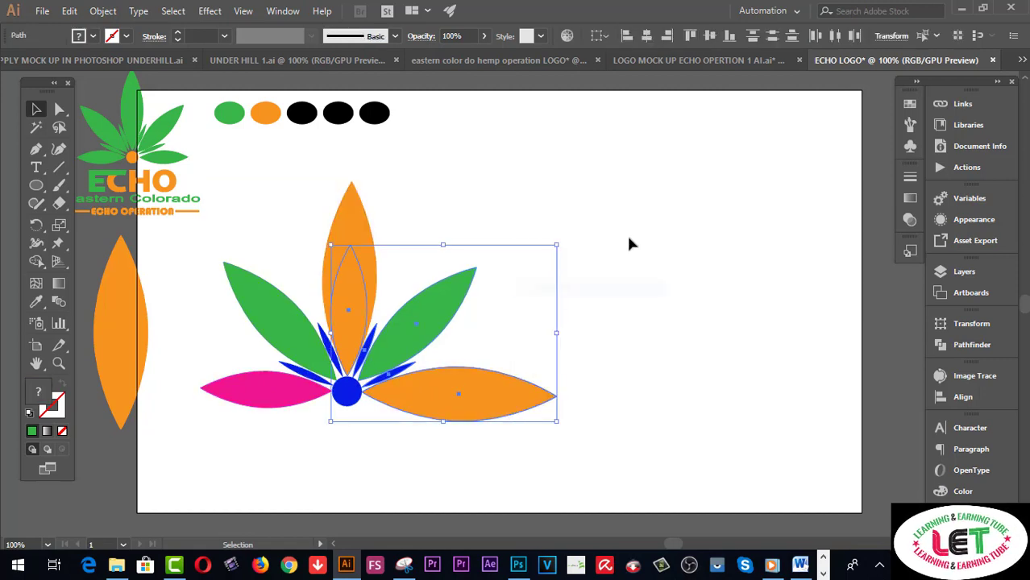
{"action": "left_click", "coordinate": [626, 233]}
{"action": "left_click_drag", "start_coordinate": [454, 417], "coordinate": [789, 347]}
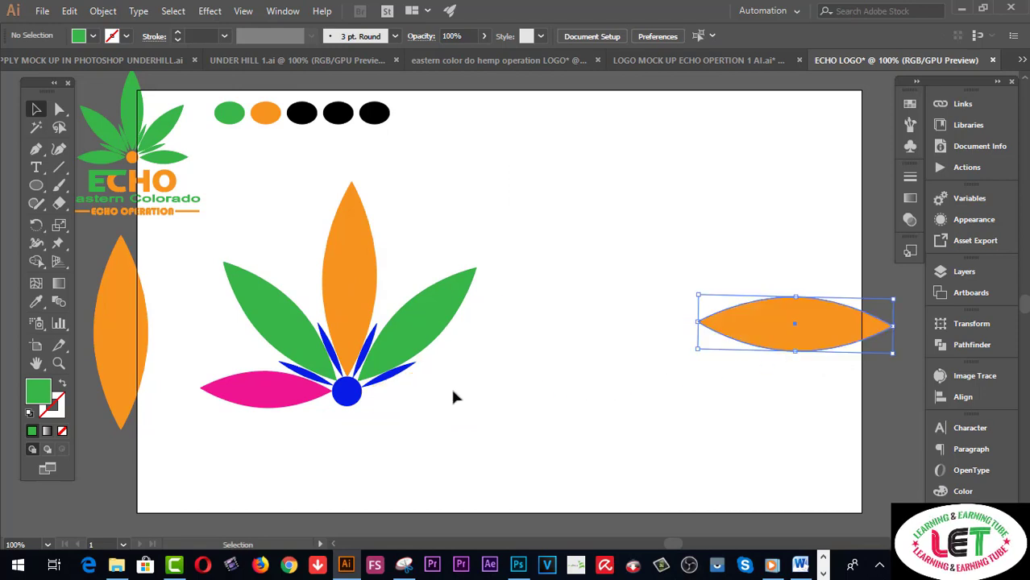
Ungroup the remaining flower into separate petals and select the pink petal
{"action": "left_click", "coordinate": [290, 392]}
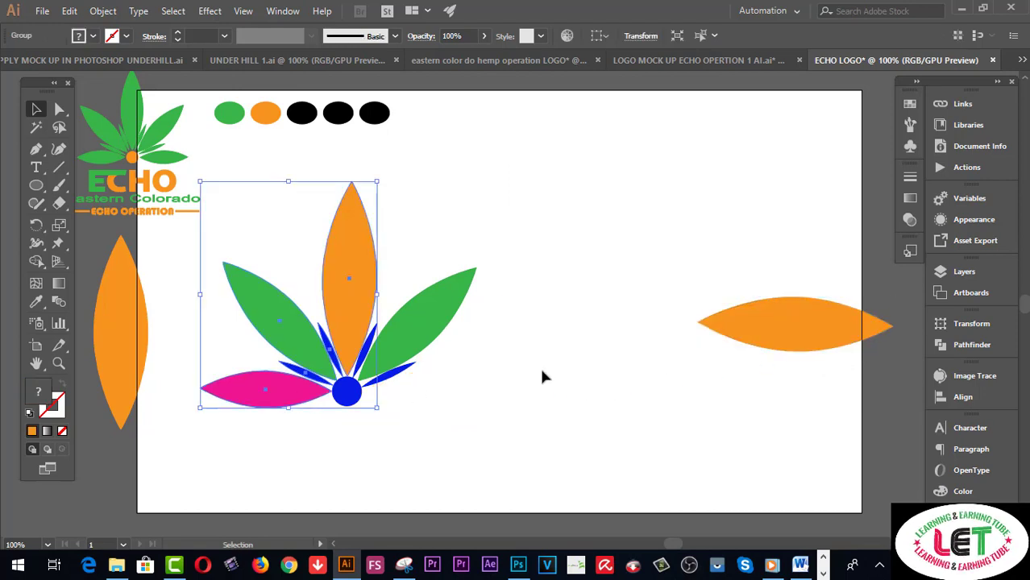
{"action": "right_click", "coordinate": [343, 282]}
{"action": "left_click", "coordinate": [395, 401]}
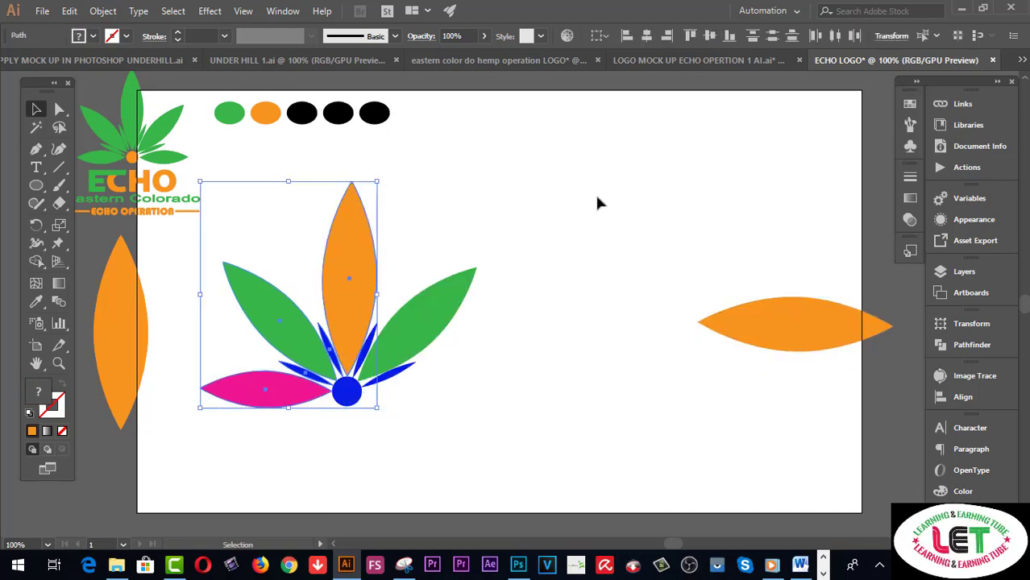
{"action": "left_click", "coordinate": [597, 203]}
{"action": "left_click", "coordinate": [256, 397]}
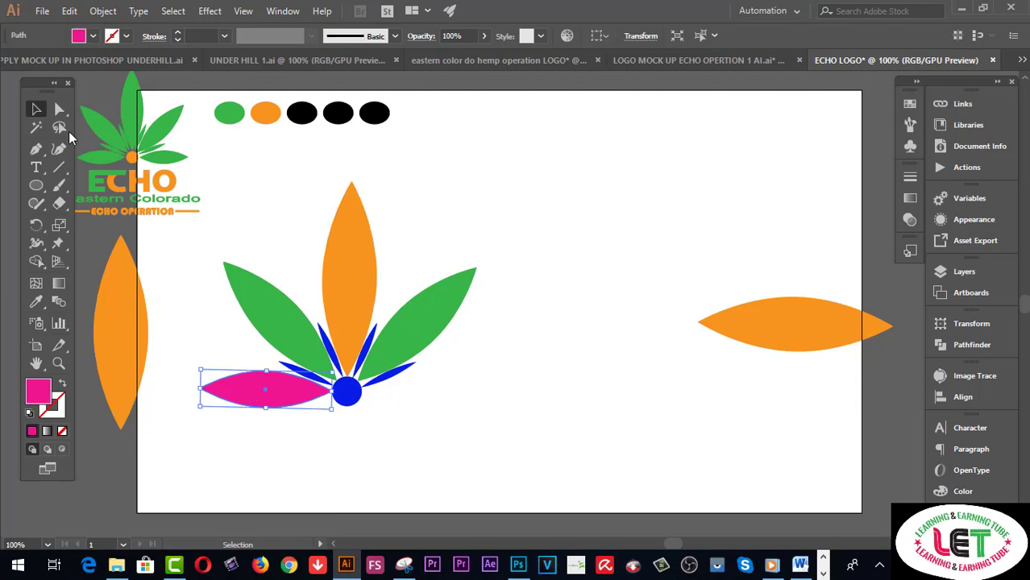
Copy the pink petal and paste it in place
{"action": "left_click", "coordinate": [69, 11]}
{"action": "left_click", "coordinate": [70, 13]}
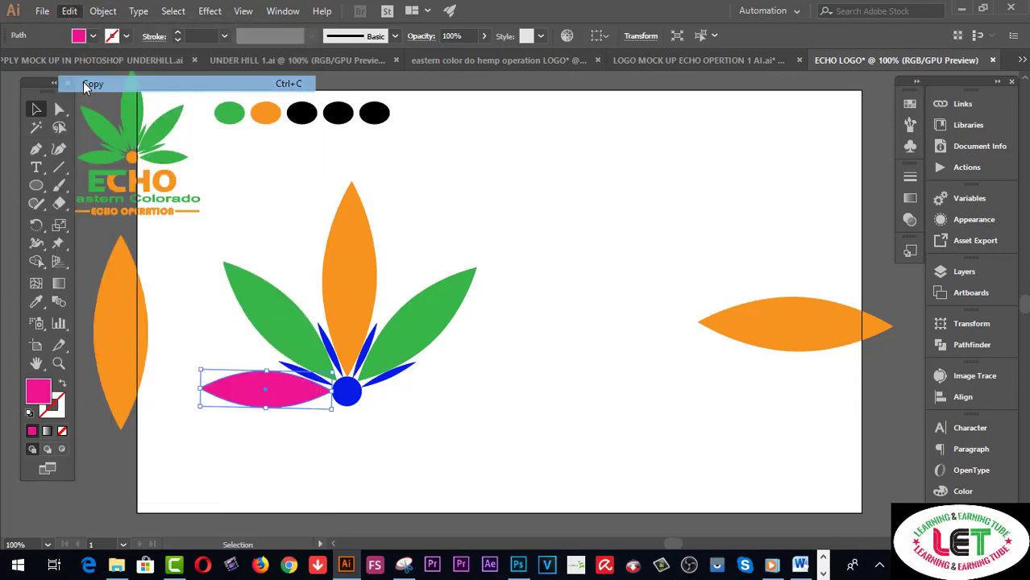
{"action": "left_click", "coordinate": [70, 13]}
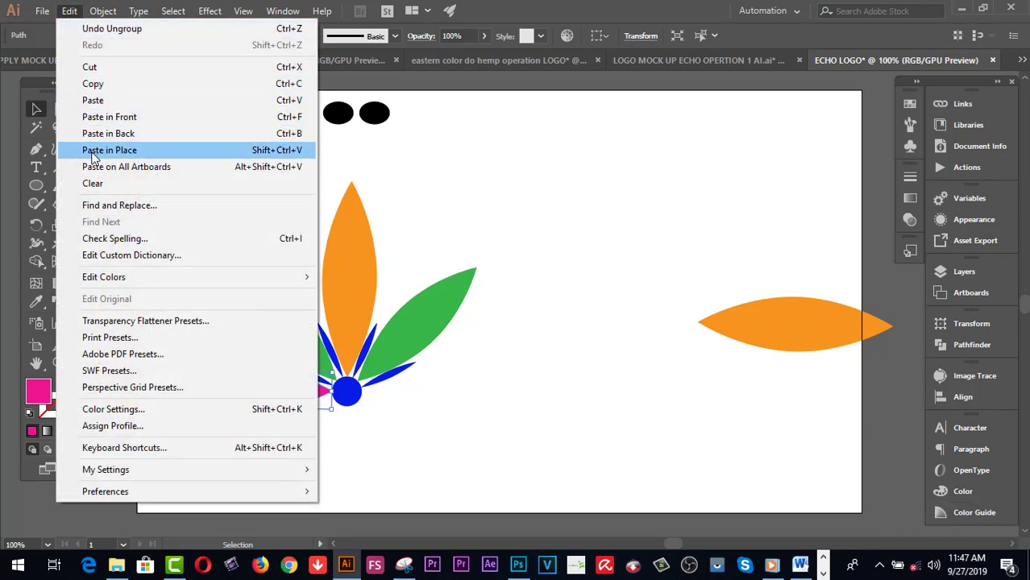
{"action": "left_click", "coordinate": [93, 157]}
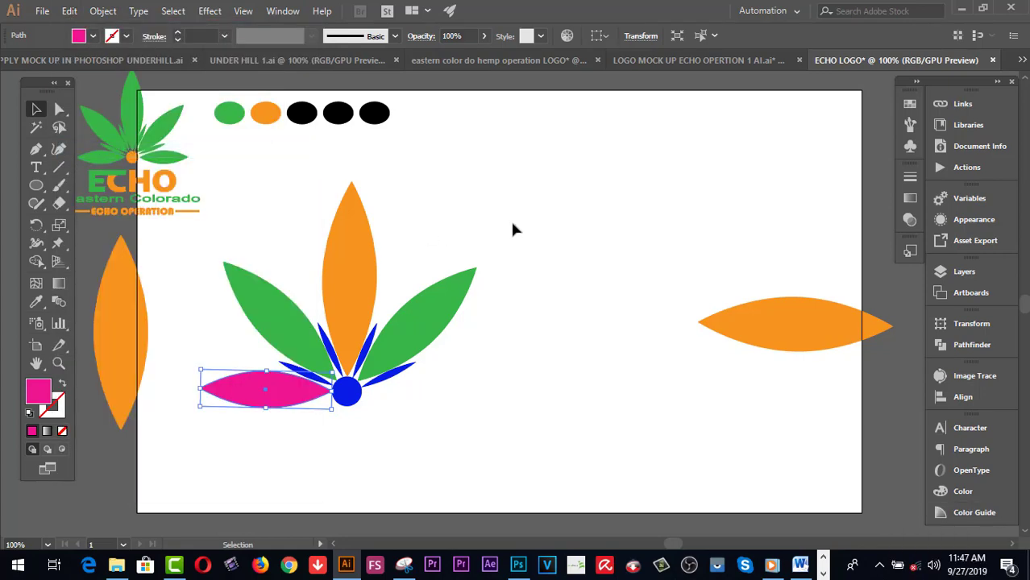
Nudge the pink copy right, down and left until it sits against the blue circle
{"action": "key", "text": "Right"}
{"action": "key", "text": "Right"}
{"action": "key", "text": "Right"}
{"action": "key", "text": "Right"}
{"action": "key", "text": "Right"}
{"action": "key", "text": "Right"}
{"action": "key", "text": "Right"}
{"action": "key", "text": "Right"}
{"action": "key", "text": "Right"}
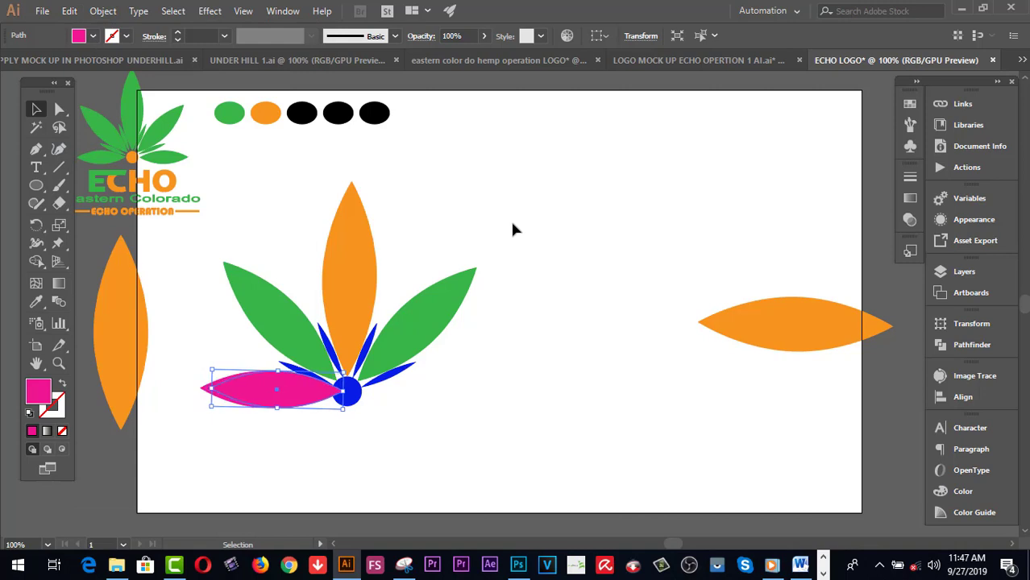
{"action": "key", "text": "Right"}
{"action": "key", "text": "Right"}
{"action": "key", "text": "Right"}
{"action": "key", "text": "Right"}
{"action": "key", "text": "Right"}
{"action": "key", "text": "Right"}
{"action": "key", "text": "Right"}
{"action": "key", "text": "Right"}
{"action": "key", "text": "Right"}
{"action": "key", "text": "Right"}
{"action": "key", "text": "Right"}
{"action": "key", "text": "Right"}
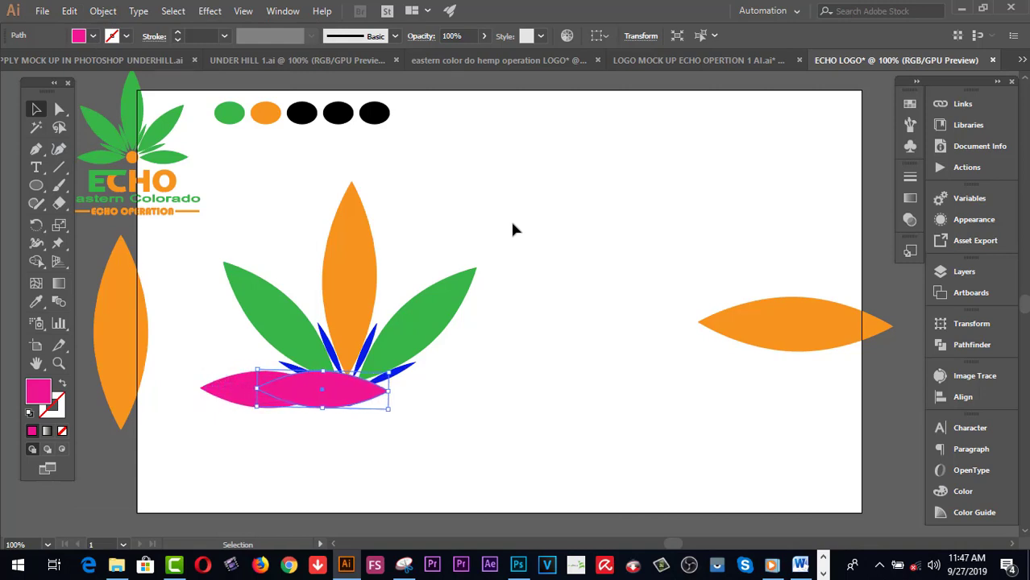
{"action": "key", "text": "Right"}
{"action": "key", "text": "Right"}
{"action": "key", "text": "Right"}
{"action": "key", "text": "Right"}
{"action": "key", "text": "Right"}
{"action": "key", "text": "Right"}
{"action": "key", "text": "Right"}
{"action": "key", "text": "Right"}
{"action": "key", "text": "Right"}
{"action": "key", "text": "Right"}
{"action": "key", "text": "Right"}
{"action": "key", "text": "Right"}
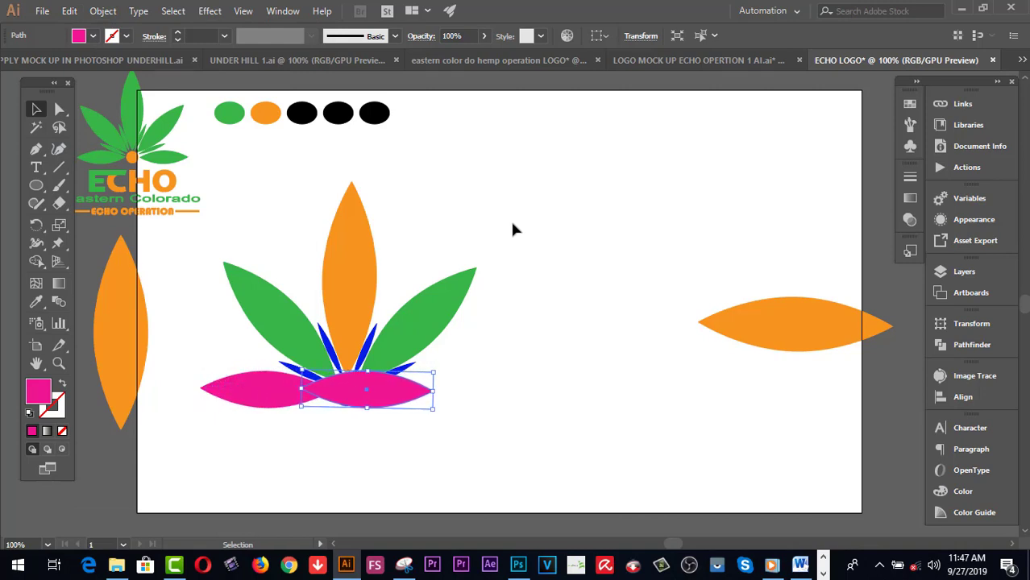
{"action": "key", "text": "Right"}
{"action": "key", "text": "Right"}
{"action": "key", "text": "Right"}
{"action": "key", "text": "Right"}
{"action": "key", "text": "Right"}
{"action": "key", "text": "Right"}
{"action": "key", "text": "Right"}
{"action": "key", "text": "Right"}
{"action": "key", "text": "Right"}
{"action": "key", "text": "Right"}
{"action": "key", "text": "Right"}
{"action": "key", "text": "Right"}
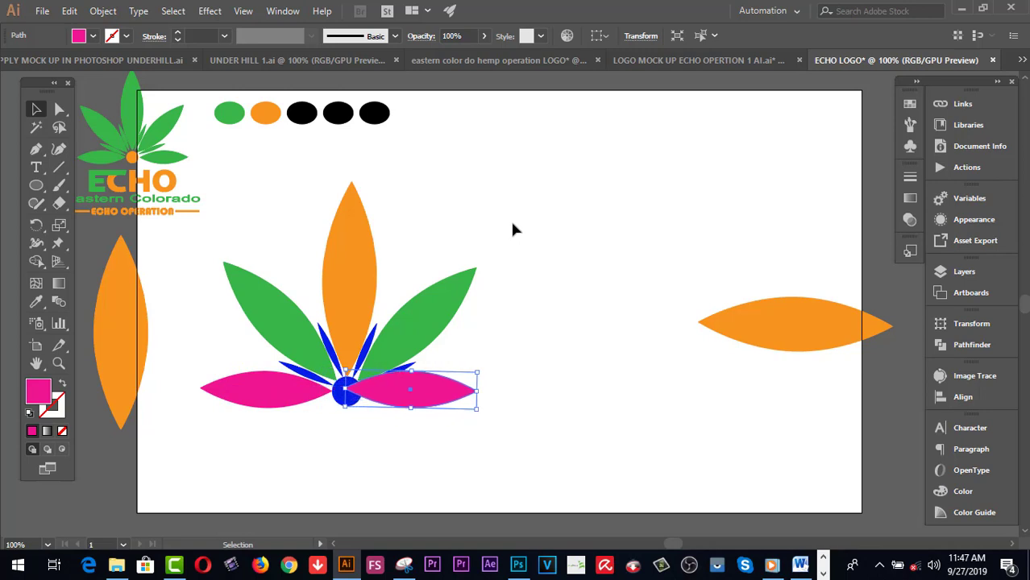
{"action": "key", "text": "Right"}
{"action": "key", "text": "Right"}
{"action": "key", "text": "Right"}
{"action": "key", "text": "Right"}
{"action": "key", "text": "Right"}
{"action": "key", "text": "Right"}
{"action": "key", "text": "Right"}
{"action": "key", "text": "Right"}
{"action": "key", "text": "Right"}
{"action": "key", "text": "Right"}
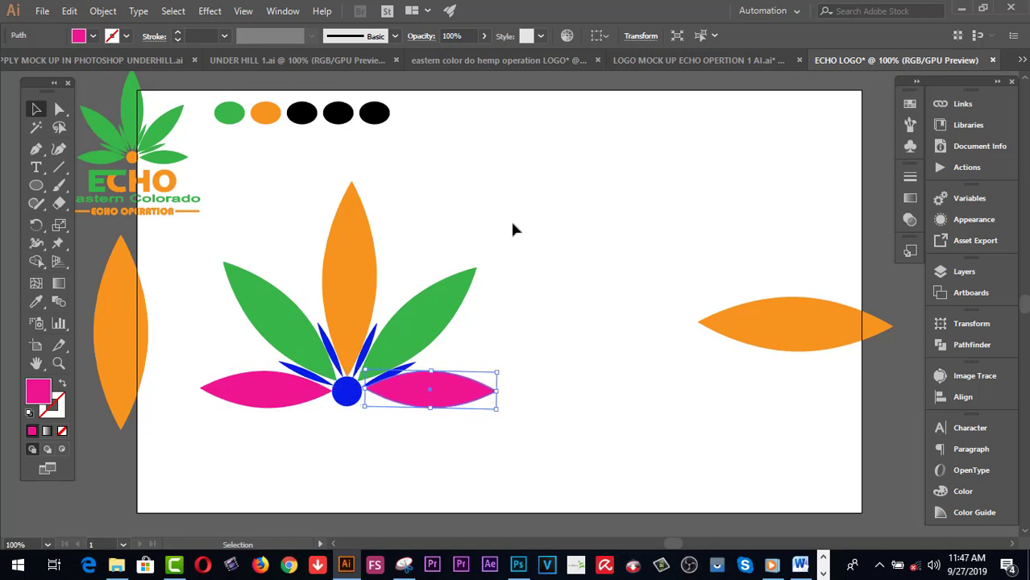
{"action": "key", "text": "Right"}
{"action": "key", "text": "Right"}
{"action": "key", "text": "Right"}
{"action": "key", "text": "Right"}
{"action": "key", "text": "Right"}
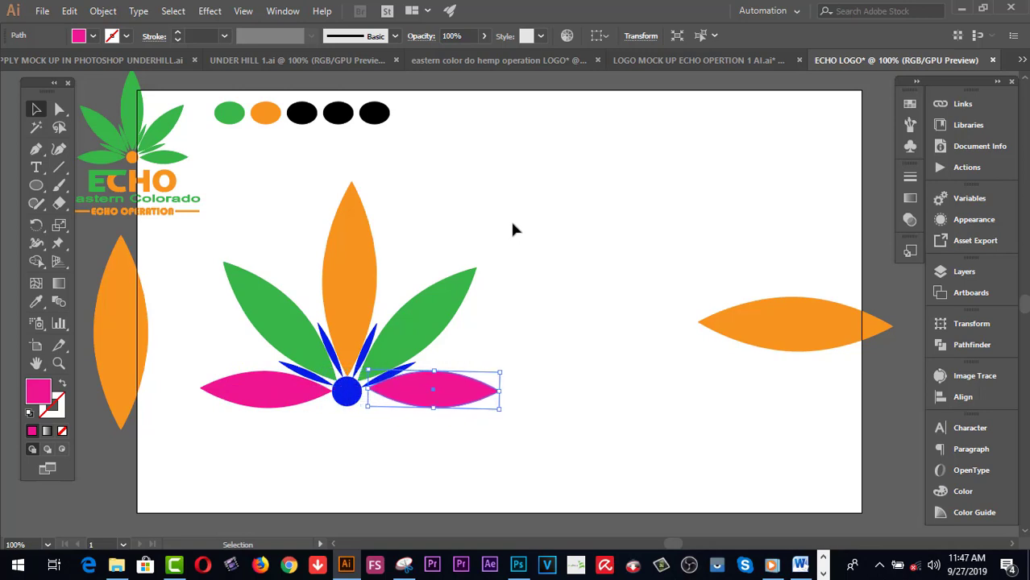
{"action": "key", "text": "Down"}
{"action": "key", "text": "Down"}
{"action": "key", "text": "Down"}
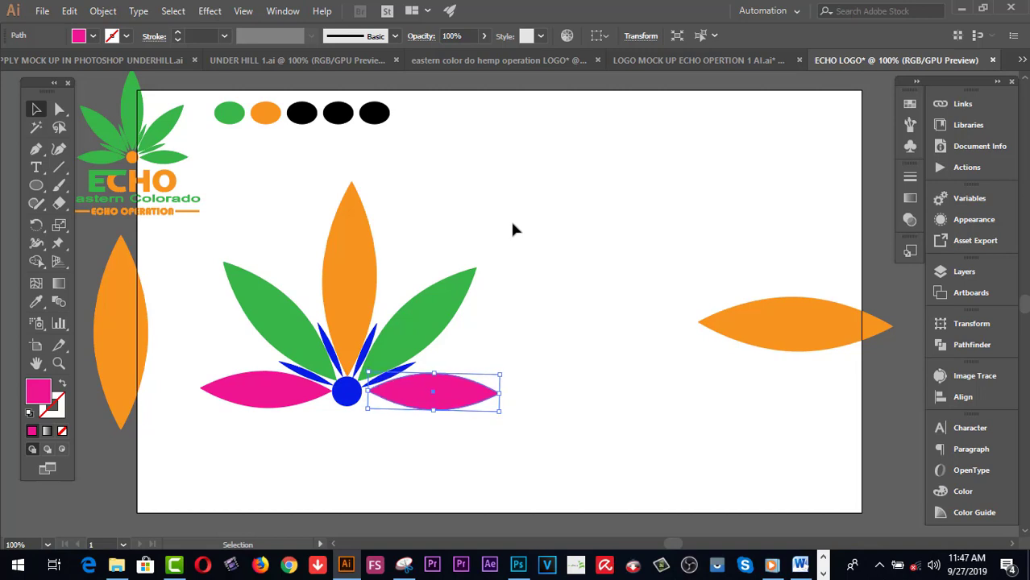
{"action": "key", "text": "Down"}
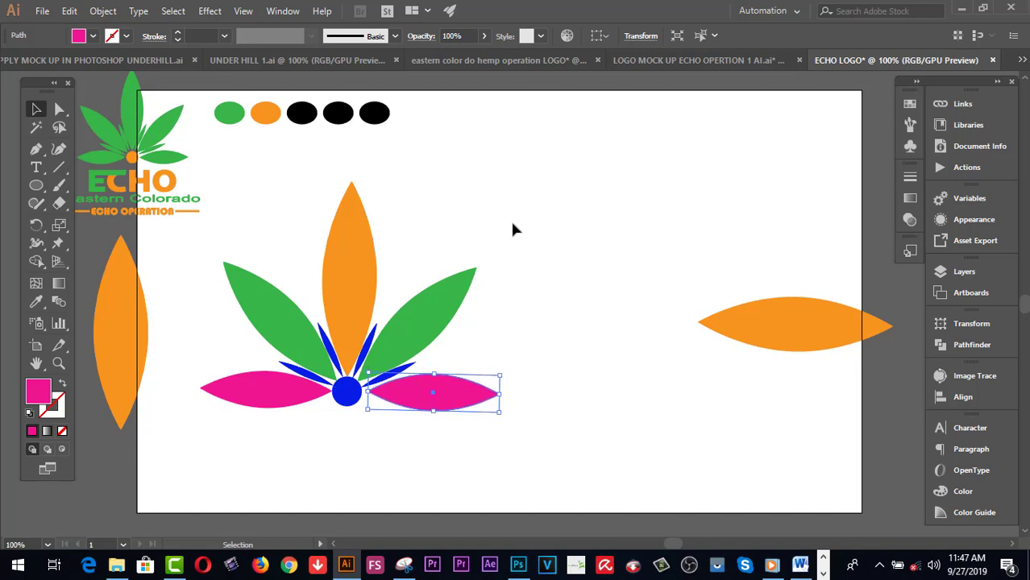
{"action": "key", "text": "Left"}
{"action": "key", "text": "Left"}
{"action": "key", "text": "Left"}
{"action": "key", "text": "Left"}
{"action": "key", "text": "Left"}
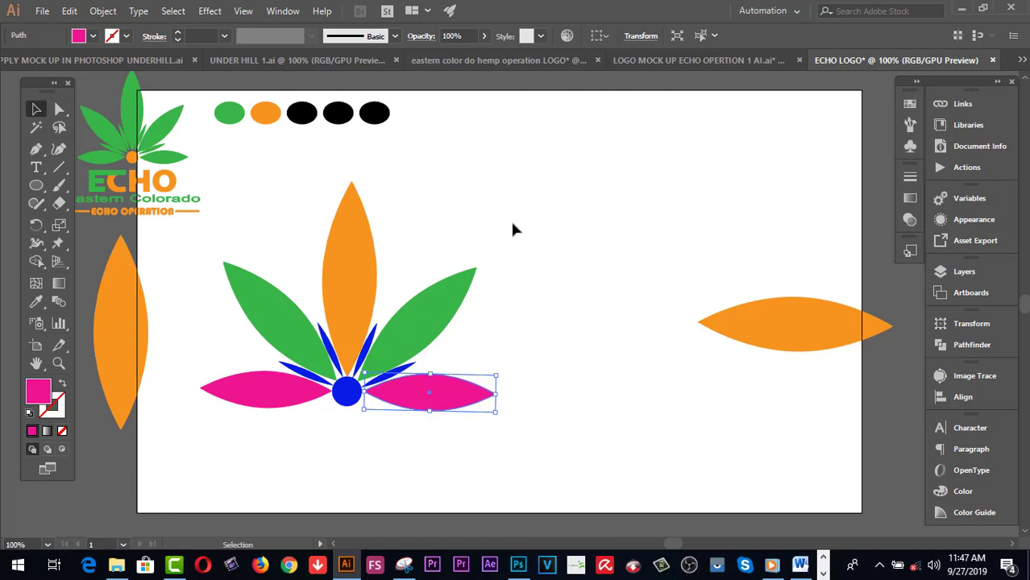
{"action": "left_click", "coordinate": [512, 225]}
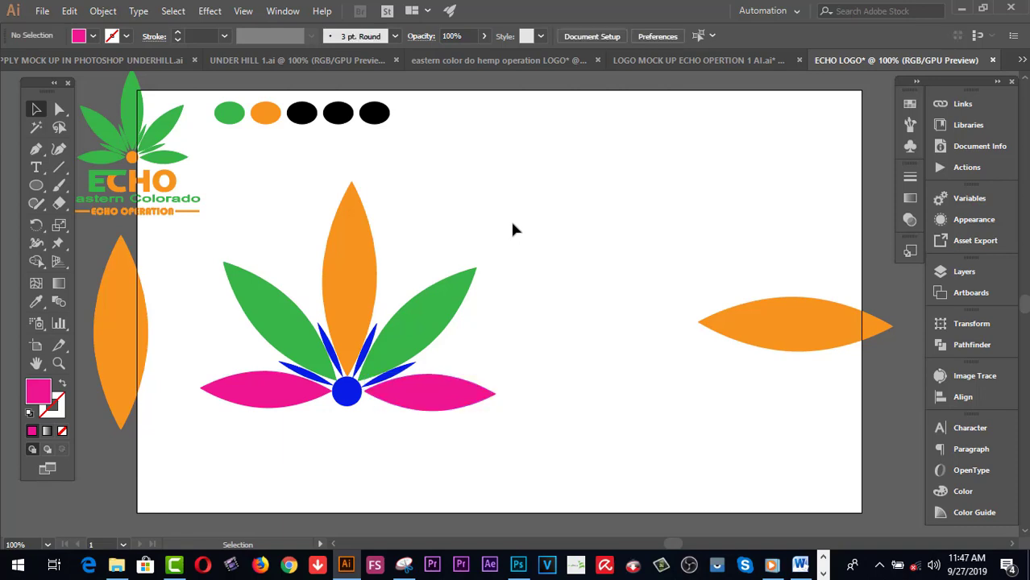
{"action": "left_click", "coordinate": [444, 391]}
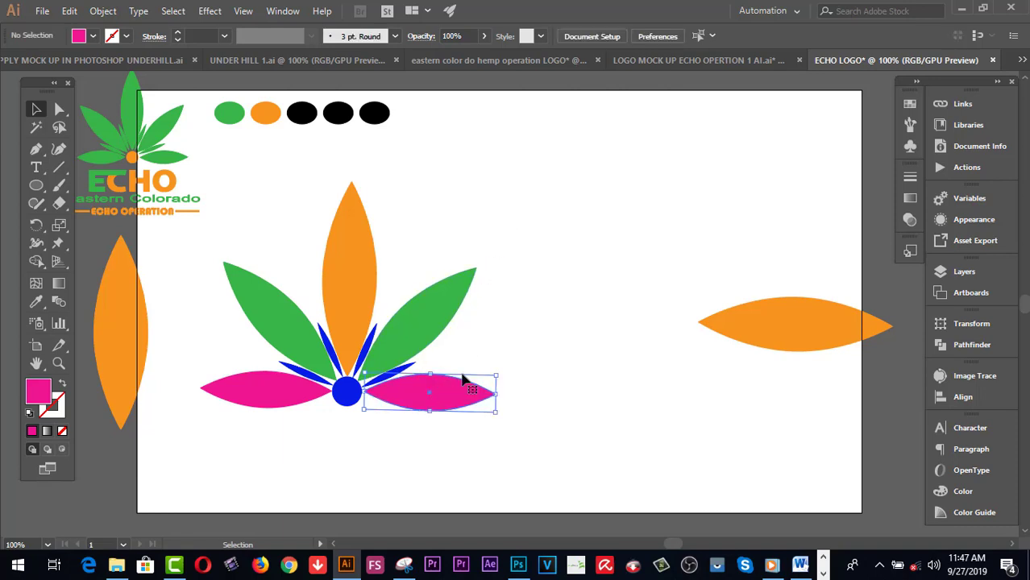
Nudge the right pink petal down and delete the stray orange petal
{"action": "key", "text": "Down"}
{"action": "left_click", "coordinate": [593, 269]}
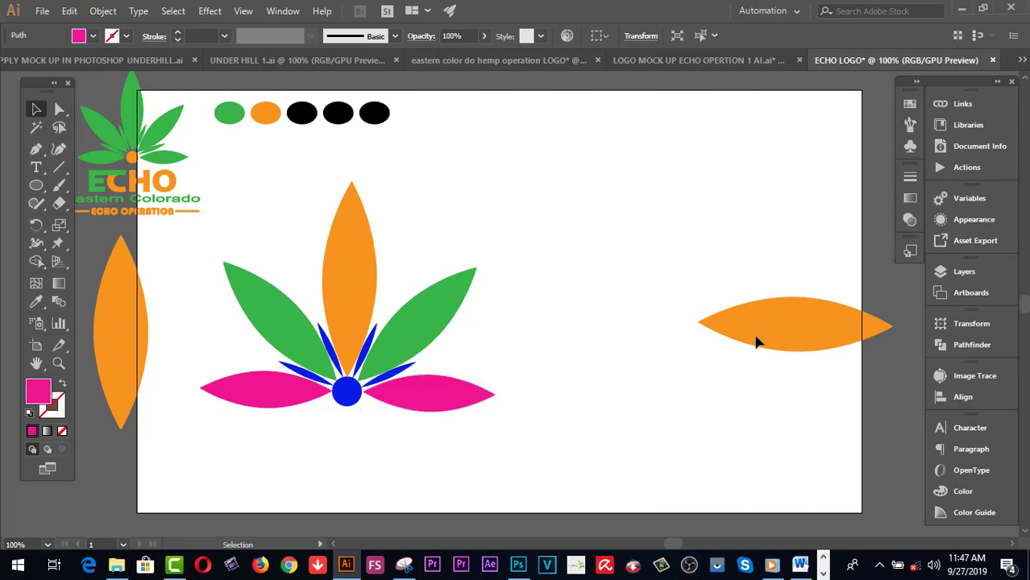
{"action": "left_click", "coordinate": [792, 345]}
{"action": "key", "text": "Delete"}
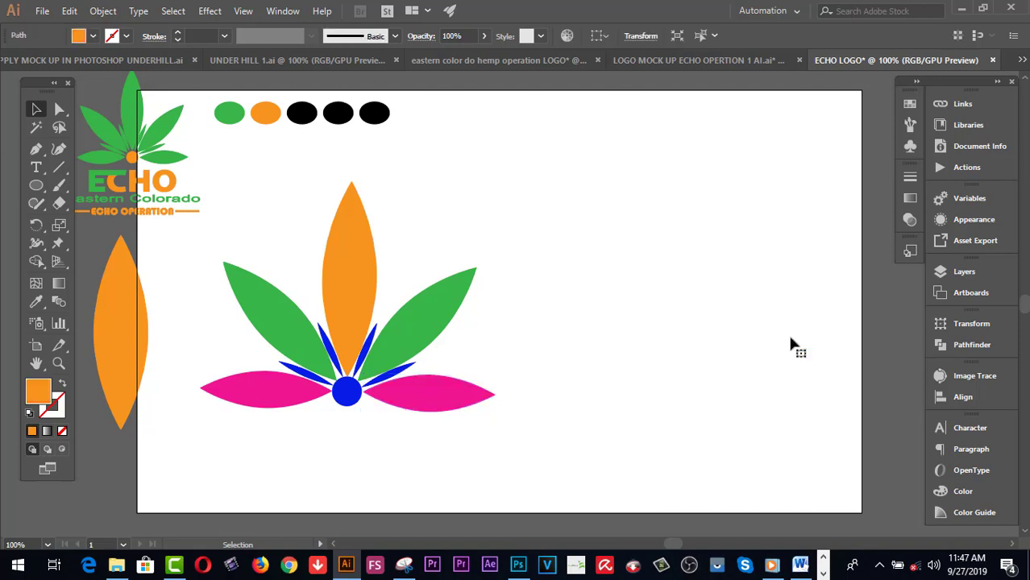
Drag the whole flower toward the artboard centre and adjust the top orange petal
{"action": "mouse_move", "coordinate": [403, 428]}
{"action": "left_mouse_down"}
{"action": "mouse_move", "coordinate": [237, 328]}
{"action": "mouse_move", "coordinate": [448, 321]}
{"action": "mouse_move", "coordinate": [465, 301]}
{"action": "left_mouse_up"}
{"action": "left_click", "coordinate": [688, 121]}
{"action": "left_click", "coordinate": [543, 272]}
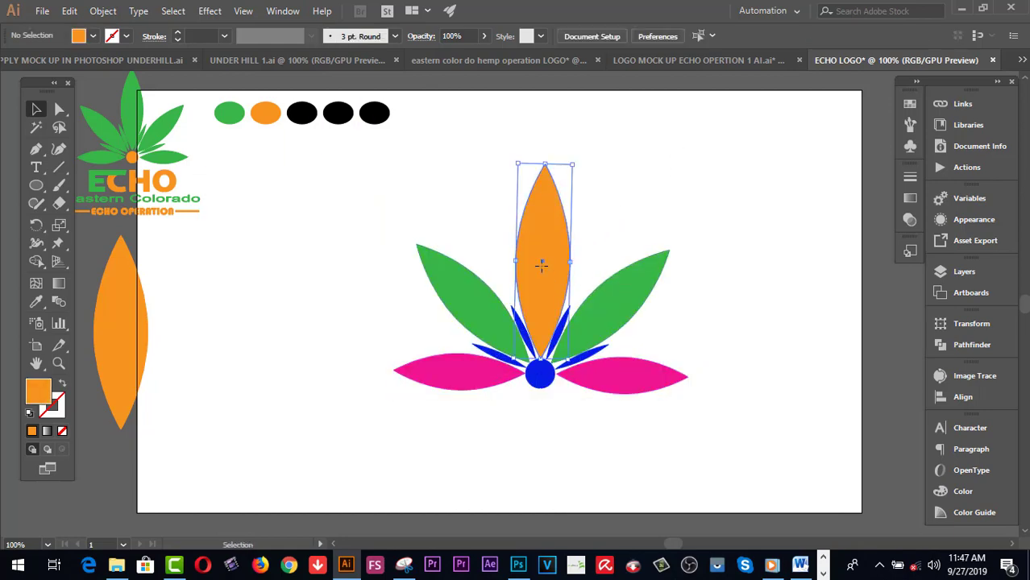
{"action": "left_click", "coordinate": [605, 207]}
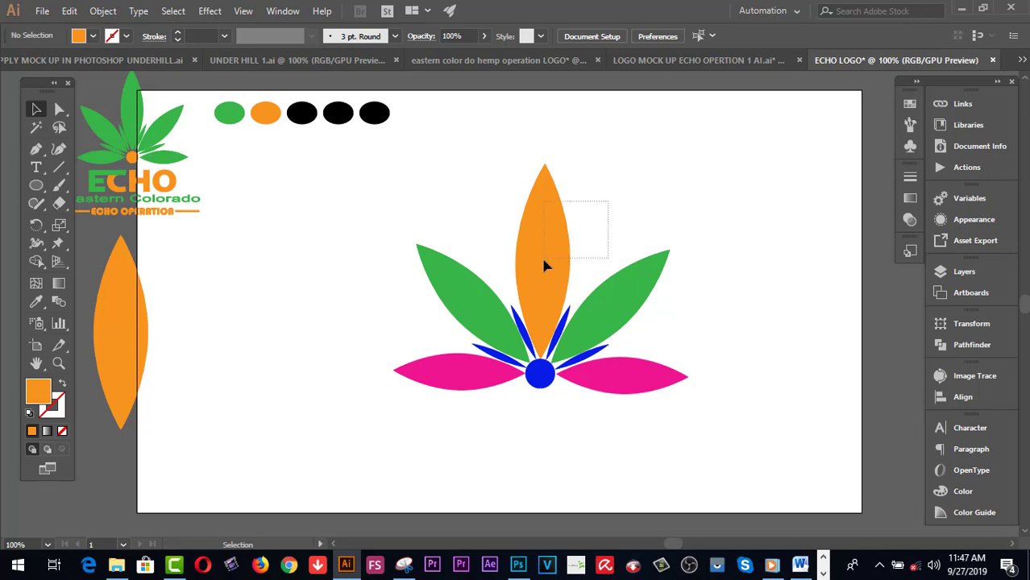
{"action": "left_click_drag", "start_coordinate": [541, 255], "coordinate": [542, 287]}
Inspect the top petal and its inner path, then marquee-select the whole flower
{"action": "left_click", "coordinate": [676, 186]}
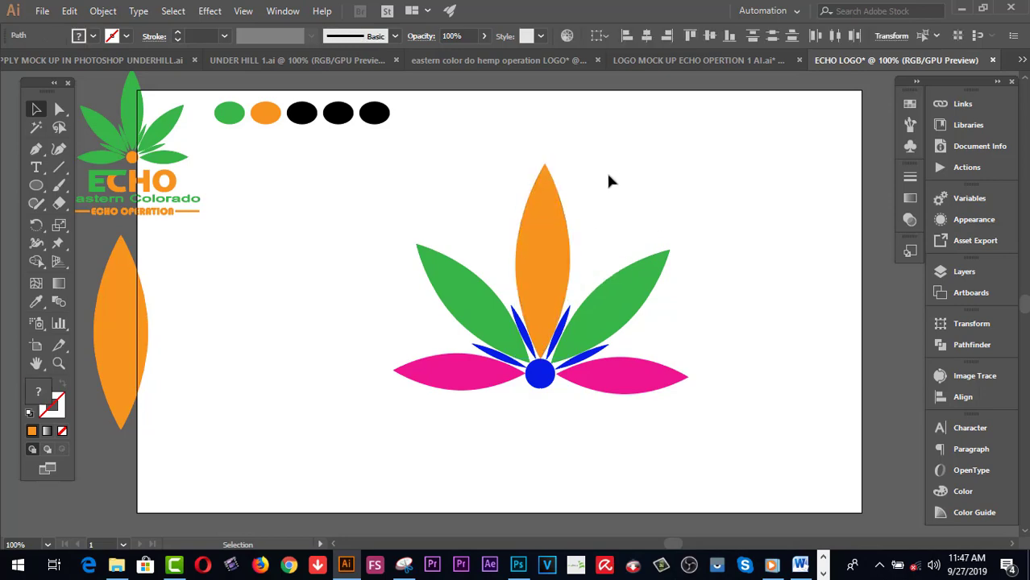
{"action": "left_click", "coordinate": [540, 198]}
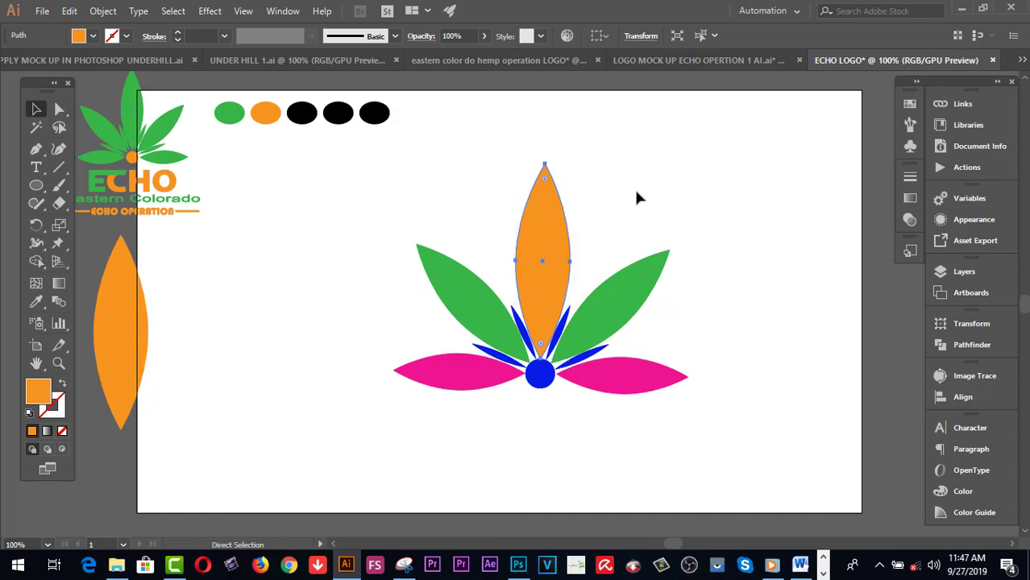
{"action": "left_click", "coordinate": [637, 197]}
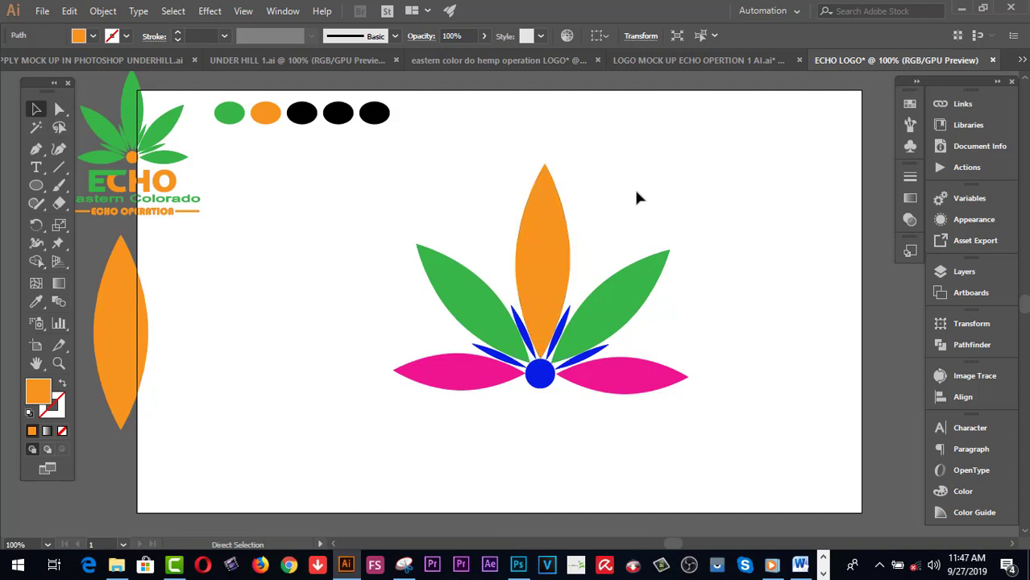
{"action": "left_click", "coordinate": [542, 274]}
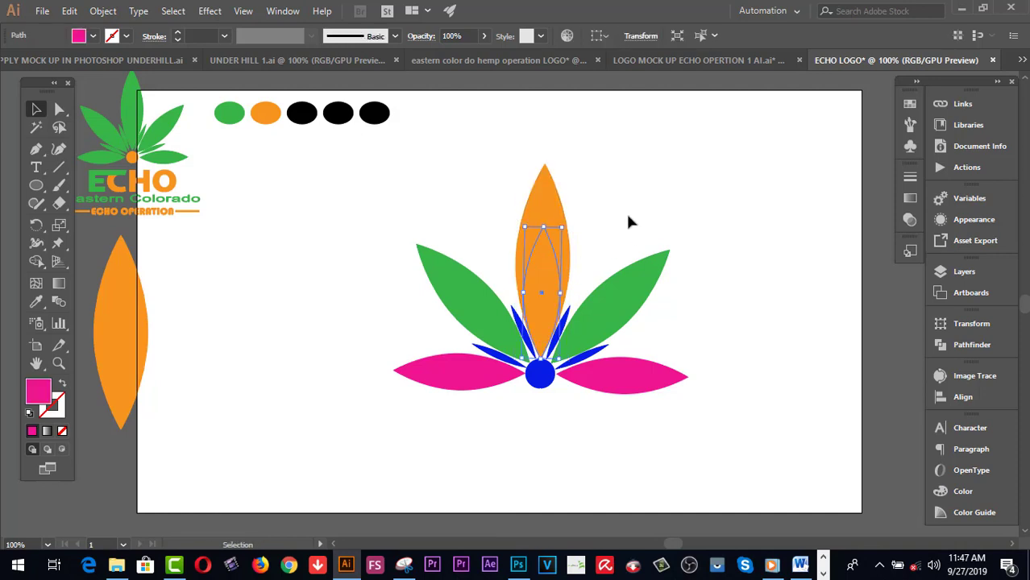
{"action": "left_click", "coordinate": [628, 217]}
{"action": "left_click_drag", "start_coordinate": [725, 441], "coordinate": [417, 278]}
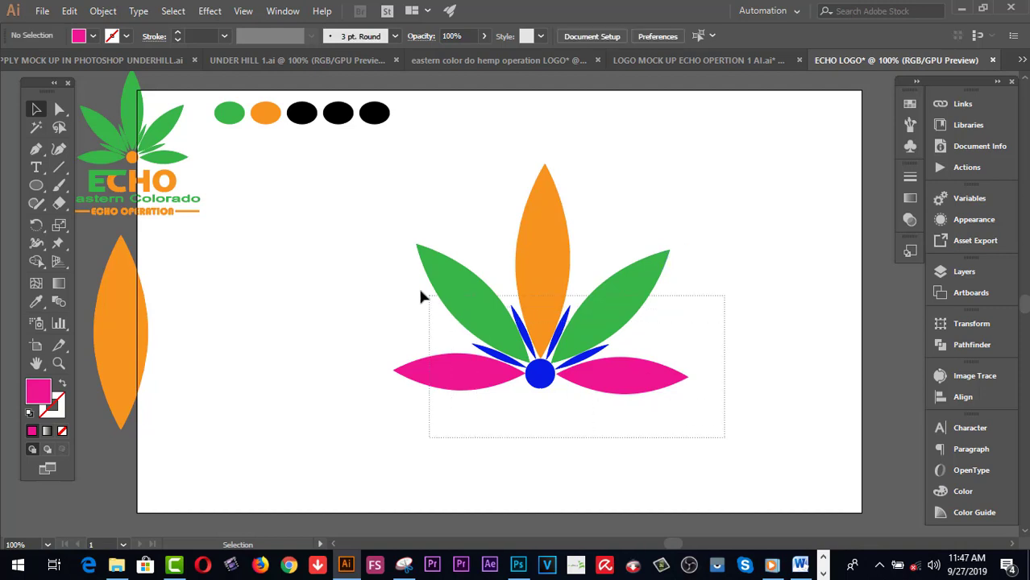
{"action": "left_click", "coordinate": [744, 232]}
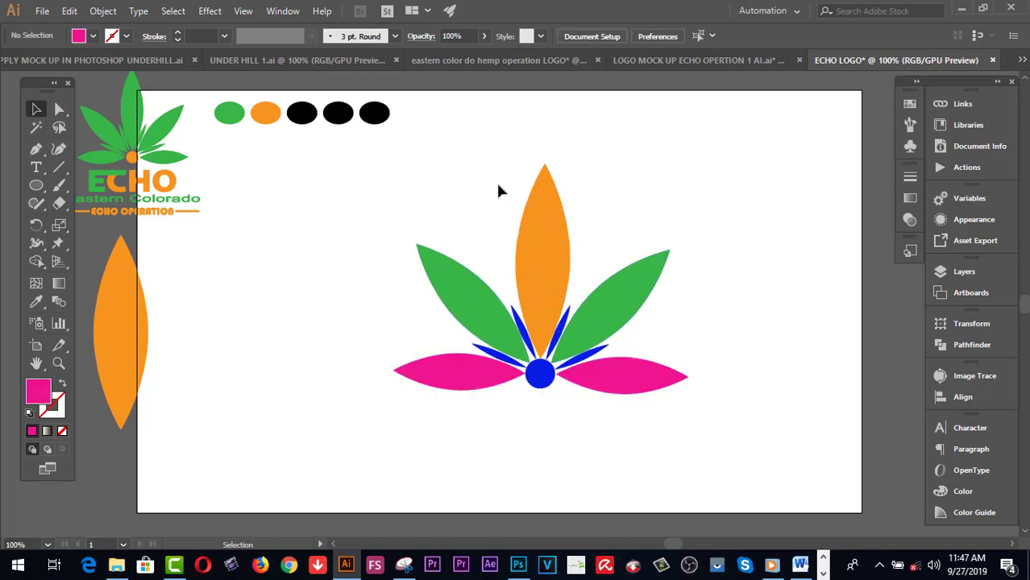
{"action": "left_click", "coordinate": [568, 250]}
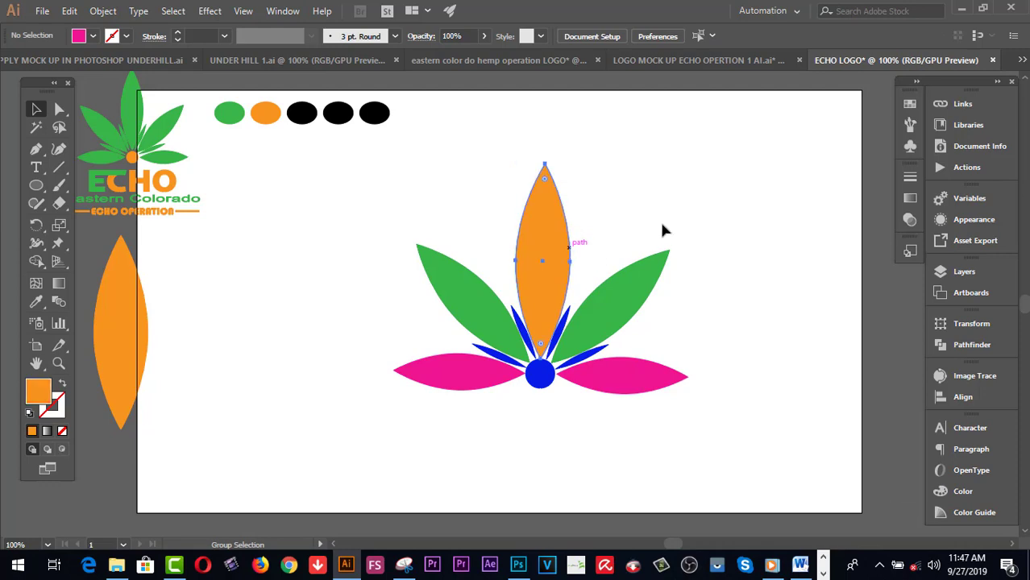
{"action": "left_click_drag", "start_coordinate": [723, 187], "coordinate": [432, 403]}
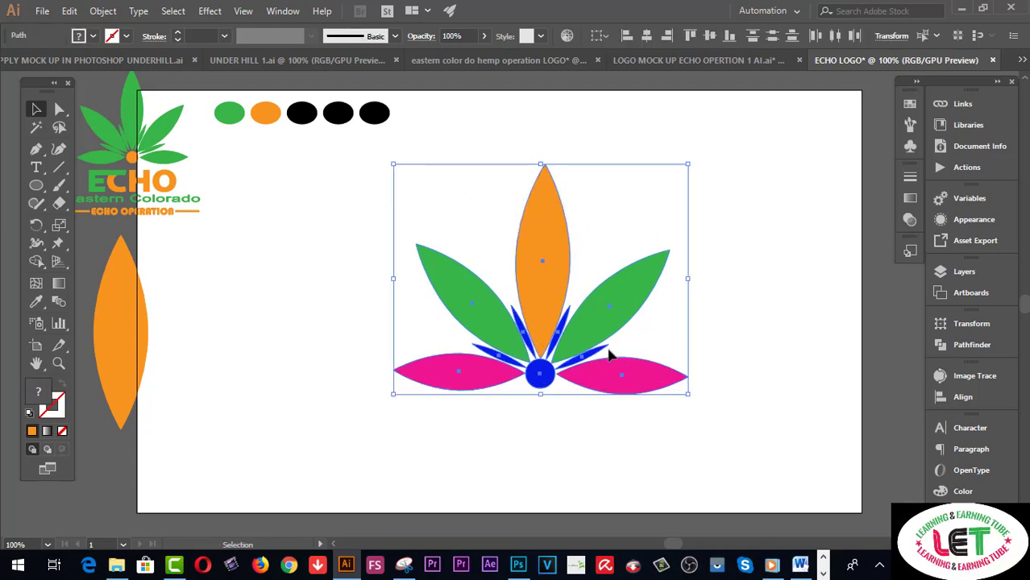
Check the flower's paths in Outline view, then return to Preview
{"action": "key", "text": "ctrl+y"}
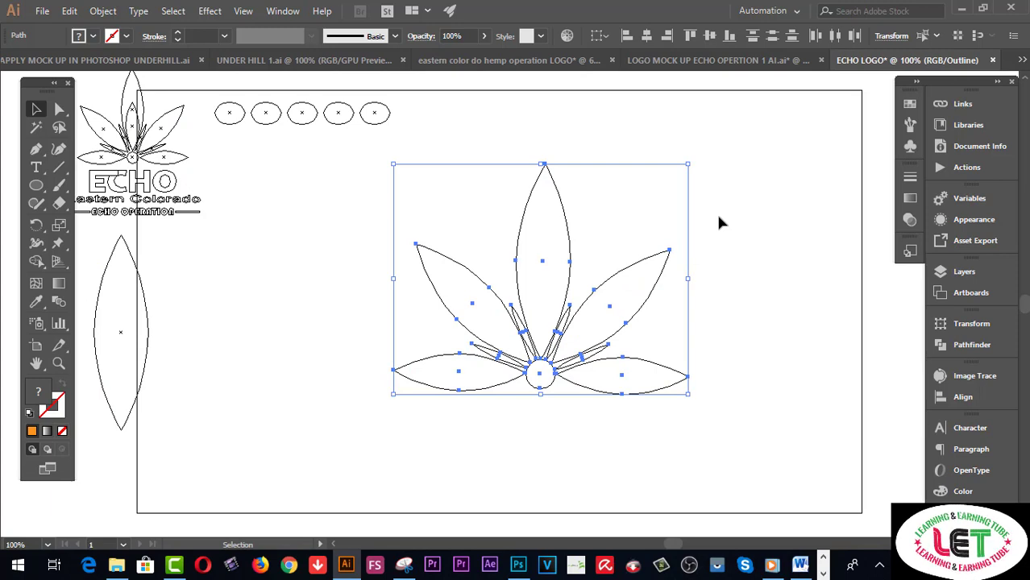
{"action": "key", "text": "a"}
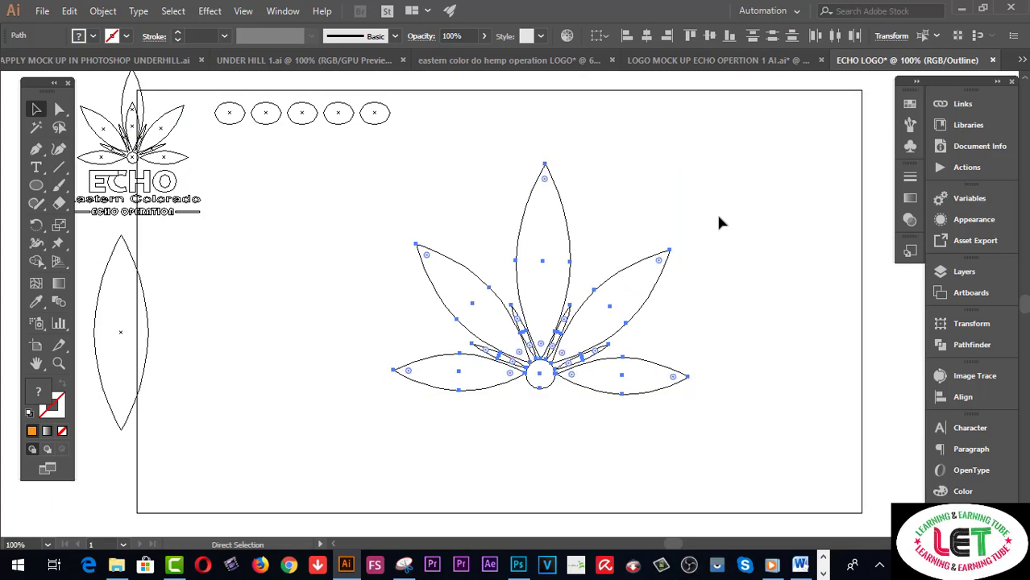
{"action": "key", "text": "ctrl+y"}
{"action": "key", "text": "v"}
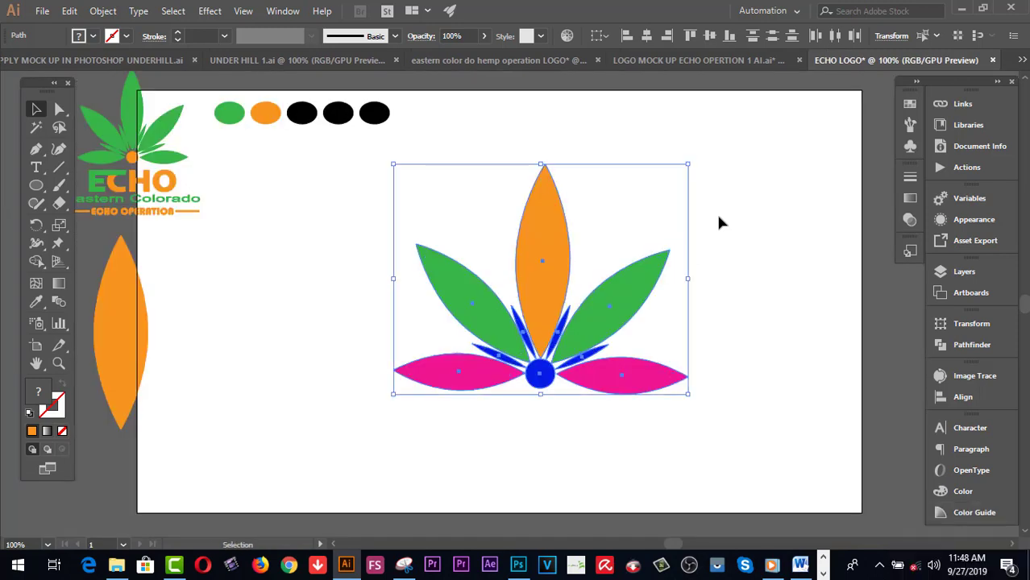
Nudge the right pink petal slightly into place and marquee-select the whole flower
{"action": "left_click", "coordinate": [719, 222]}
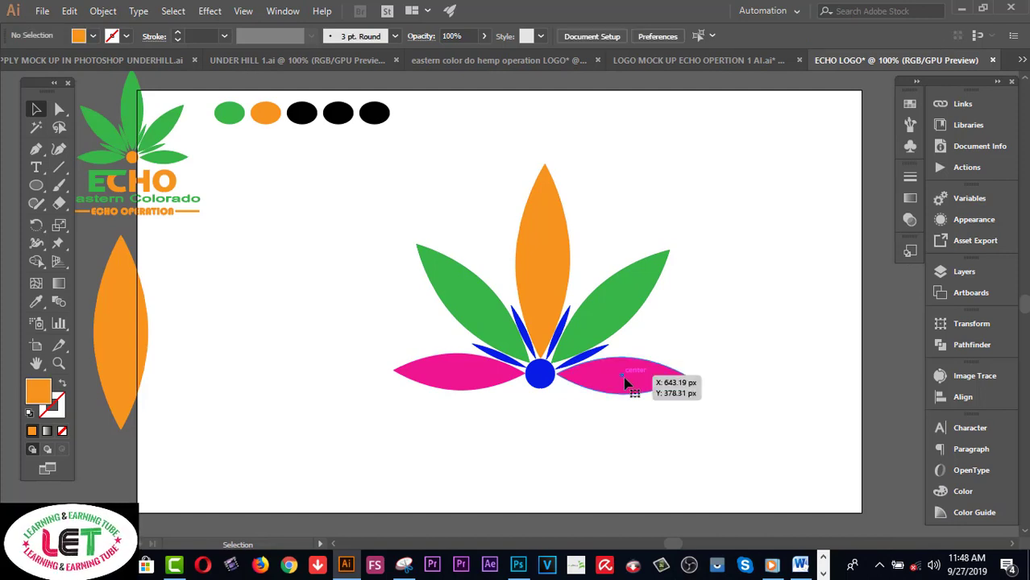
{"action": "left_click_drag", "start_coordinate": [627, 384], "coordinate": [629, 384]}
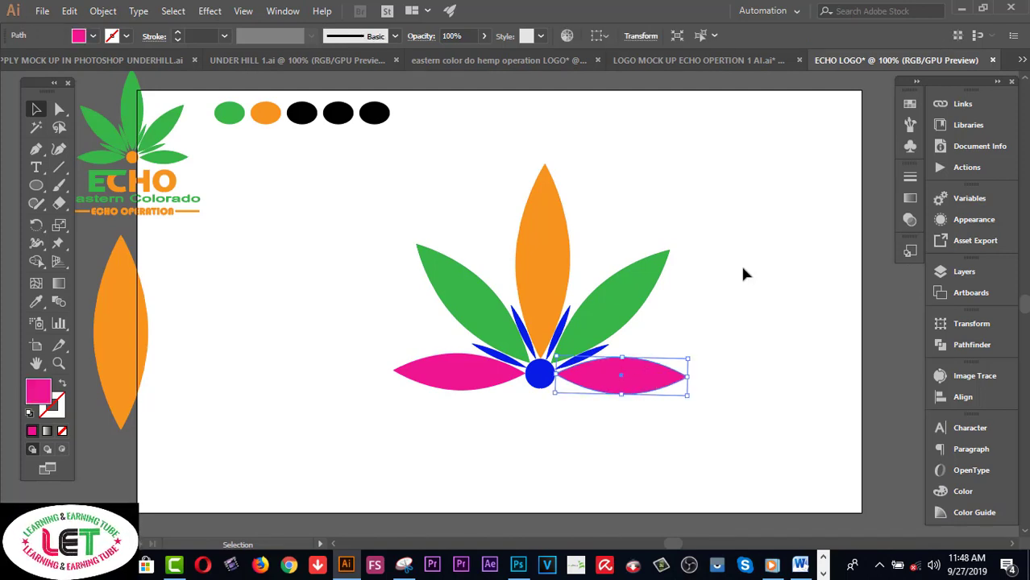
{"action": "left_click", "coordinate": [744, 274]}
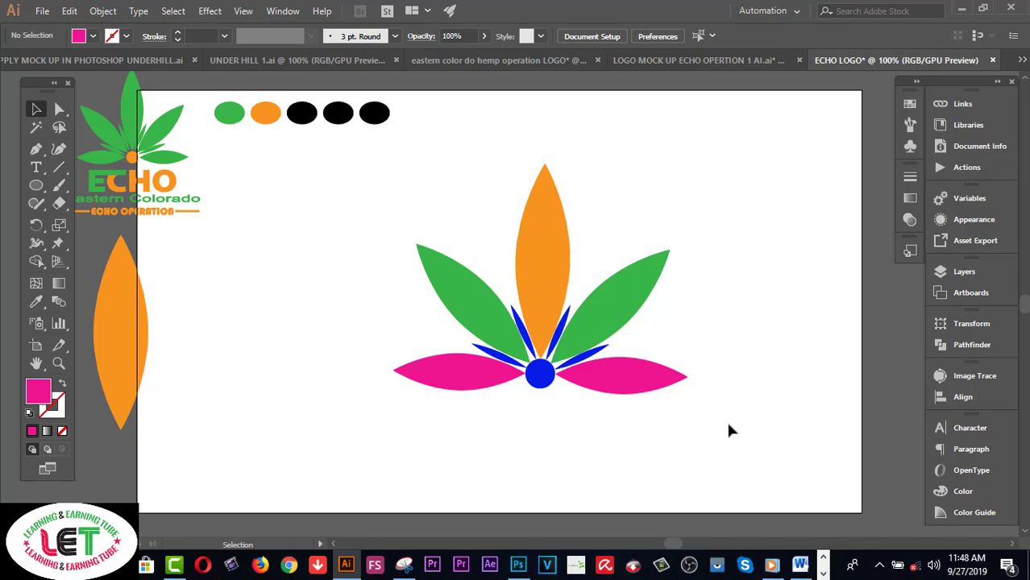
{"action": "left_click_drag", "start_coordinate": [729, 427], "coordinate": [364, 266]}
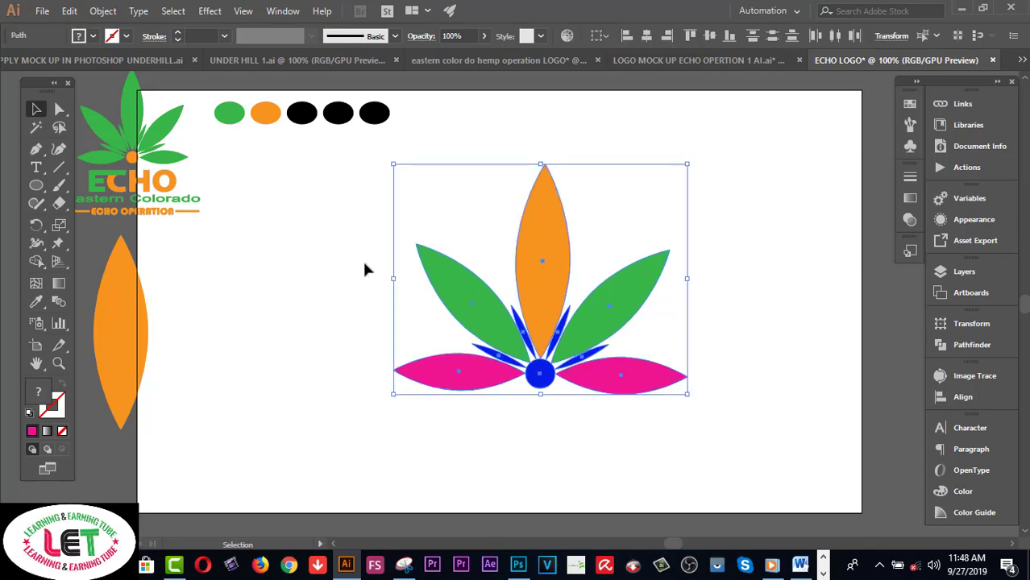
{"action": "left_click", "coordinate": [104, 11]}
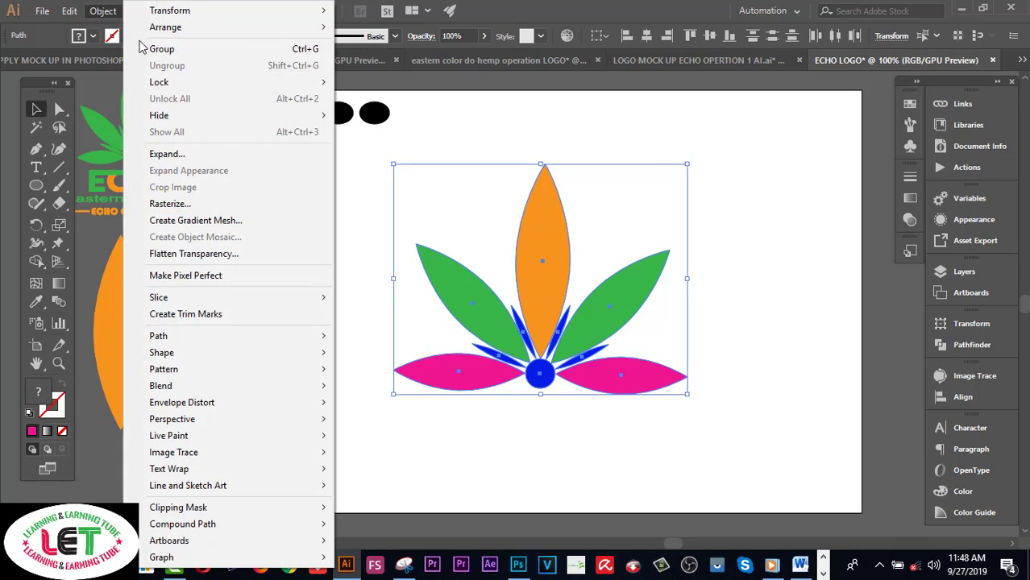
{"action": "left_click", "coordinate": [161, 48]}
{"action": "left_click", "coordinate": [764, 155]}
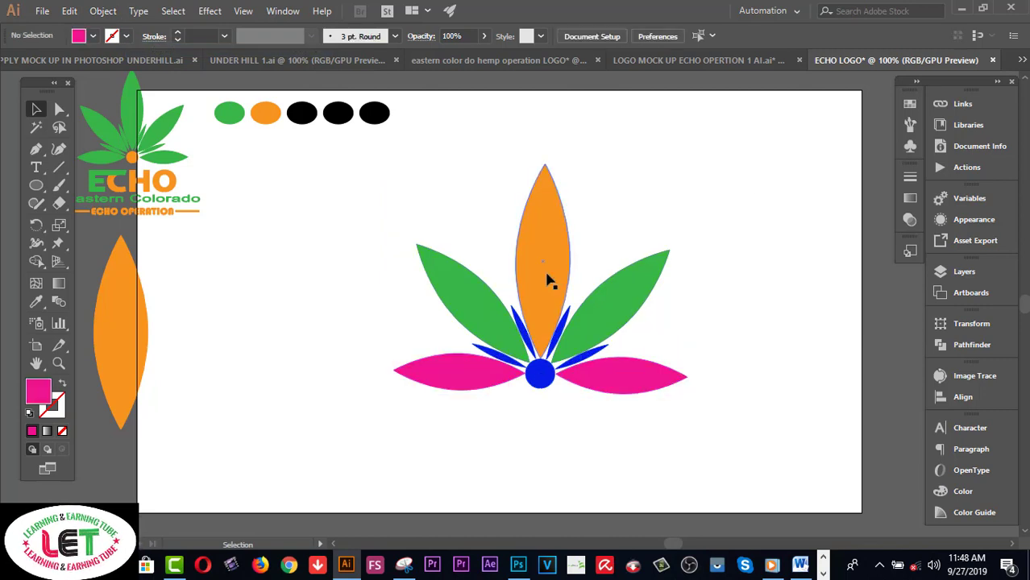
{"action": "left_click", "coordinate": [547, 279]}
{"action": "left_click", "coordinate": [741, 155]}
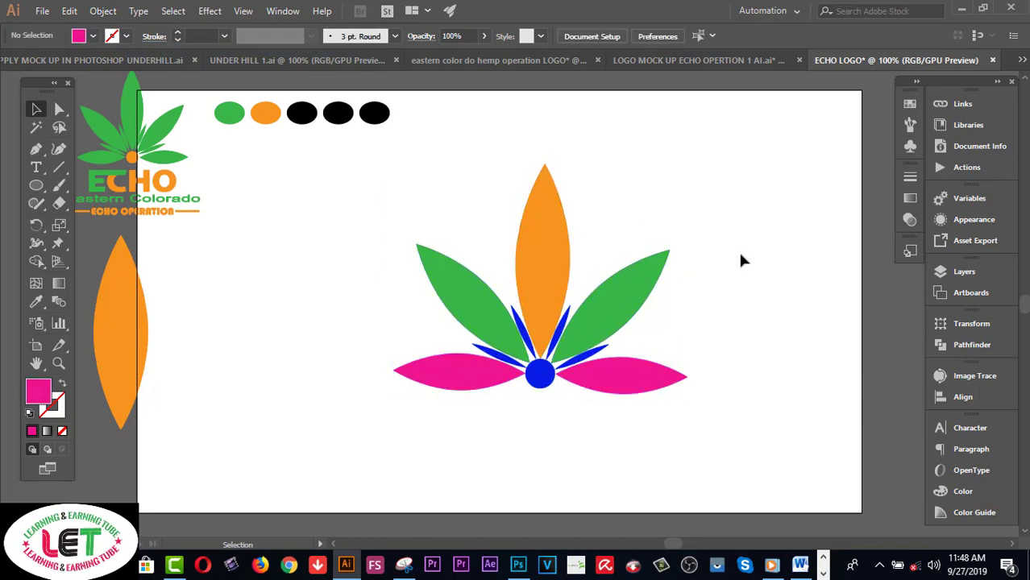
{"action": "left_click", "coordinate": [539, 381]}
{"action": "right_click", "coordinate": [539, 381]}
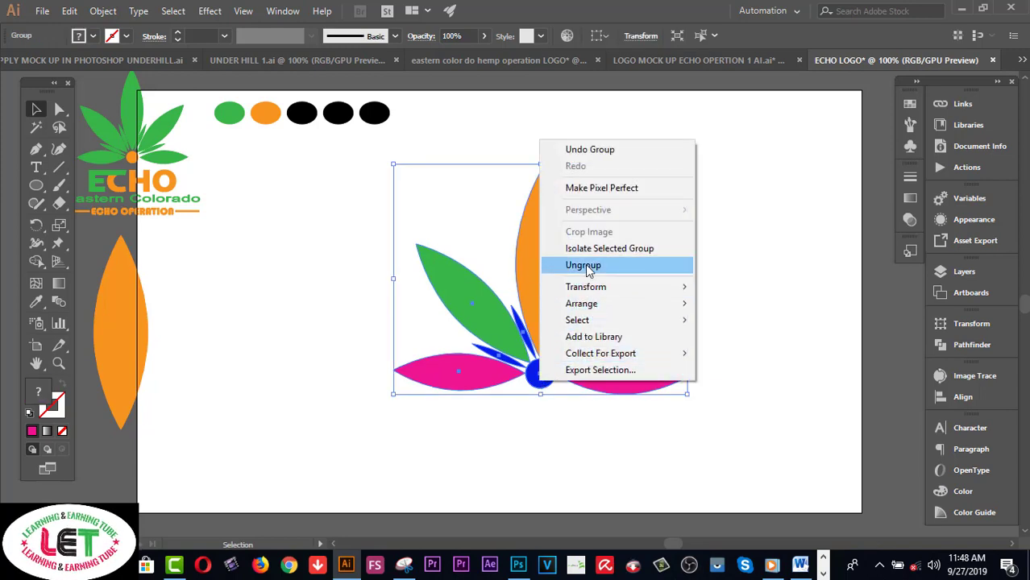
{"action": "left_click", "coordinate": [586, 267]}
{"action": "left_click", "coordinate": [810, 188]}
{"action": "left_click", "coordinate": [545, 379]}
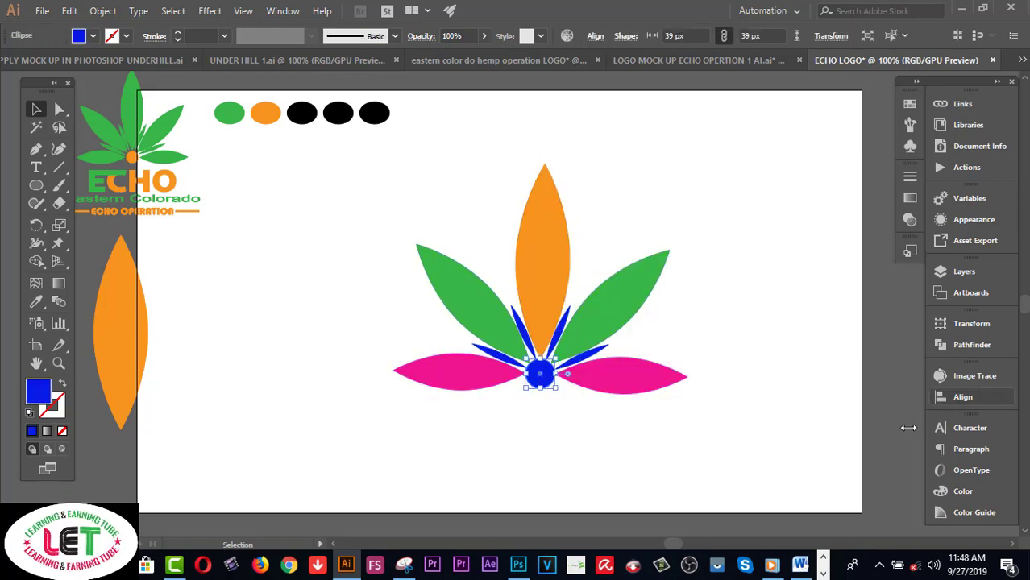
Eyedrop the orange petal colour onto the blue centre circle
{"action": "left_click", "coordinate": [35, 303]}
{"action": "left_click", "coordinate": [123, 306]}
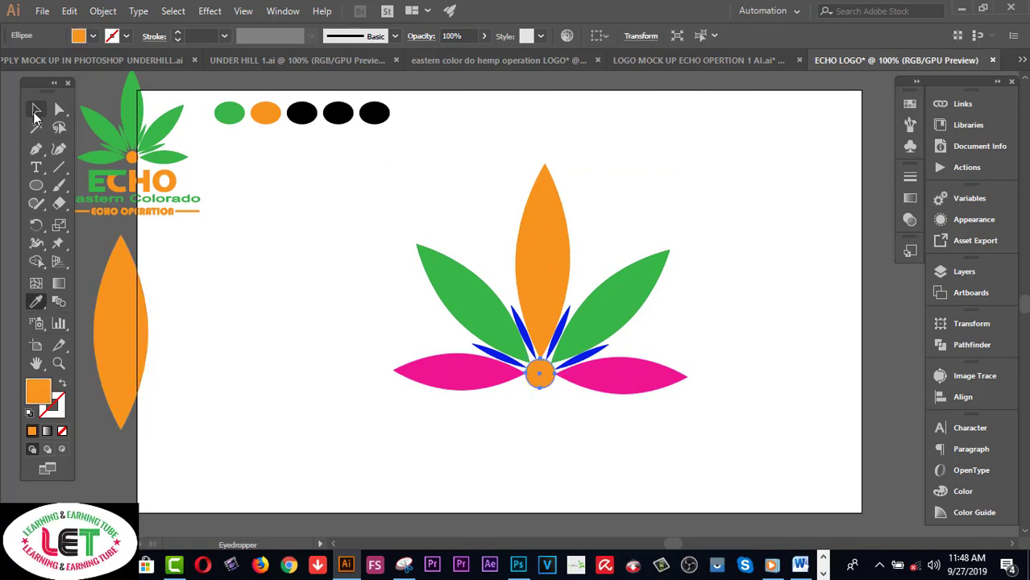
{"action": "left_click", "coordinate": [35, 113]}
{"action": "left_click", "coordinate": [658, 141]}
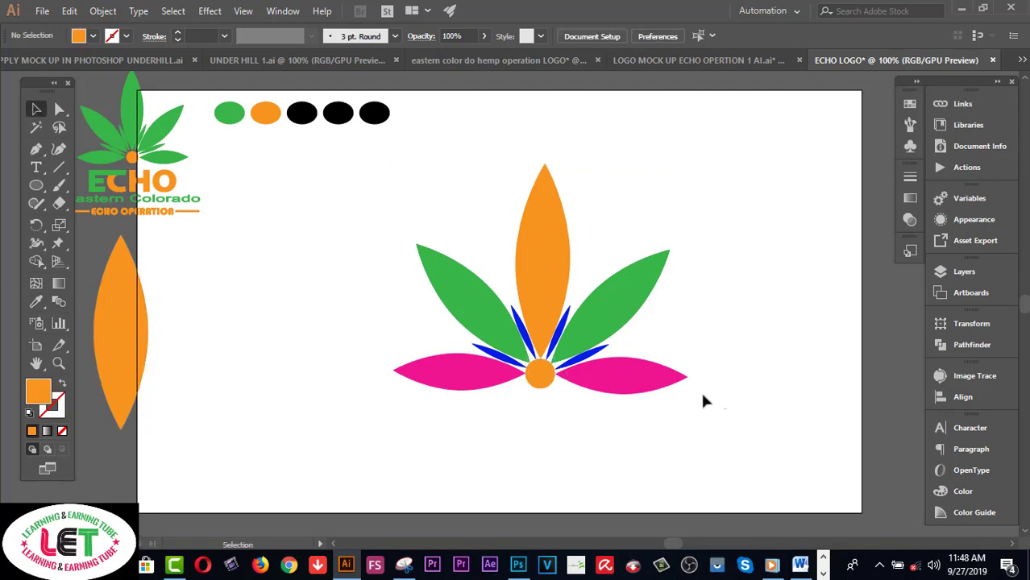
Select the right leaves, the orange top leaf and the left leaves together
{"action": "left_click_drag", "start_coordinate": [611, 275], "coordinate": [609, 272]}
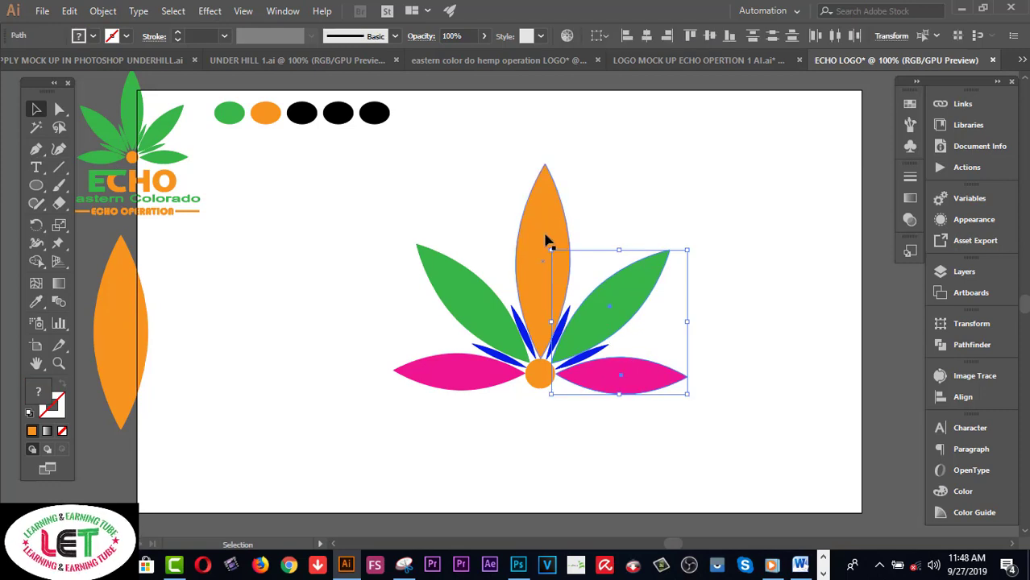
{"action": "left_click", "coordinate": [545, 234], "text": "shift"}
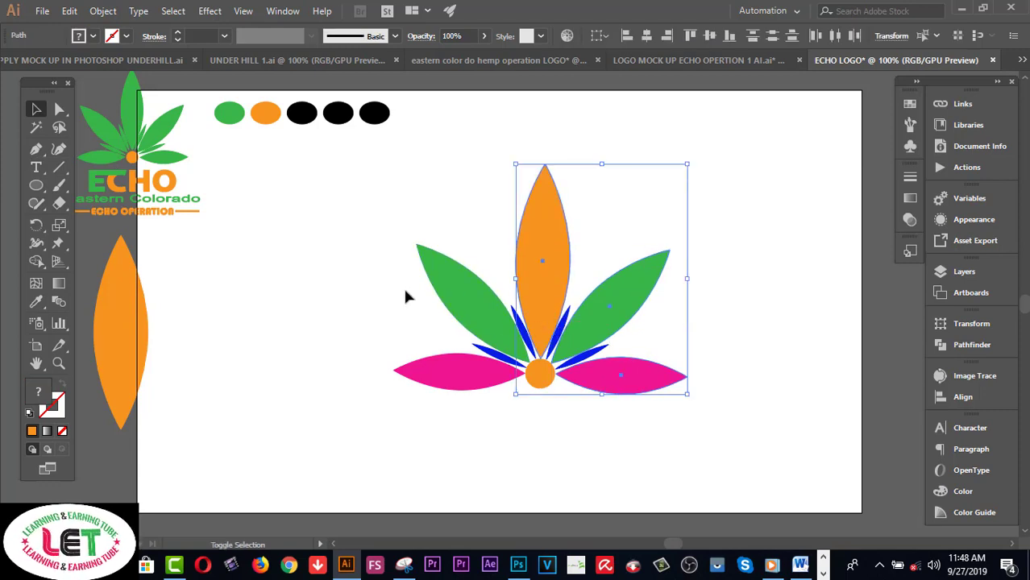
{"action": "left_click_drag", "start_coordinate": [382, 272], "coordinate": [489, 419]}
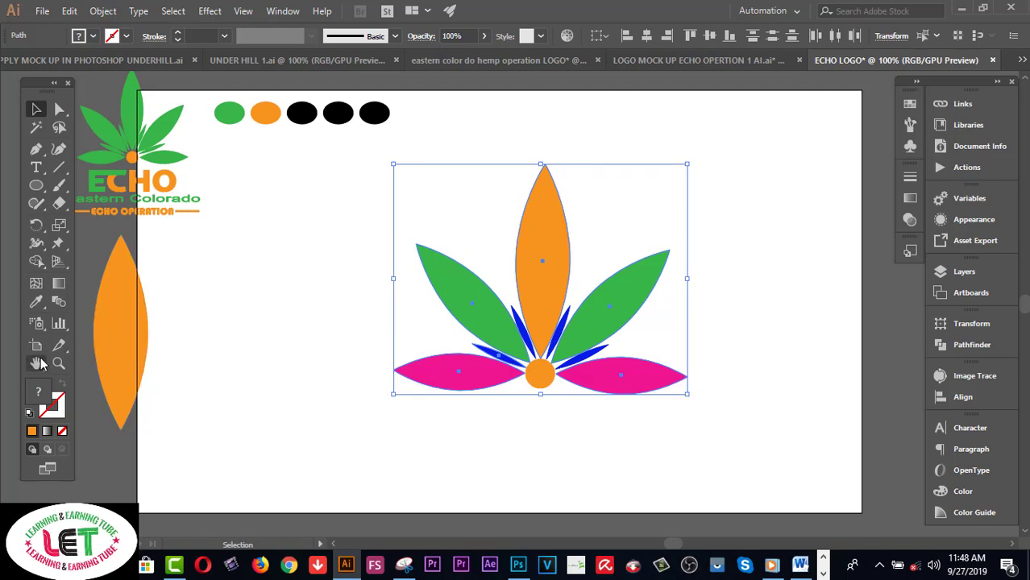
Fill the selected leaves with green 4CA811 from the Color Picker
{"action": "double_click", "coordinate": [40, 394]}
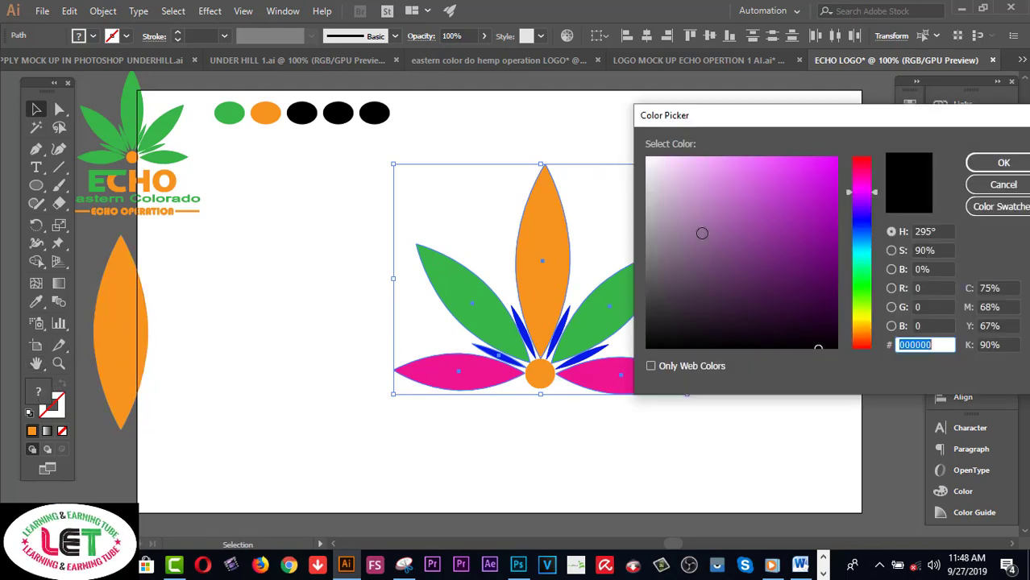
{"action": "left_click_drag", "start_coordinate": [862, 277], "coordinate": [862, 298]}
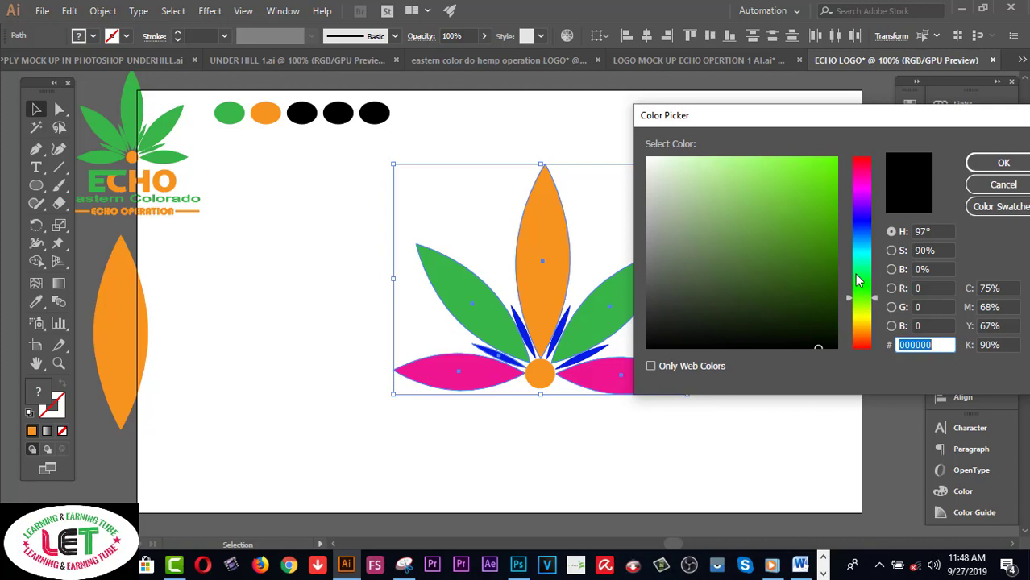
{"action": "left_click_drag", "start_coordinate": [820, 228], "coordinate": [818, 222]}
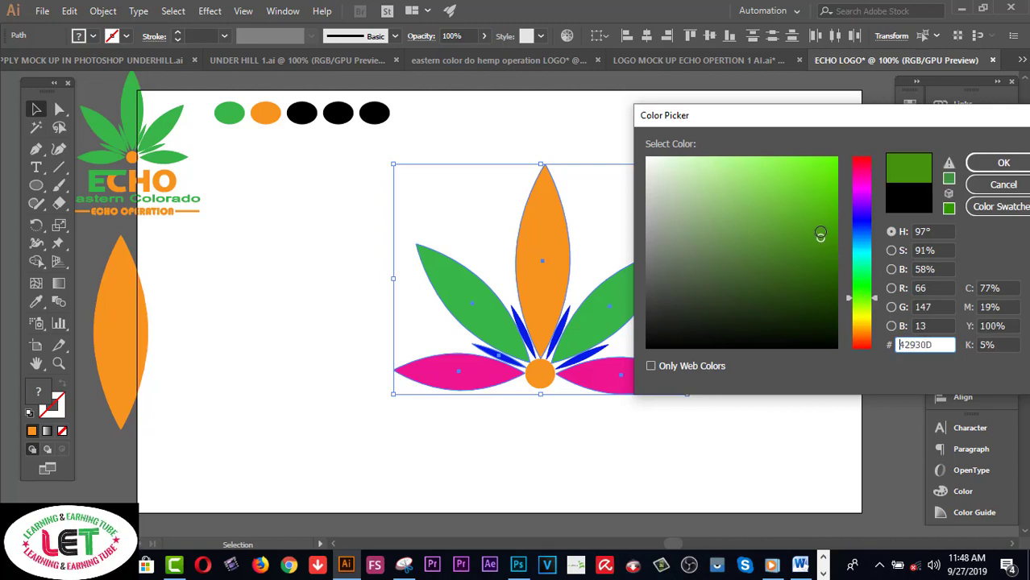
{"action": "left_click", "coordinate": [1003, 163]}
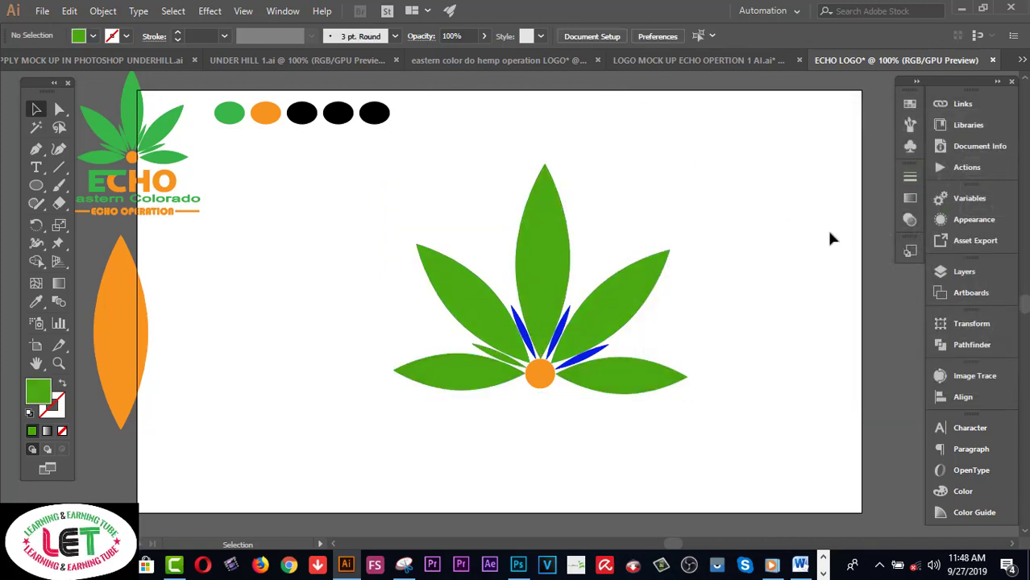
Eyedrop the leaf green onto the three thin blue strokes
{"action": "left_click", "coordinate": [586, 365]}
{"action": "left_click", "coordinate": [559, 330], "text": "shift"}
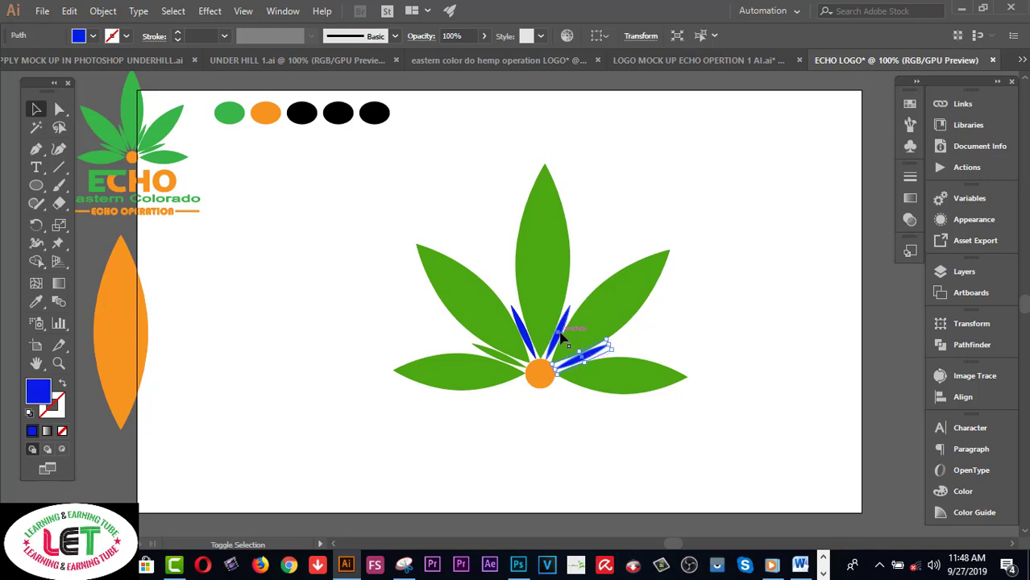
{"action": "left_click", "coordinate": [528, 343], "text": "shift"}
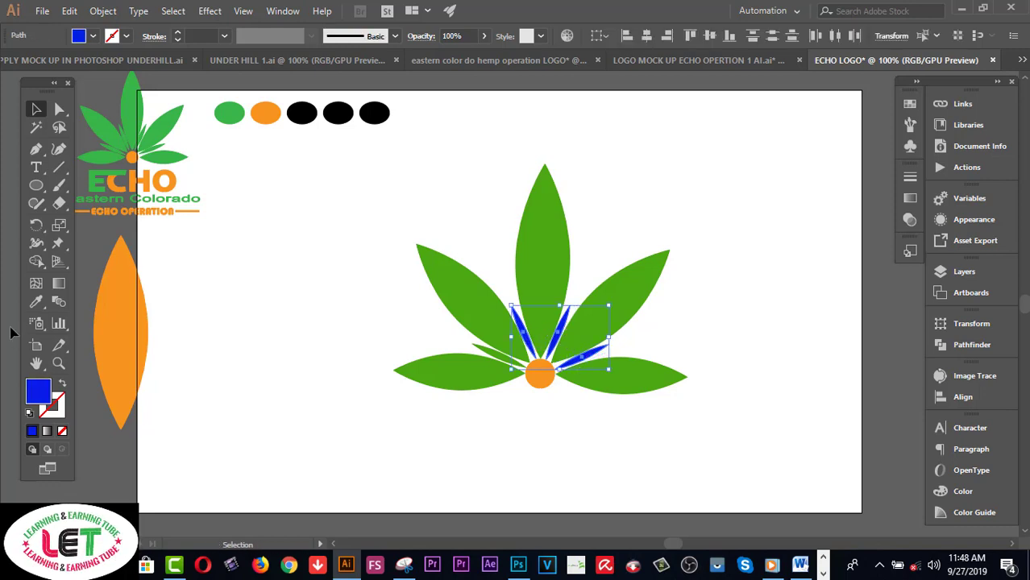
{"action": "left_click", "coordinate": [37, 303]}
{"action": "left_click", "coordinate": [529, 240]}
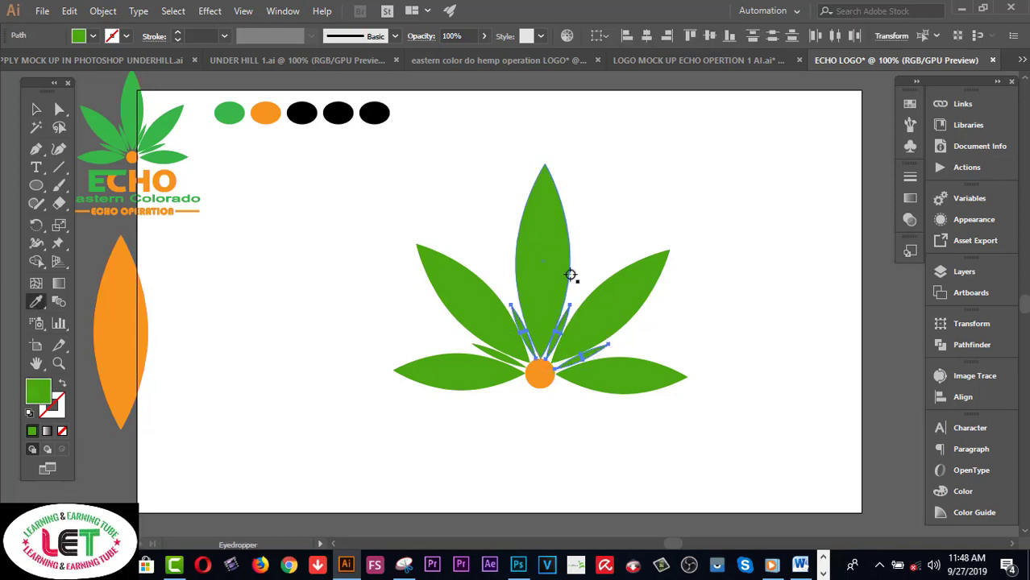
{"action": "left_click", "coordinate": [34, 111]}
{"action": "left_click", "coordinate": [660, 129]}
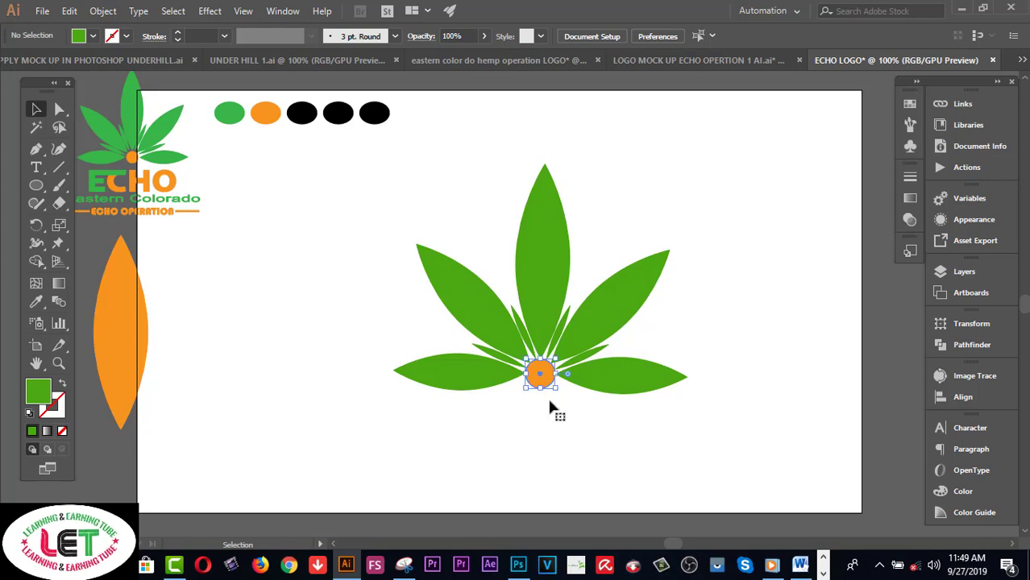
{"action": "left_click", "coordinate": [701, 414]}
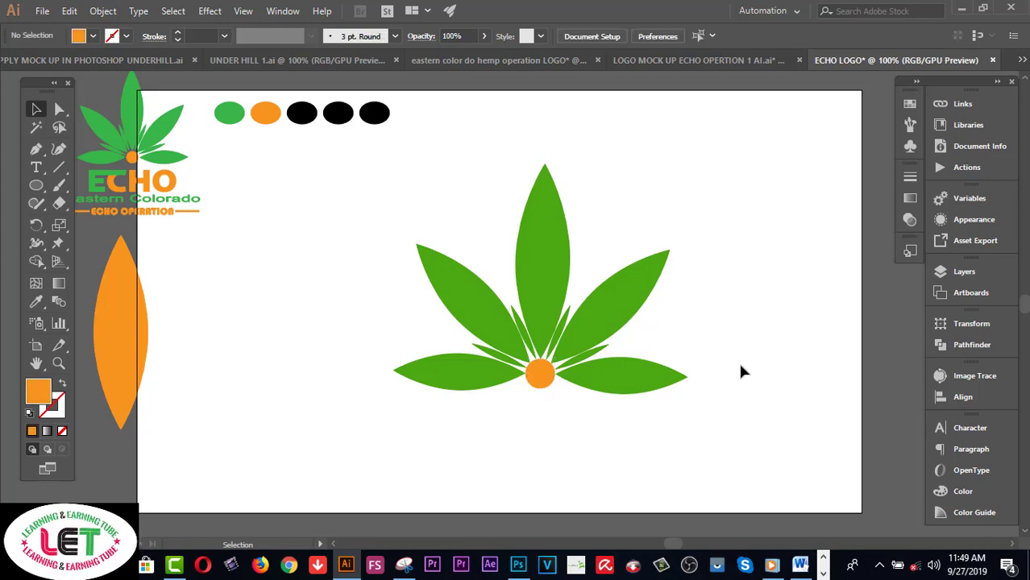
Group the whole leaf fan with Object > Group
{"action": "left_click_drag", "start_coordinate": [735, 427], "coordinate": [372, 228]}
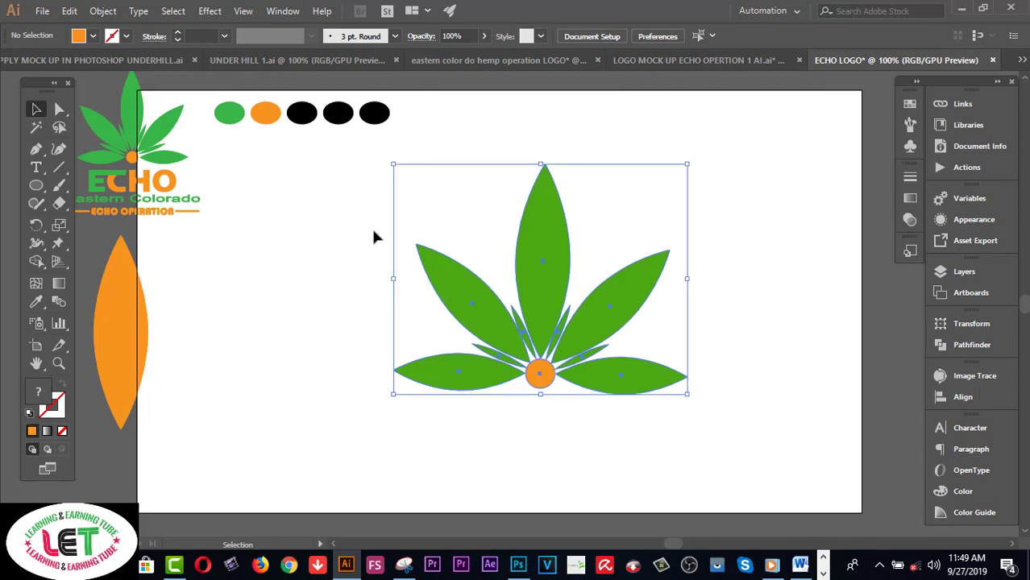
{"action": "left_click", "coordinate": [108, 12]}
{"action": "left_click", "coordinate": [150, 52]}
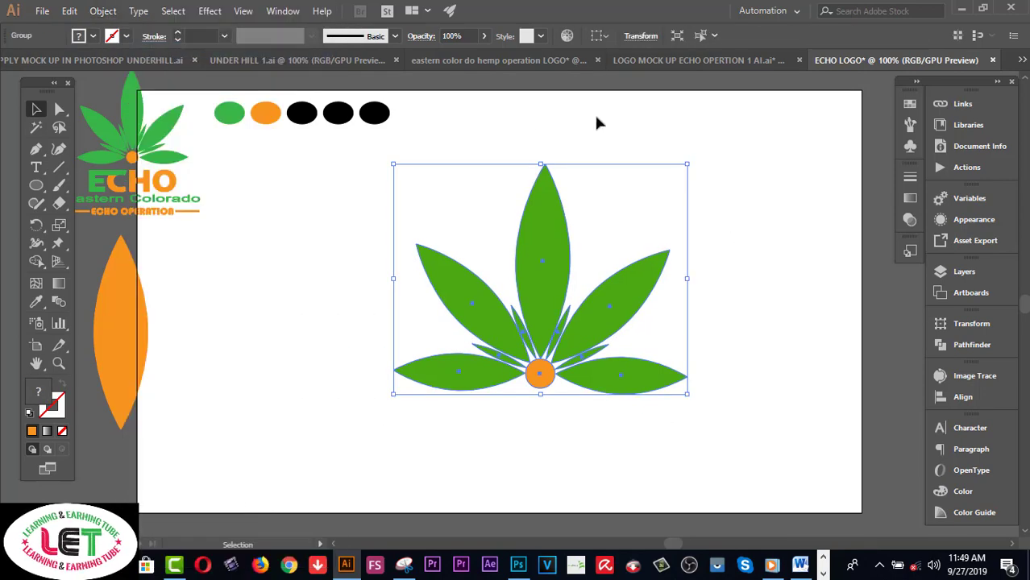
{"action": "left_click", "coordinate": [652, 207]}
{"action": "left_click", "coordinate": [634, 291]}
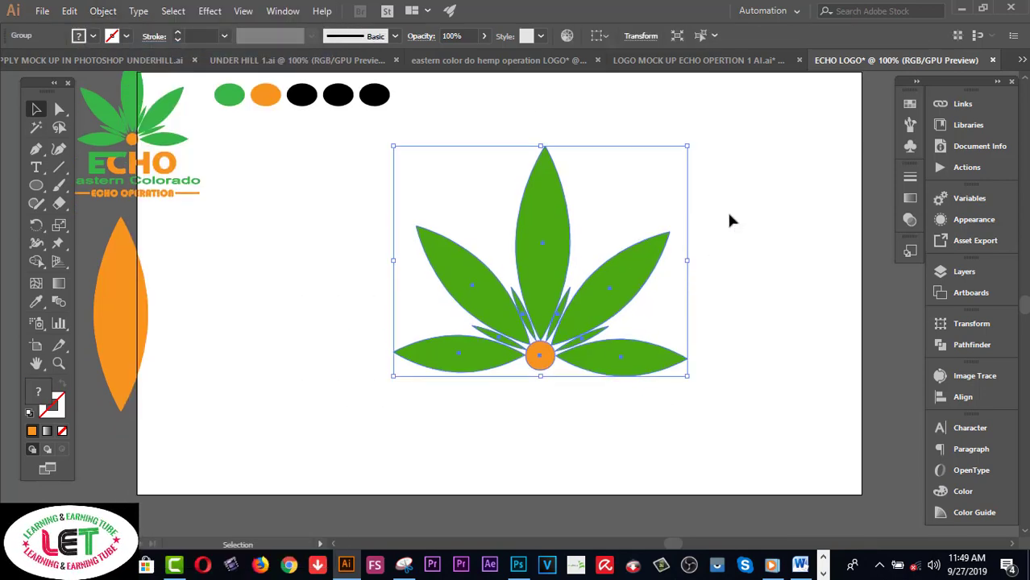
Alt-drag a spare copy of the fan off the artboard to the lower left
{"action": "scroll", "coordinate": [727, 209], "scroll_direction": "down", "scroll_amount": 3}
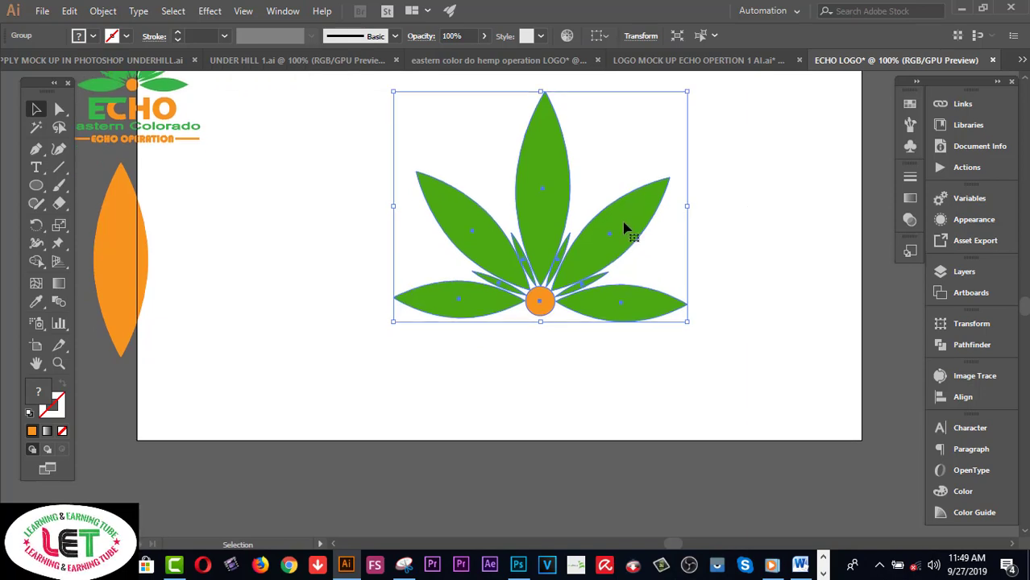
{"action": "left_click_drag", "start_coordinate": [624, 228], "coordinate": [212, 470]}
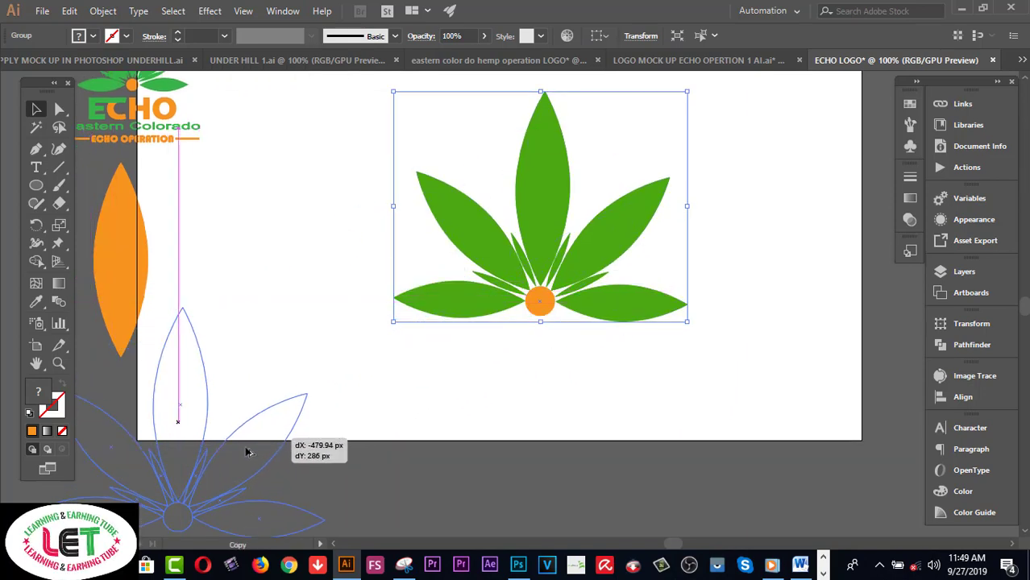
{"action": "left_click_drag", "start_coordinate": [212, 470], "coordinate": [191, 486]}
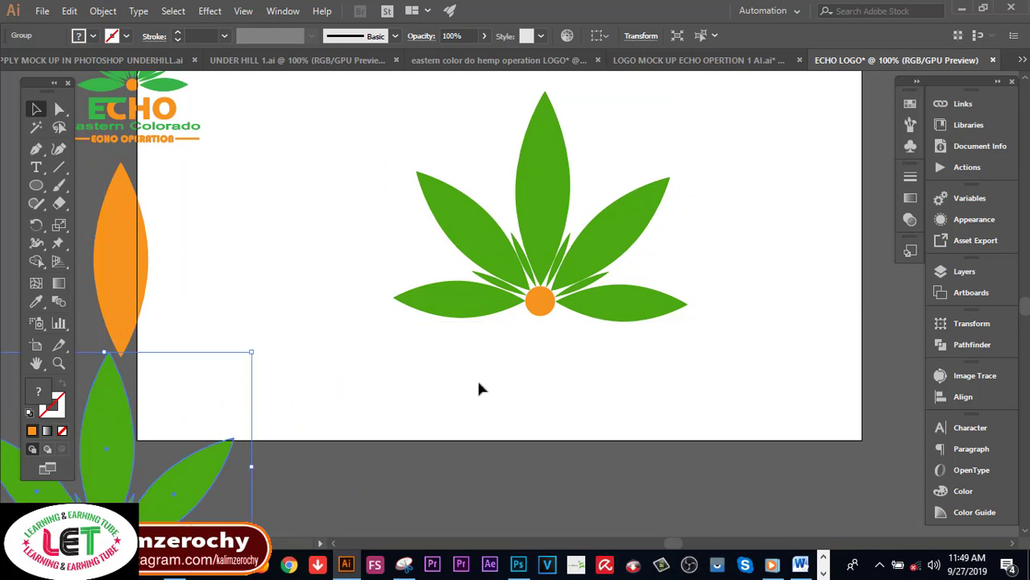
{"action": "left_click", "coordinate": [538, 338]}
{"action": "left_click", "coordinate": [544, 305]}
{"action": "left_click", "coordinate": [540, 358]}
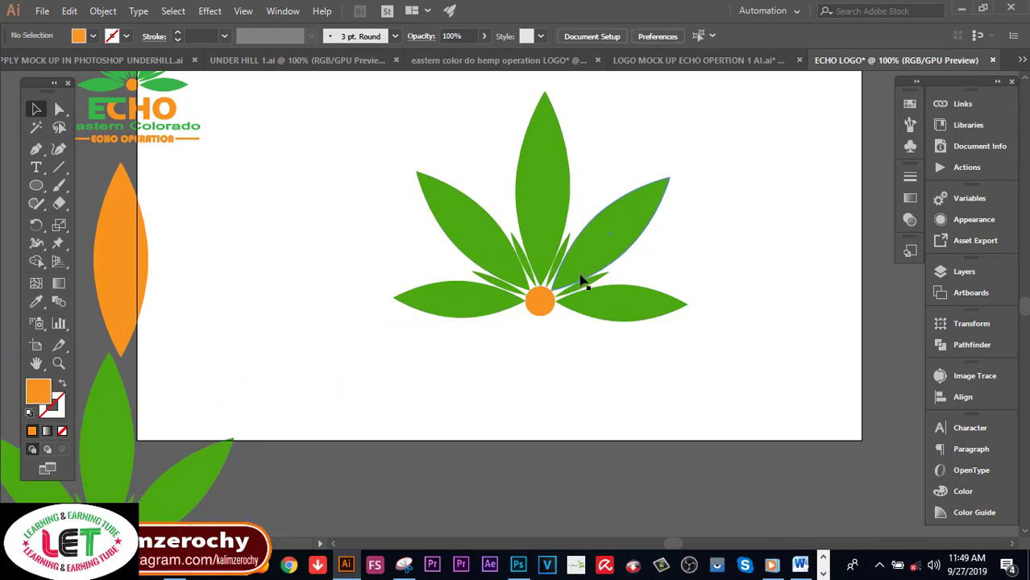
Move the original leaf fan group slightly higher on the artboard
{"action": "scroll", "coordinate": [786, 298], "scroll_direction": "up", "scroll_amount": 2}
{"action": "left_click", "coordinate": [616, 320]}
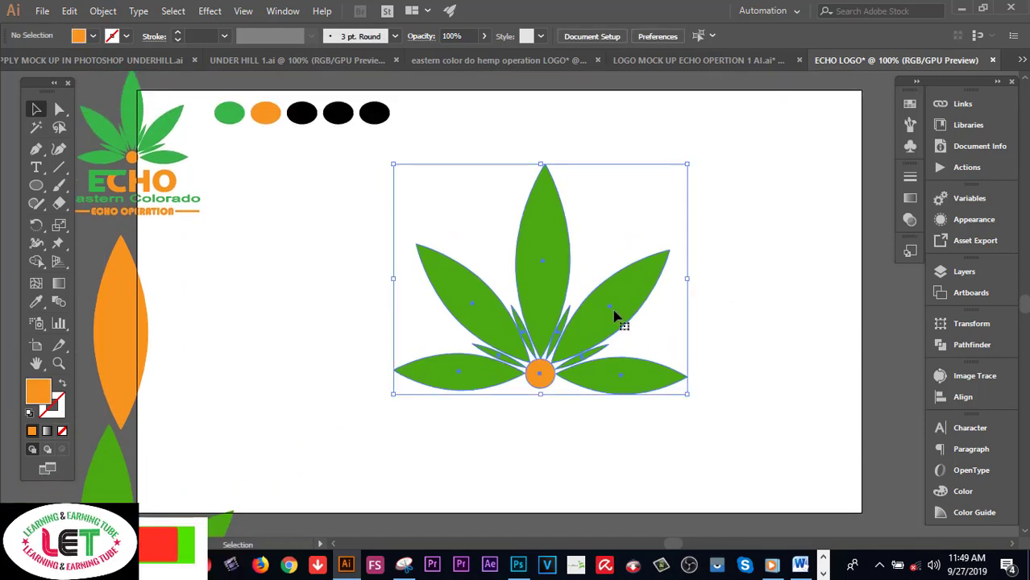
{"action": "left_click_drag", "start_coordinate": [616, 302], "coordinate": [611, 239]}
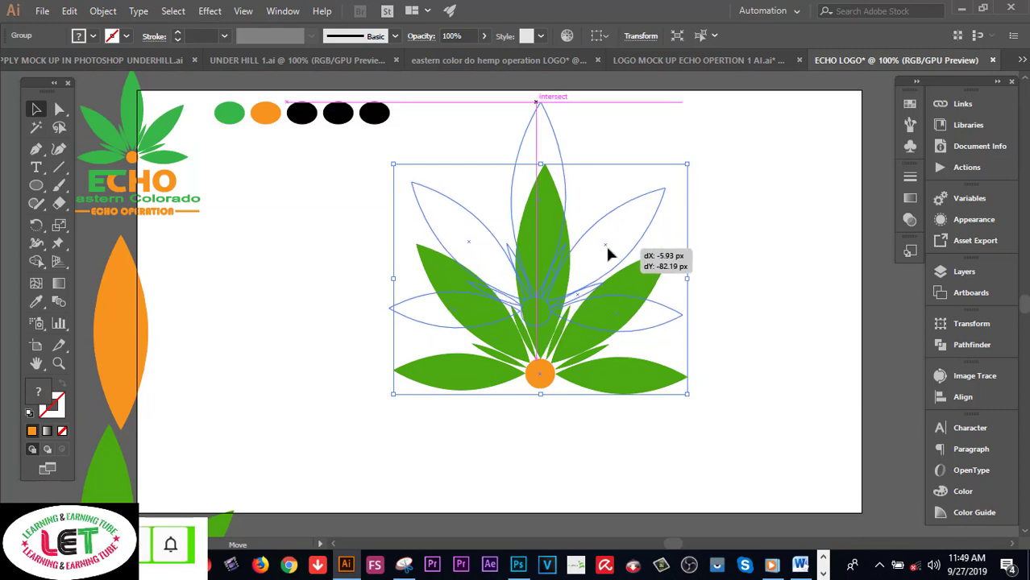
{"action": "left_click", "coordinate": [718, 193]}
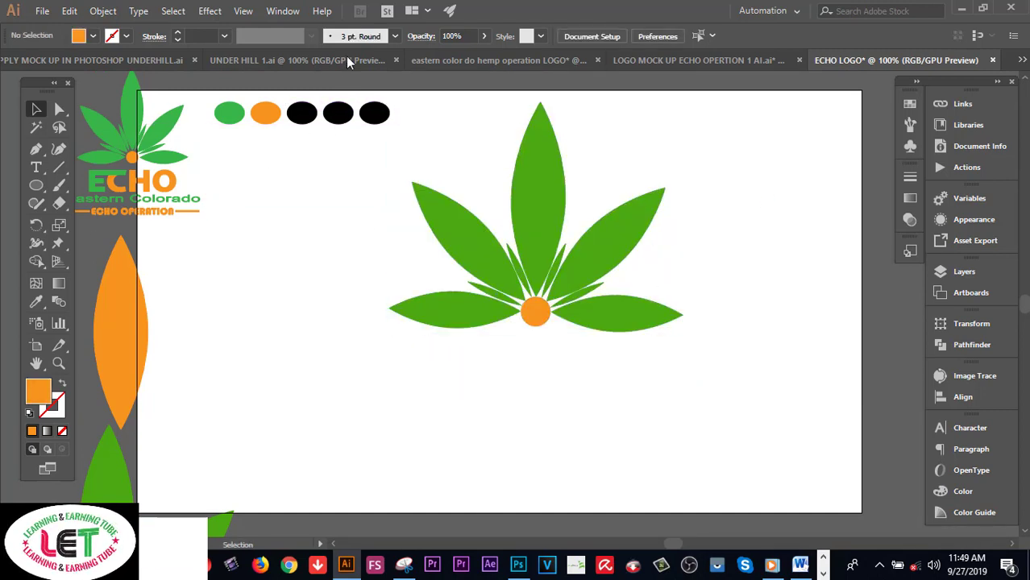
Create horizontal point text below the leaf fan and type the ECHO text
{"action": "left_click", "coordinate": [34, 170]}
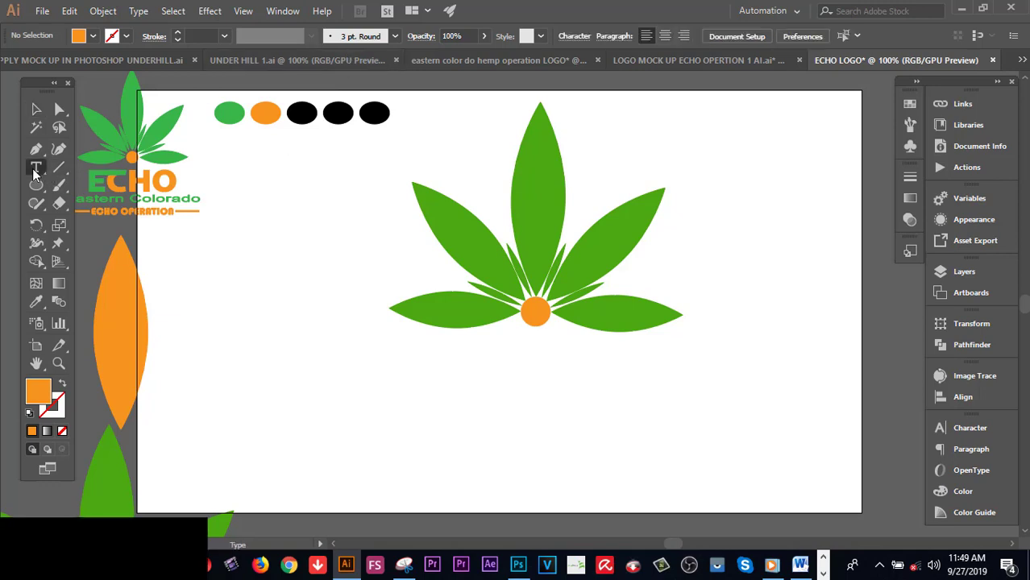
{"action": "left_click", "coordinate": [91, 169]}
{"action": "left_click", "coordinate": [472, 395]}
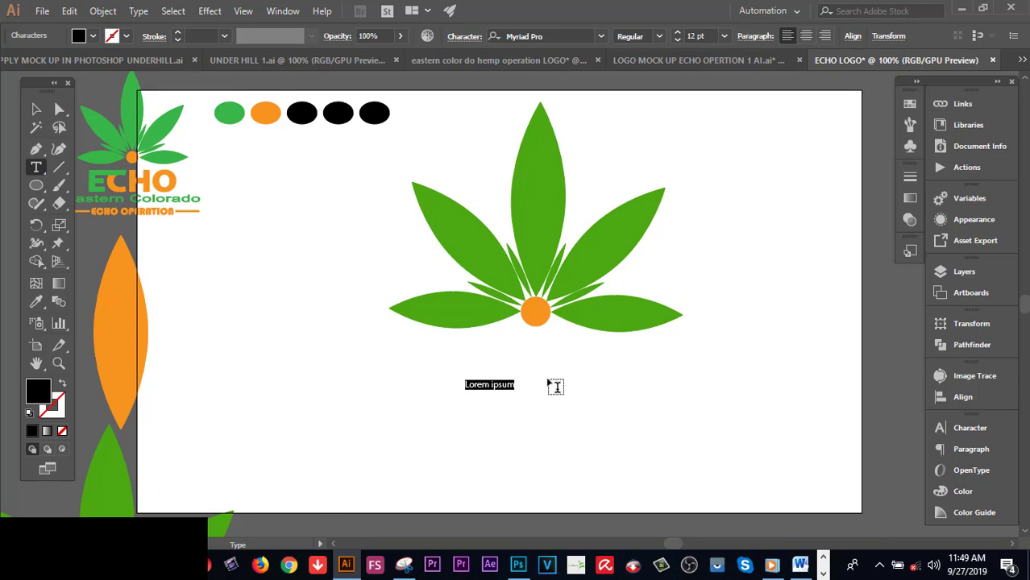
{"action": "type", "text": "ECHO"}
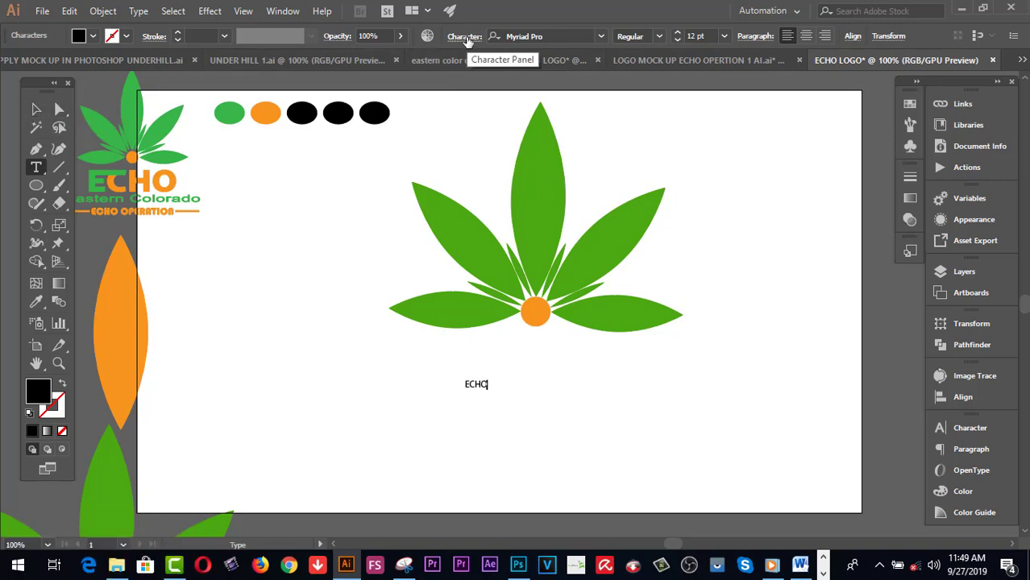
Drag the ECHO / Eastern Colorado lettering from LOGO MOCK UP ECHO into ECHO LOGO, below the artboard
{"action": "left_click", "coordinate": [340, 59]}
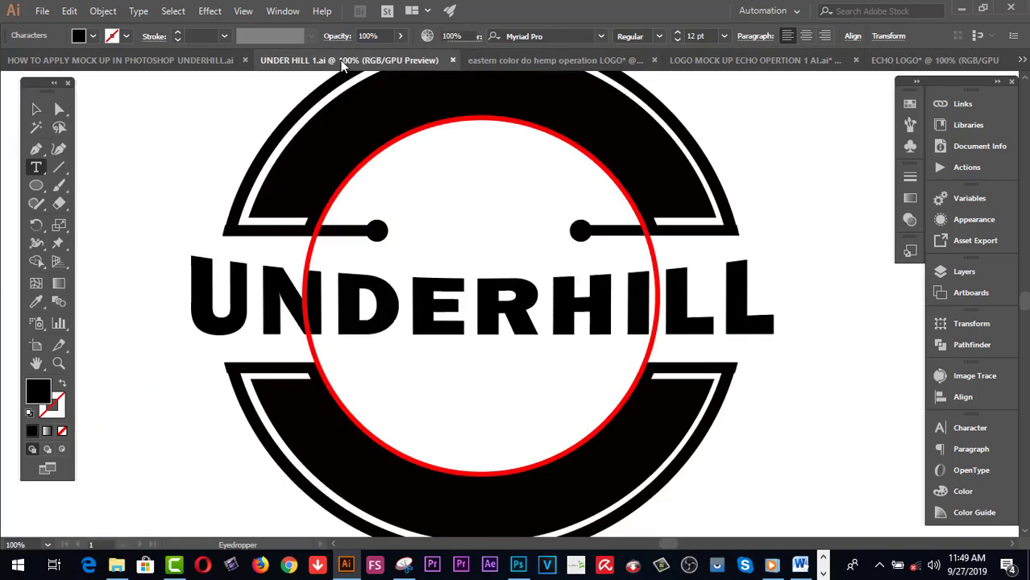
{"action": "left_click", "coordinate": [701, 60]}
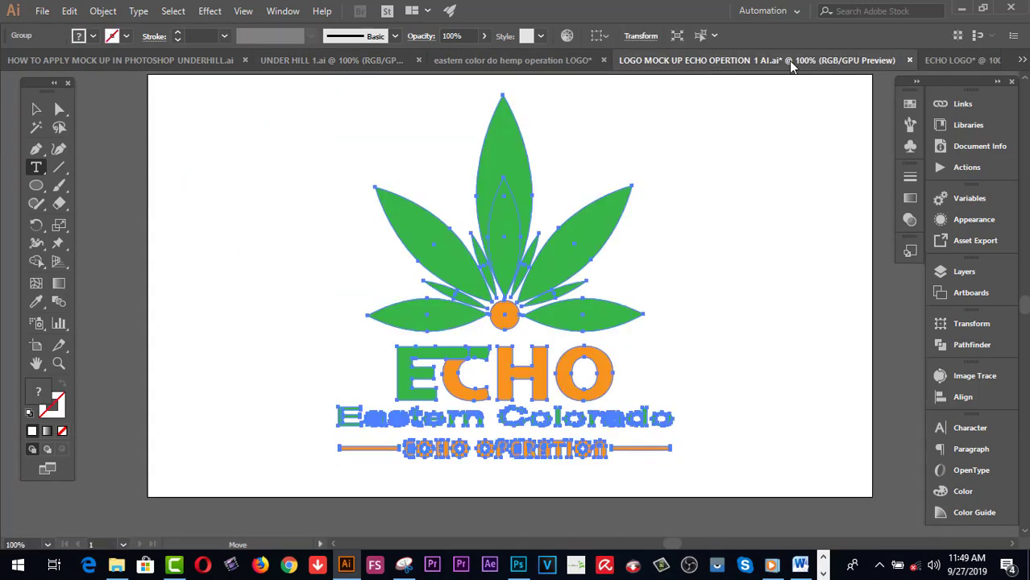
{"action": "mouse_move", "coordinate": [902, 63]}
{"action": "left_mouse_down"}
{"action": "mouse_move", "coordinate": [822, 82]}
{"action": "mouse_move", "coordinate": [829, 65]}
{"action": "left_mouse_up"}
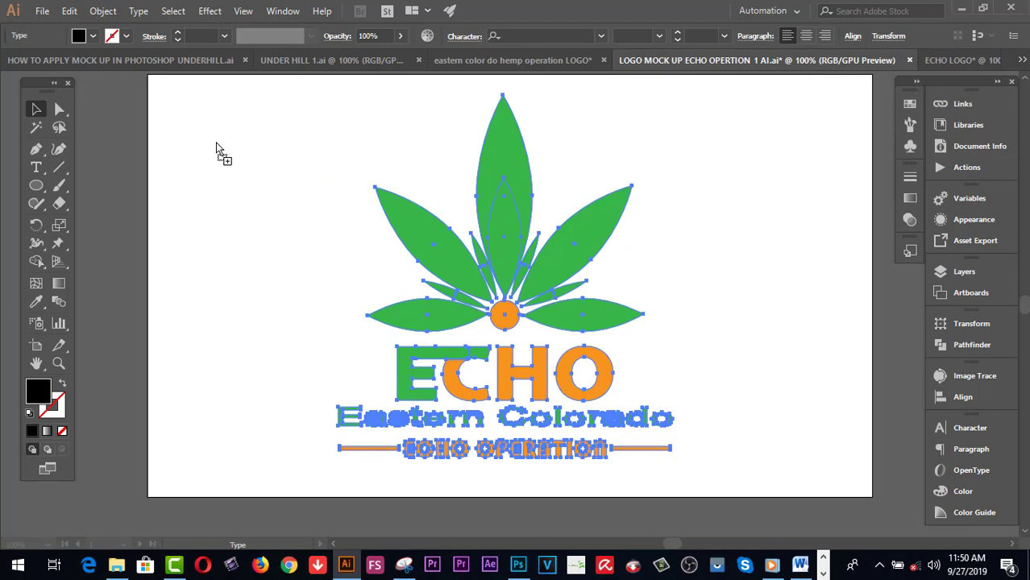
{"action": "left_click_drag", "start_coordinate": [216, 143], "coordinate": [937, 63]}
{"action": "mouse_move", "coordinate": [937, 62]}
{"action": "left_mouse_down"}
{"action": "mouse_move", "coordinate": [258, 288]}
{"action": "mouse_move", "coordinate": [441, 483]}
{"action": "mouse_move", "coordinate": [448, 474]}
{"action": "left_mouse_up"}
{"action": "left_click", "coordinate": [508, 398]}
{"action": "left_click", "coordinate": [480, 386]}
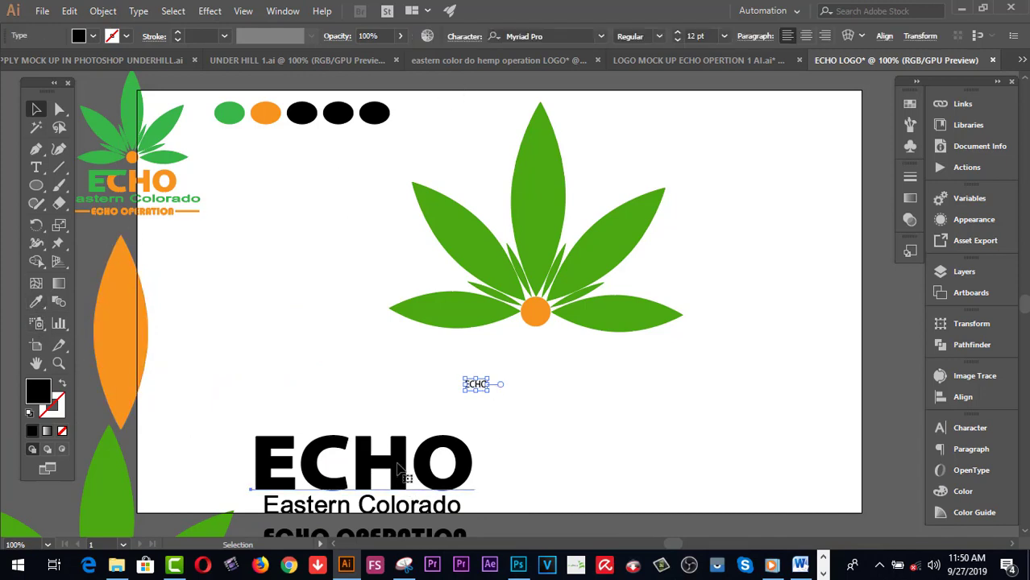
Check the lettering's font and move the small ECHO text up and left
{"action": "left_click", "coordinate": [580, 443]}
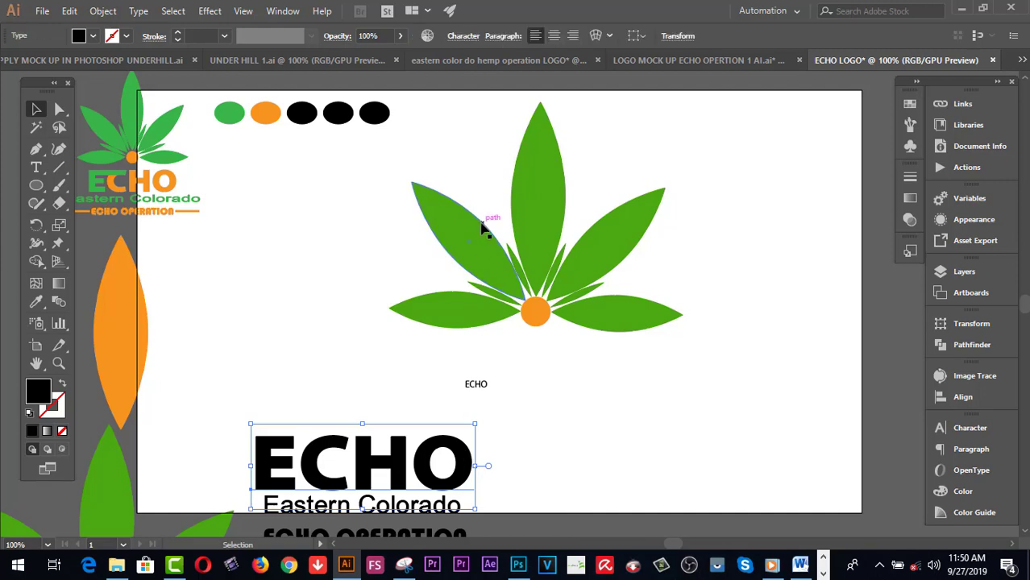
{"action": "left_click", "coordinate": [474, 36]}
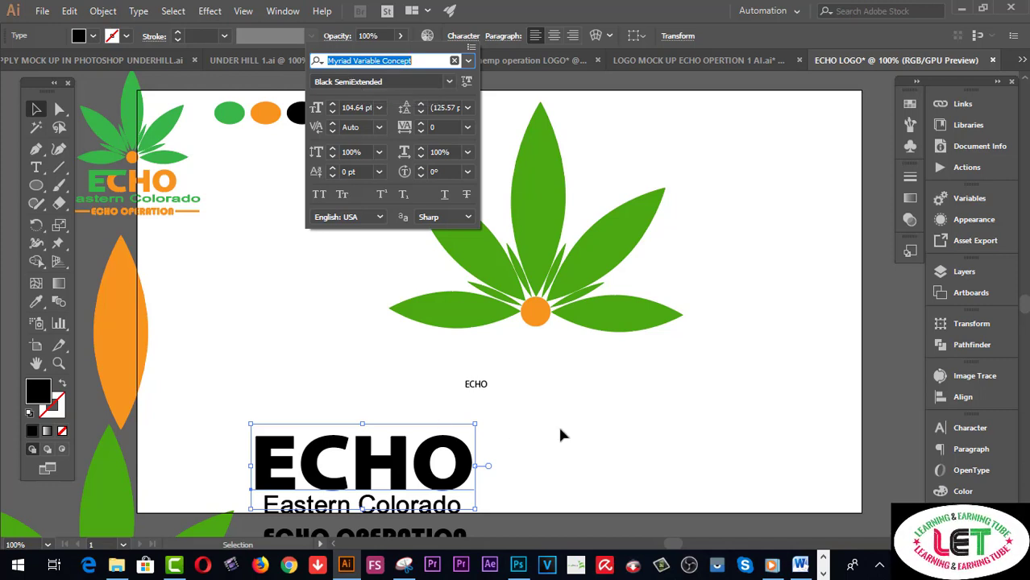
{"action": "left_click", "coordinate": [499, 448]}
{"action": "left_click", "coordinate": [492, 393]}
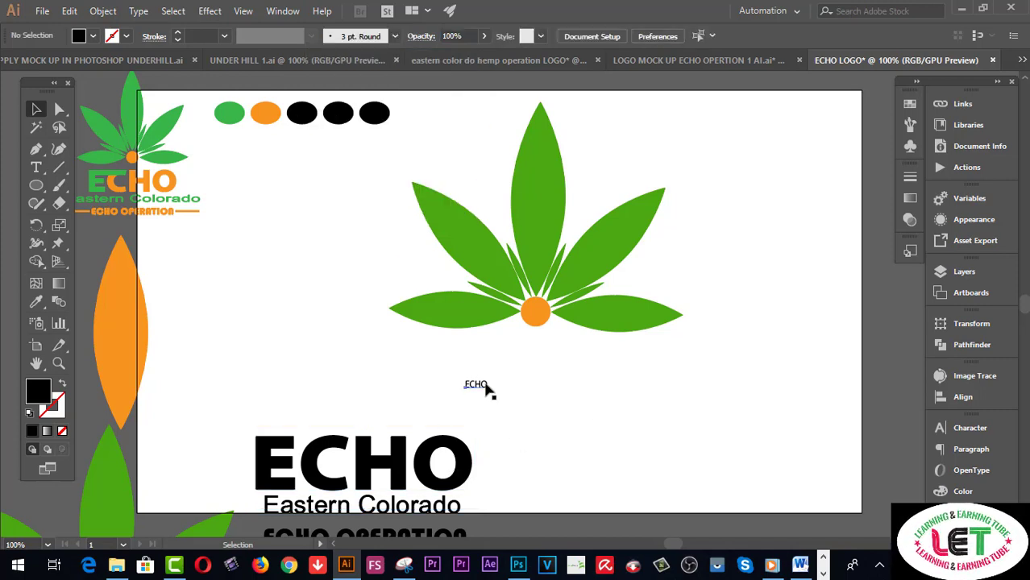
{"action": "left_click_drag", "start_coordinate": [486, 388], "coordinate": [193, 301]}
Alt-drag a copy of the bold ECHO lettering centred beneath the leaf fan
{"action": "left_click", "coordinate": [461, 466]}
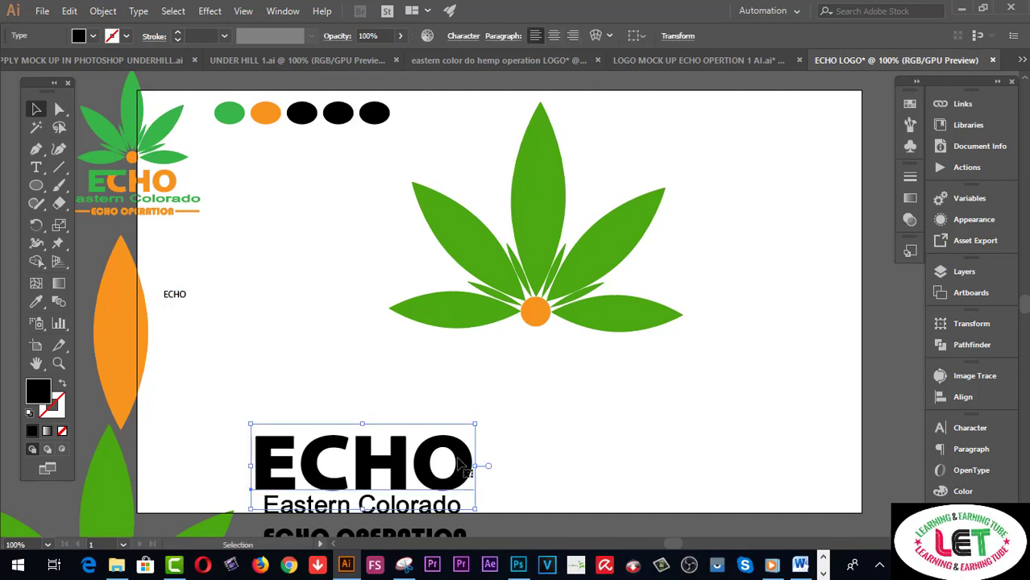
{"action": "left_click_drag", "start_coordinate": [462, 465], "coordinate": [626, 372]}
{"action": "left_click", "coordinate": [646, 436]}
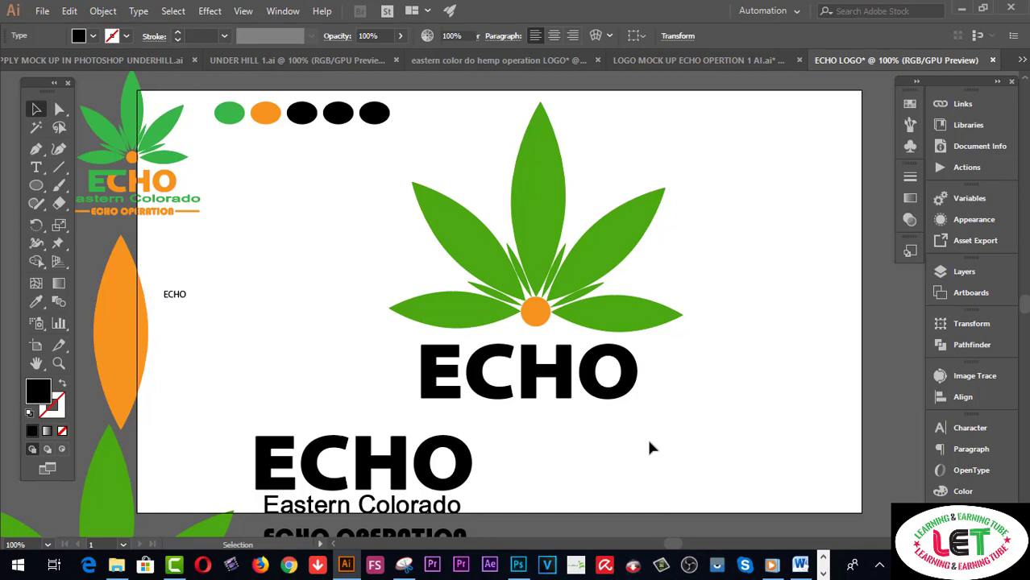
Move the Eastern Colorado text group down-left and select the ECHO under the leaf
{"action": "left_click", "coordinate": [435, 478]}
{"action": "scroll", "coordinate": [617, 417], "scroll_direction": "down", "scroll_amount": 2}
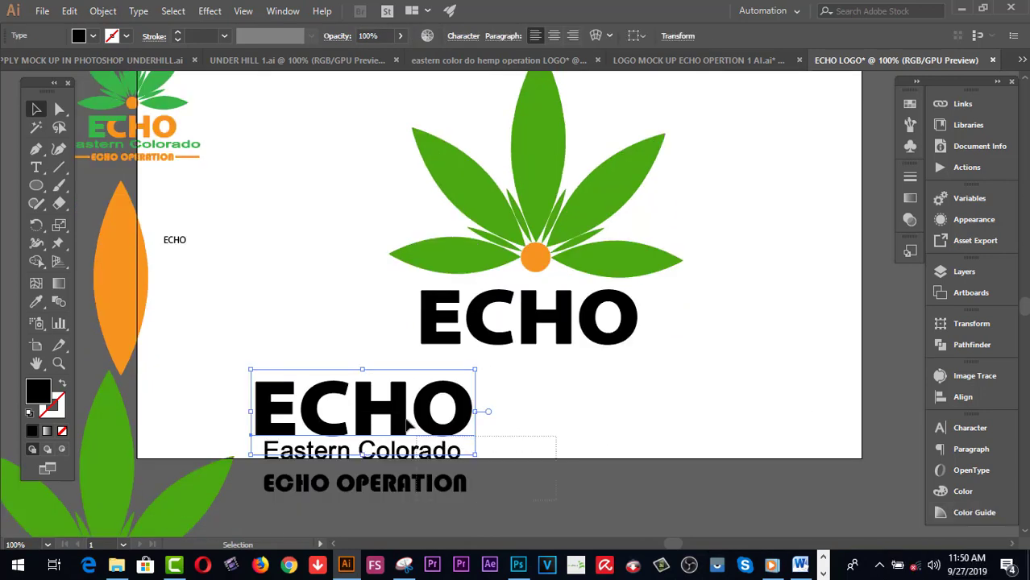
{"action": "left_click_drag", "start_coordinate": [429, 419], "coordinate": [394, 510]}
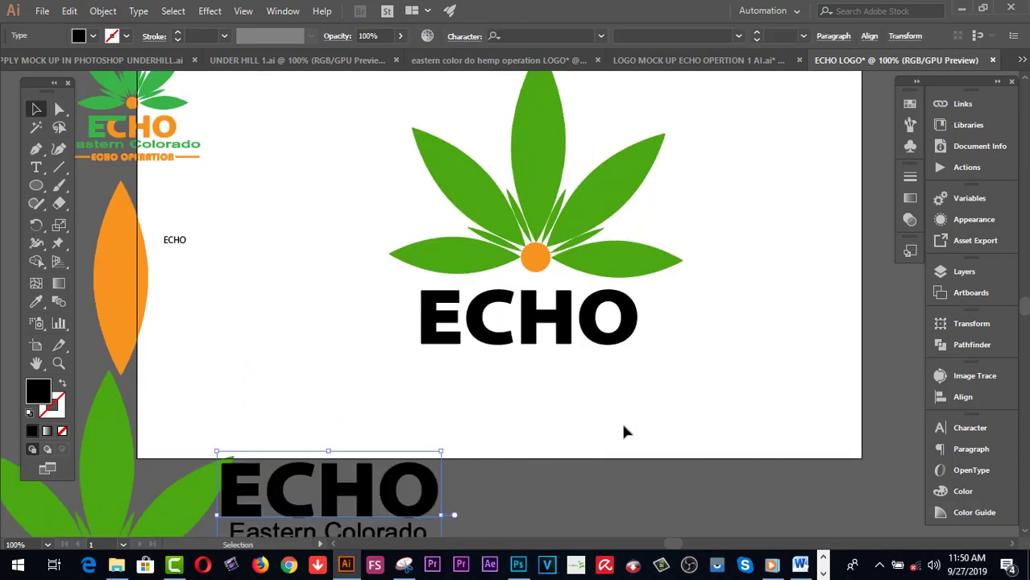
{"action": "left_click", "coordinate": [620, 421]}
{"action": "left_click", "coordinate": [609, 345]}
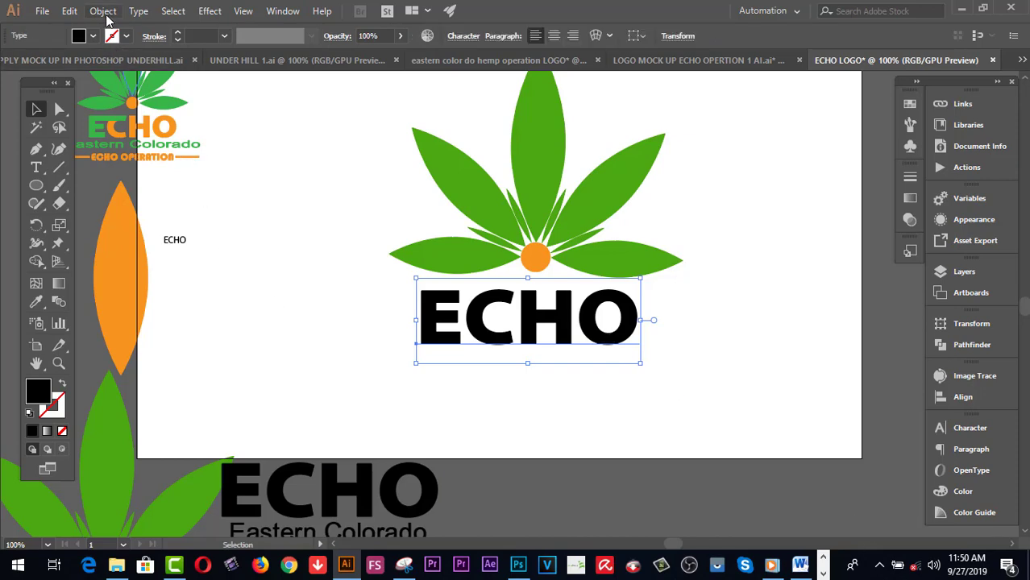
Expand the ECHO text into outlines with Object > Expand, then ungroup it
{"action": "left_click", "coordinate": [104, 13]}
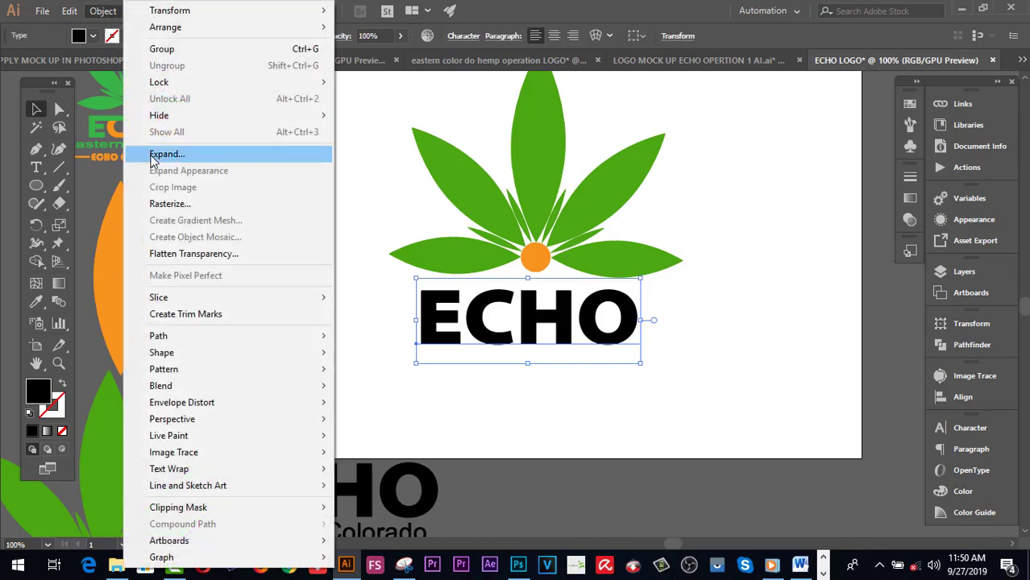
{"action": "left_click", "coordinate": [152, 154]}
{"action": "left_click", "coordinate": [480, 366]}
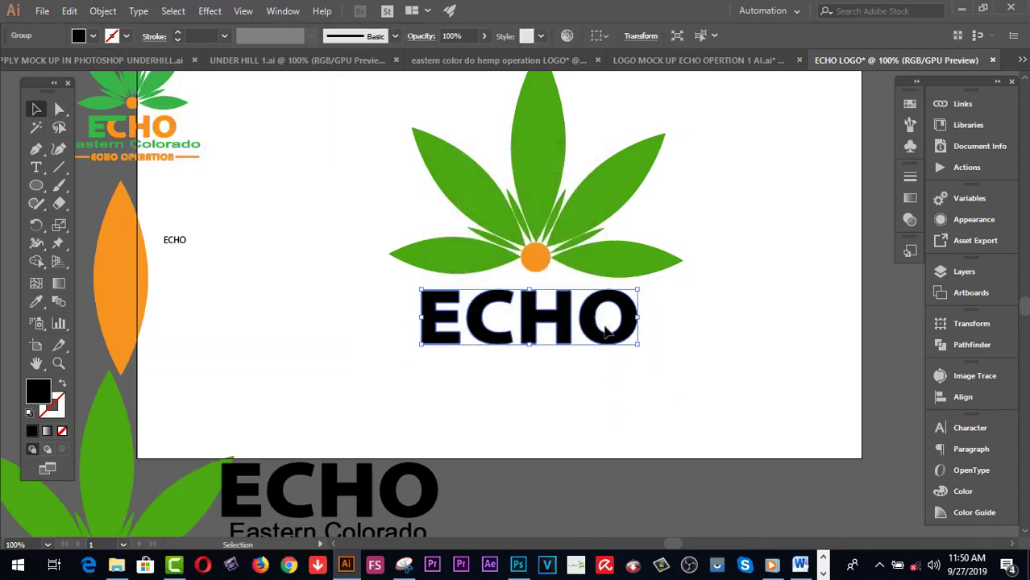
{"action": "left_click", "coordinate": [105, 13]}
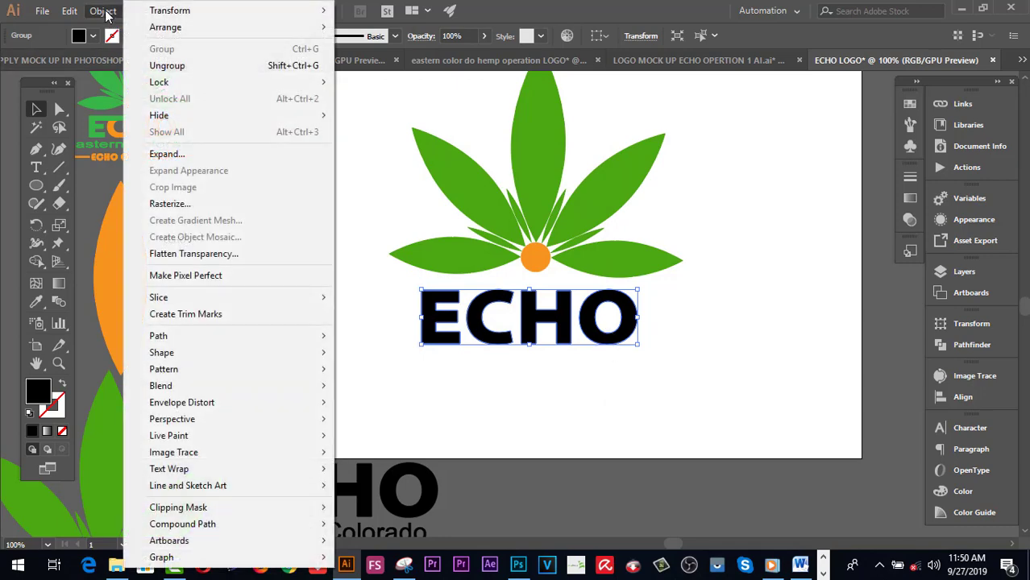
{"action": "left_click", "coordinate": [161, 65]}
Confirm the letter C selects on its own, then zoom in on ECHO
{"action": "left_click", "coordinate": [685, 326]}
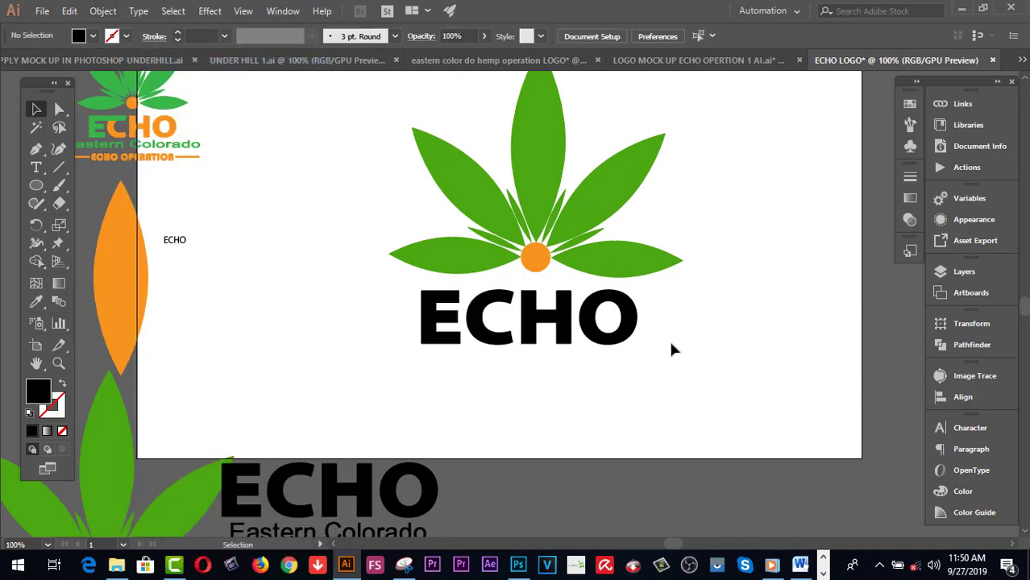
{"action": "left_click", "coordinate": [497, 346]}
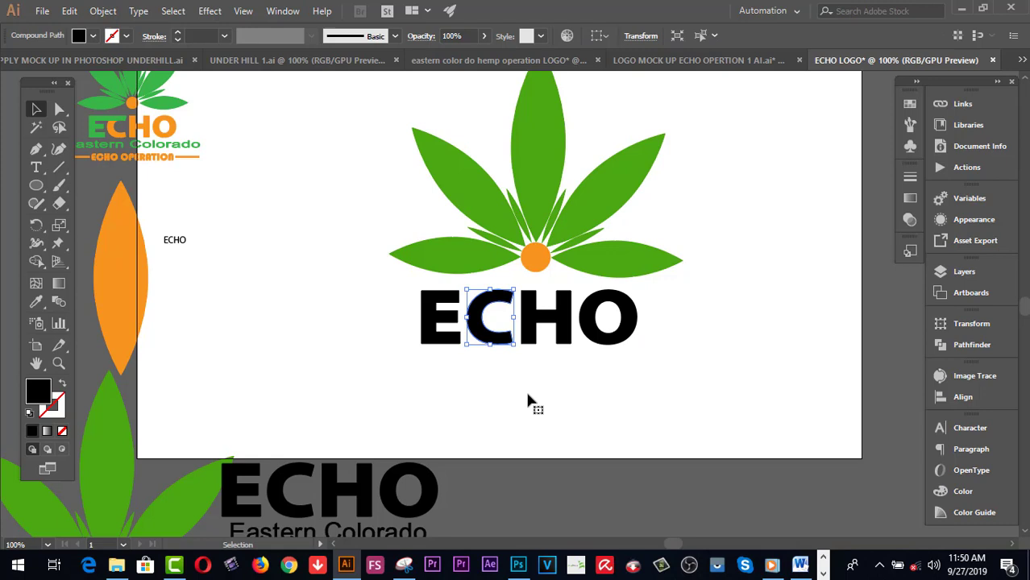
{"action": "left_click", "coordinate": [380, 306]}
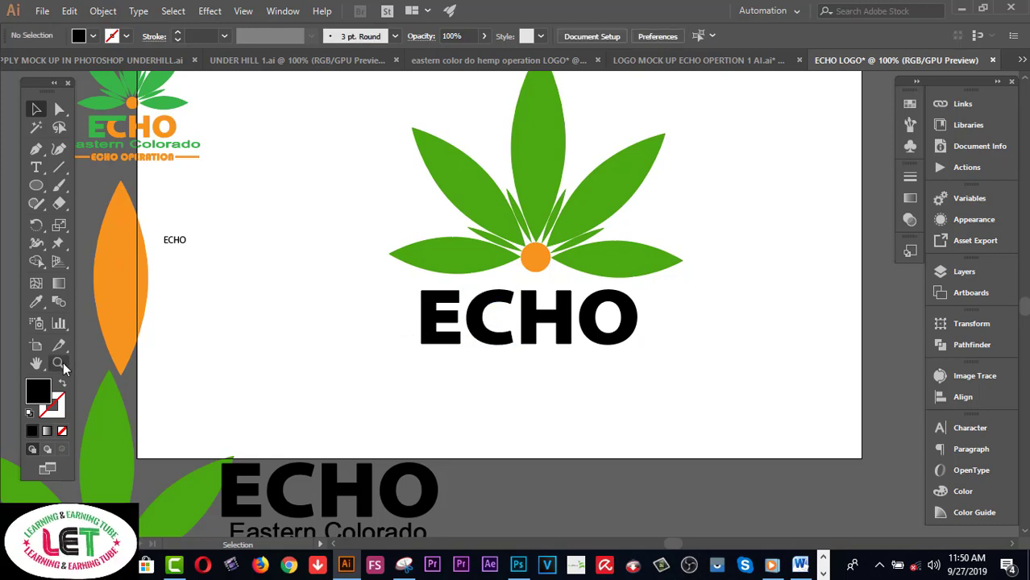
{"action": "key", "text": "z"}
{"action": "left_click", "coordinate": [491, 310]}
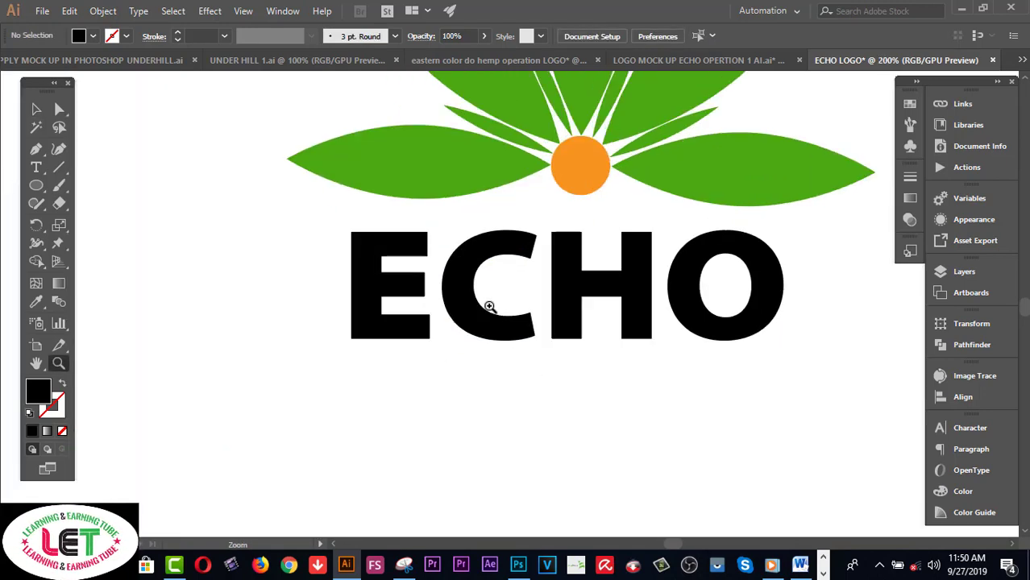
Draw a thin black rectangle, about 94.5 × 15.9 px, across the tops of E and C
{"action": "left_click", "coordinate": [516, 302]}
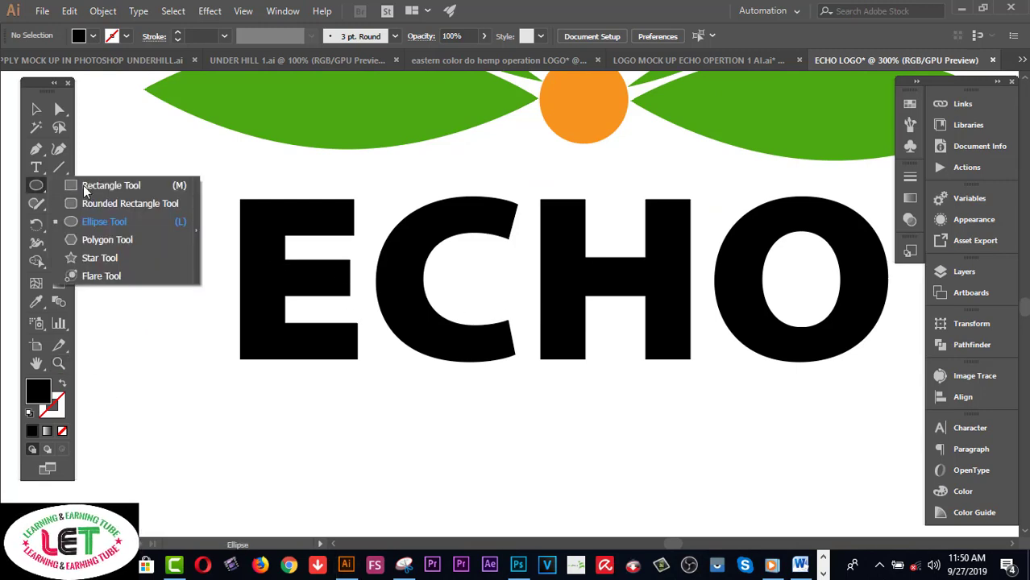
{"action": "left_click_drag", "start_coordinate": [38, 188], "coordinate": [80, 184]}
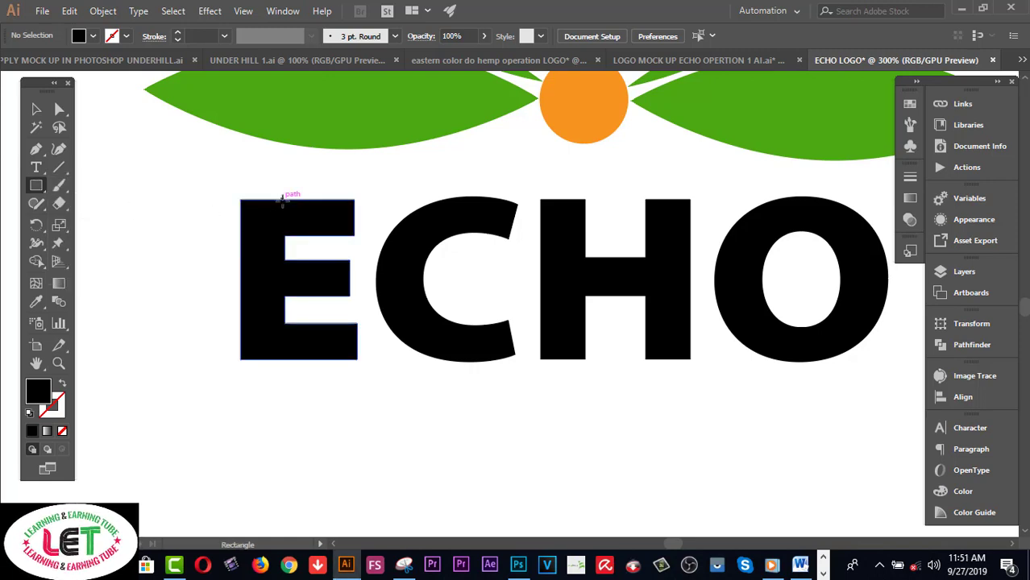
{"action": "left_click_drag", "start_coordinate": [282, 200], "coordinate": [496, 235]}
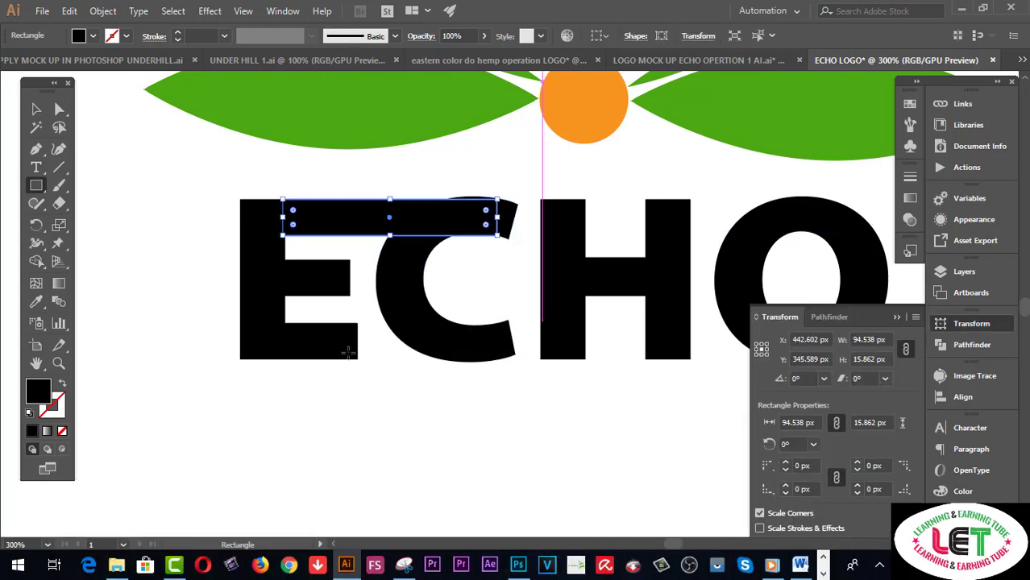
{"action": "left_click", "coordinate": [58, 363]}
{"action": "left_click", "coordinate": [492, 257]}
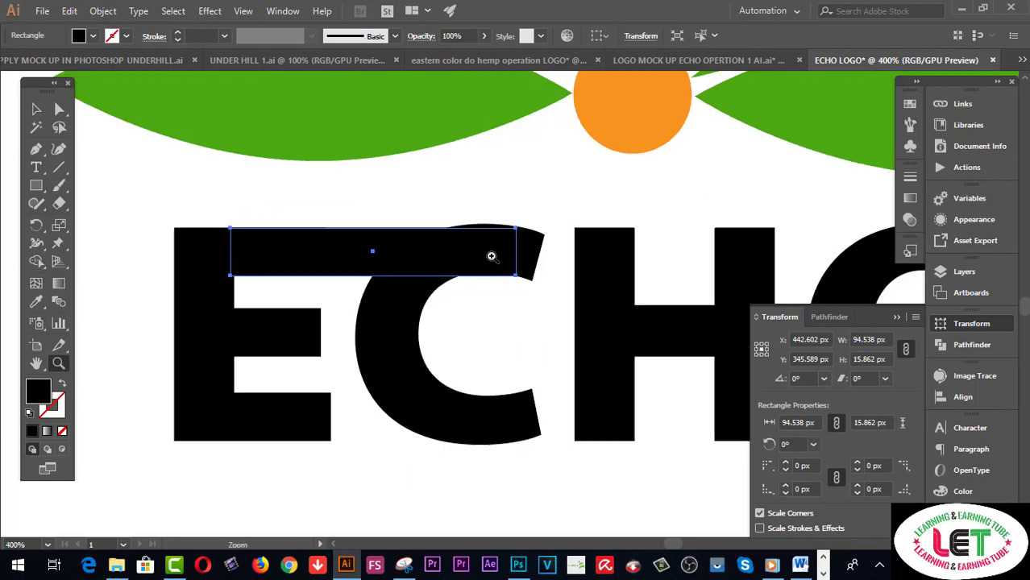
{"action": "left_click", "coordinate": [453, 327]}
{"action": "left_click", "coordinate": [36, 363]}
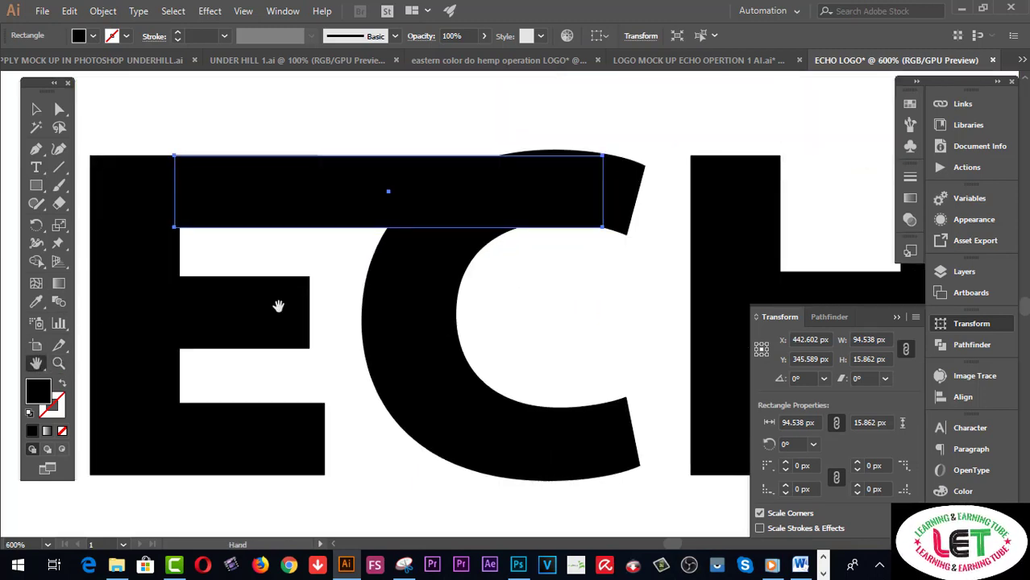
{"action": "left_click_drag", "start_coordinate": [275, 305], "coordinate": [310, 299]}
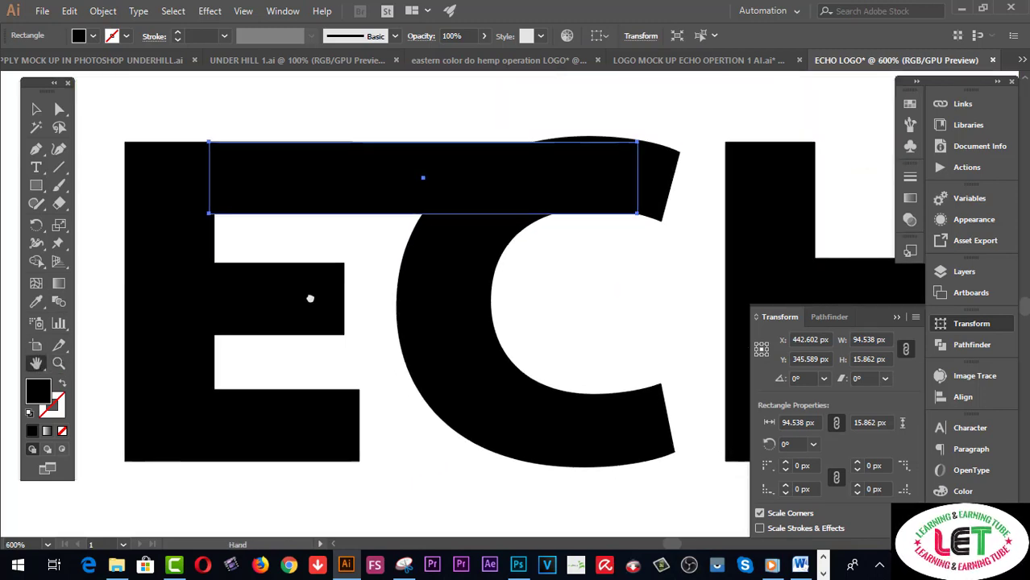
Narrow the bar to 79.5 px wide by trimming both ends inward
{"action": "left_click", "coordinate": [35, 110]}
{"action": "left_click_drag", "start_coordinate": [209, 178], "coordinate": [231, 177]}
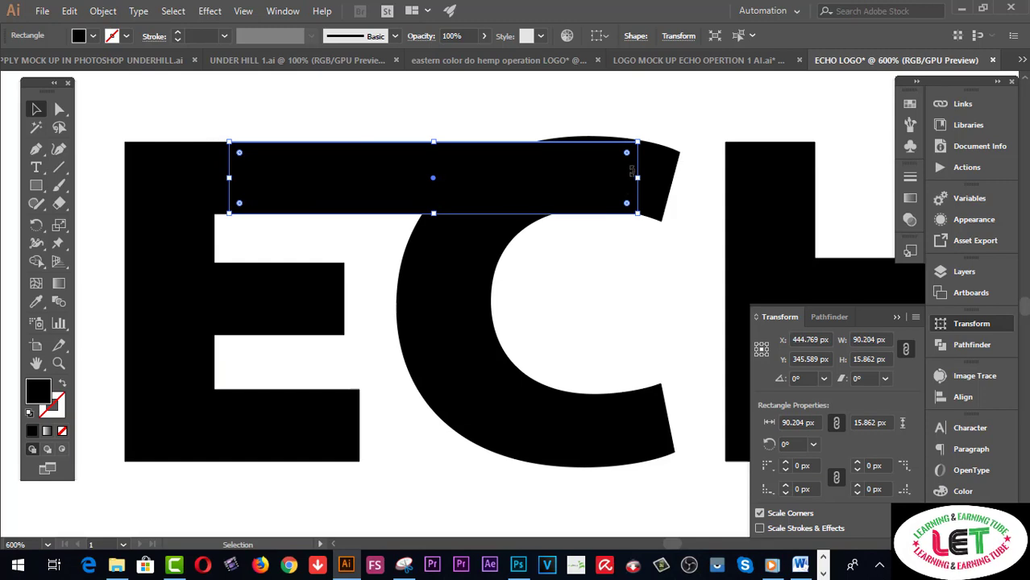
{"action": "left_click_drag", "start_coordinate": [636, 178], "coordinate": [590, 180]}
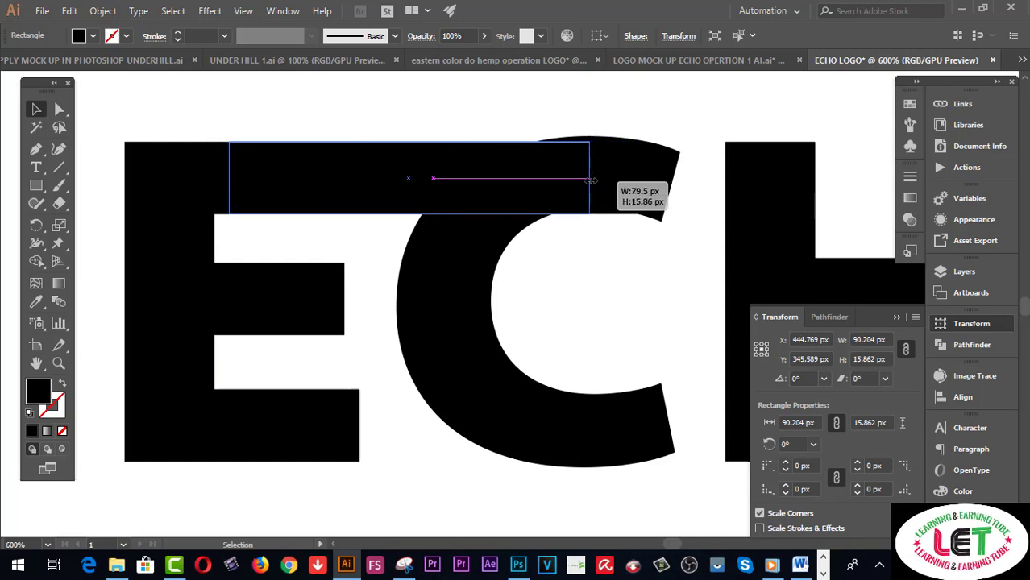
{"action": "left_click_drag", "start_coordinate": [590, 180], "coordinate": [591, 181]}
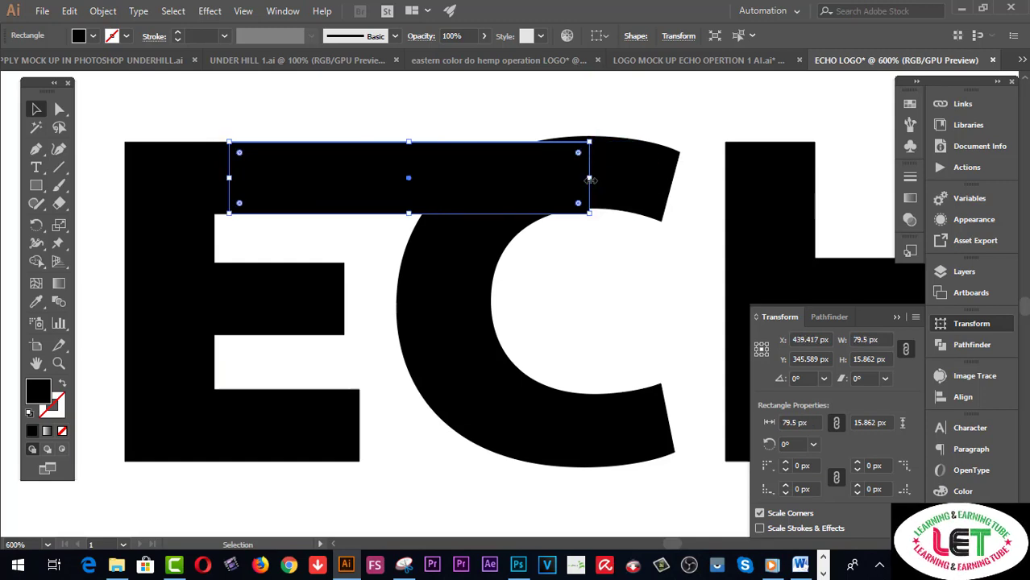
Fill the bar pink (E50C6E) and reselect it
{"action": "double_click", "coordinate": [37, 390]}
{"action": "left_click", "coordinate": [828, 176]}
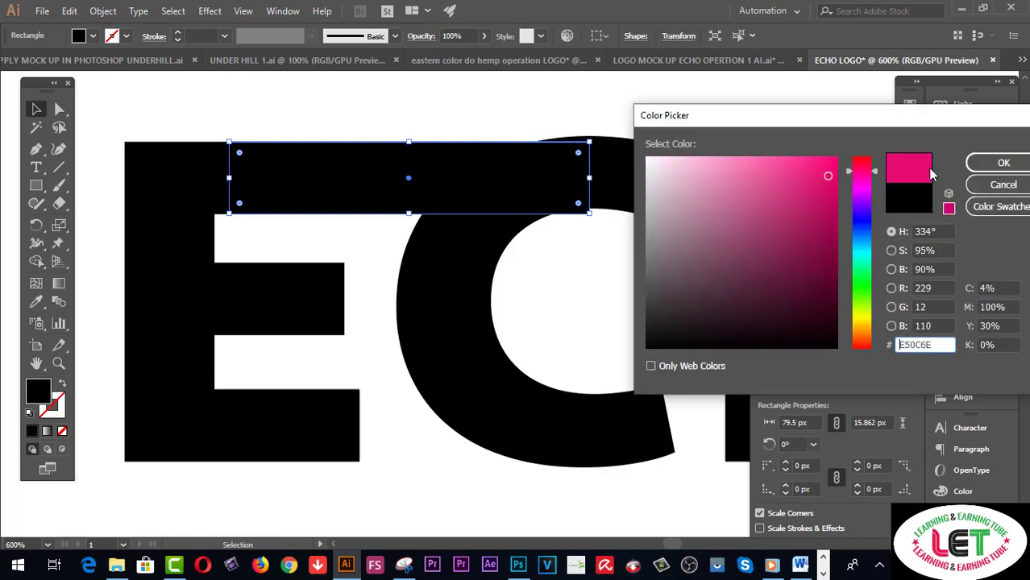
{"action": "left_click", "coordinate": [993, 165]}
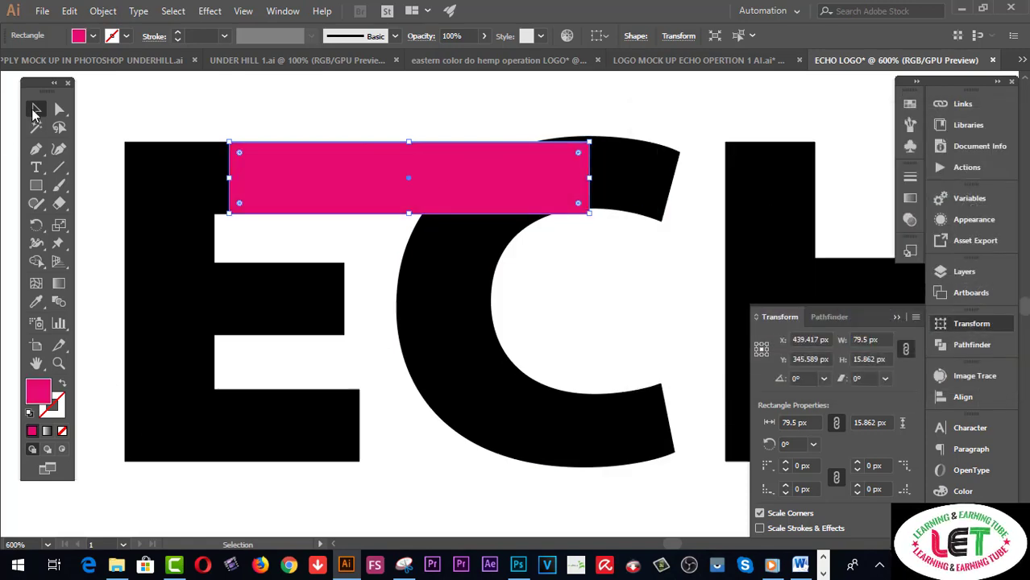
{"action": "left_click", "coordinate": [316, 121]}
{"action": "left_click", "coordinate": [350, 174]}
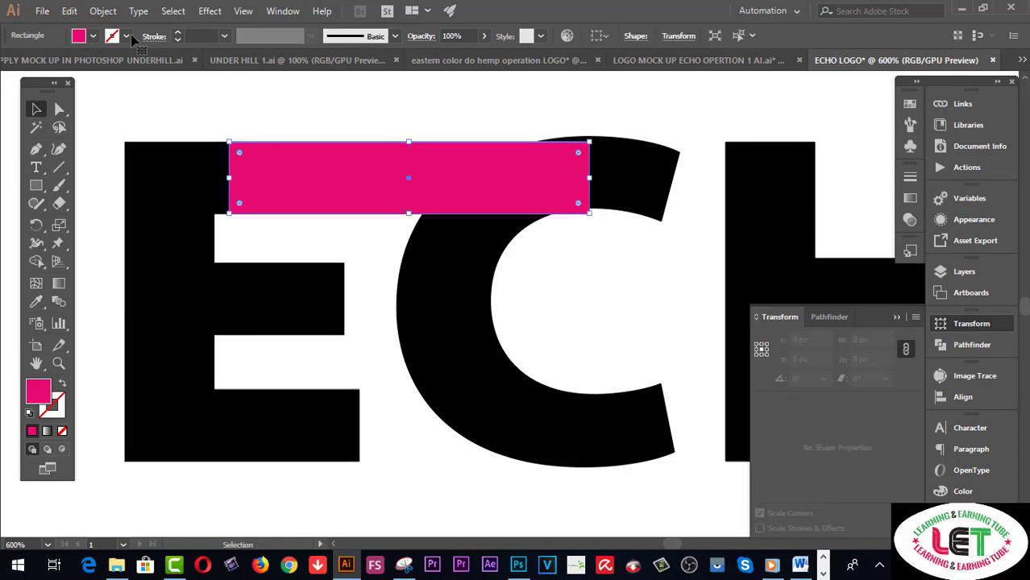
{"action": "left_click", "coordinate": [70, 11]}
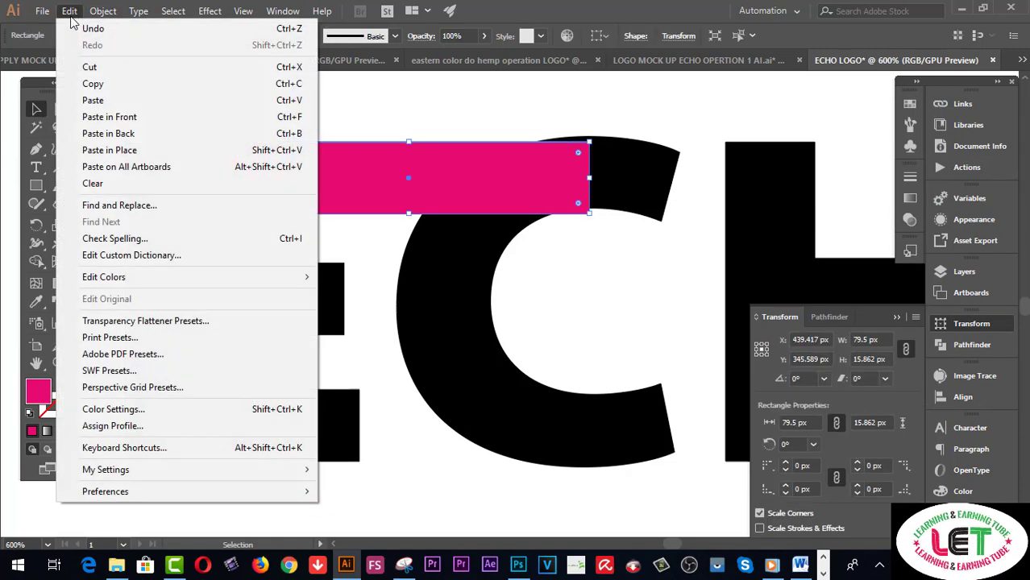
Copy the pink bar, paste it in place, and nudge the copy 1 px down
{"action": "left_click", "coordinate": [87, 85]}
{"action": "left_click", "coordinate": [69, 12]}
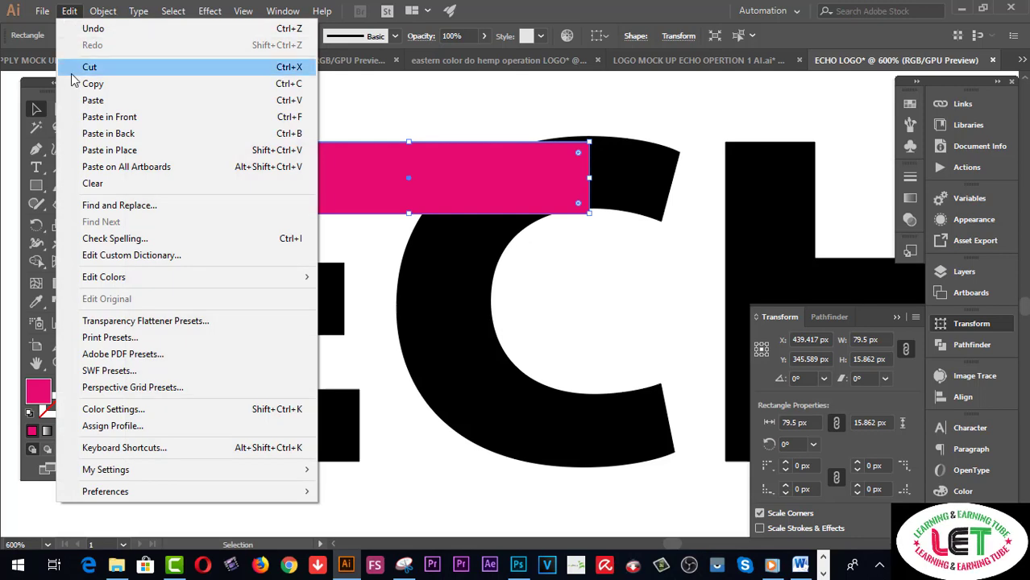
{"action": "left_click", "coordinate": [88, 150]}
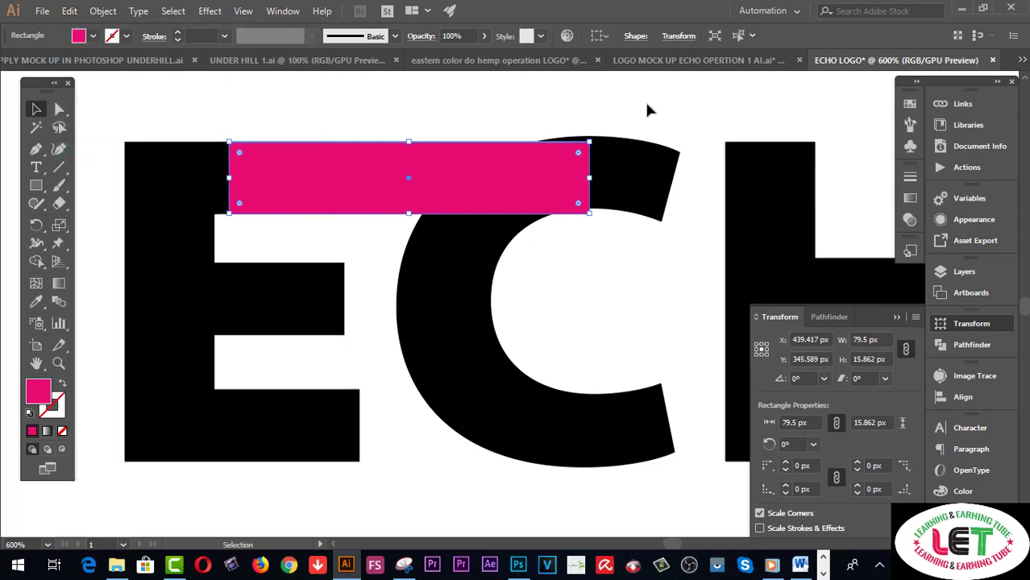
{"action": "key", "text": "Down"}
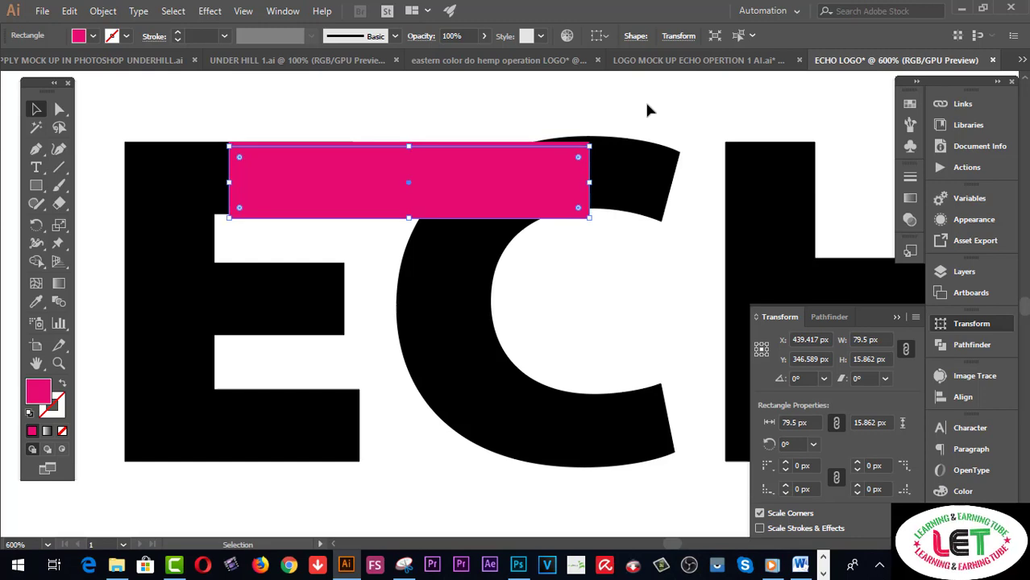
{"action": "left_click", "coordinate": [649, 108]}
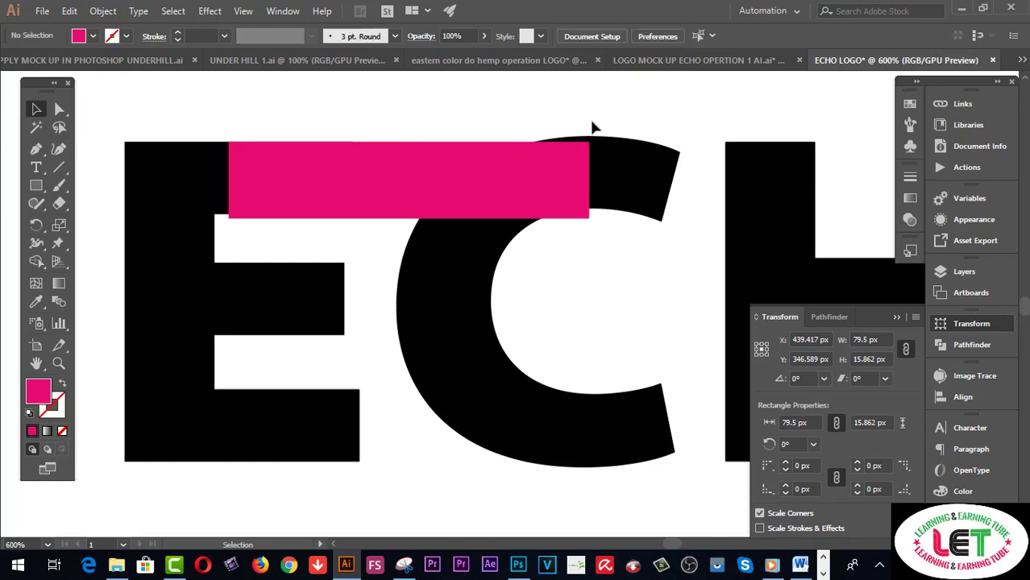
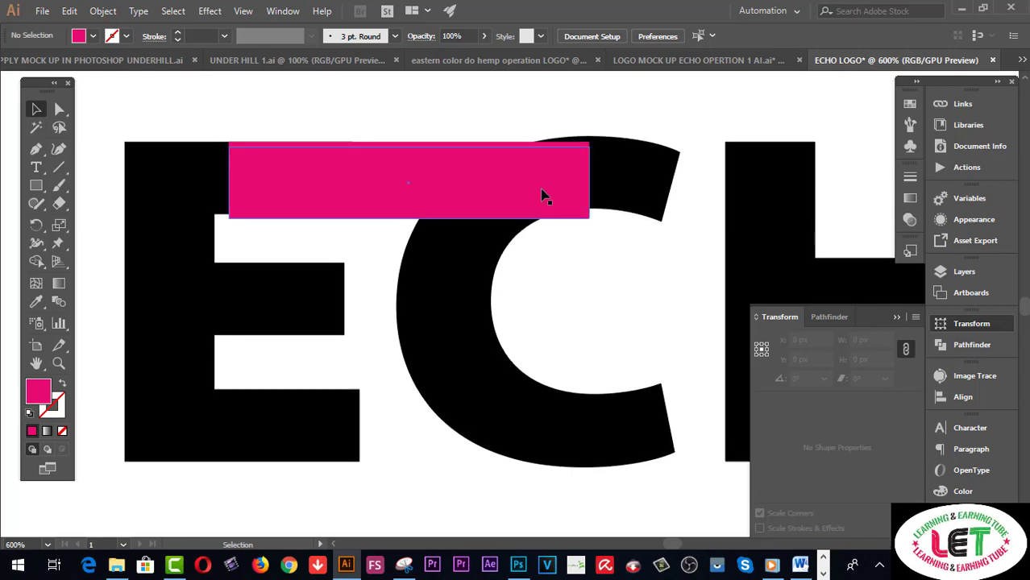
Duplicate the pink top bar, nudge it 1 px down and paste a copy over it
{"action": "left_click_drag", "start_coordinate": [543, 195], "coordinate": [393, 537], "text": "alt"}
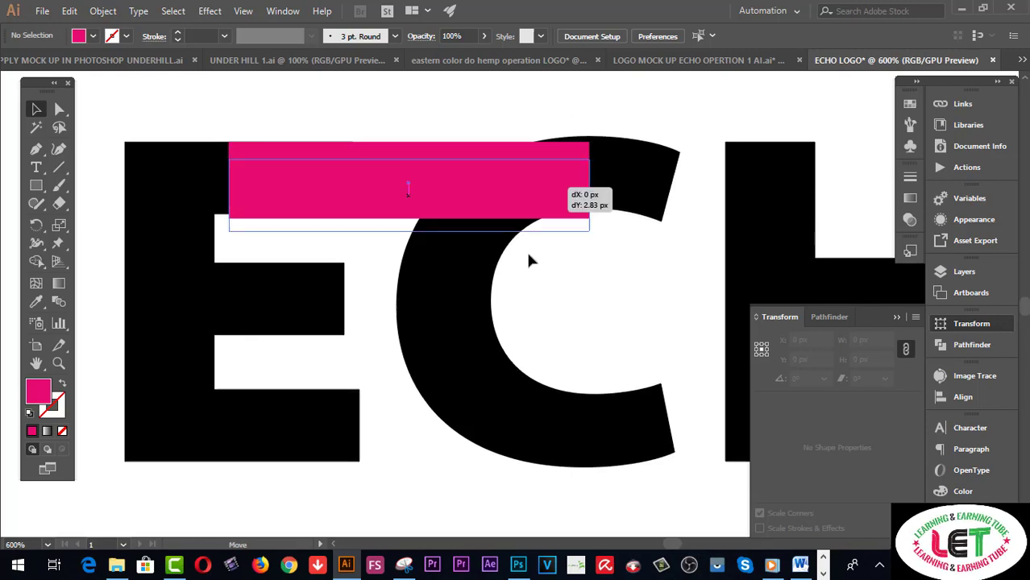
{"action": "left_click", "coordinate": [510, 181]}
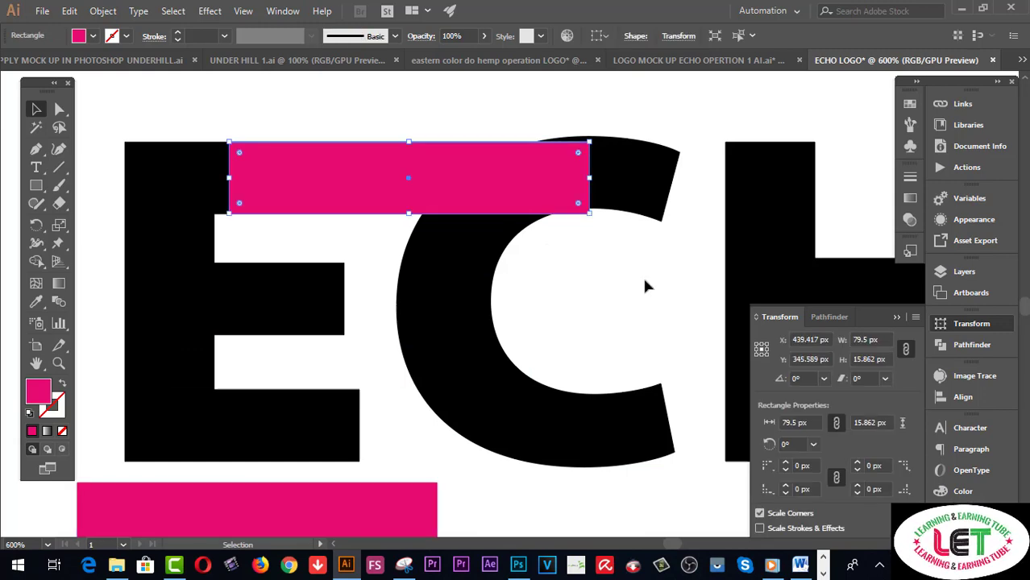
{"action": "key", "text": "Down"}
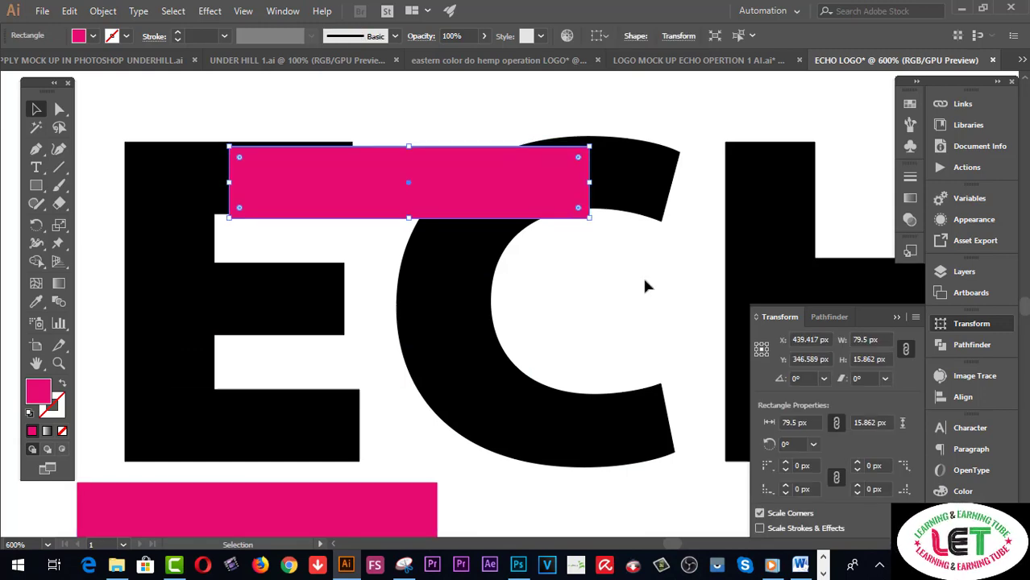
{"action": "key", "text": "a"}
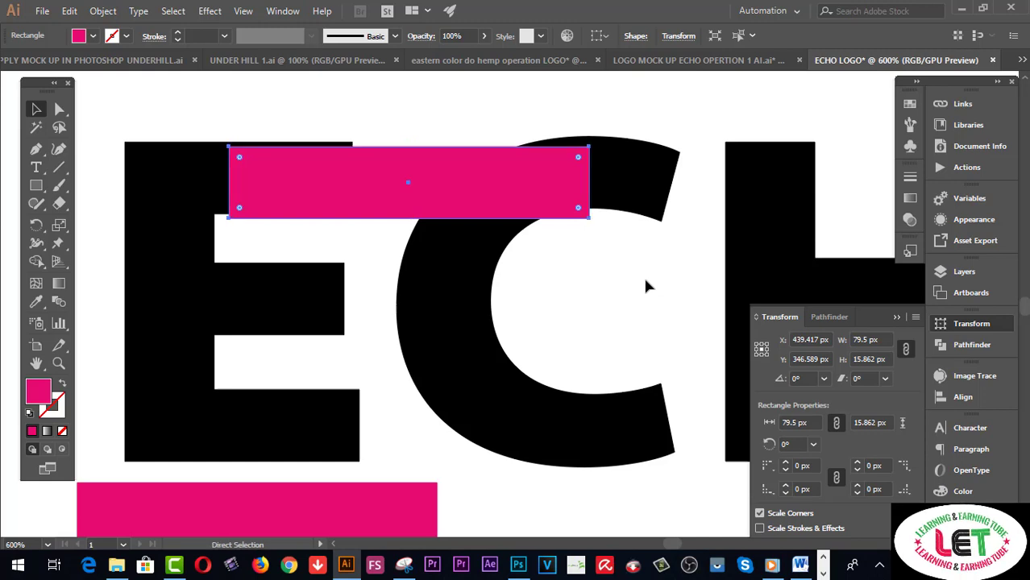
{"action": "key", "text": "ctrl+z"}
{"action": "key", "text": "ctrl+z"}
{"action": "key", "text": "v"}
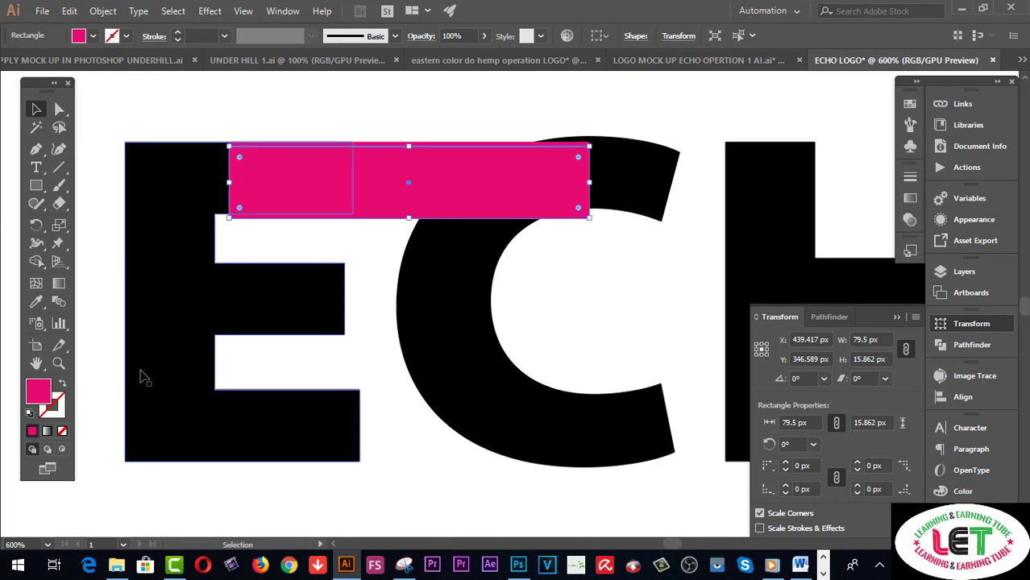
Fill the overlaid bar copy with blue #200FCE so a thin pink strip shows above
{"action": "double_click", "coordinate": [39, 394]}
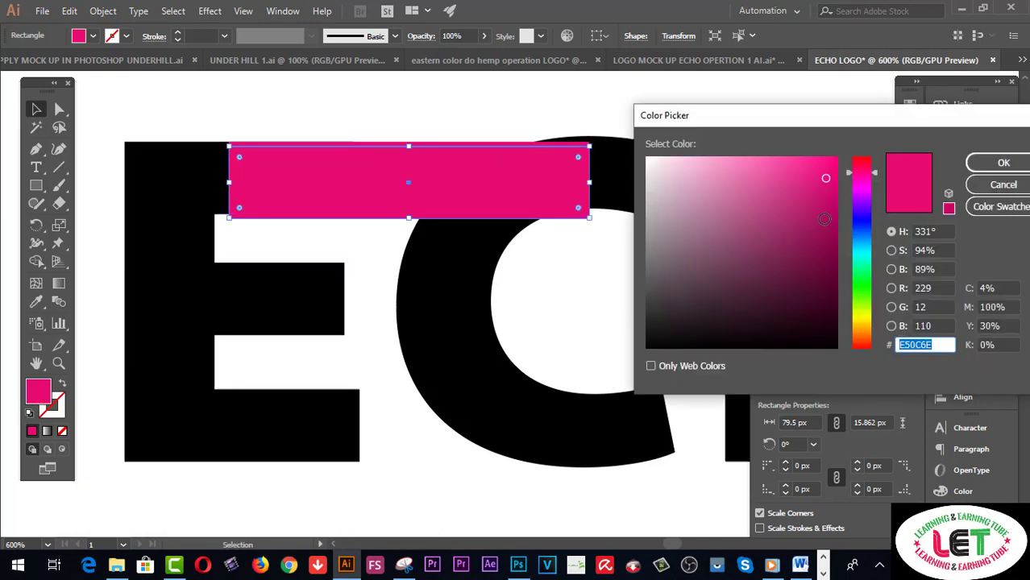
{"action": "left_click", "coordinate": [864, 222]}
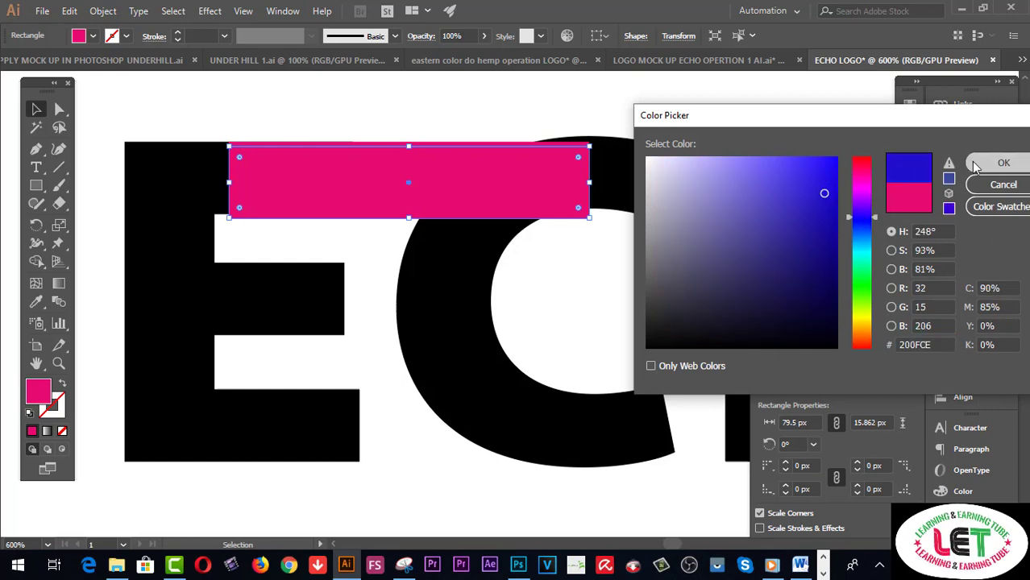
{"action": "left_click", "coordinate": [1003, 162]}
{"action": "left_click", "coordinate": [608, 108]}
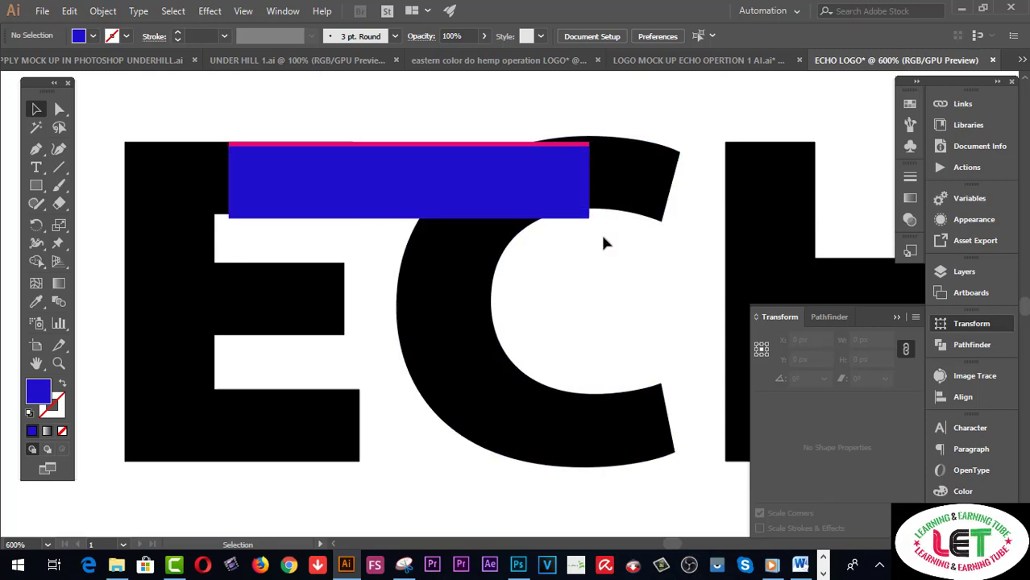
{"action": "left_click", "coordinate": [656, 188]}
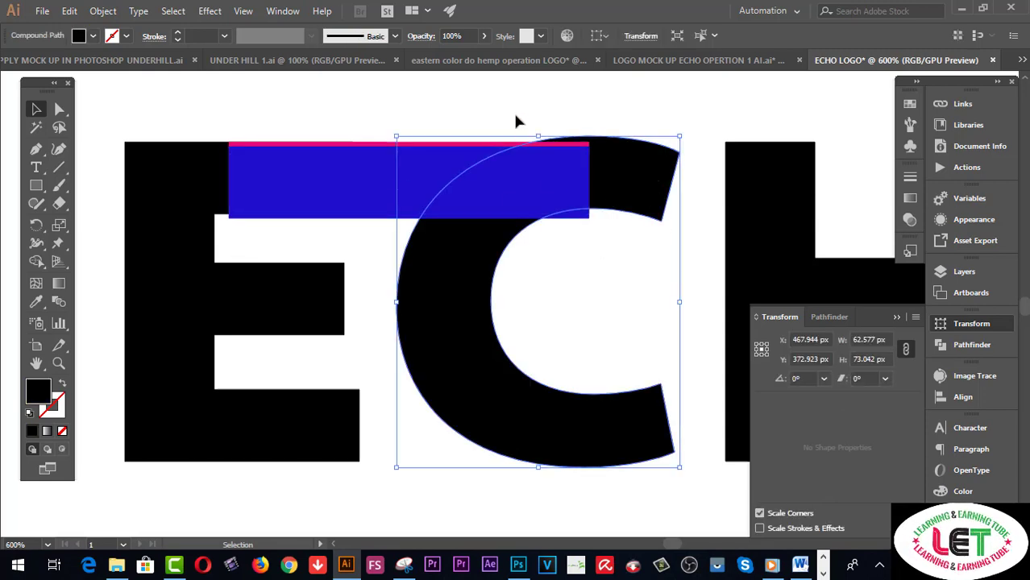
Merge the blue bar regions into a single shape with the Shape Builder
{"action": "left_click", "coordinate": [592, 238], "text": "shift"}
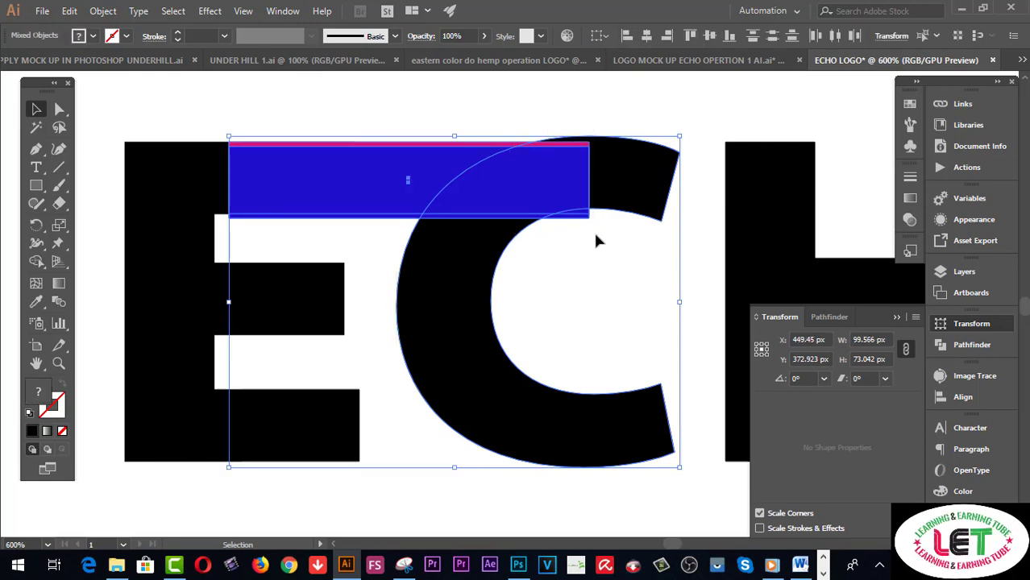
{"action": "left_click", "coordinate": [36, 263]}
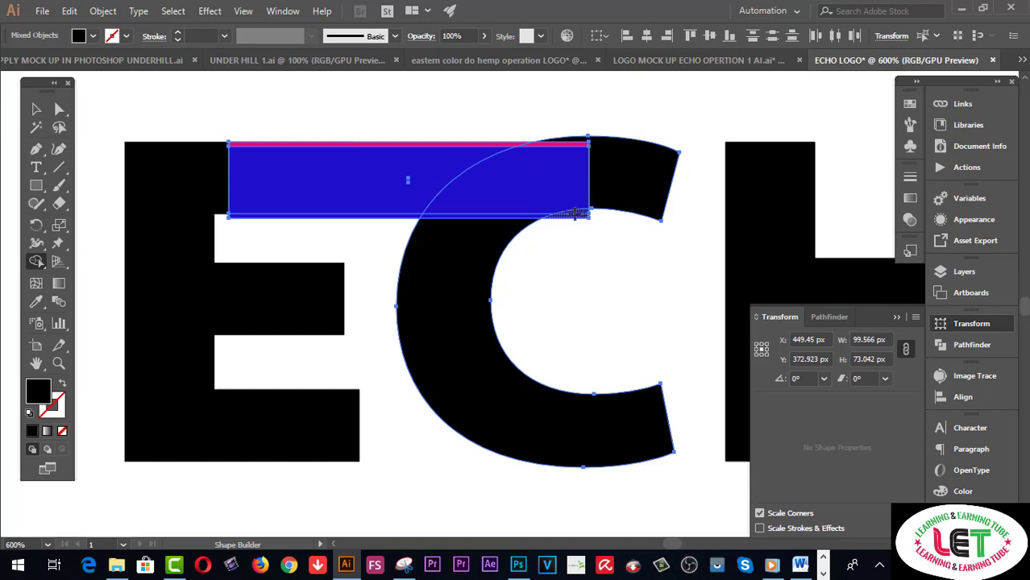
{"action": "left_click_drag", "start_coordinate": [575, 214], "coordinate": [414, 197]}
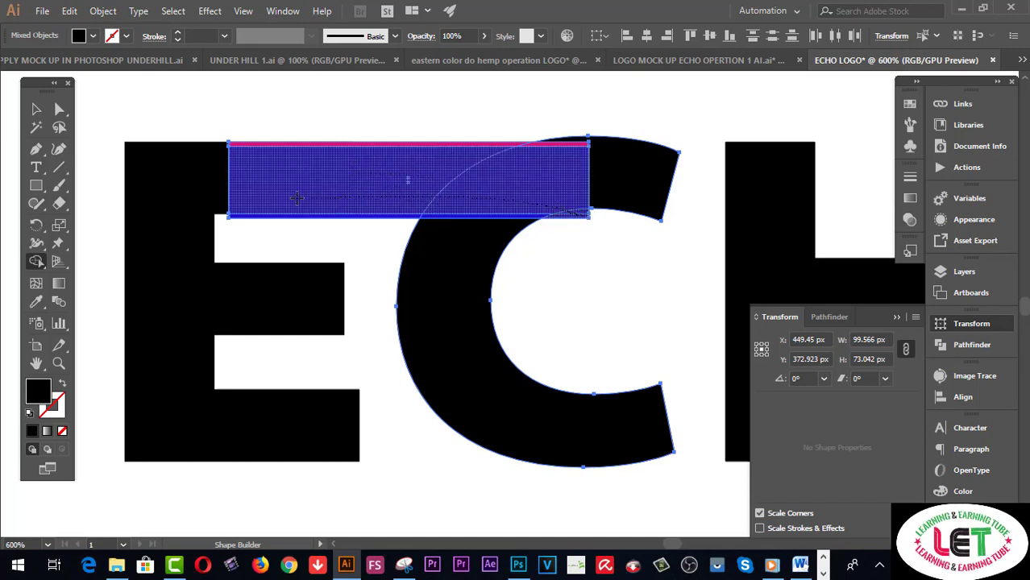
{"action": "left_click_drag", "start_coordinate": [239, 212], "coordinate": [233, 214]}
Trim the tiny sliver where the bar meets the C's inner curve
{"action": "key", "text": "ctrl+plus"}
{"action": "key", "text": "ctrl+plus"}
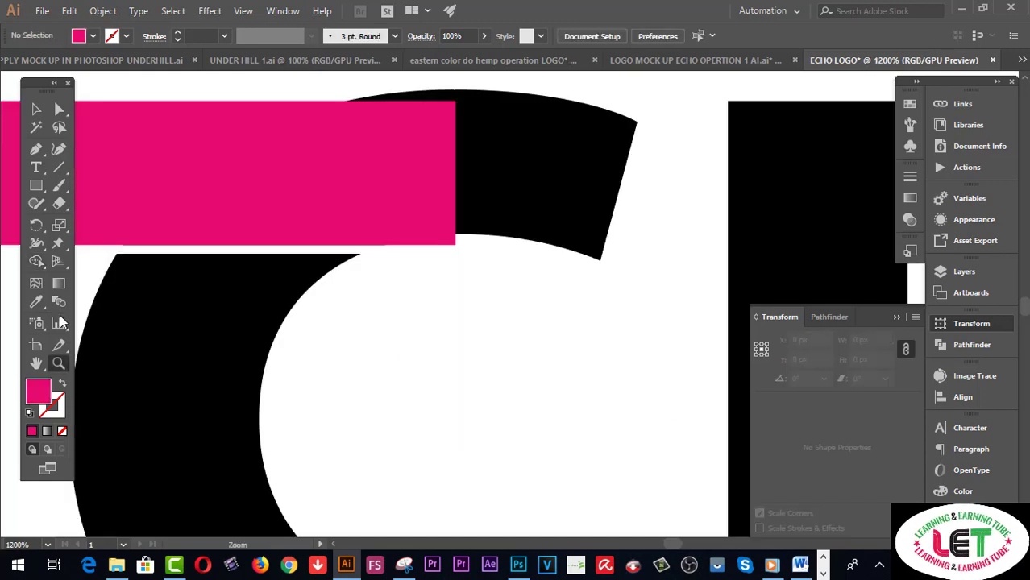
{"action": "key", "text": "h"}
{"action": "left_click_drag", "start_coordinate": [190, 317], "coordinate": [314, 324]}
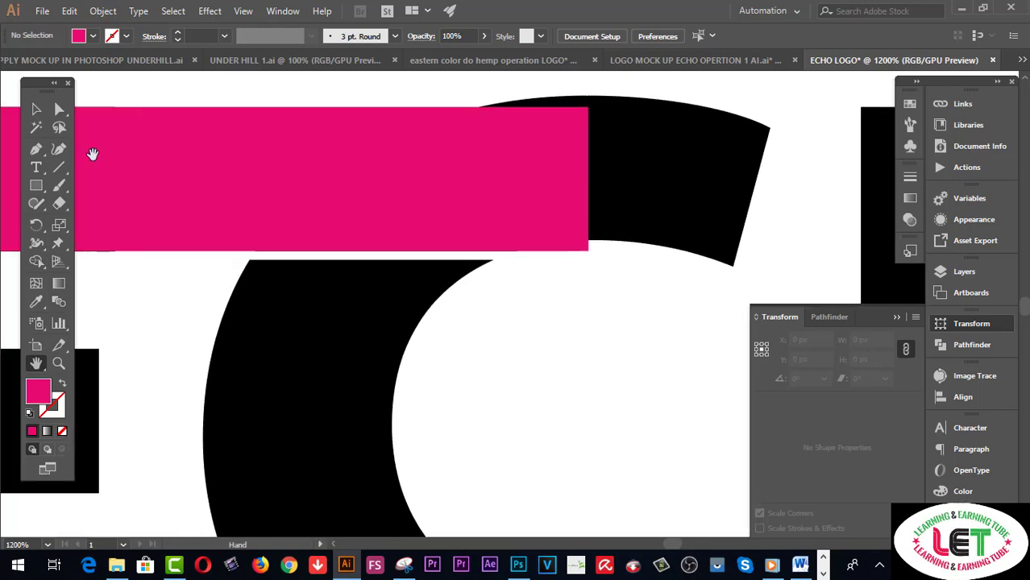
{"action": "key", "text": "v"}
{"action": "left_click", "coordinate": [568, 232]}
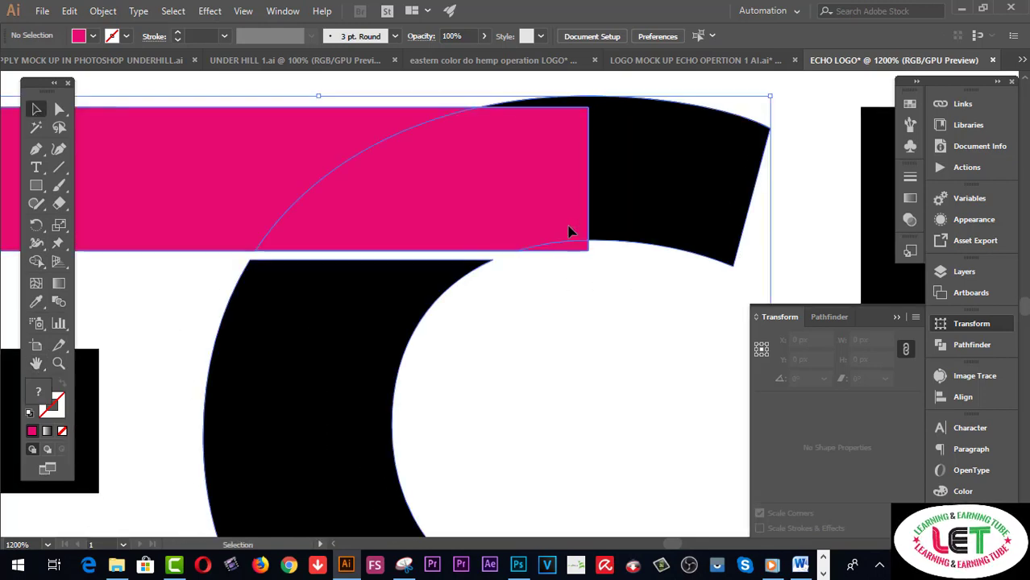
{"action": "left_click", "coordinate": [36, 261]}
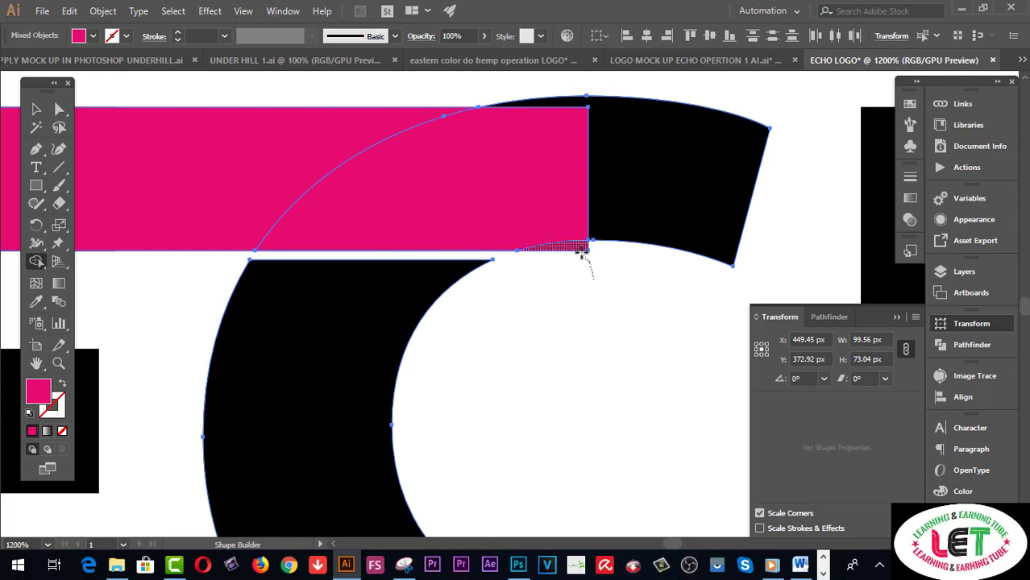
{"action": "left_click", "coordinate": [36, 108]}
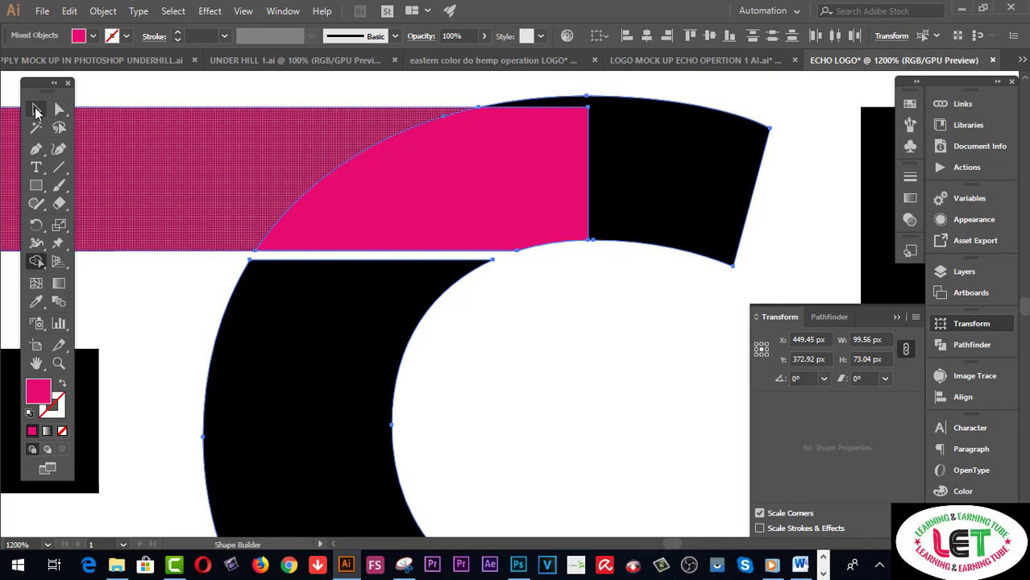
{"action": "left_click", "coordinate": [575, 330]}
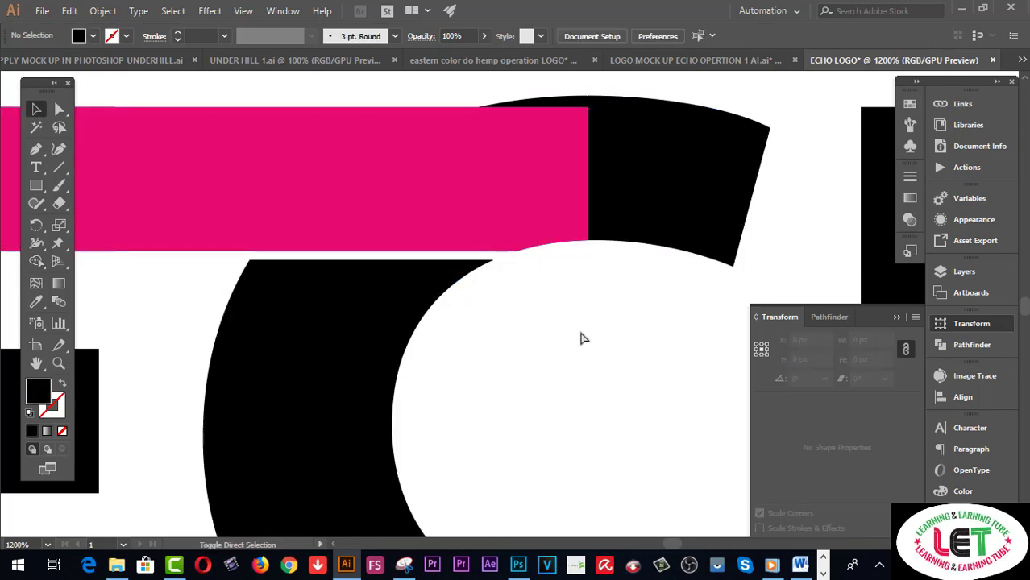
Unite the E, C and pink top bar into one shape with Pathfinder
{"action": "left_click", "coordinate": [407, 205], "text": "ctrl+alt"}
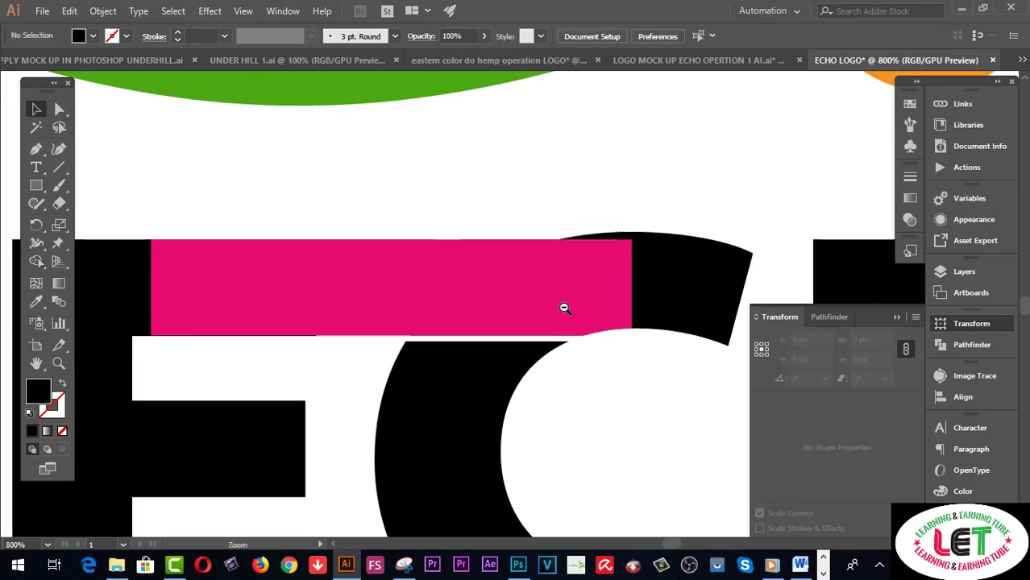
{"action": "left_click", "coordinate": [564, 308], "text": "ctrl+alt"}
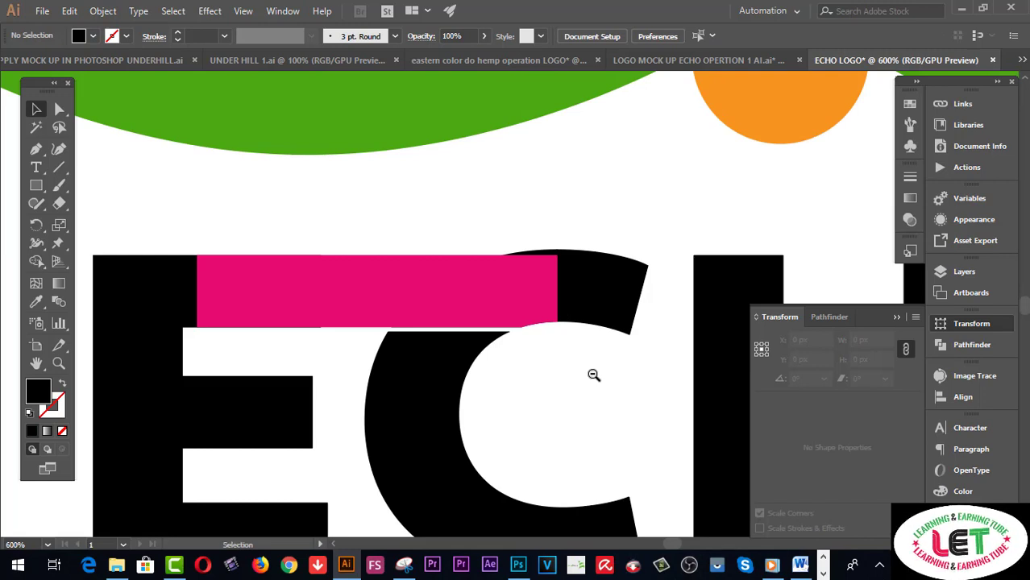
{"action": "left_click", "coordinate": [35, 363]}
{"action": "left_click_drag", "start_coordinate": [567, 380], "coordinate": [545, 343]}
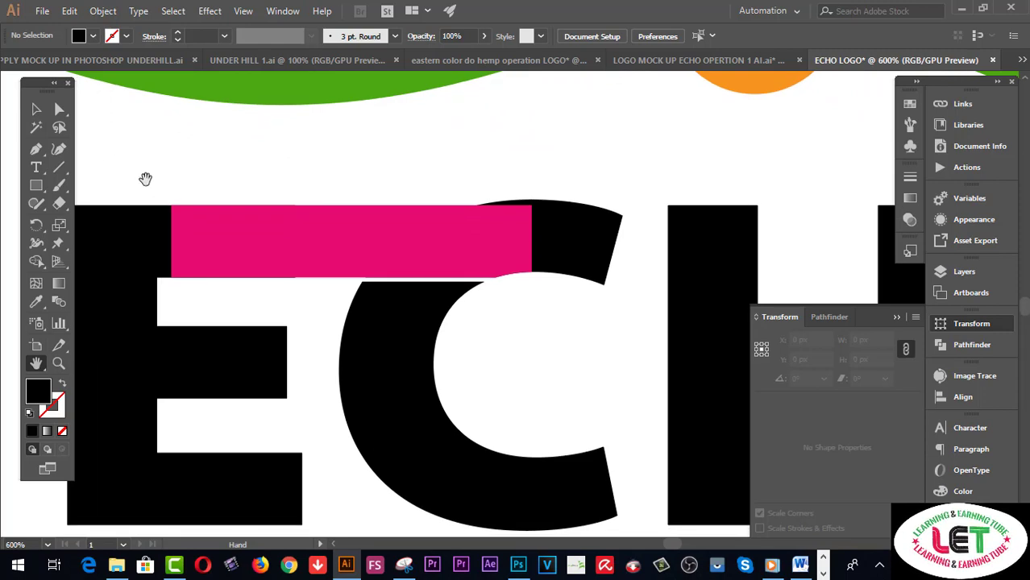
{"action": "left_click", "coordinate": [35, 109]}
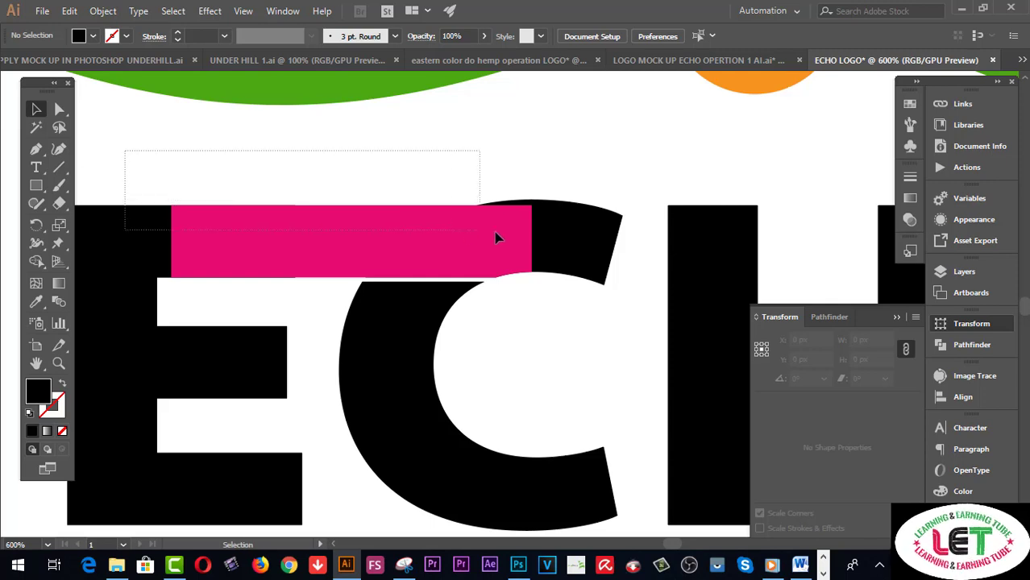
{"action": "left_click_drag", "start_coordinate": [179, 194], "coordinate": [505, 234]}
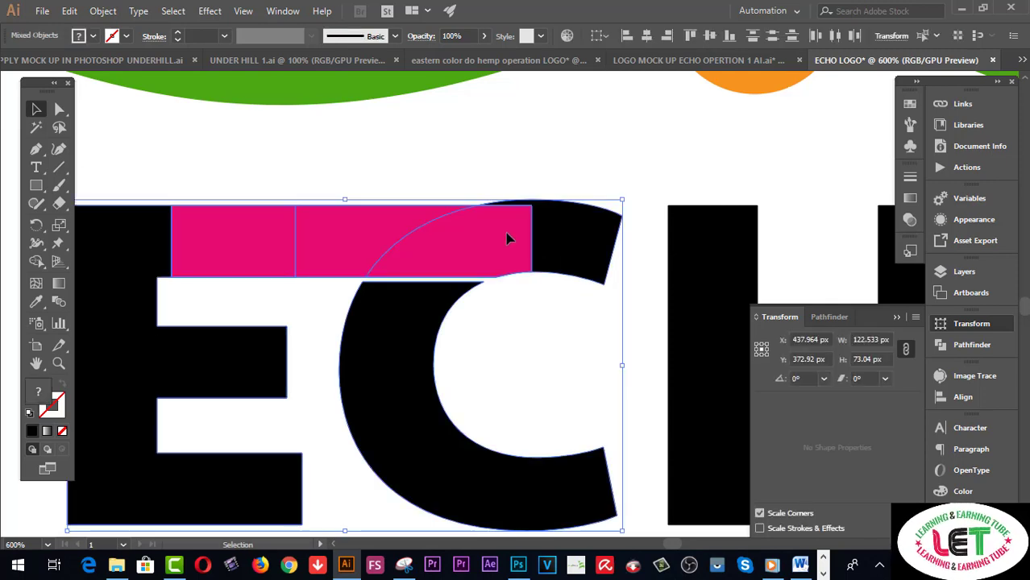
{"action": "left_click", "coordinate": [979, 346]}
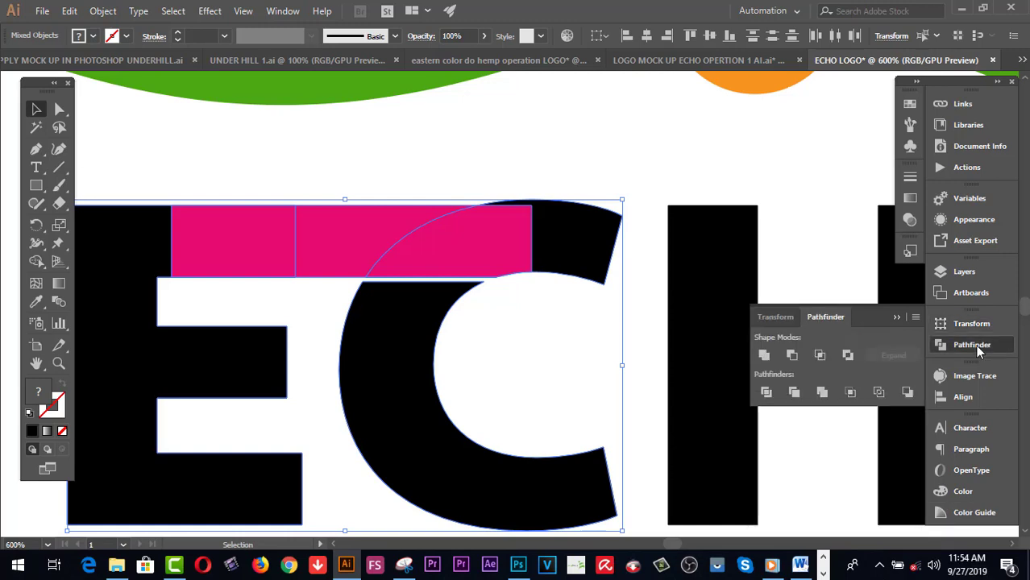
{"action": "left_click", "coordinate": [765, 358]}
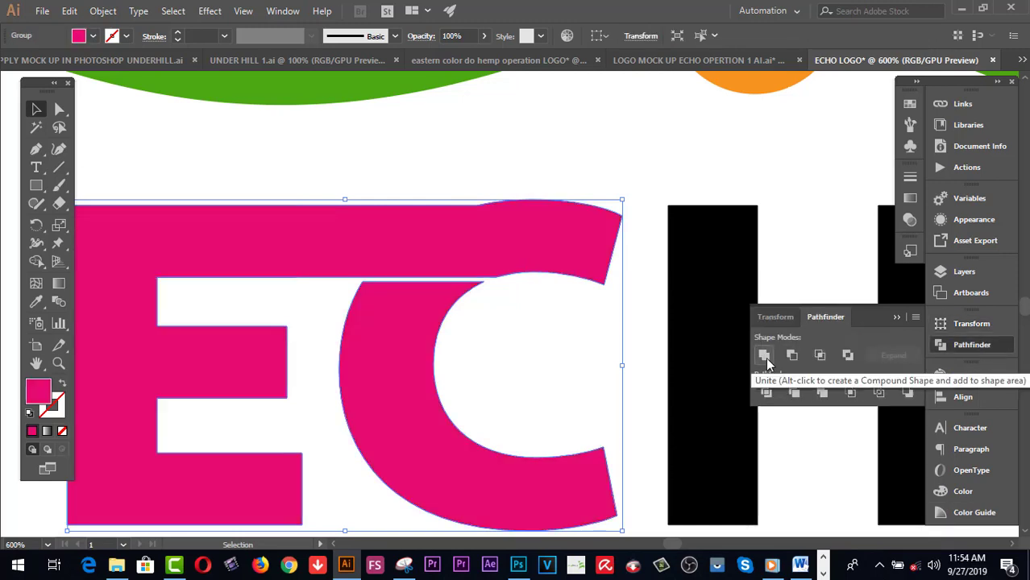
Recolour the merged shape black, sampled from the H
{"action": "left_click", "coordinate": [35, 303]}
{"action": "left_click", "coordinate": [708, 245]}
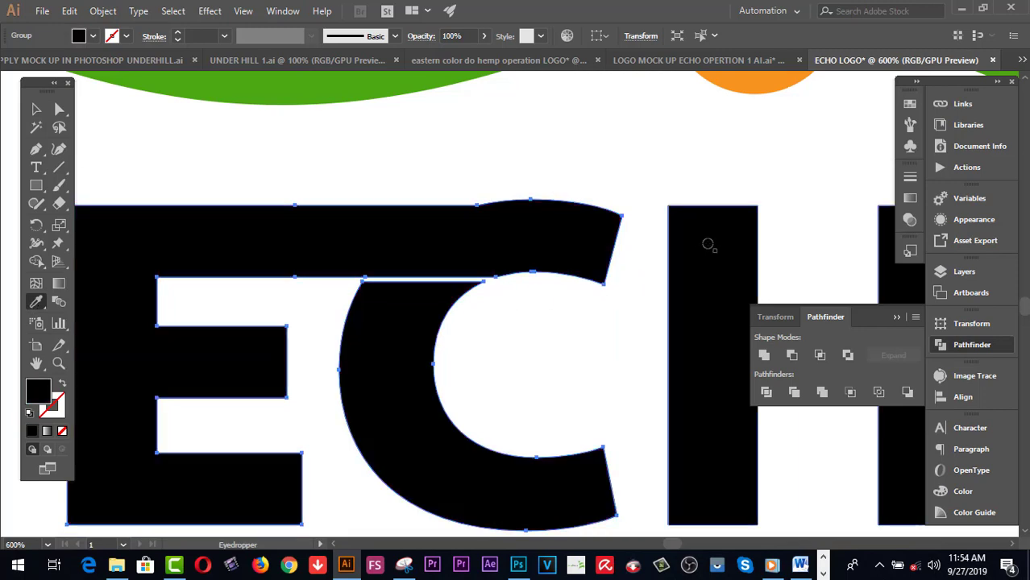
{"action": "left_click", "coordinate": [35, 108]}
{"action": "left_click", "coordinate": [220, 137]}
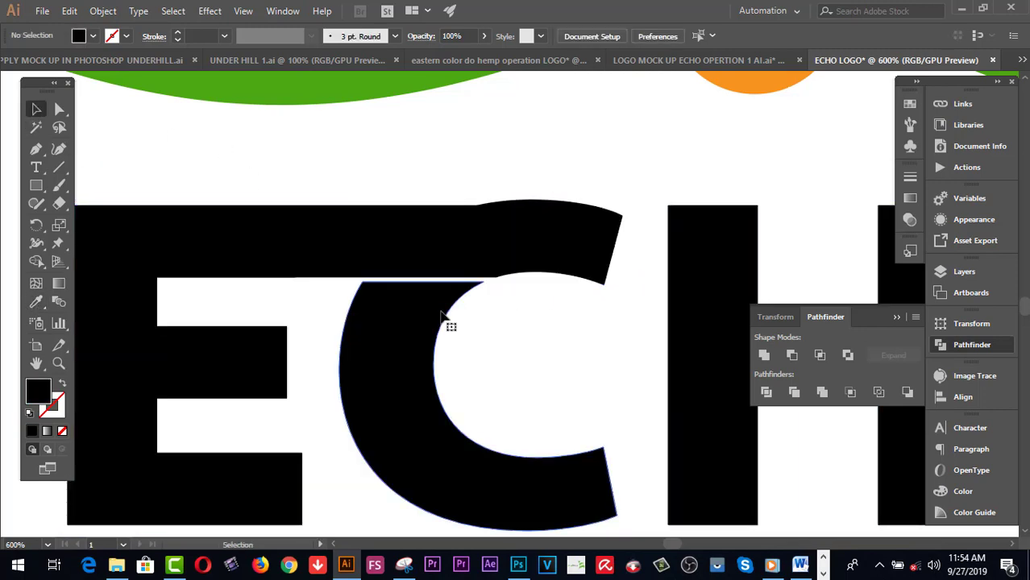
Ungroup the merged artwork into separate E and C shapes
{"action": "left_click", "coordinate": [444, 319]}
{"action": "right_click", "coordinate": [441, 314]}
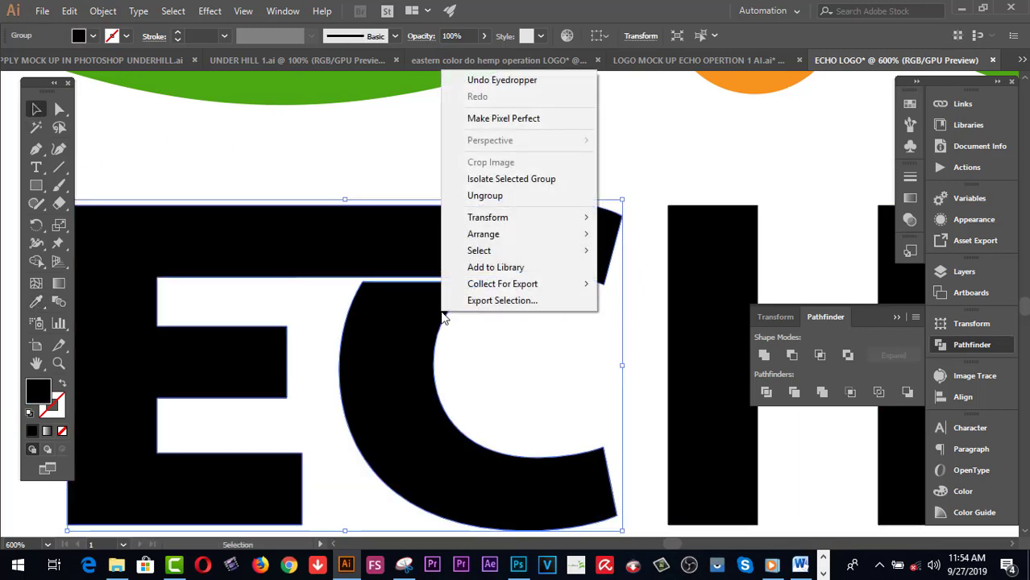
{"action": "left_click", "coordinate": [486, 196]}
{"action": "left_click", "coordinate": [391, 166]}
{"action": "left_click", "coordinate": [400, 329]}
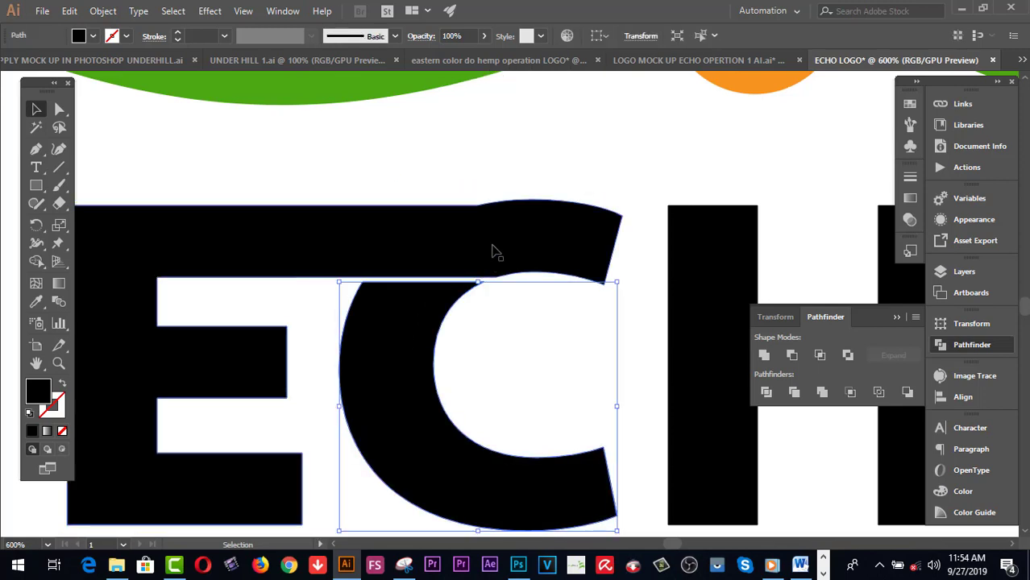
{"action": "left_click", "coordinate": [513, 219]}
{"action": "left_click", "coordinate": [548, 173]}
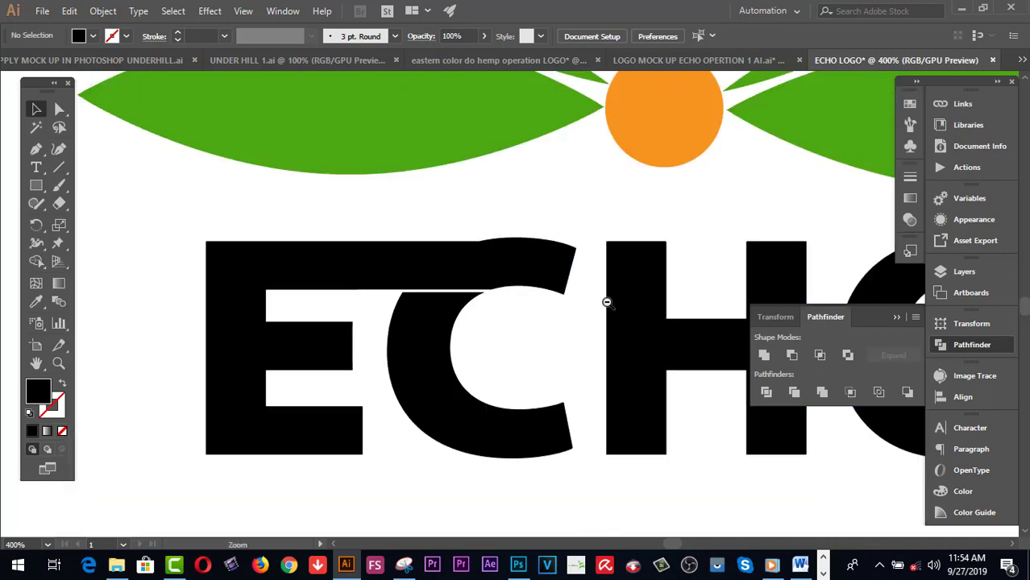
Colour the C, H and O orange, sampled from the flower centre
{"action": "left_click", "coordinate": [596, 290], "text": "ctrl+alt"}
{"action": "left_click", "coordinate": [593, 332], "text": "ctrl+alt"}
{"action": "left_click", "coordinate": [530, 336], "text": "ctrl+alt"}
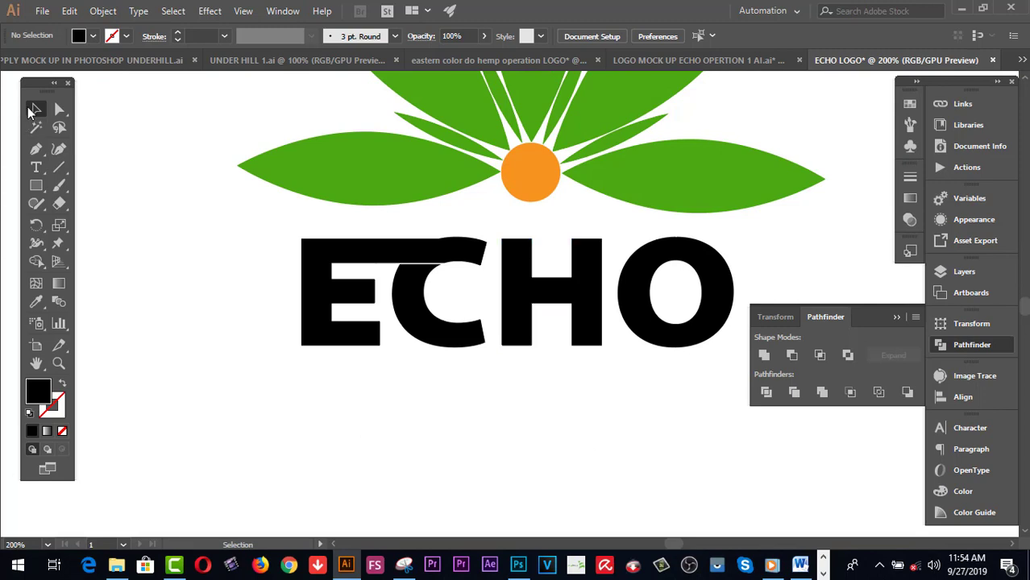
{"action": "left_click", "coordinate": [431, 335]}
{"action": "left_click_drag", "start_coordinate": [673, 369], "coordinate": [430, 342]}
{"action": "left_click", "coordinate": [35, 301]}
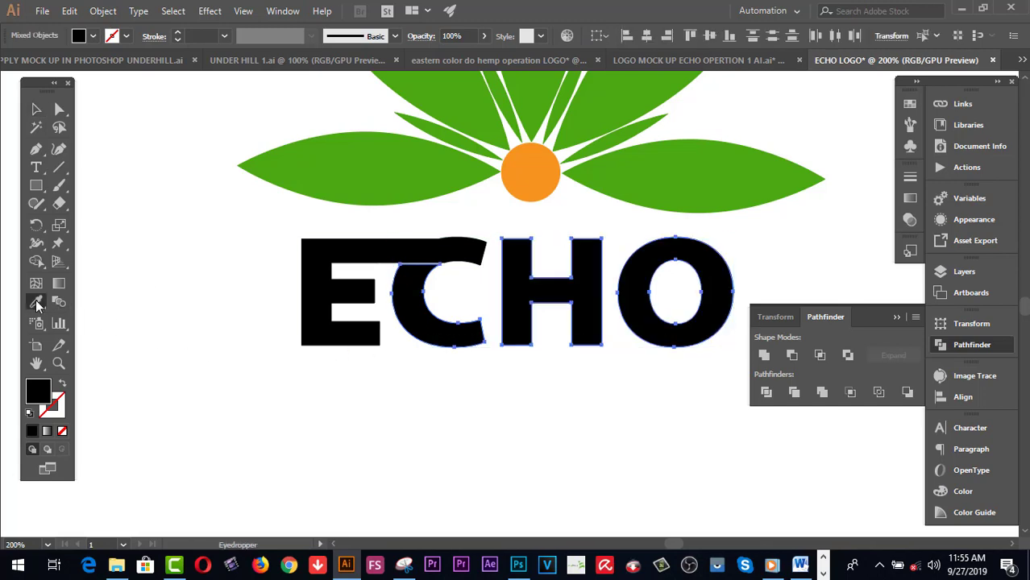
{"action": "left_click", "coordinate": [531, 168]}
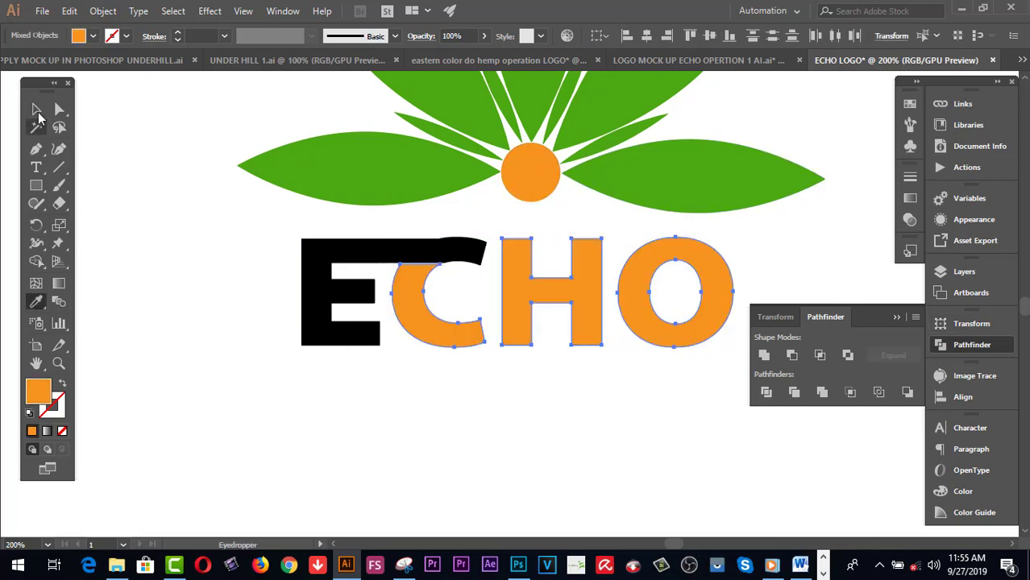
{"action": "left_click", "coordinate": [35, 109]}
{"action": "left_click", "coordinate": [299, 233]}
Colour the E leaf-green from a leaf and zoom out to 100%
{"action": "left_click", "coordinate": [322, 247]}
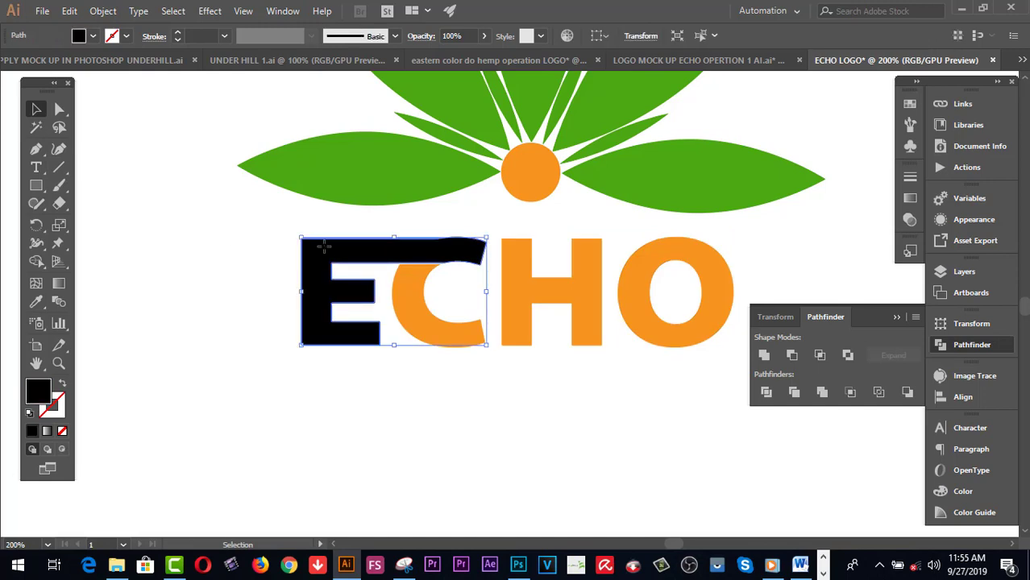
{"action": "left_click", "coordinate": [34, 302]}
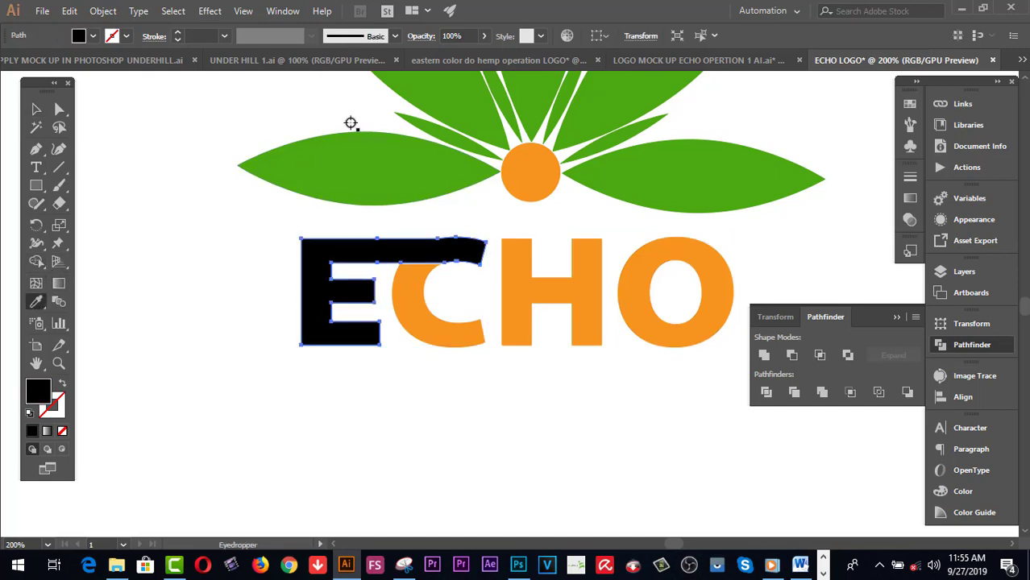
{"action": "left_click", "coordinate": [358, 161]}
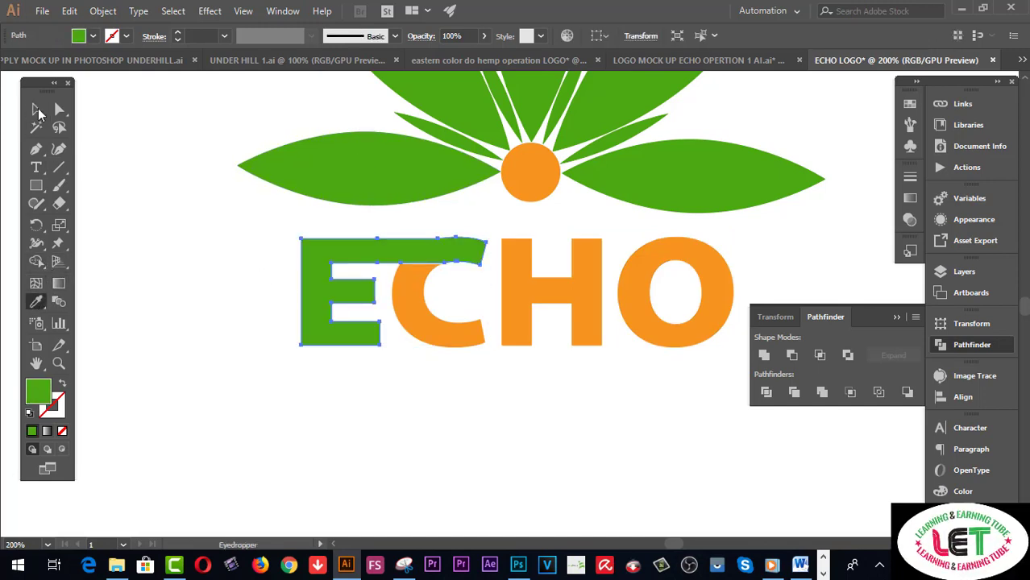
{"action": "left_click", "coordinate": [35, 110]}
{"action": "left_click", "coordinate": [442, 384]}
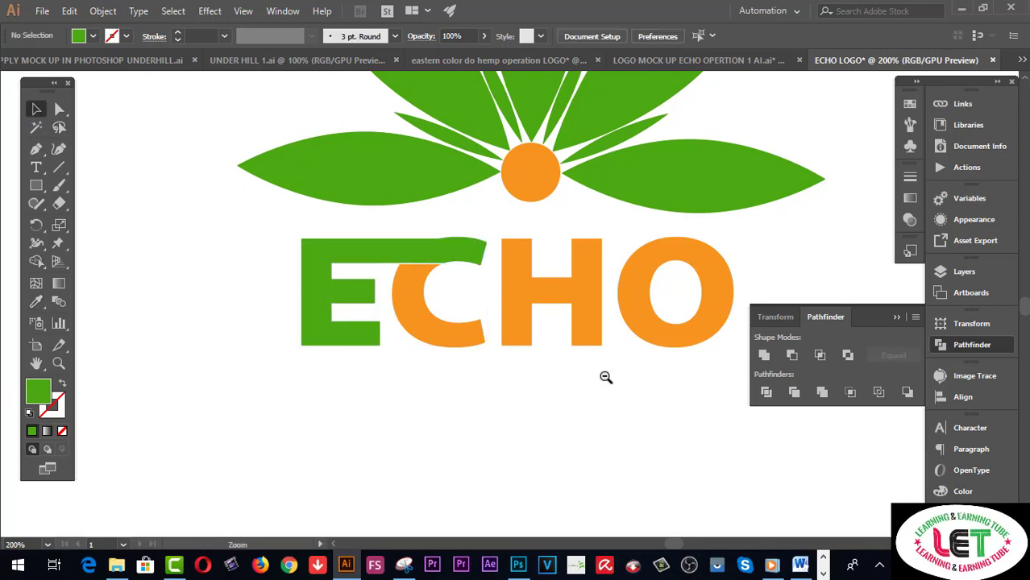
{"action": "left_click", "coordinate": [548, 366], "text": "ctrl+alt"}
{"action": "left_click", "coordinate": [467, 346], "text": "ctrl+alt"}
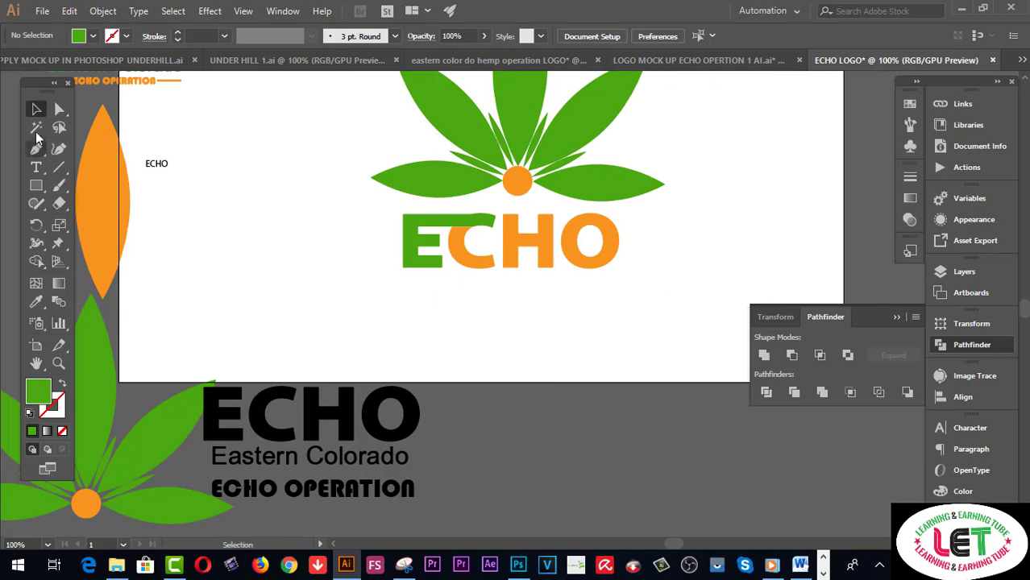
Group the four ECHO letters into one object via Object > Group
{"action": "mouse_move", "coordinate": [666, 314]}
{"action": "left_mouse_down"}
{"action": "mouse_move", "coordinate": [458, 279]}
{"action": "mouse_move", "coordinate": [388, 249]}
{"action": "left_mouse_up"}
{"action": "left_click", "coordinate": [103, 12]}
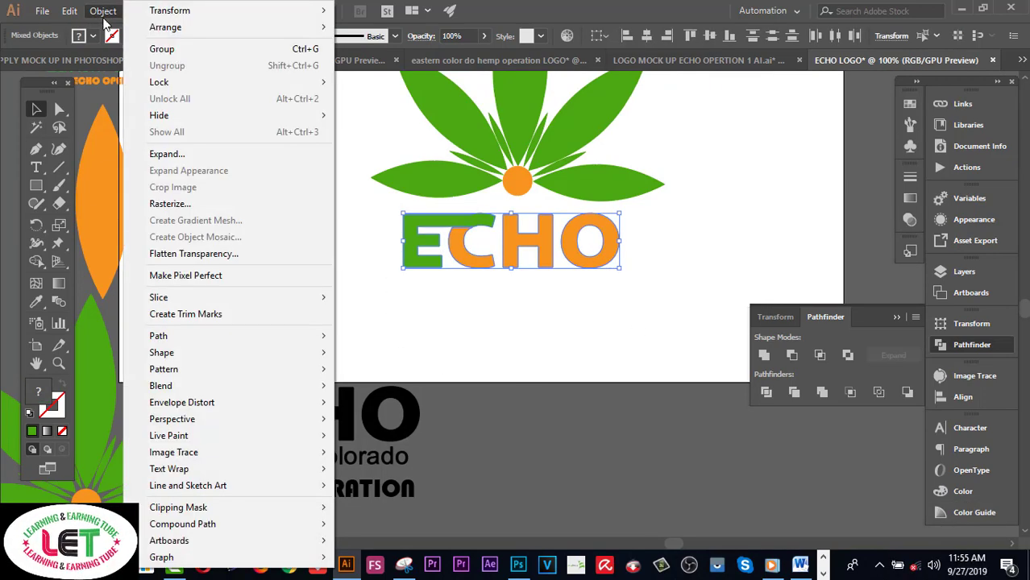
{"action": "left_click", "coordinate": [153, 46]}
{"action": "left_click", "coordinate": [546, 336]}
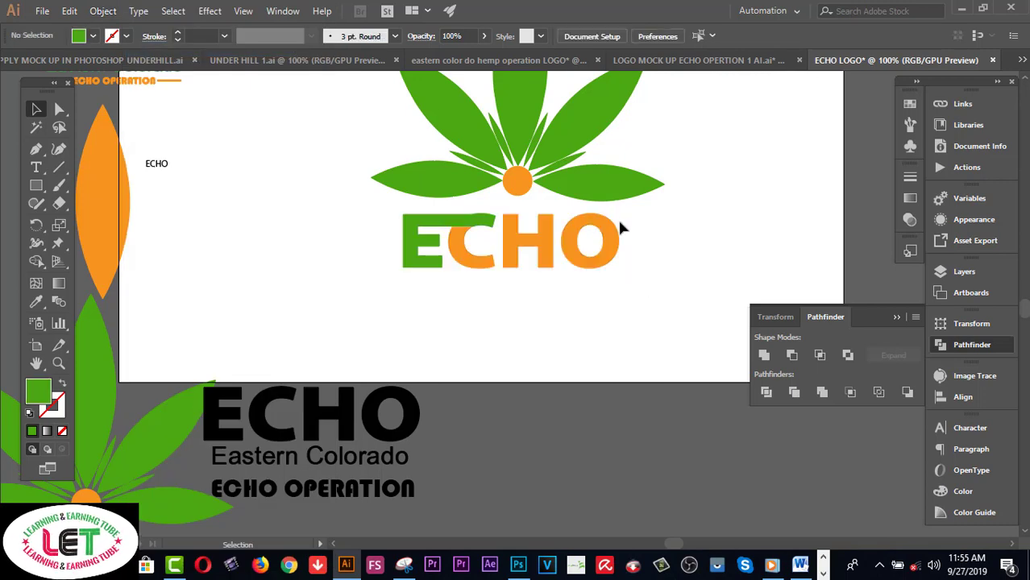
Horizontally centre the leaf-and-flower mark and the ECHO group on each other
{"action": "left_click", "coordinate": [612, 186]}
{"action": "left_click", "coordinate": [713, 290]}
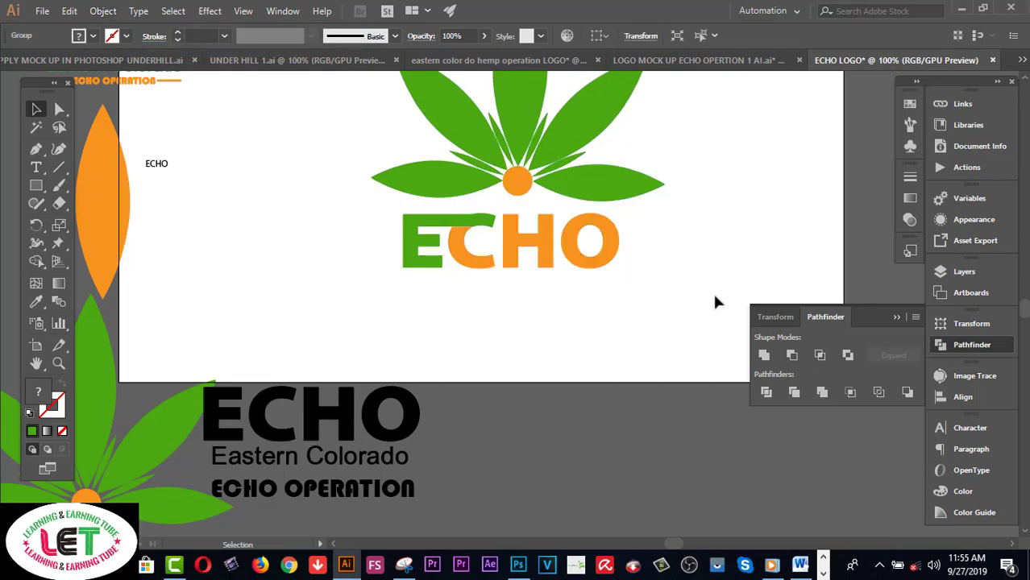
{"action": "scroll", "coordinate": [698, 302], "scroll_direction": "up", "scroll_amount": 2}
{"action": "scroll", "coordinate": [679, 353], "scroll_direction": "up", "scroll_amount": 1}
{"action": "scroll", "coordinate": [675, 424], "scroll_direction": "up", "scroll_amount": 2}
{"action": "left_click_drag", "start_coordinate": [677, 431], "coordinate": [359, 243]}
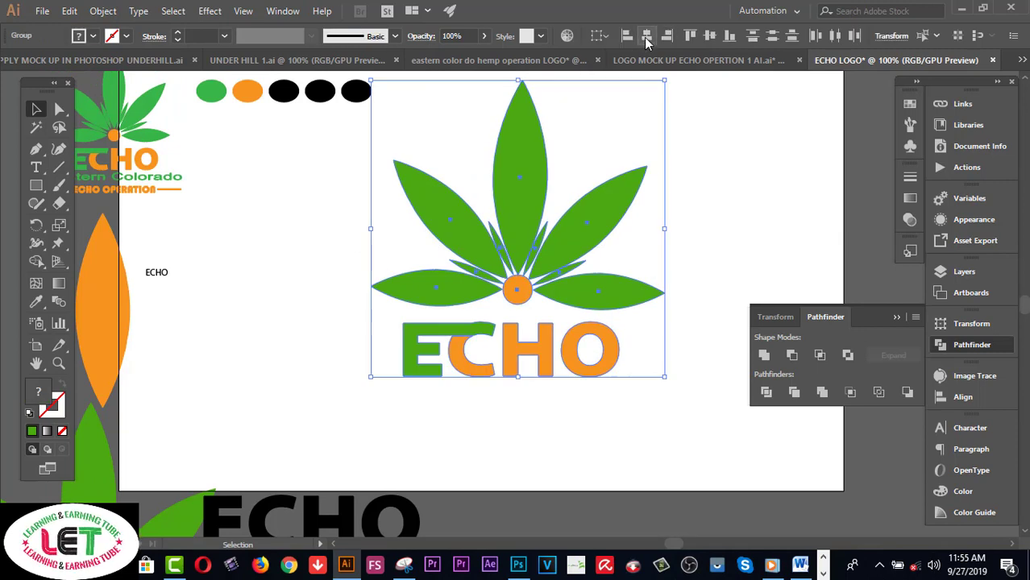
{"action": "left_click", "coordinate": [646, 36]}
{"action": "left_click", "coordinate": [738, 240]}
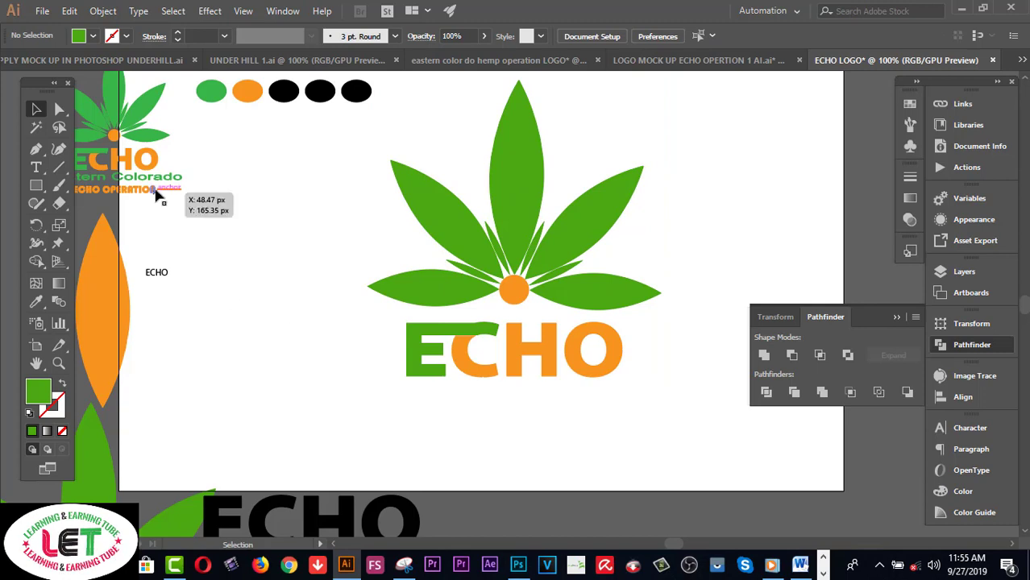
Move the small corner logo slightly right and select the Eastern Colorado text
{"action": "left_click_drag", "start_coordinate": [140, 165], "coordinate": [178, 167]}
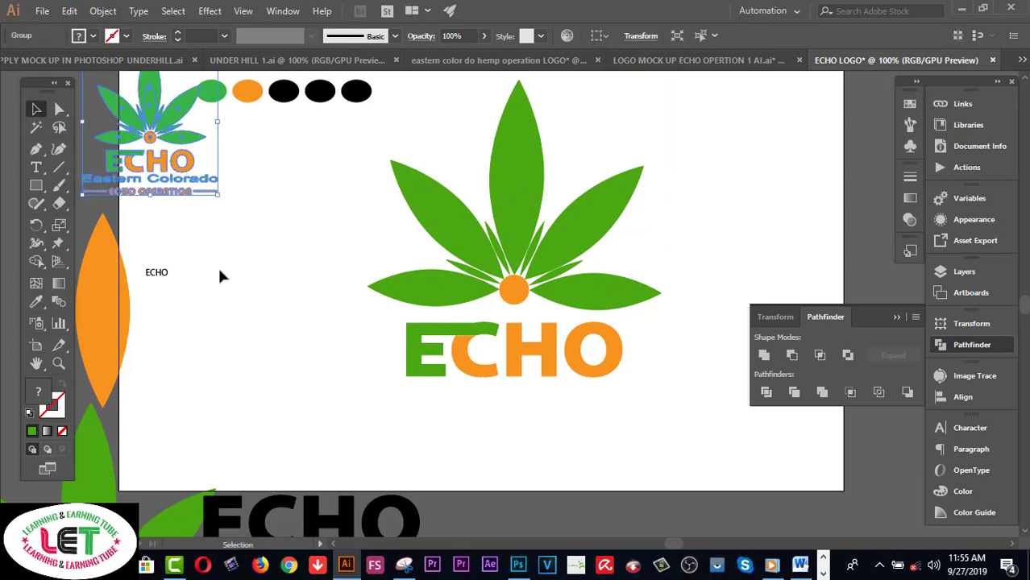
{"action": "left_click", "coordinate": [219, 268]}
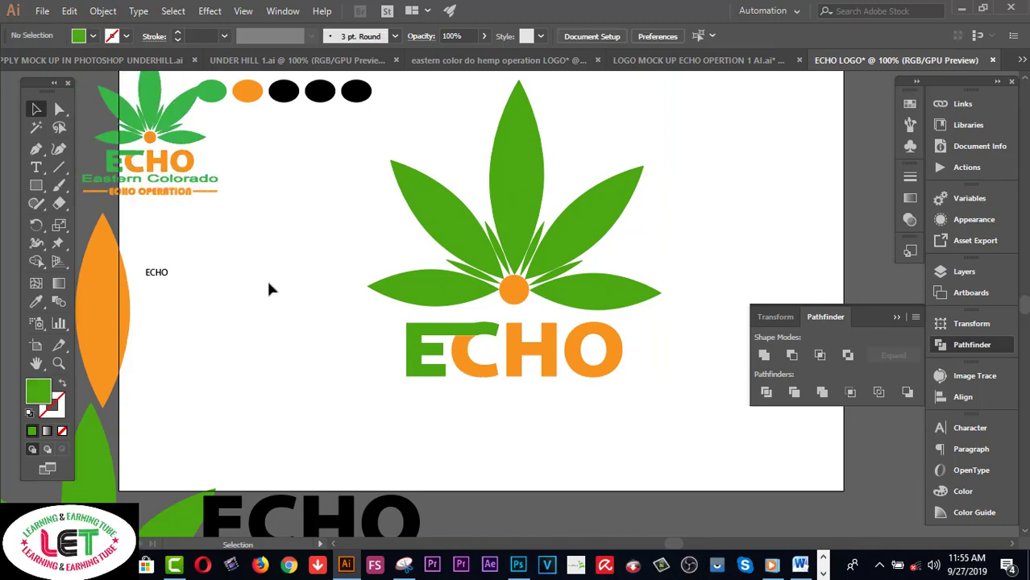
{"action": "scroll", "coordinate": [268, 284], "scroll_direction": "down", "scroll_amount": 1}
{"action": "scroll", "coordinate": [269, 284], "scroll_direction": "down", "scroll_amount": 1}
{"action": "scroll", "coordinate": [349, 418], "scroll_direction": "down", "scroll_amount": 1}
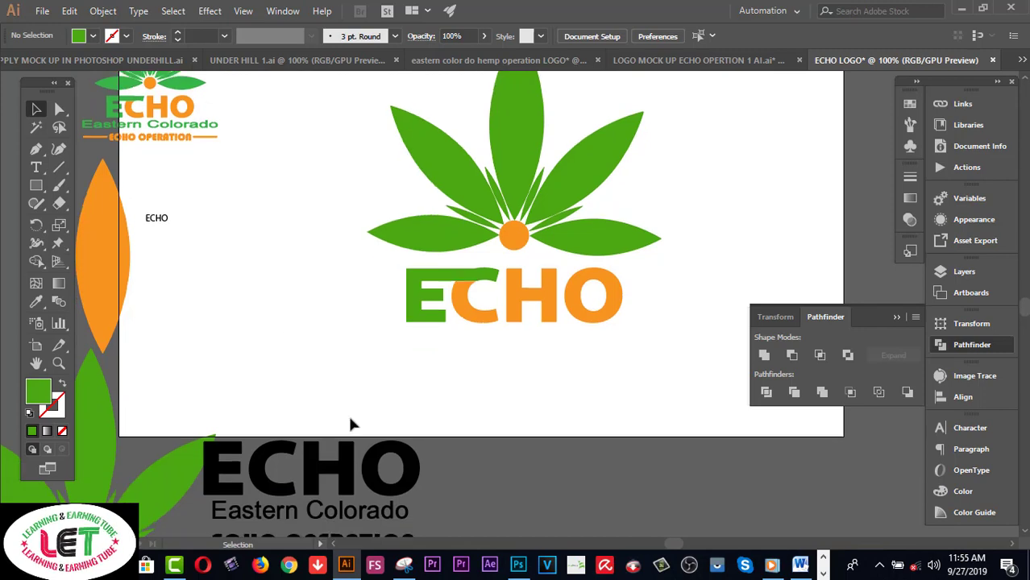
{"action": "left_click", "coordinate": [386, 512]}
Check the text's character settings and place a copy of Eastern Colorado below ECHO
{"action": "scroll", "coordinate": [431, 489], "scroll_direction": "down", "scroll_amount": 2}
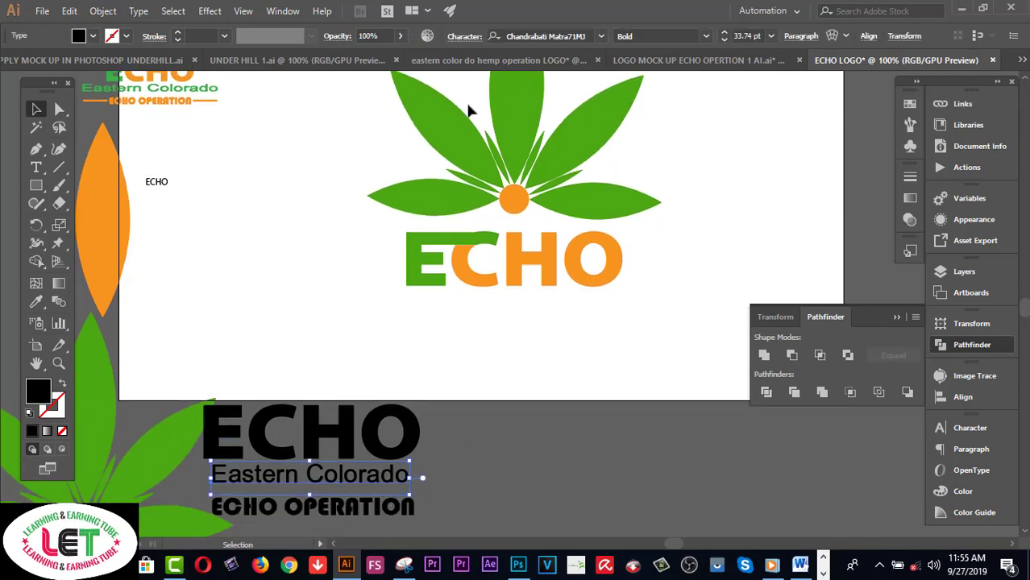
{"action": "left_click", "coordinate": [465, 37]}
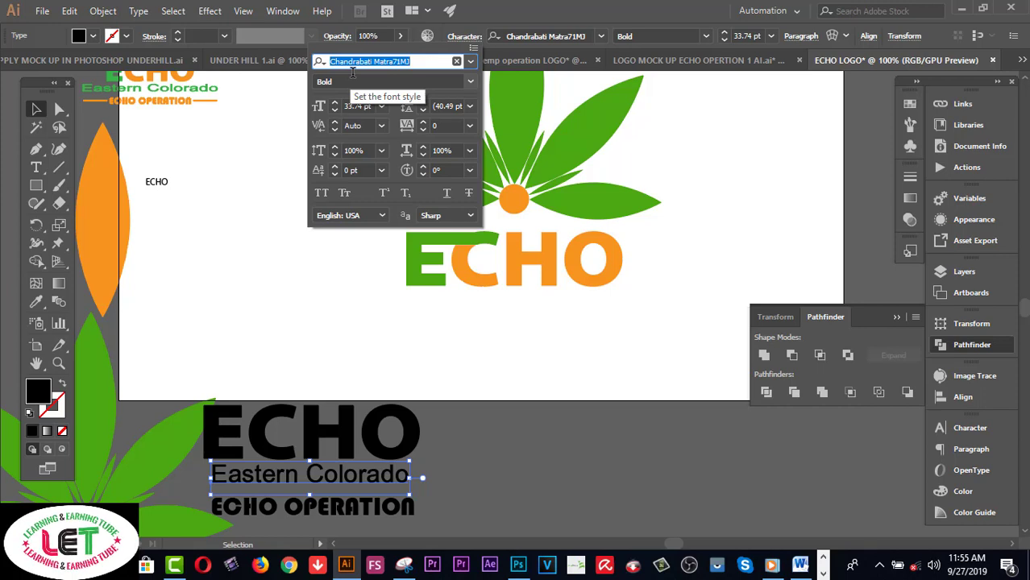
{"action": "left_click", "coordinate": [371, 480]}
{"action": "left_click_drag", "start_coordinate": [371, 480], "coordinate": [567, 311]}
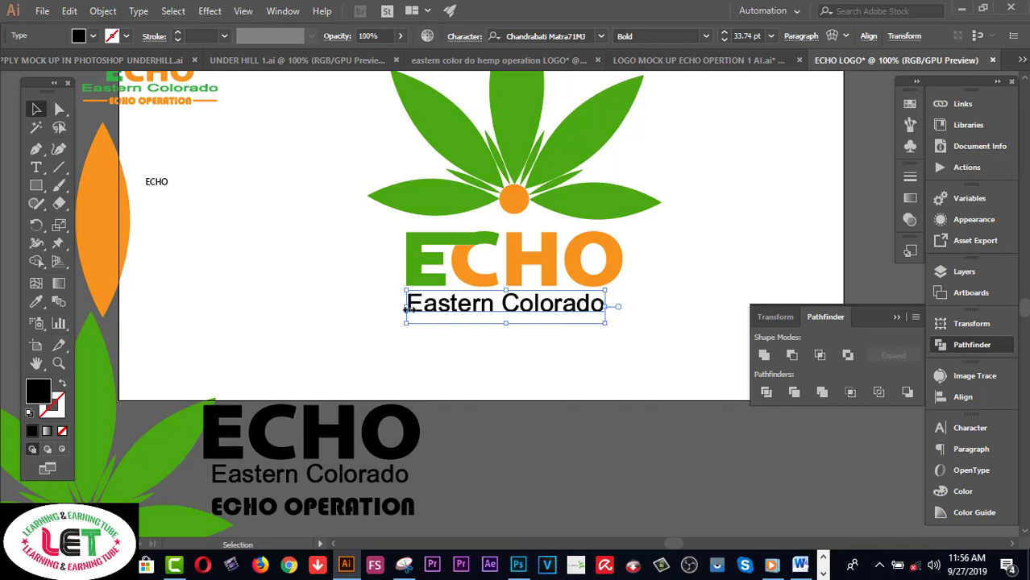
Stretch the Eastern Colorado copy wider on both the left and right sides
{"action": "left_click_drag", "start_coordinate": [409, 309], "coordinate": [406, 309]}
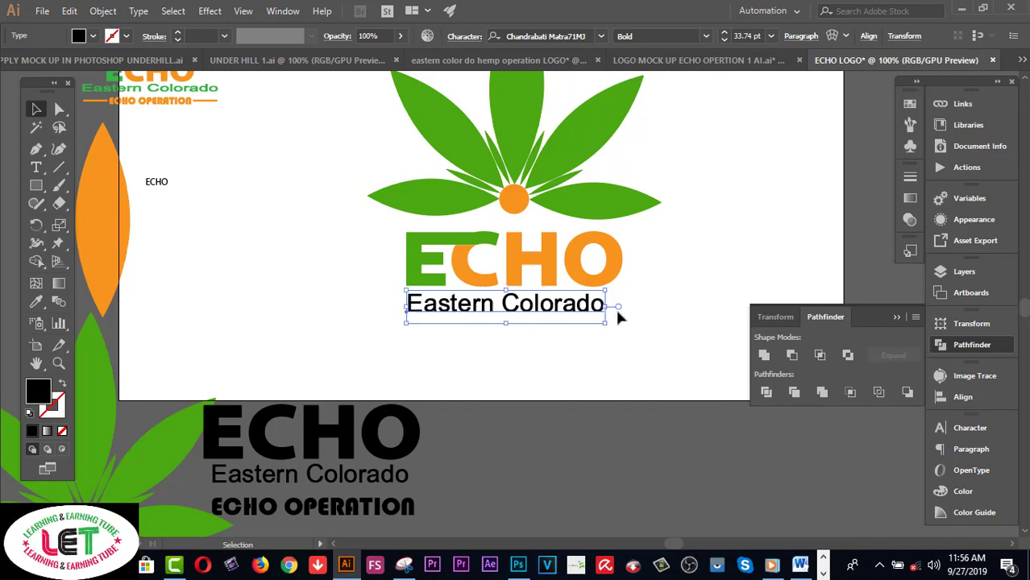
{"action": "left_click_drag", "start_coordinate": [611, 307], "coordinate": [617, 307]}
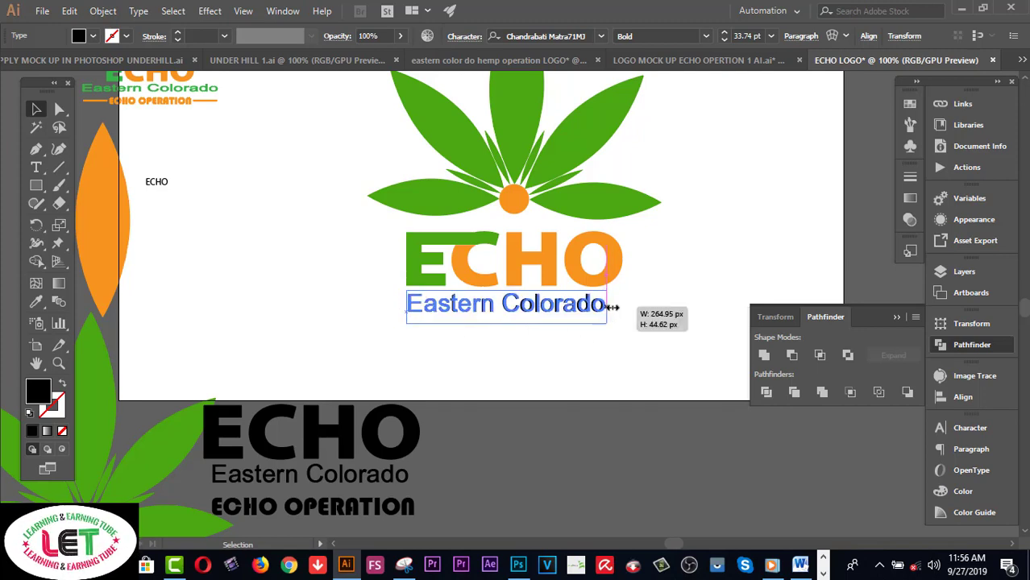
{"action": "left_click", "coordinate": [639, 346]}
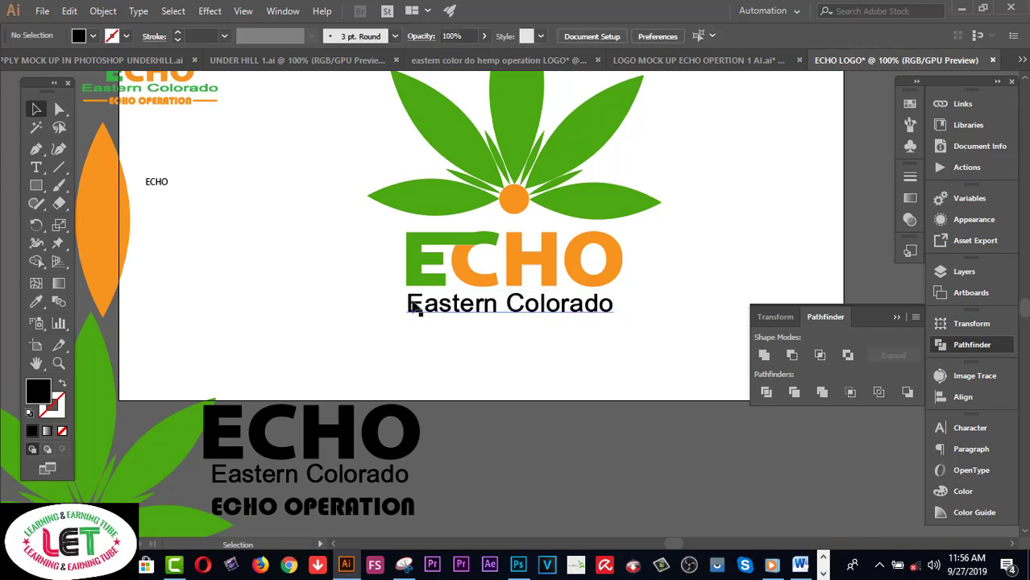
{"action": "left_click", "coordinate": [411, 310]}
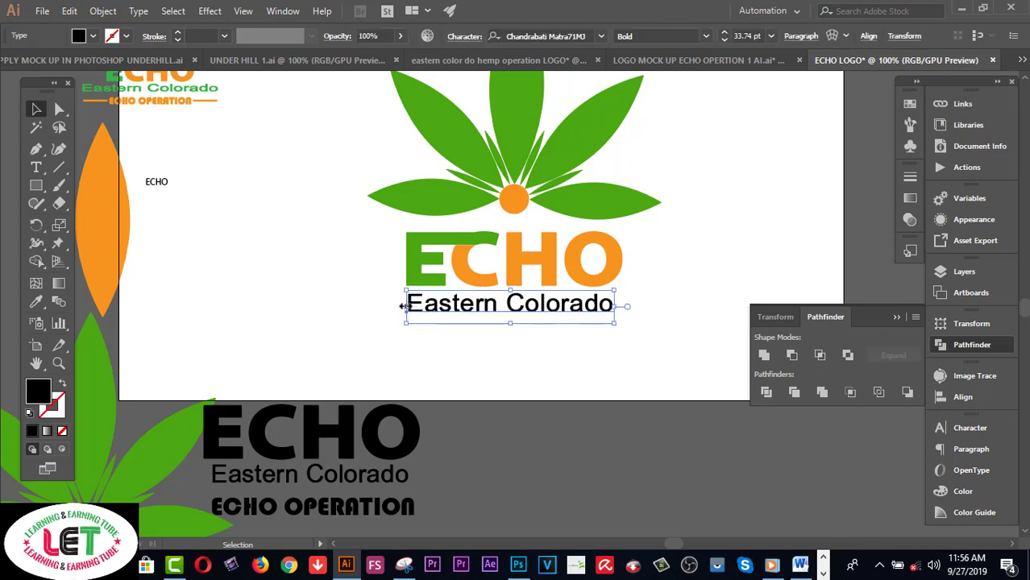
{"action": "left_click_drag", "start_coordinate": [402, 306], "coordinate": [399, 306]}
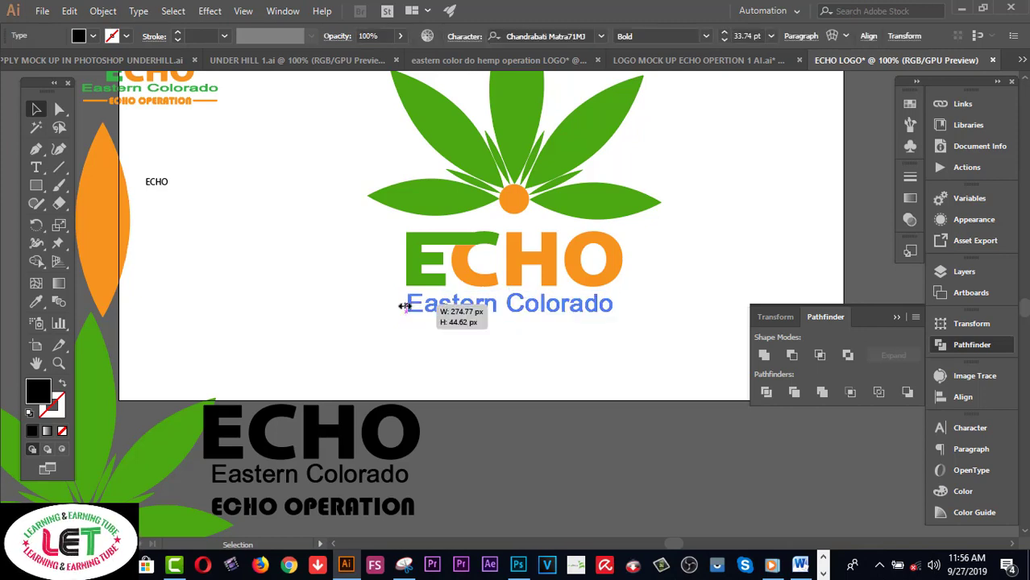
{"action": "left_click", "coordinate": [552, 347]}
{"action": "left_click", "coordinate": [616, 305]}
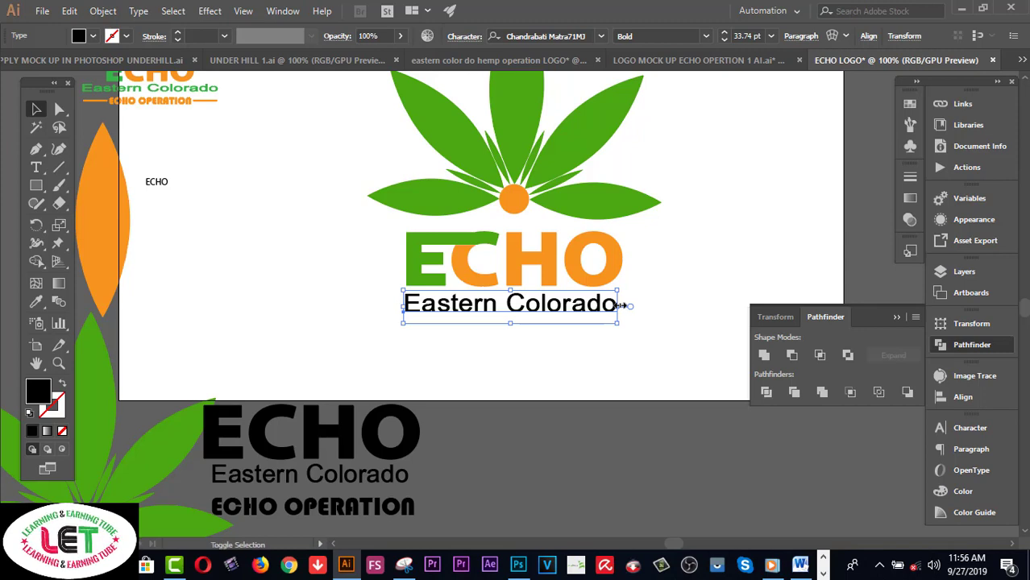
{"action": "left_click_drag", "start_coordinate": [621, 306], "coordinate": [661, 306]}
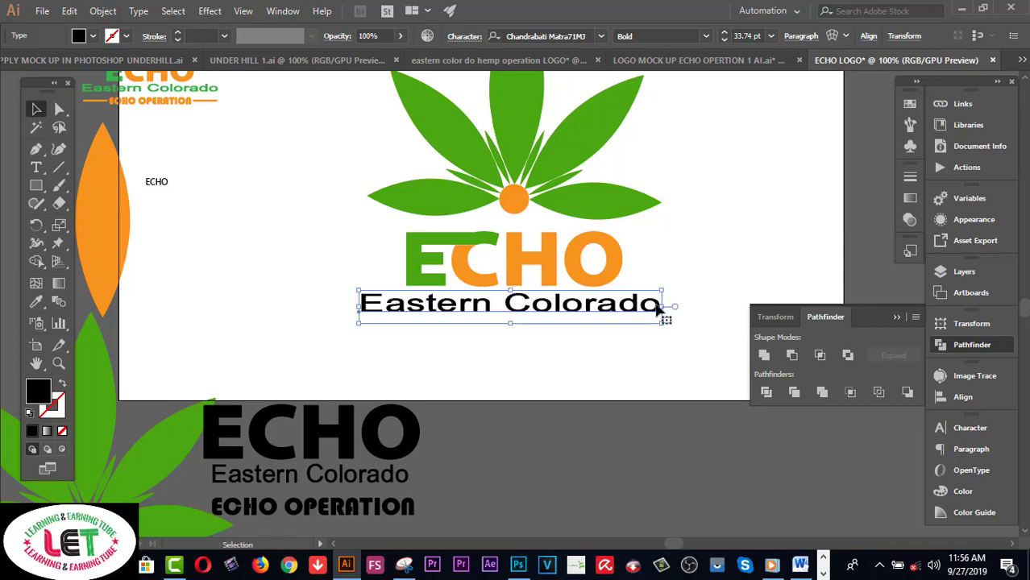
Nudge the copy right and widen it further to centre it under ECHO
{"action": "key", "text": "Right"}
{"action": "key", "text": "Right"}
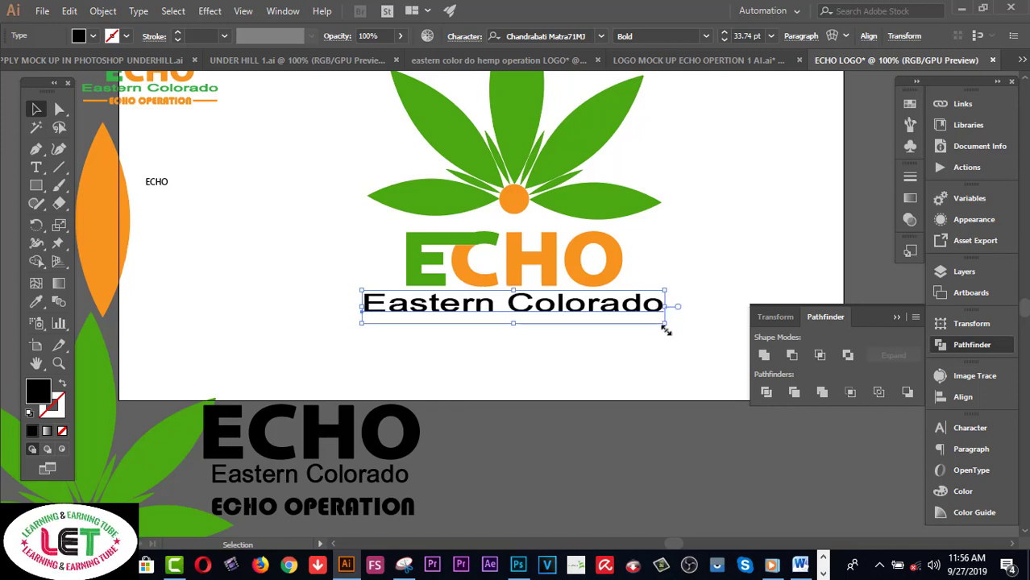
{"action": "key", "text": "Right"}
{"action": "key", "text": "Right"}
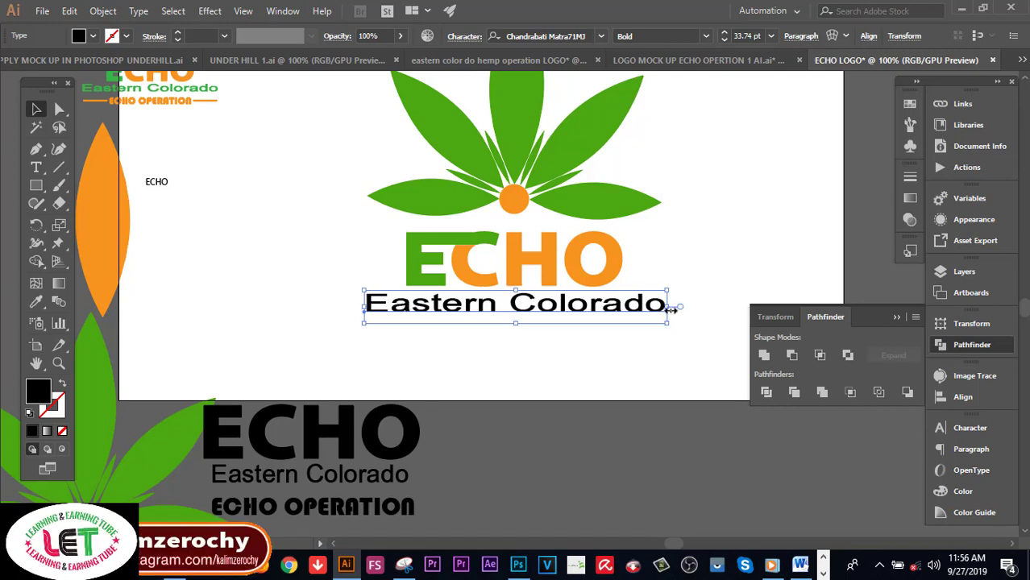
{"action": "left_click_drag", "start_coordinate": [671, 309], "coordinate": [665, 307]}
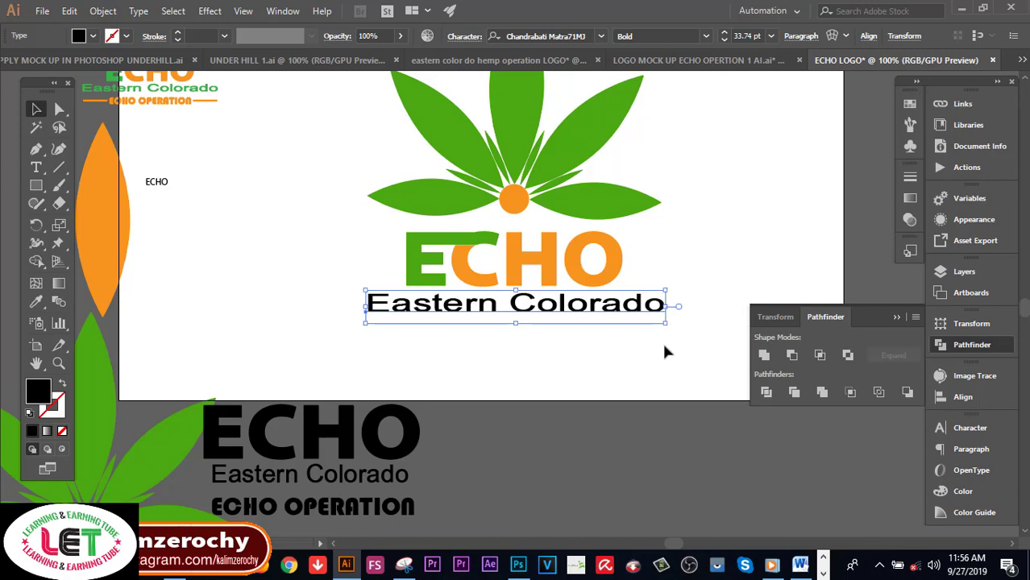
{"action": "left_click", "coordinate": [662, 340]}
{"action": "left_click", "coordinate": [662, 314]}
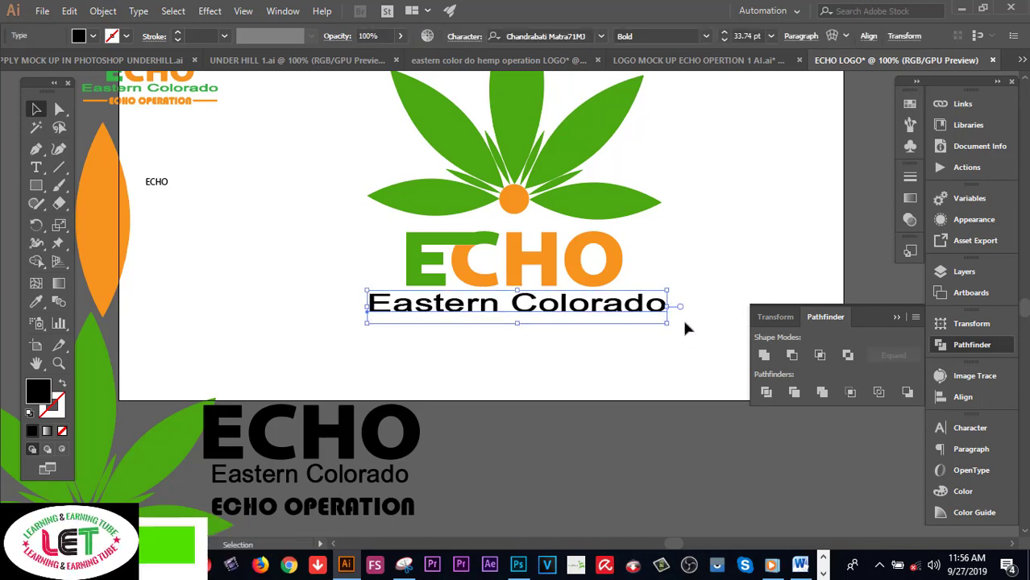
{"action": "left_click", "coordinate": [683, 338]}
{"action": "left_click", "coordinate": [515, 305]}
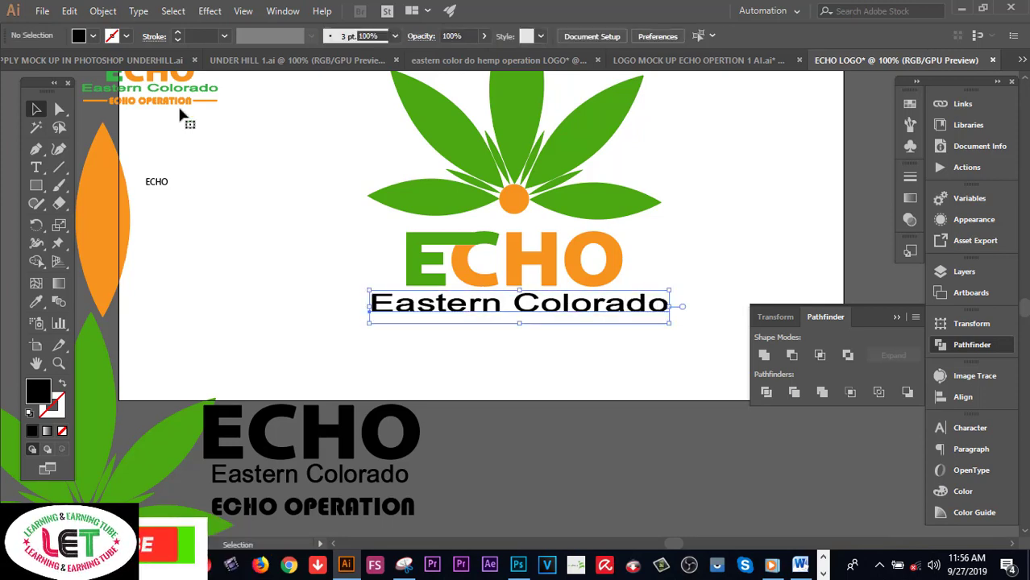
{"action": "left_click", "coordinate": [103, 11]}
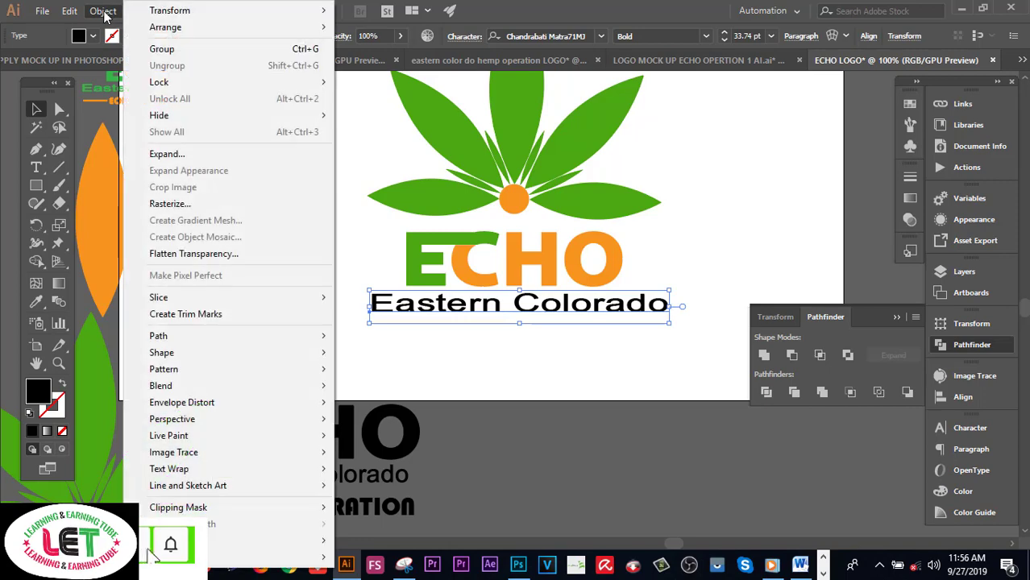
Expand the Eastern Colorado copy into outlines via Object > Expand, then select ECHO OPERATION
{"action": "left_click", "coordinate": [169, 156]}
{"action": "left_click", "coordinate": [479, 365]}
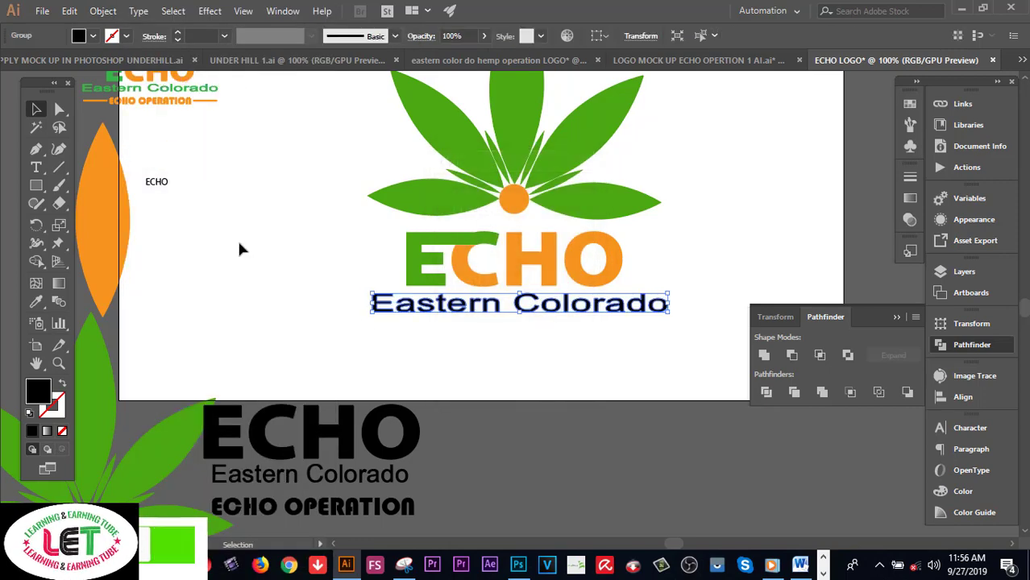
{"action": "left_click", "coordinate": [586, 369]}
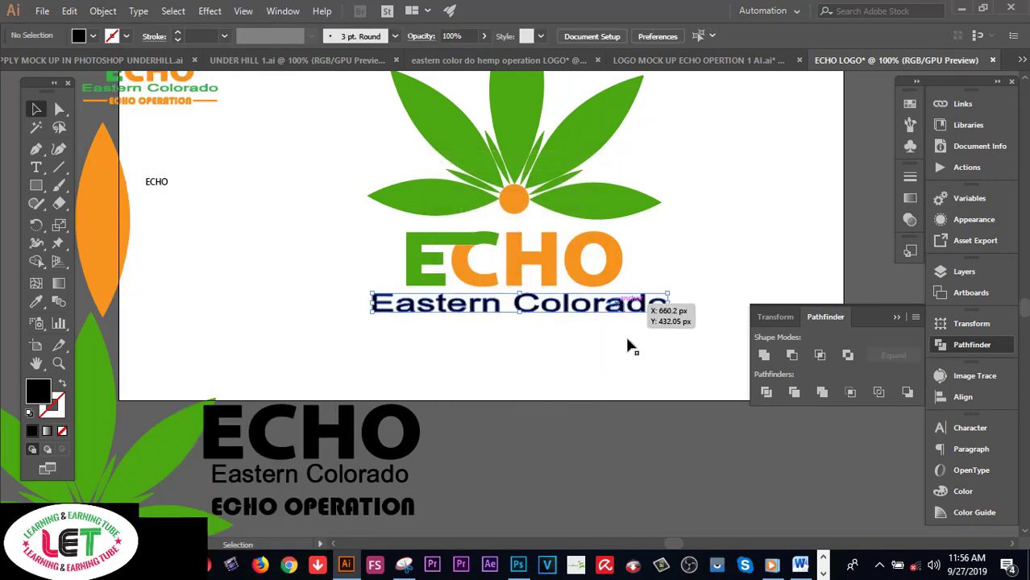
{"action": "left_click_drag", "start_coordinate": [638, 337], "coordinate": [663, 305]}
{"action": "left_click", "coordinate": [678, 367]}
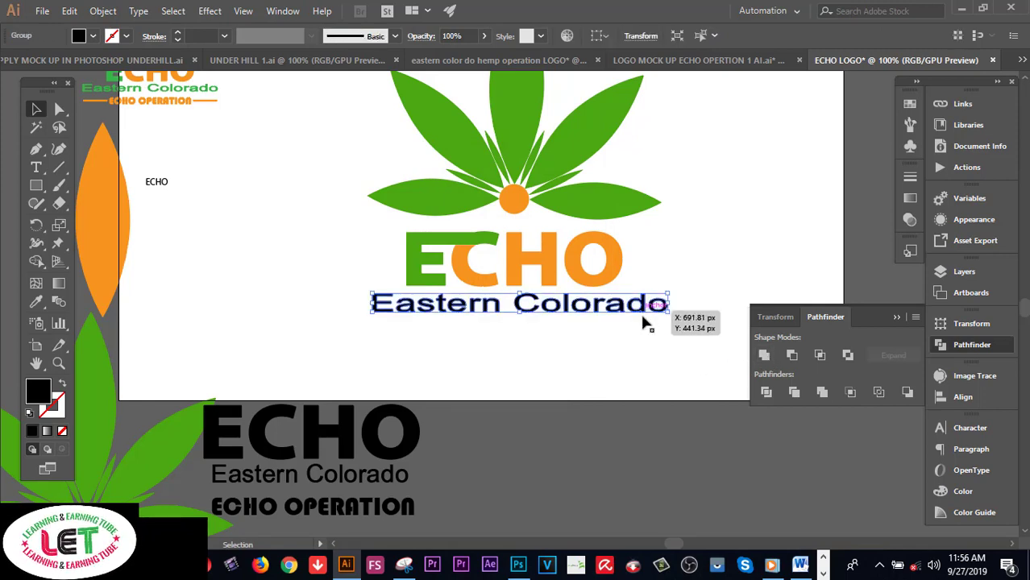
{"action": "left_click", "coordinate": [393, 514]}
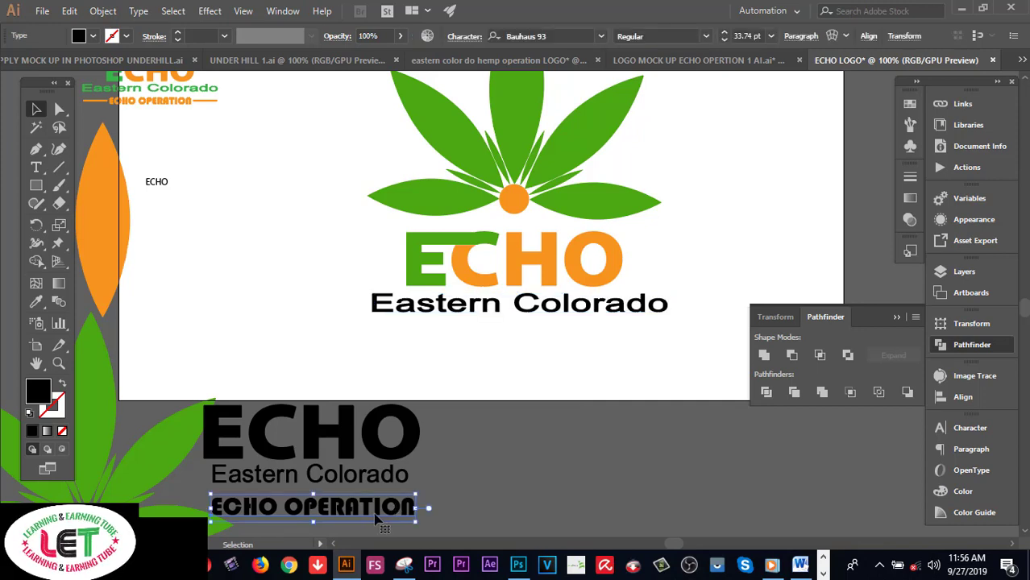
Check the ECHO OPERATION font and place a copy directly under Eastern Colorado
{"action": "left_click", "coordinate": [465, 37]}
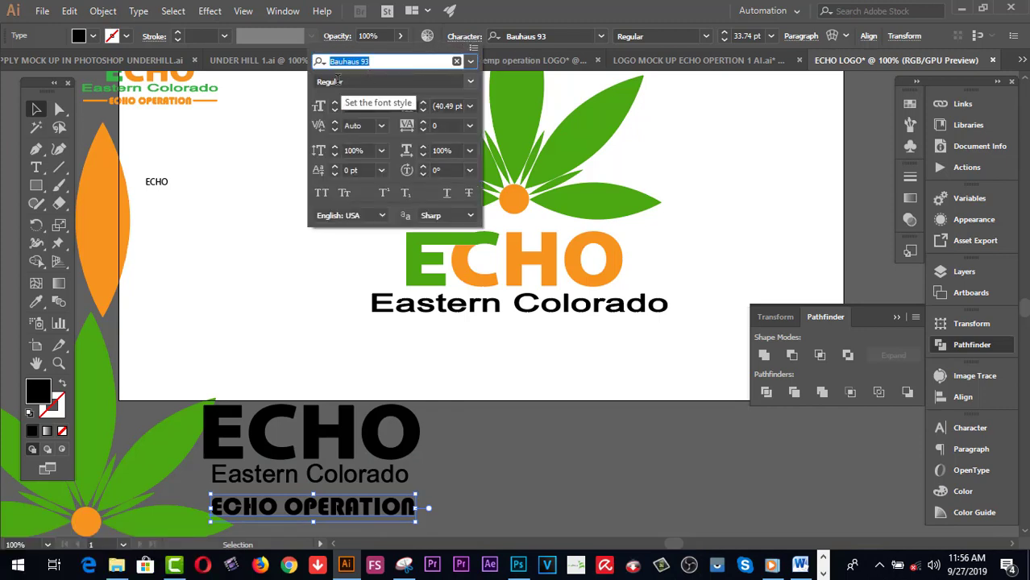
{"action": "left_click", "coordinate": [466, 439]}
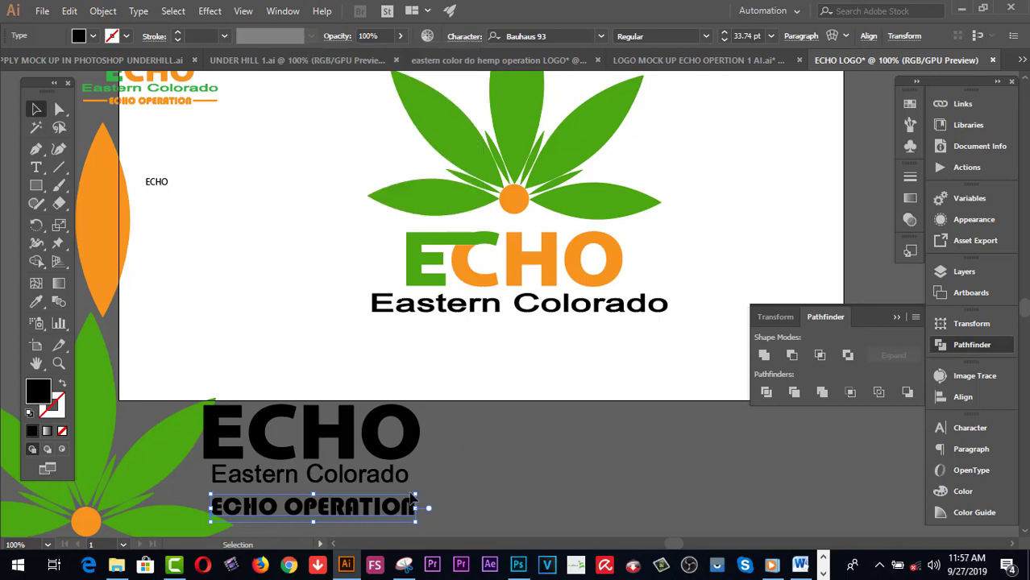
{"action": "left_click_drag", "start_coordinate": [425, 499], "coordinate": [608, 337]}
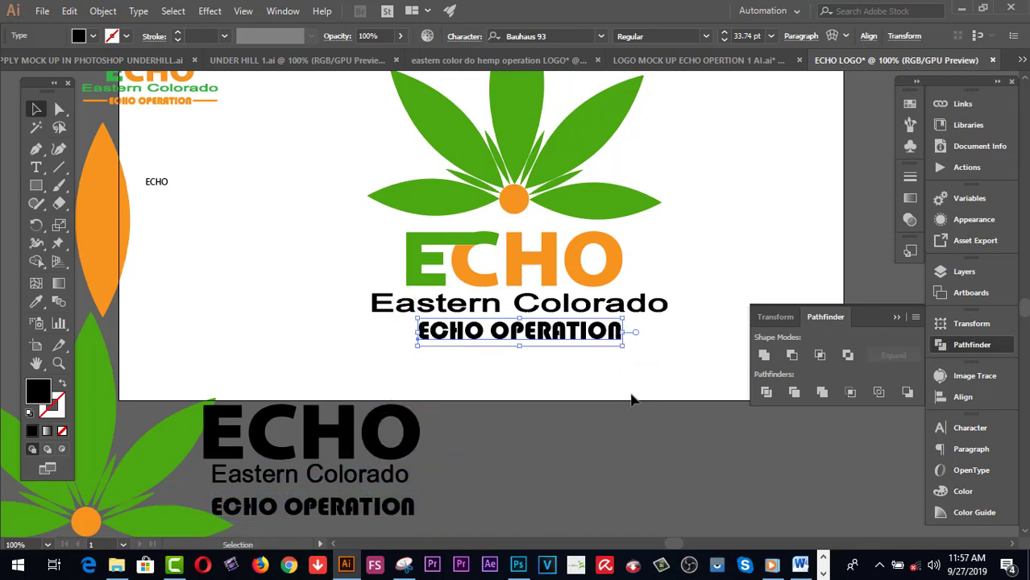
{"action": "left_click", "coordinate": [632, 400]}
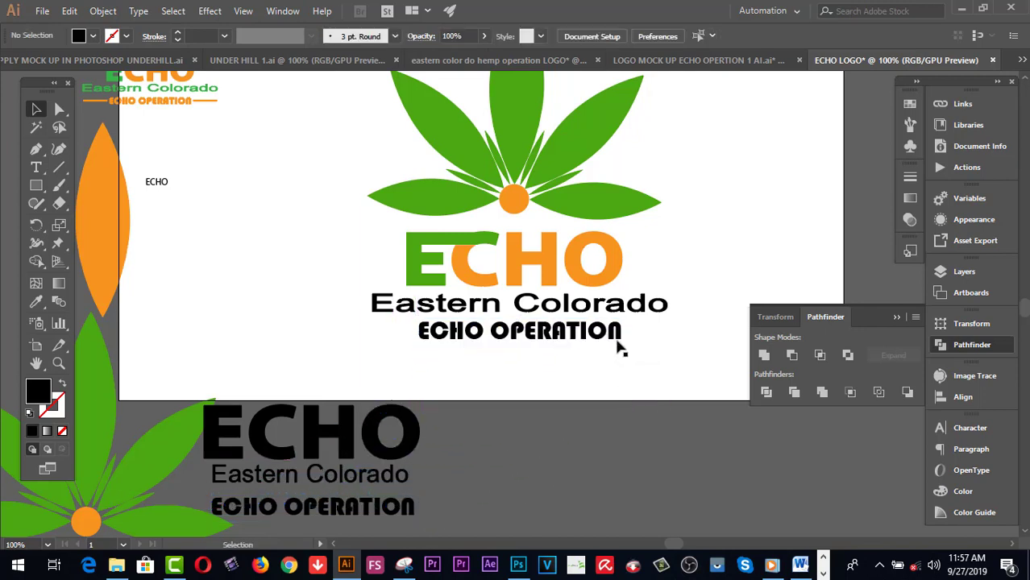
{"action": "left_click", "coordinate": [717, 342]}
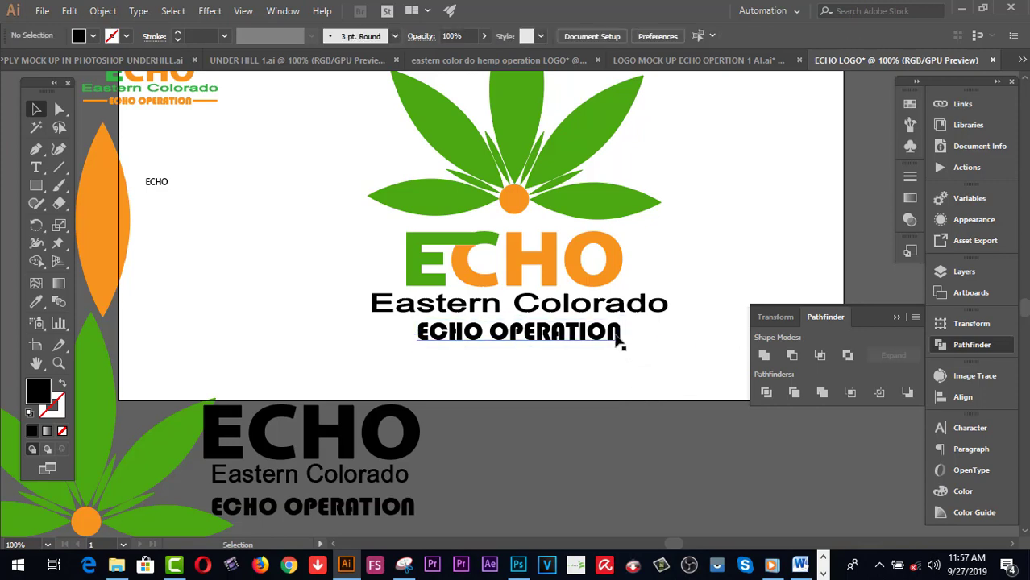
{"action": "left_click", "coordinate": [619, 337]}
Expand the ECHO OPERATION copy into a grouped set of outlined letters
{"action": "left_click", "coordinate": [103, 11]}
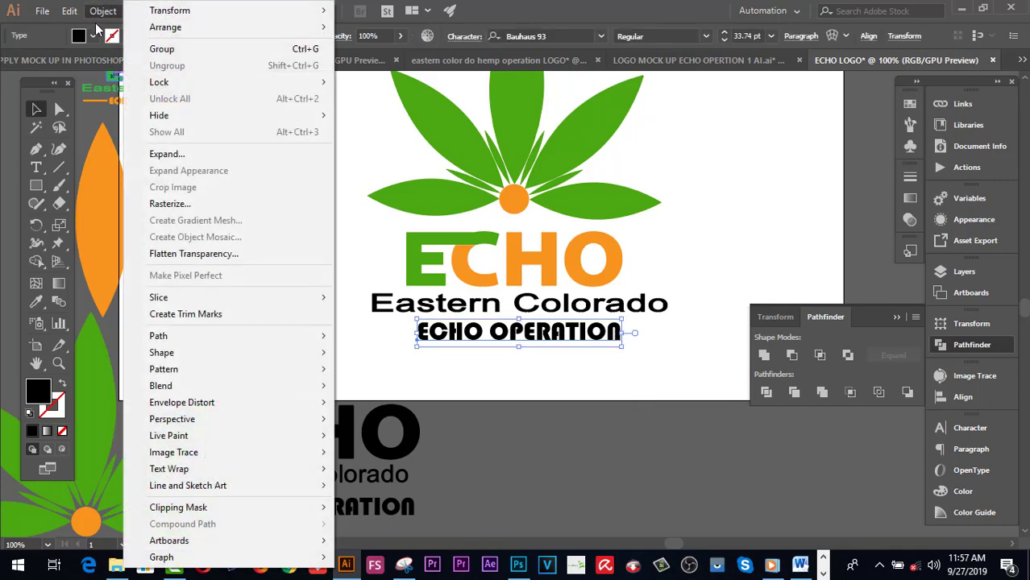
{"action": "left_click", "coordinate": [141, 155]}
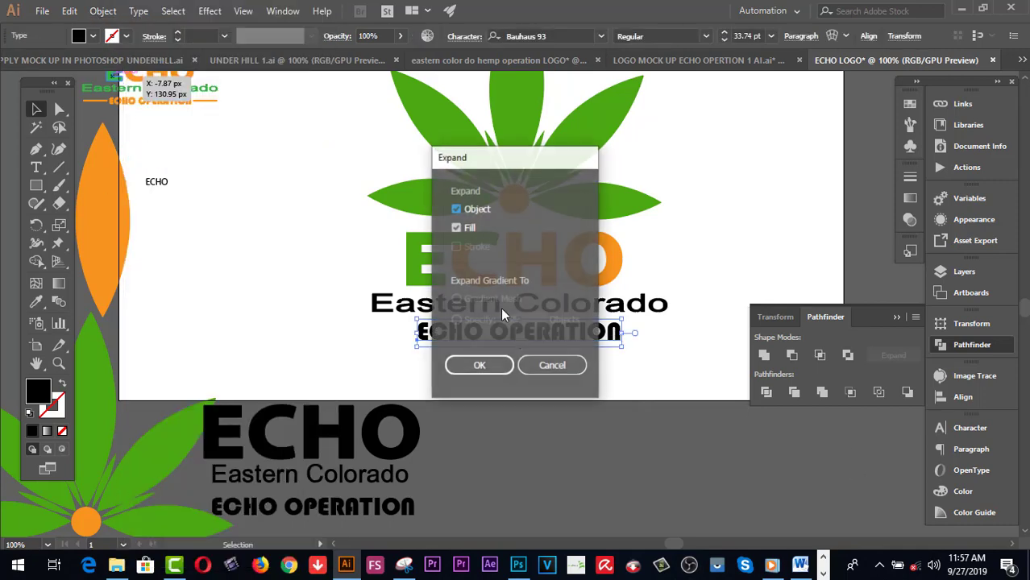
{"action": "left_click", "coordinate": [480, 365]}
{"action": "left_click", "coordinate": [566, 370]}
{"action": "left_click", "coordinate": [594, 340]}
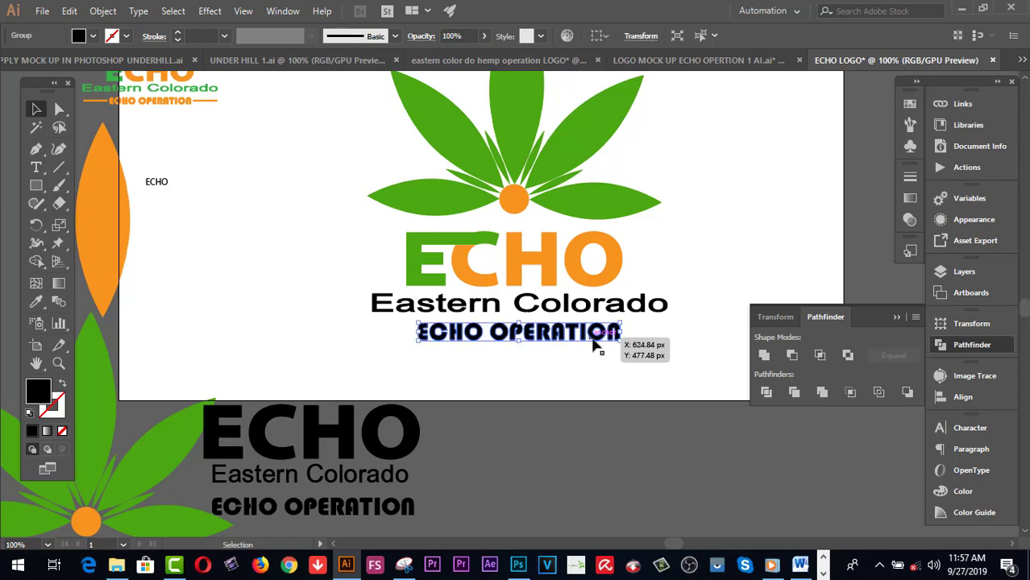
{"action": "scroll", "coordinate": [587, 422], "scroll_direction": "up", "scroll_amount": 1}
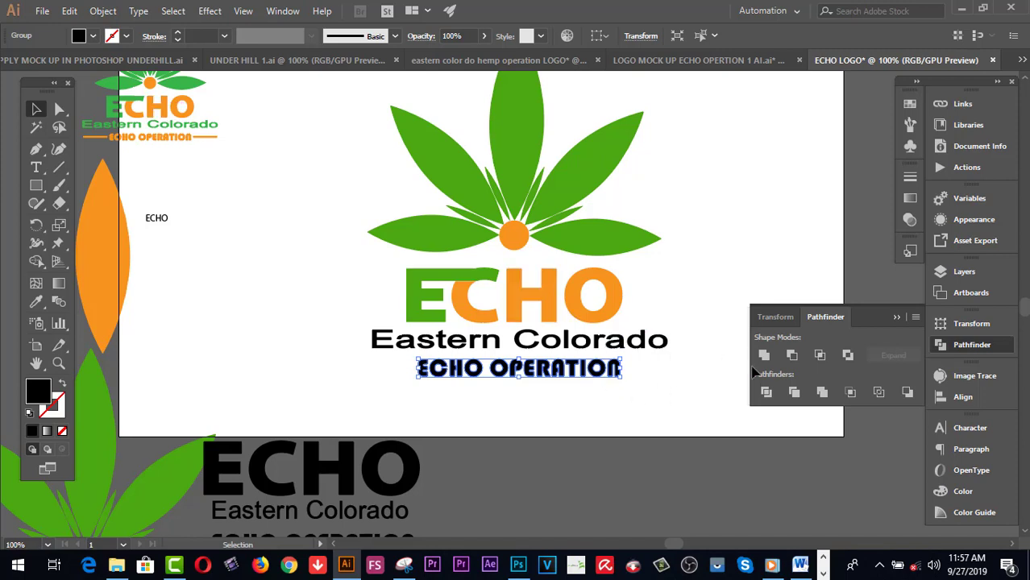
{"action": "left_click", "coordinate": [669, 391]}
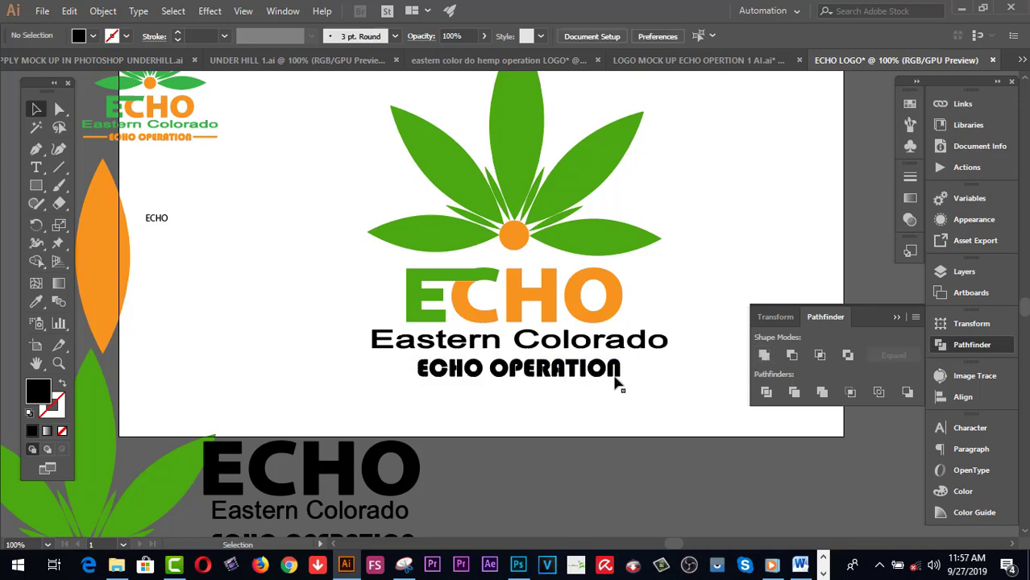
{"action": "left_click", "coordinate": [616, 371]}
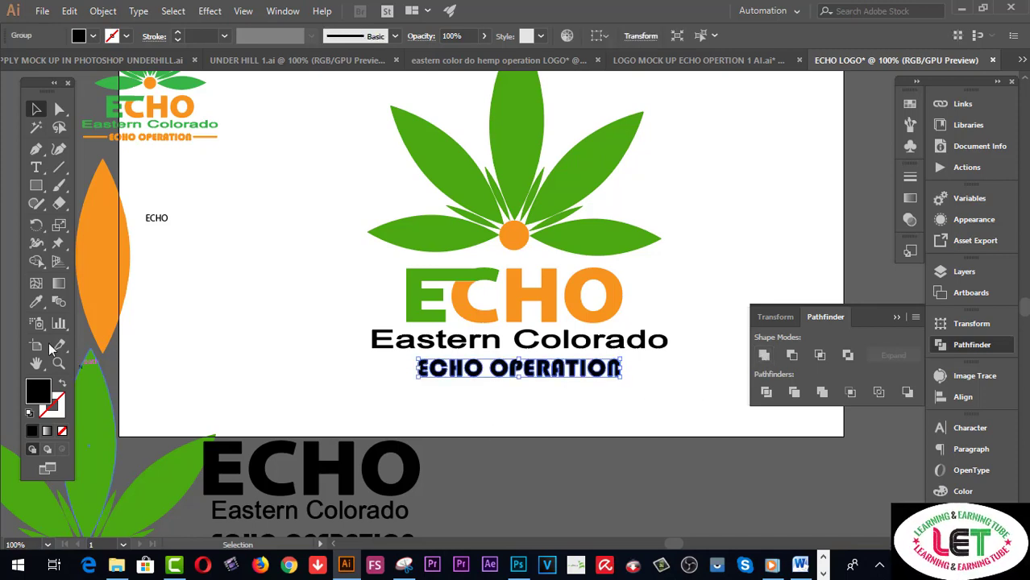
Colour ECHO OPERATION orange, sampled from the logo's O
{"action": "left_click", "coordinate": [35, 304]}
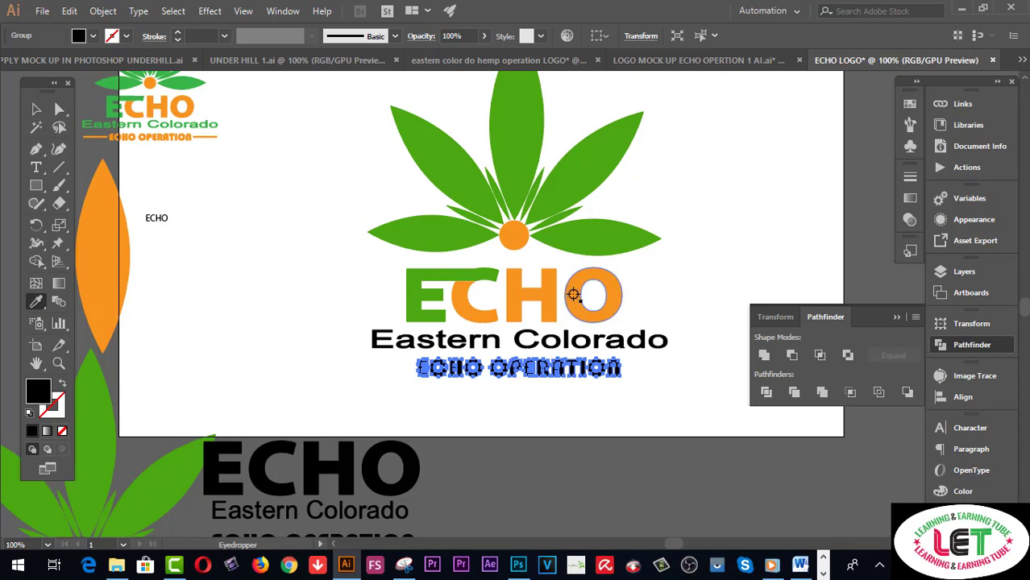
{"action": "left_click", "coordinate": [573, 295]}
{"action": "key", "text": "v"}
{"action": "left_click", "coordinate": [322, 128]}
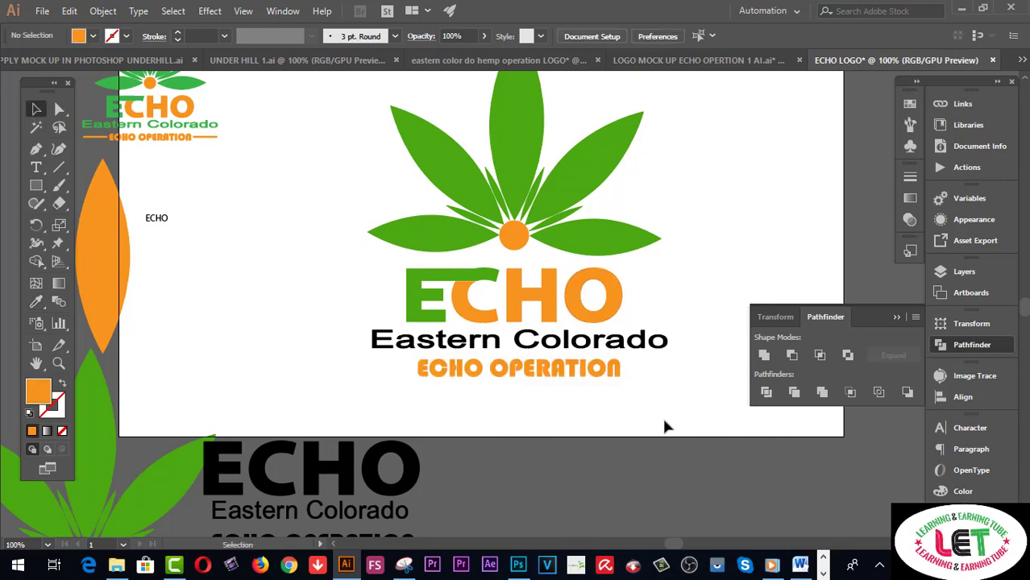
Horizontally centre all elements of the ECHO logo group on each other
{"action": "left_click", "coordinate": [411, 309]}
{"action": "left_click_drag", "start_coordinate": [638, 395], "coordinate": [566, 321]}
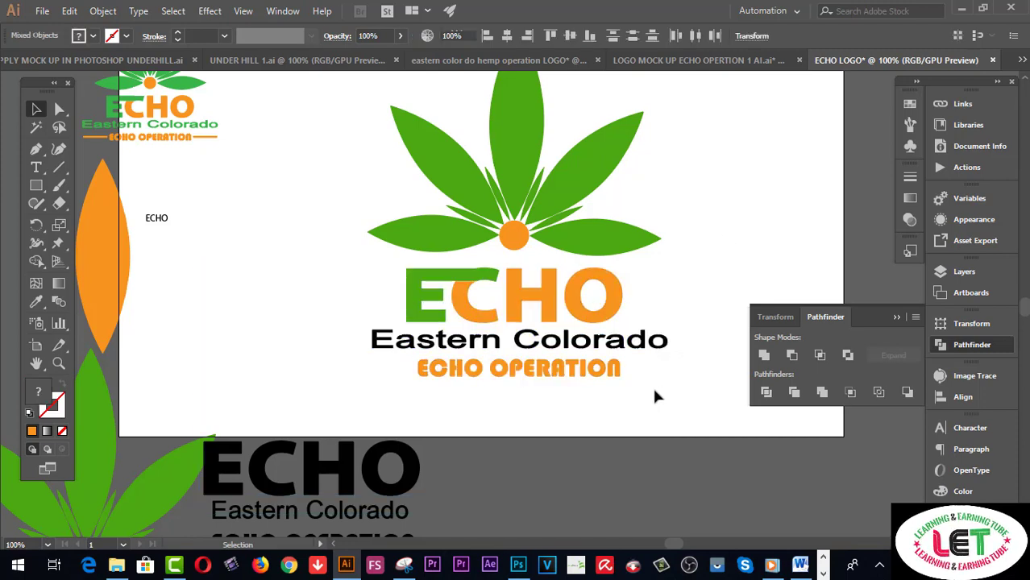
{"action": "left_click", "coordinate": [453, 215]}
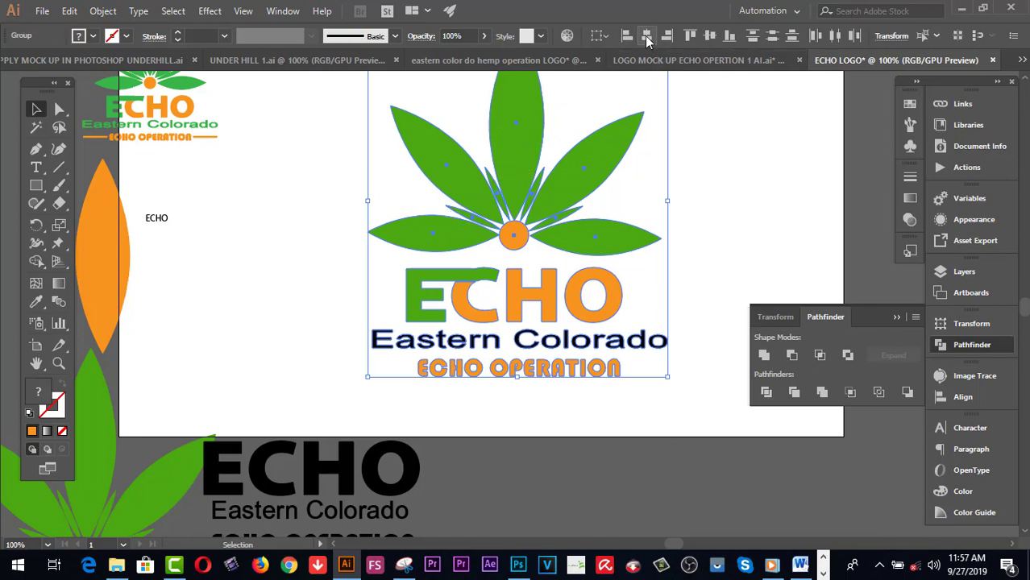
{"action": "left_click", "coordinate": [646, 36]}
{"action": "left_click", "coordinate": [717, 190]}
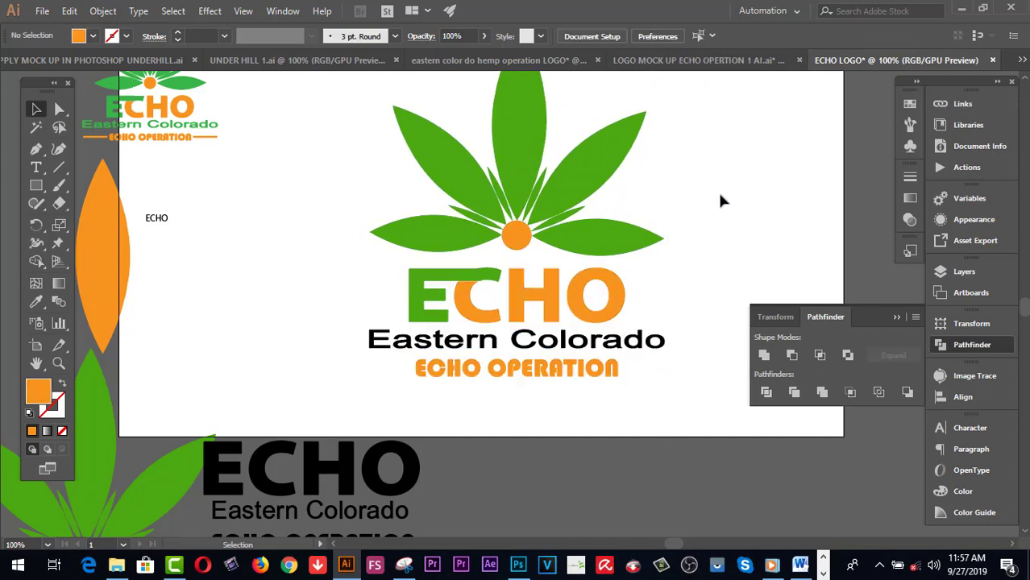
{"action": "scroll", "coordinate": [716, 302], "scroll_direction": "up", "scroll_amount": 1}
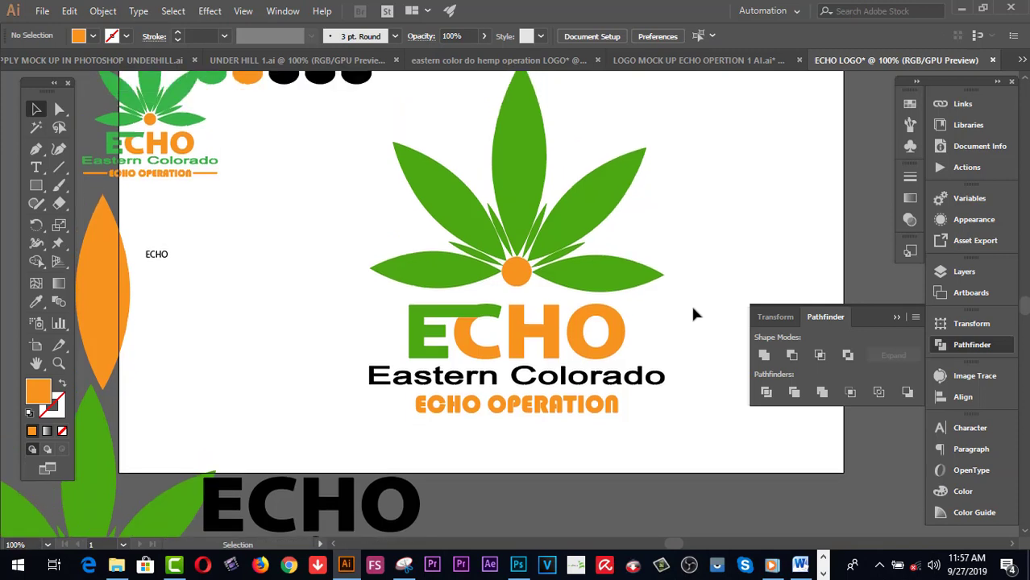
{"action": "scroll", "coordinate": [695, 314], "scroll_direction": "down", "scroll_amount": 1}
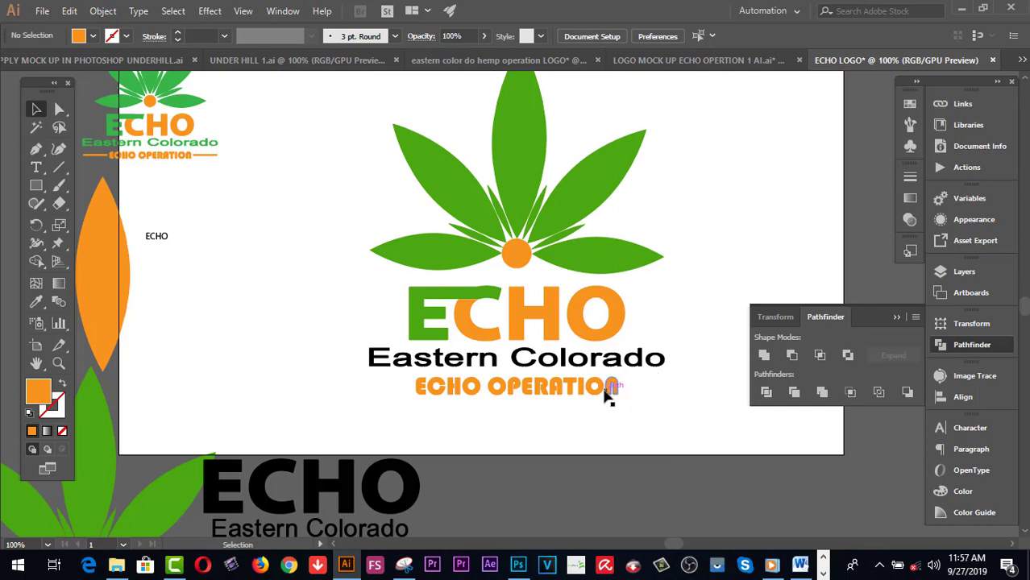
{"action": "scroll", "coordinate": [649, 432], "scroll_direction": "down", "scroll_amount": 1}
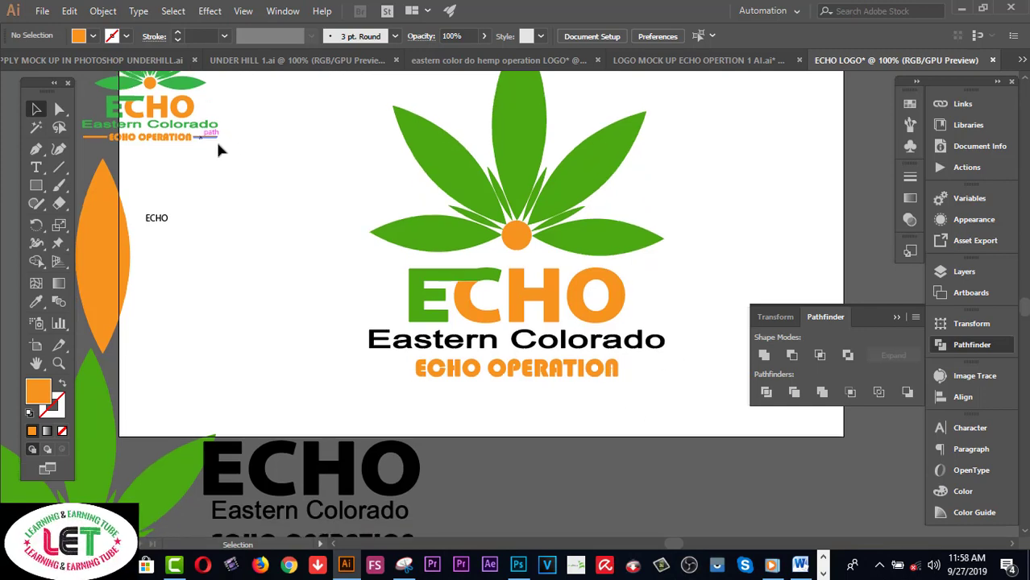
{"action": "scroll", "coordinate": [596, 414], "scroll_direction": "down", "scroll_amount": 1}
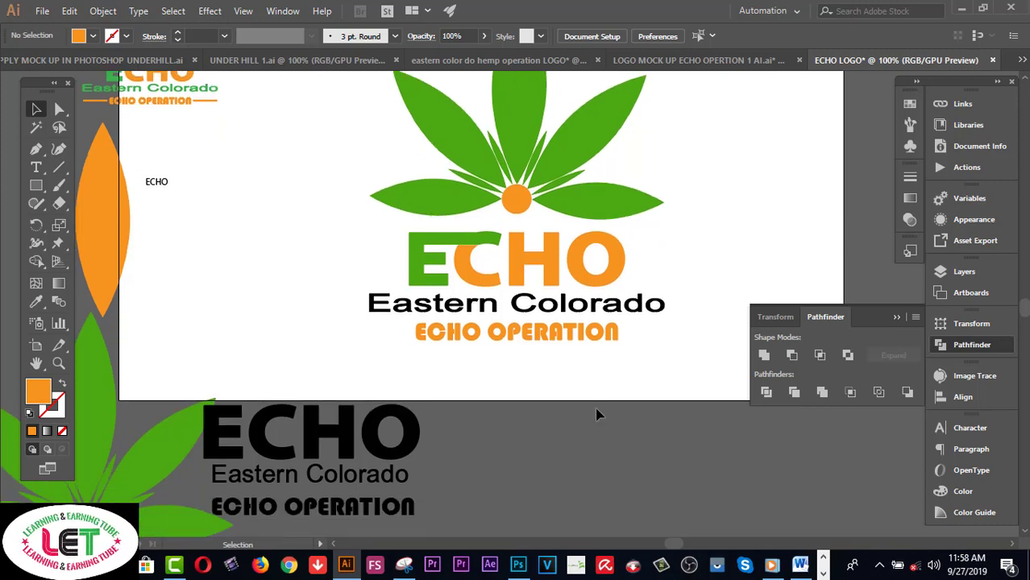
Draw a thin black 394.959 × 4.9 px bar across ECHO OPERATION, nudged slightly down
{"action": "left_click", "coordinate": [896, 316]}
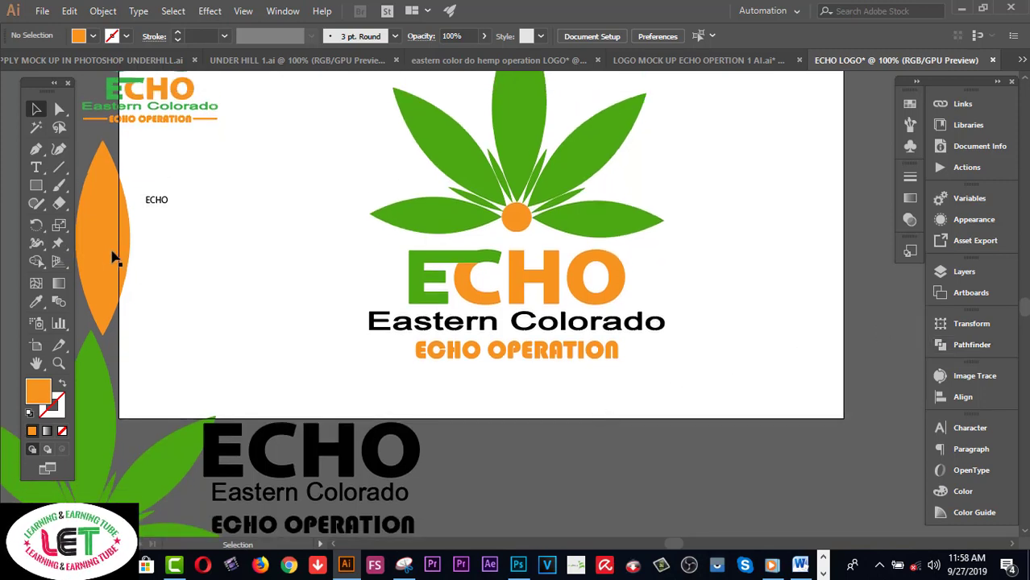
{"action": "left_click", "coordinate": [36, 185]}
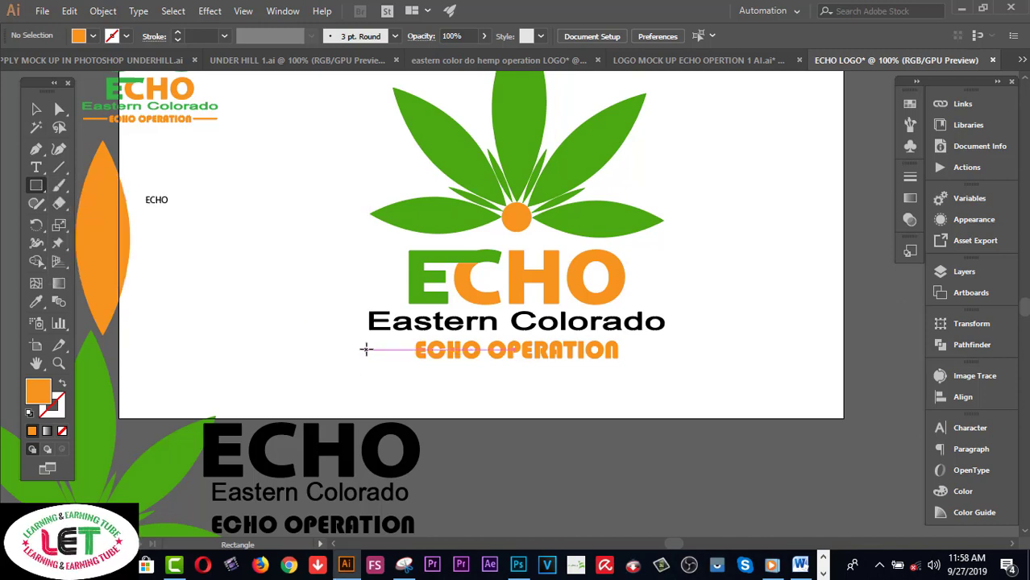
{"action": "left_click_drag", "start_coordinate": [366, 348], "coordinate": [669, 347]}
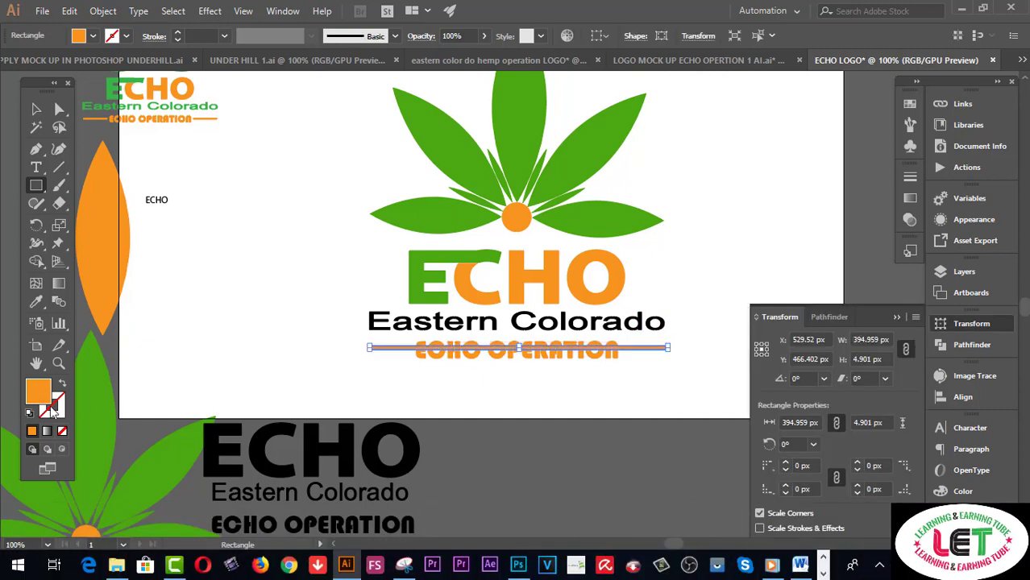
{"action": "left_click", "coordinate": [36, 301]}
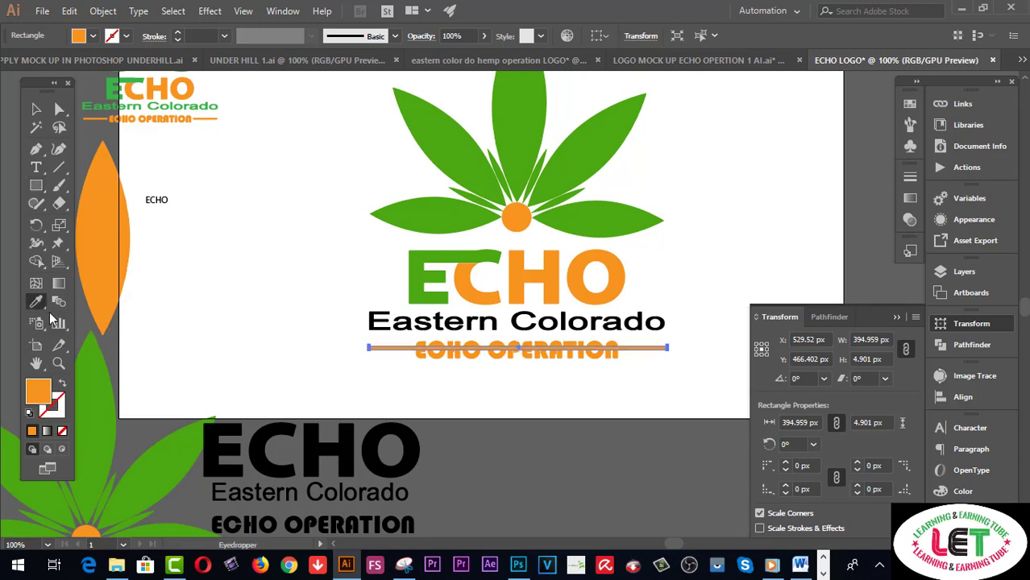
{"action": "left_click", "coordinate": [419, 448]}
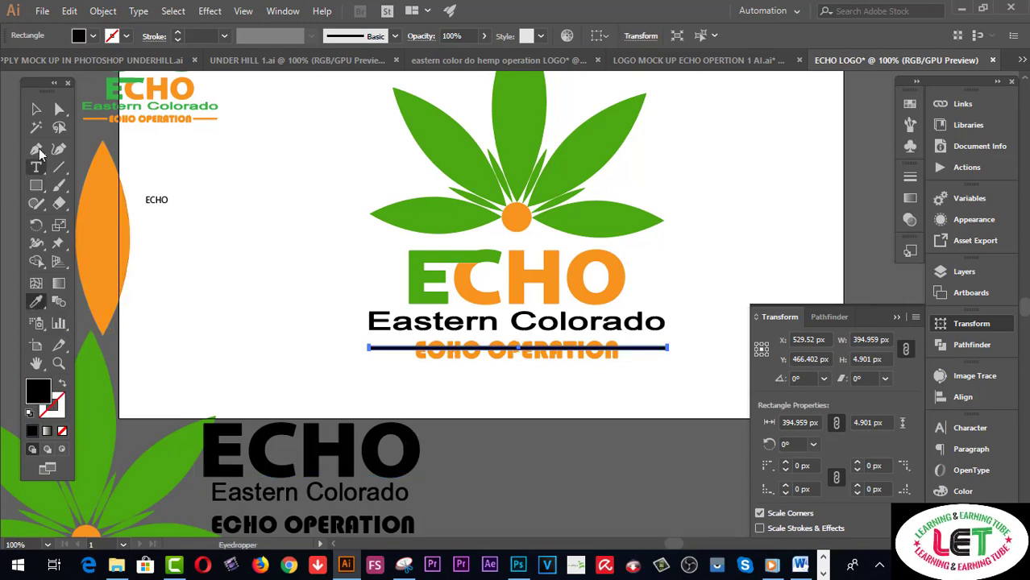
{"action": "left_click", "coordinate": [35, 112]}
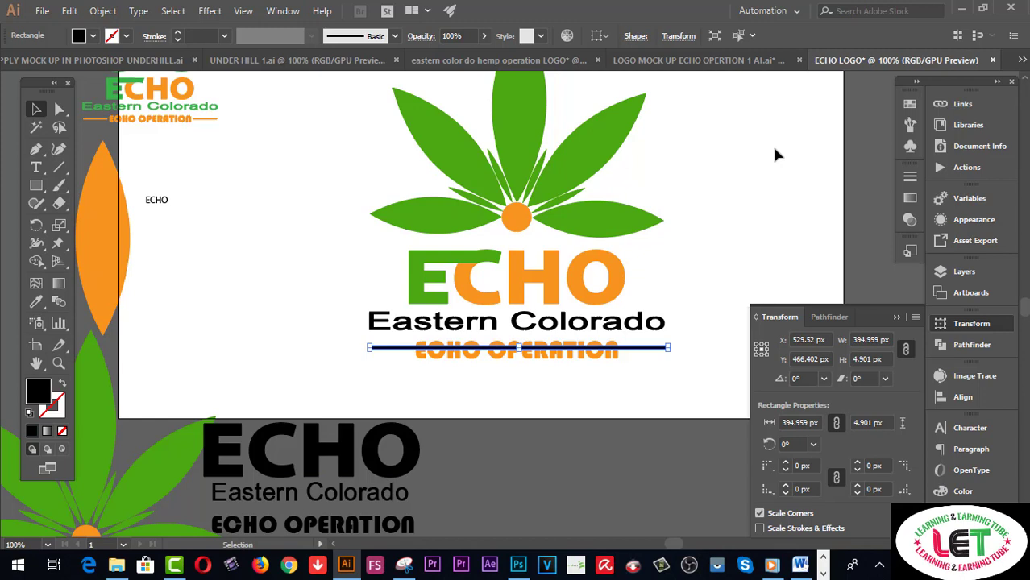
{"action": "key", "text": "Down"}
{"action": "key", "text": "Down"}
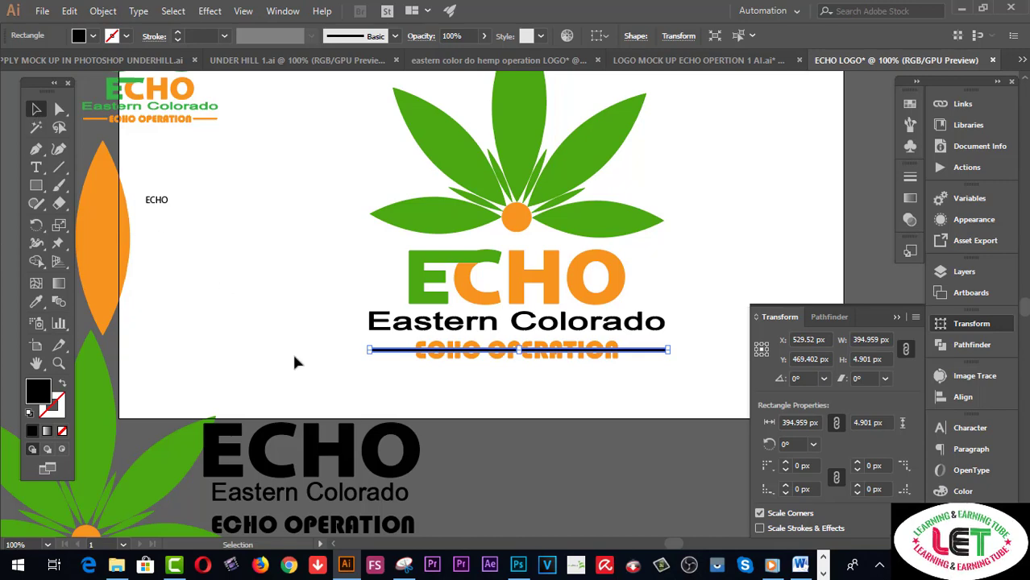
{"action": "left_click", "coordinate": [379, 395]}
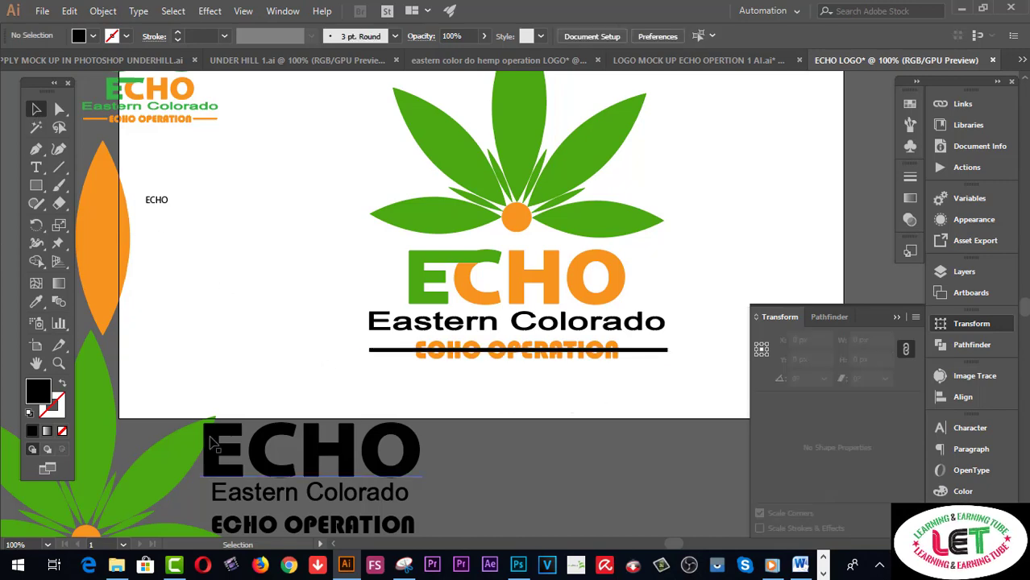
Draw a rectangle over the ECHO OPERATION text and select it together with the thin line
{"action": "left_click", "coordinate": [59, 364]}
{"action": "left_click", "coordinate": [552, 368]}
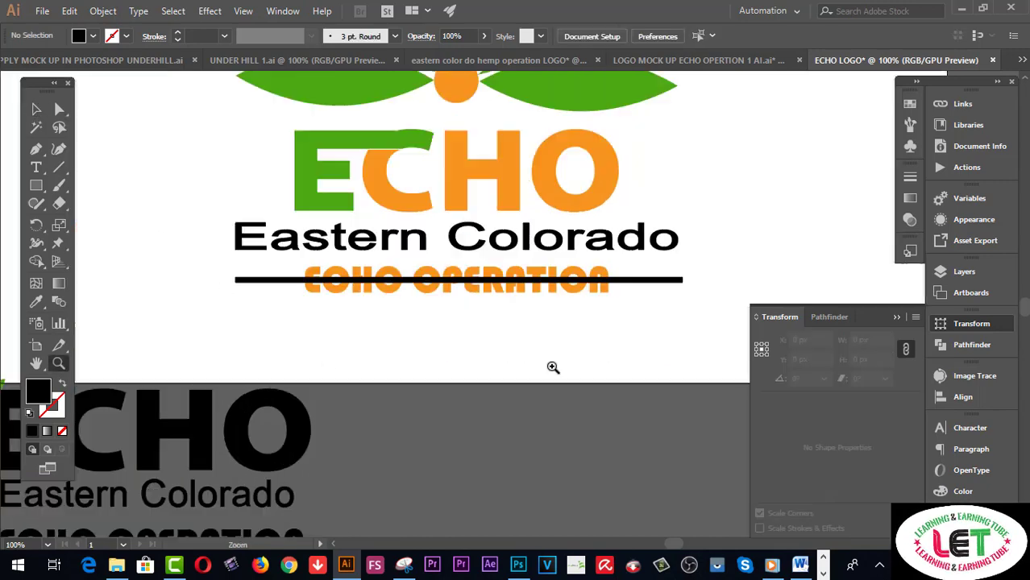
{"action": "left_click", "coordinate": [502, 328]}
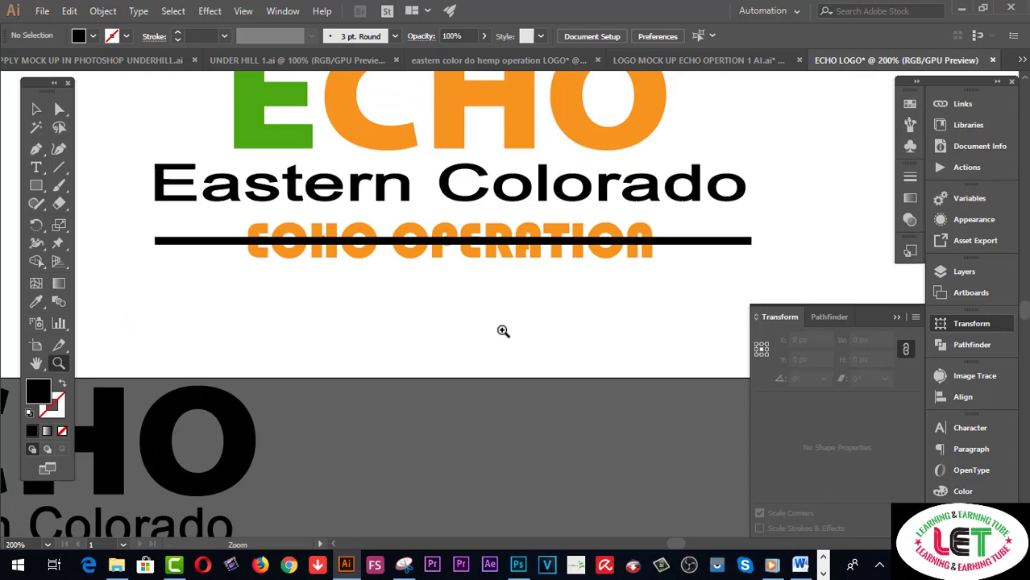
{"action": "left_click", "coordinate": [35, 185]}
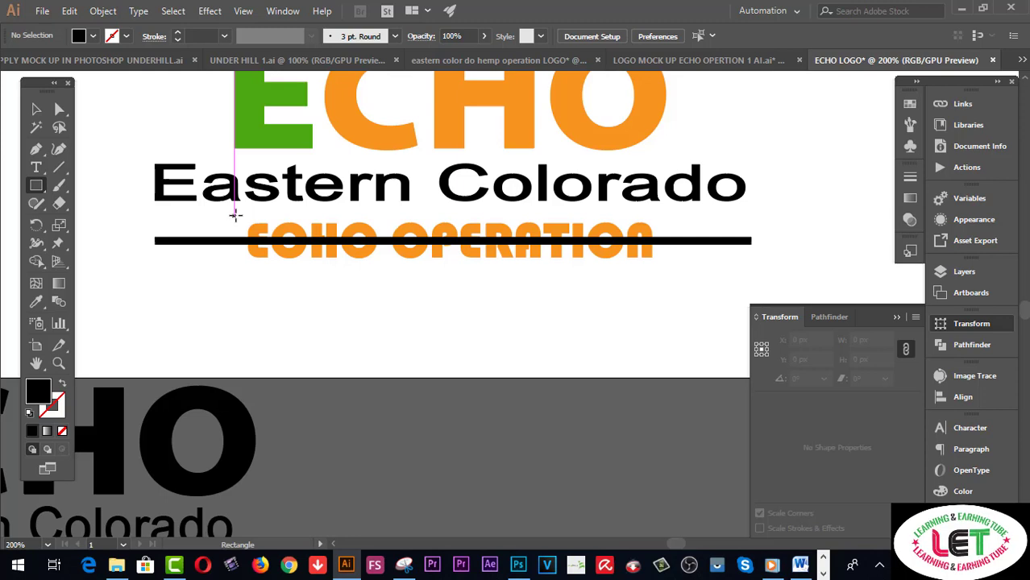
{"action": "left_click_drag", "start_coordinate": [234, 215], "coordinate": [664, 274]}
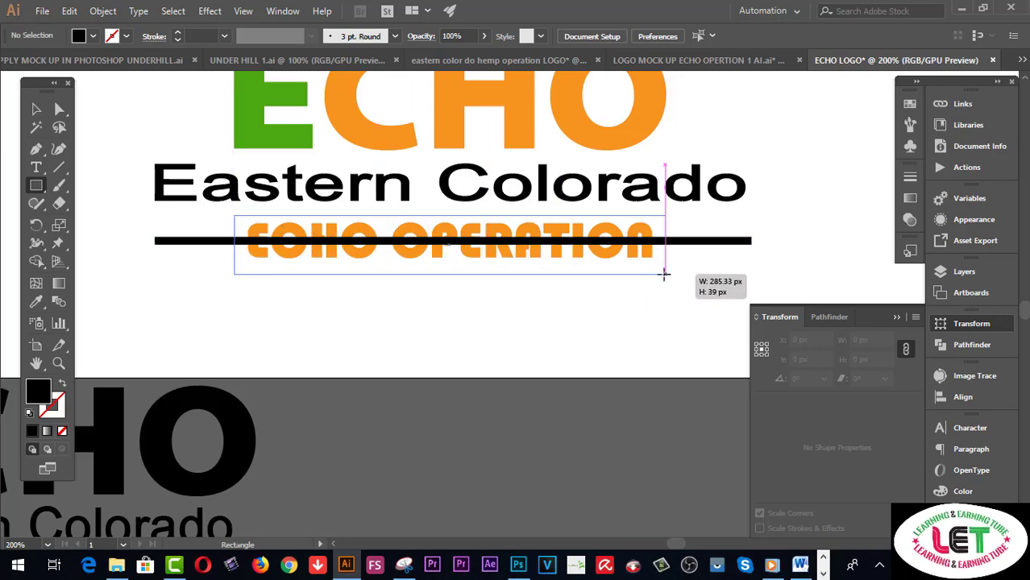
{"action": "left_click_drag", "start_coordinate": [664, 274], "coordinate": [664, 274]}
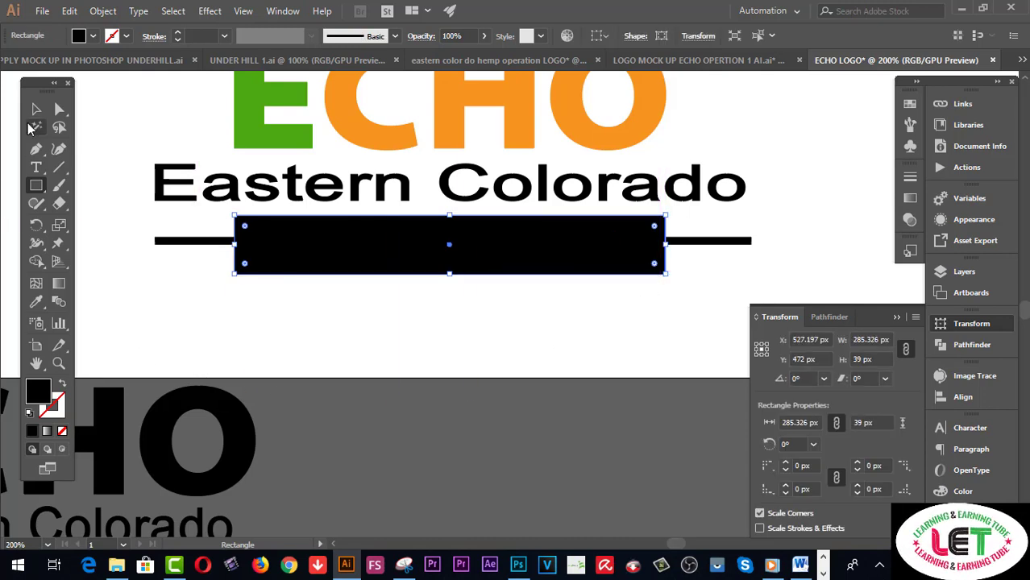
{"action": "left_click", "coordinate": [35, 109]}
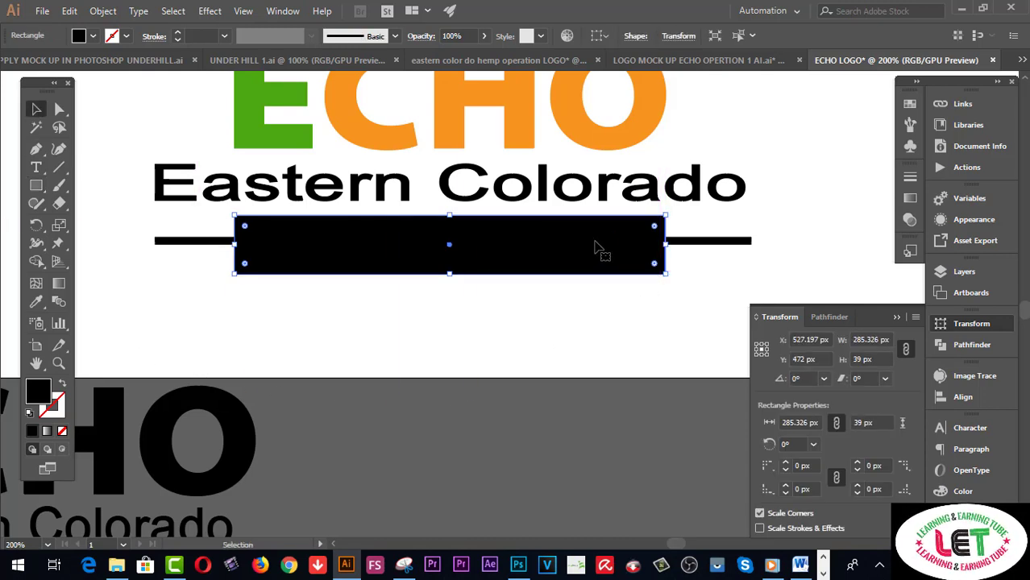
{"action": "left_click", "coordinate": [731, 246], "text": "shift"}
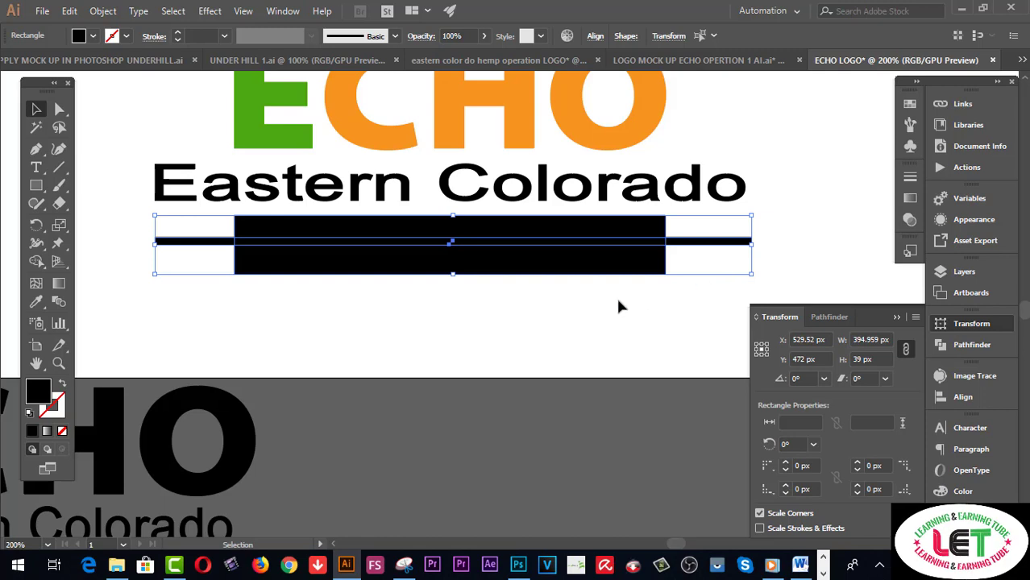
Use Shape Builder to delete the rectangle and the line's middle, leaving two flanking dashes
{"action": "left_click", "coordinate": [32, 268], "text": "alt"}
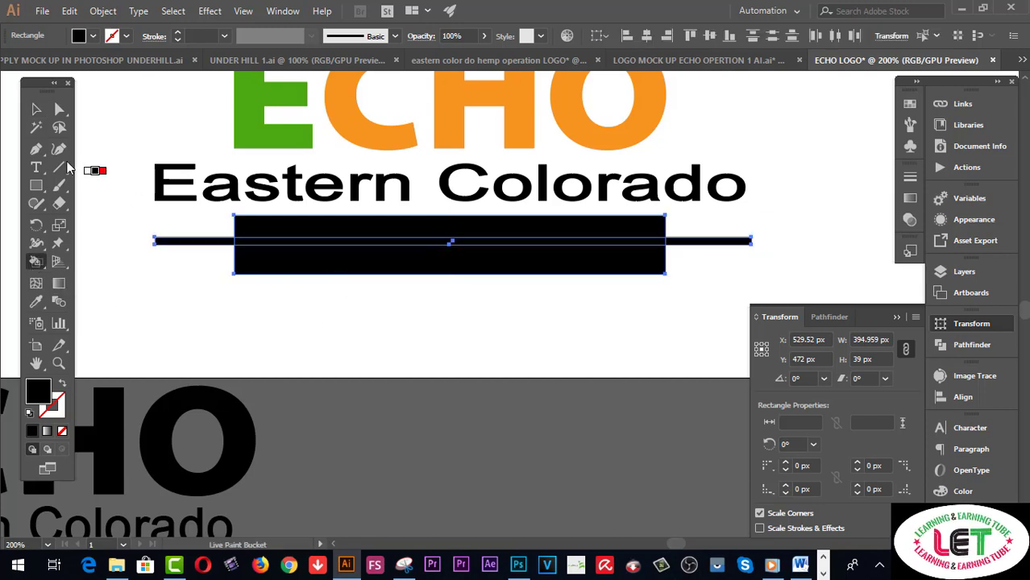
{"action": "left_click", "coordinate": [36, 110]}
{"action": "left_click", "coordinate": [203, 316]}
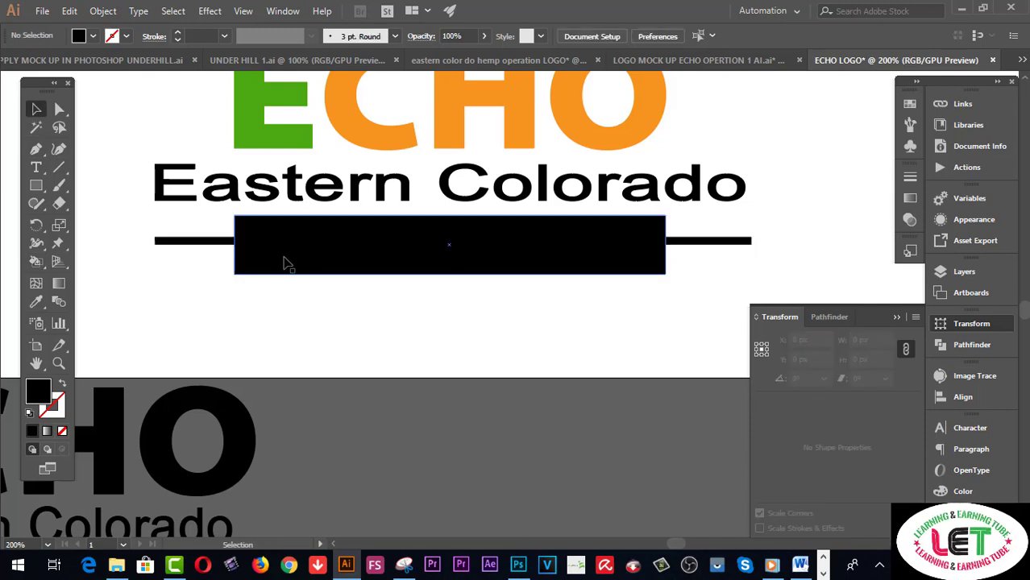
{"action": "left_click", "coordinate": [664, 274]}
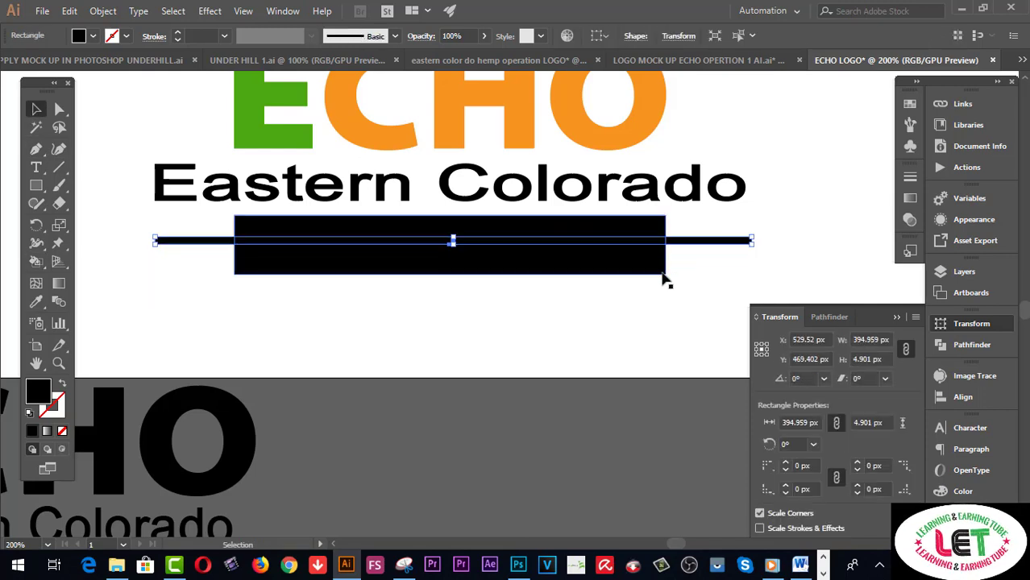
{"action": "left_click", "coordinate": [166, 241], "text": "shift"}
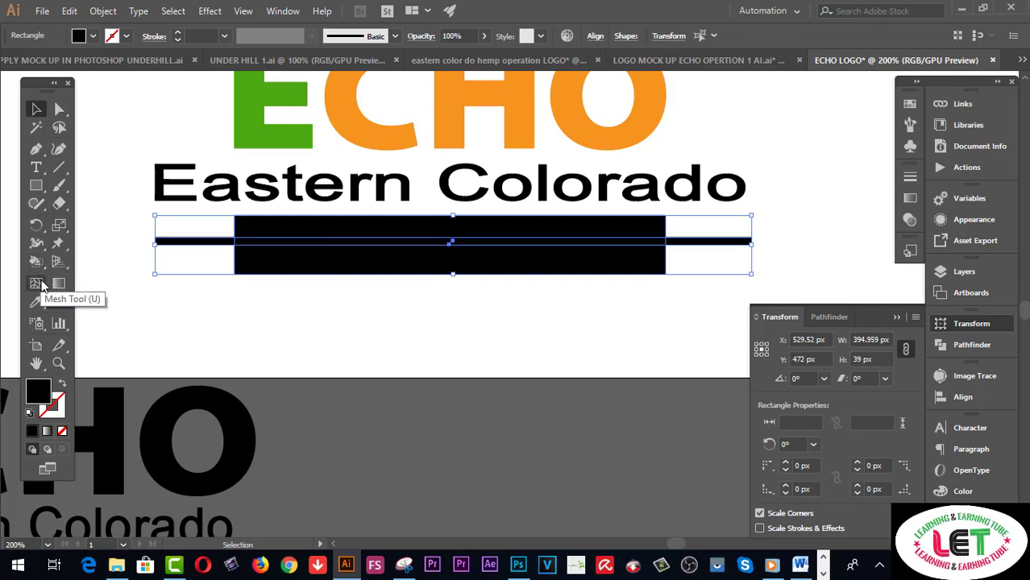
{"action": "left_click", "coordinate": [36, 264]}
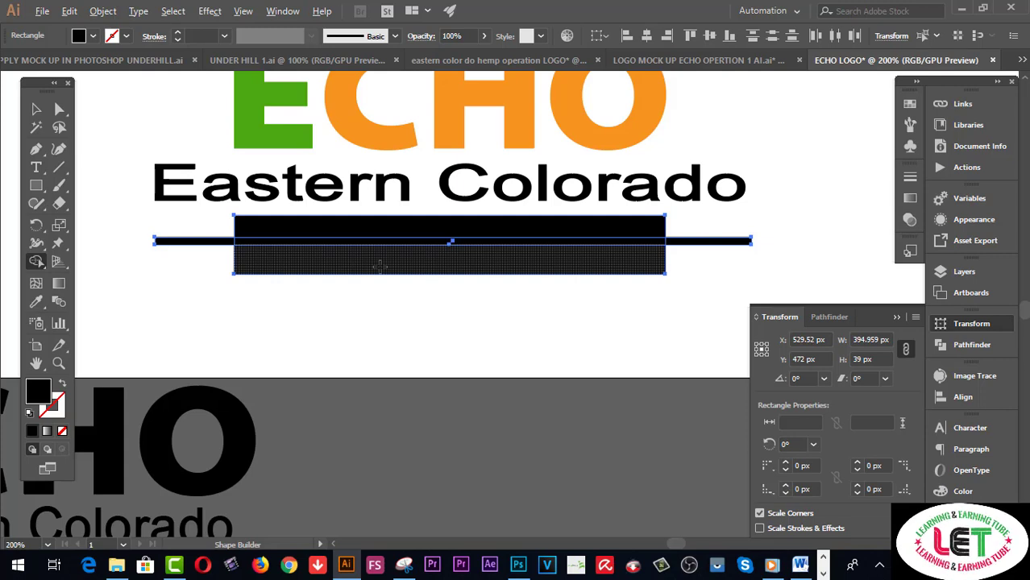
{"action": "left_click", "coordinate": [380, 265], "text": "alt"}
{"action": "left_click", "coordinate": [402, 222], "text": "alt"}
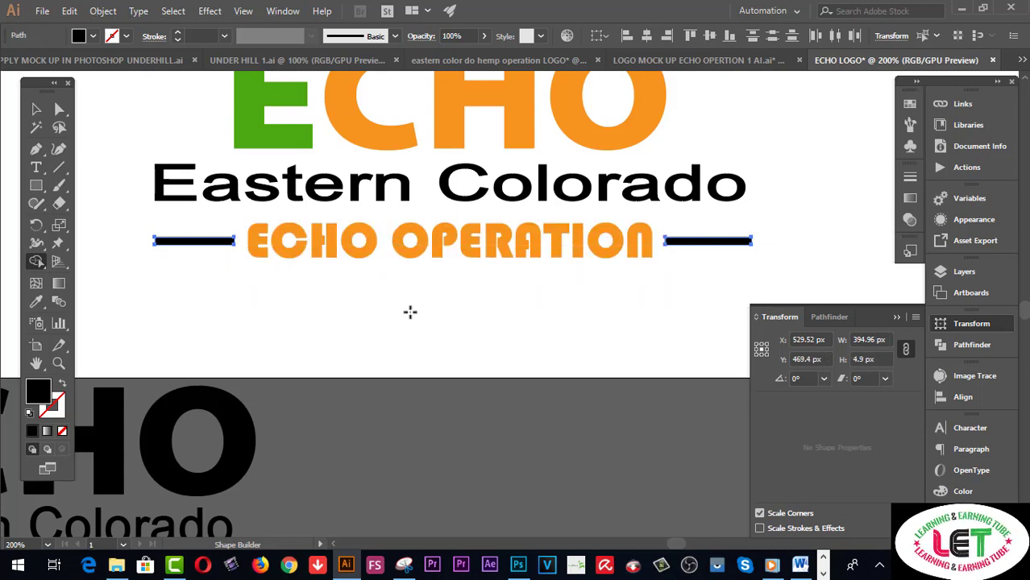
{"action": "left_click", "coordinate": [35, 108]}
{"action": "left_click", "coordinate": [262, 305]}
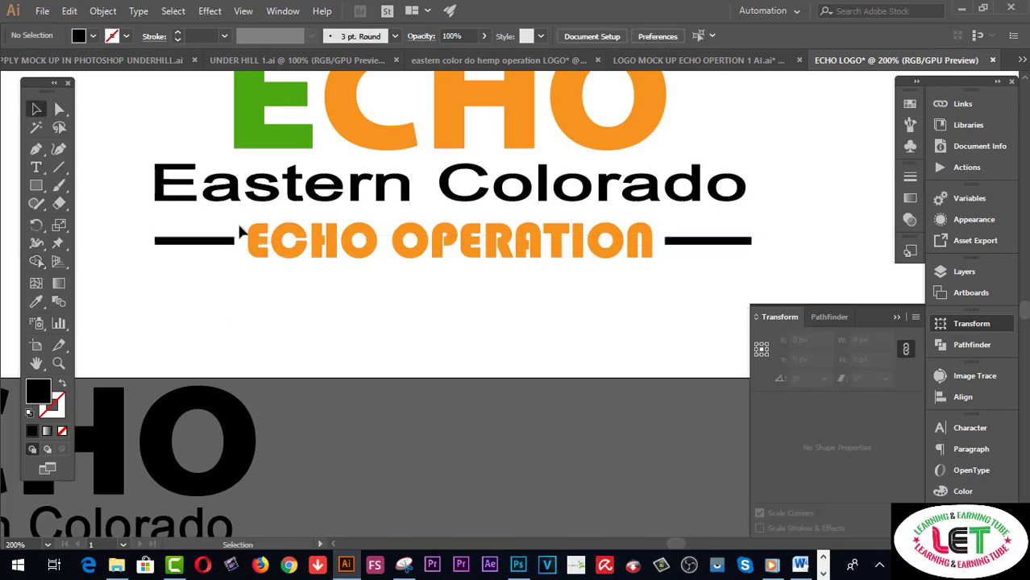
Group the ECHO OPERATION text with its two dashes
{"action": "left_click", "coordinate": [547, 319], "text": "ctrl+alt"}
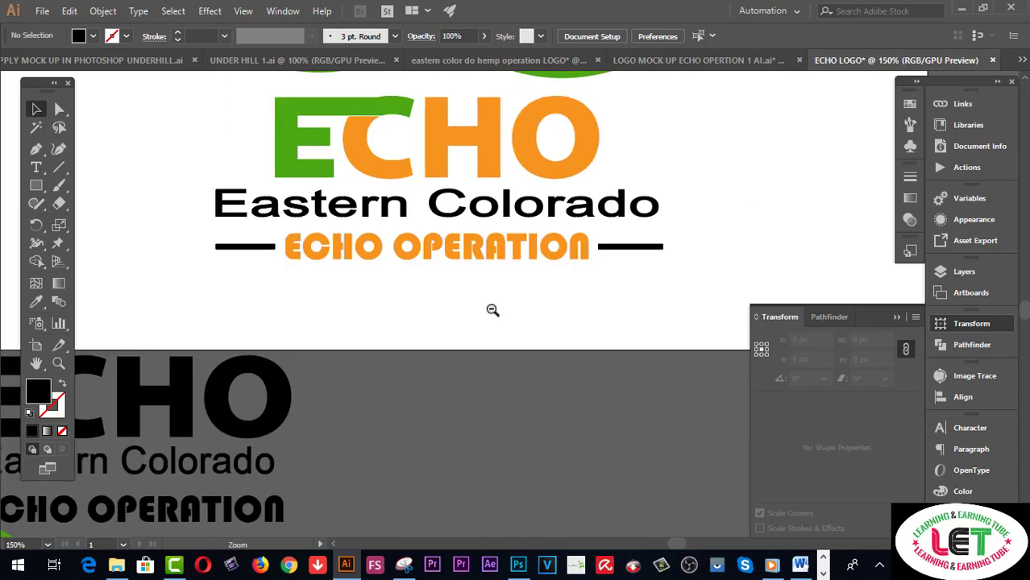
{"action": "left_click", "coordinate": [473, 307], "text": "ctrl+alt"}
{"action": "key", "text": "ctrl+minus"}
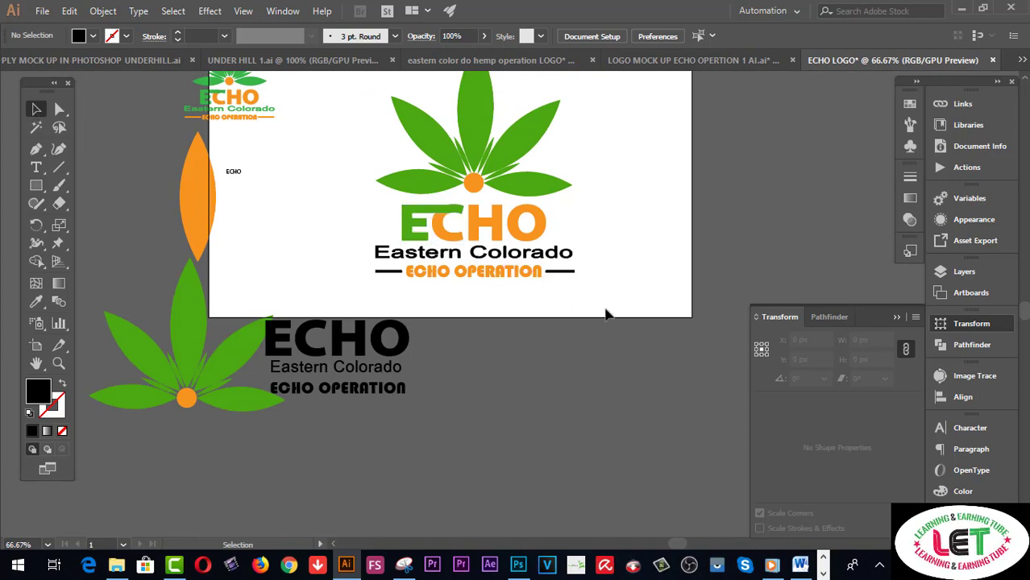
{"action": "left_click_drag", "start_coordinate": [606, 303], "coordinate": [349, 274]}
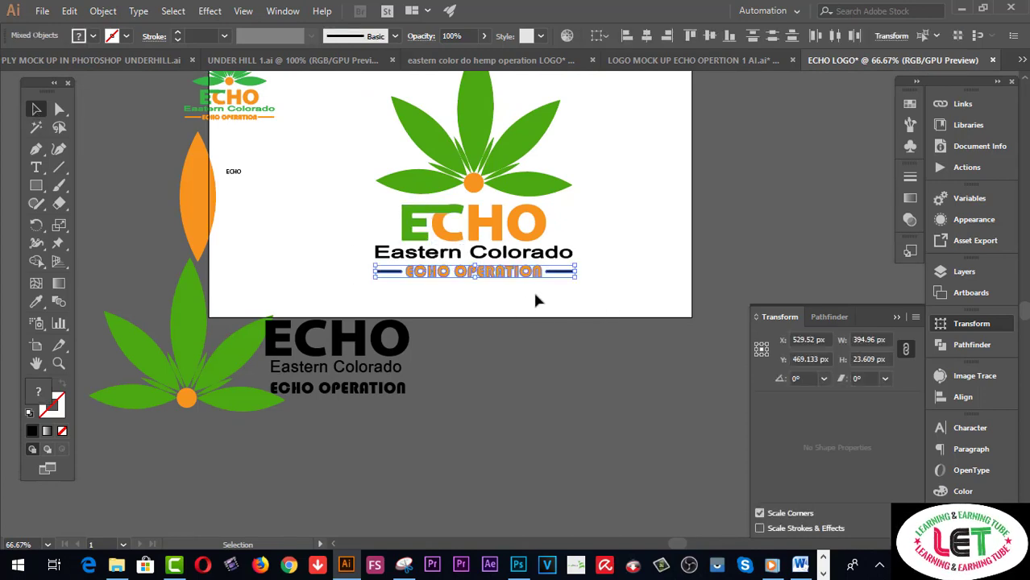
{"action": "left_click", "coordinate": [102, 11]}
{"action": "left_click", "coordinate": [161, 49]}
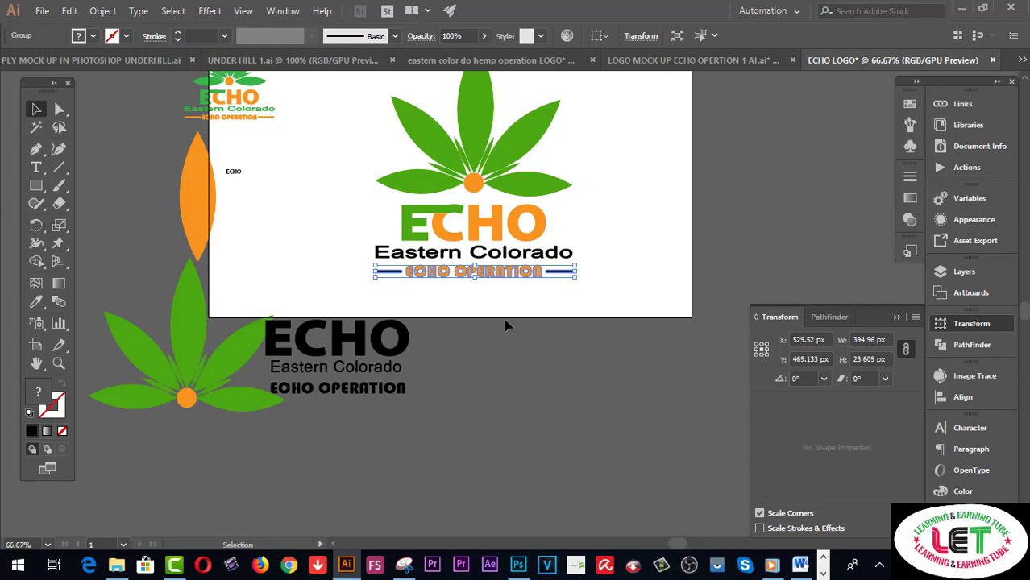
Centre the whole leaf-and-ECHO logo horizontally on the artboard
{"action": "left_click", "coordinate": [506, 322]}
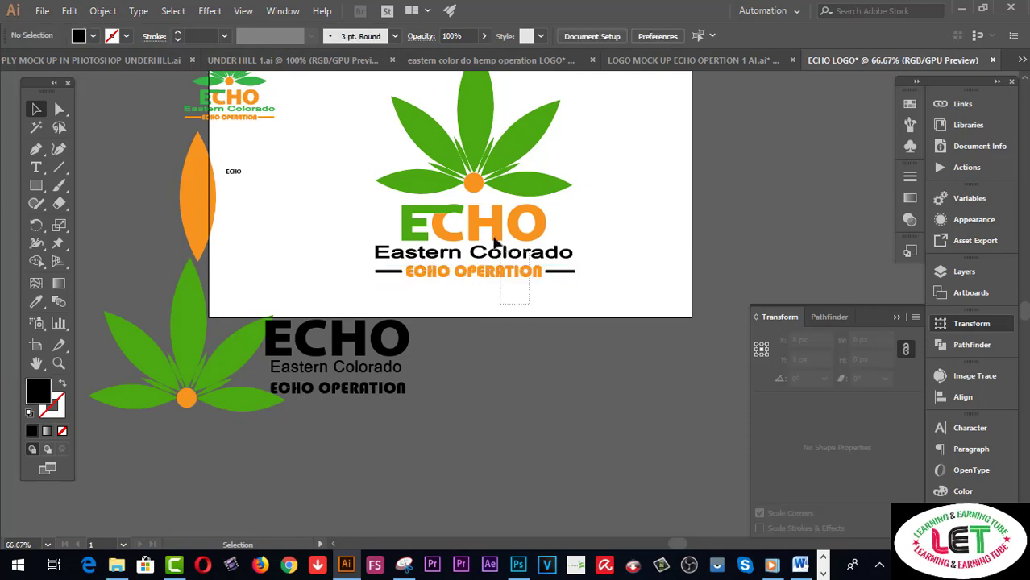
{"action": "left_click", "coordinate": [453, 151]}
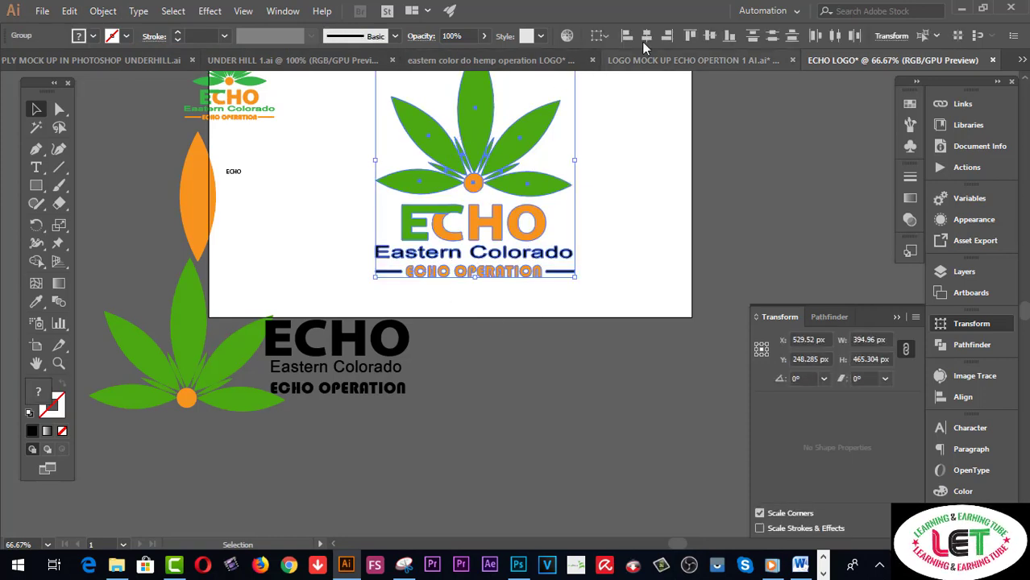
{"action": "left_click", "coordinate": [645, 36]}
{"action": "left_click", "coordinate": [631, 188]}
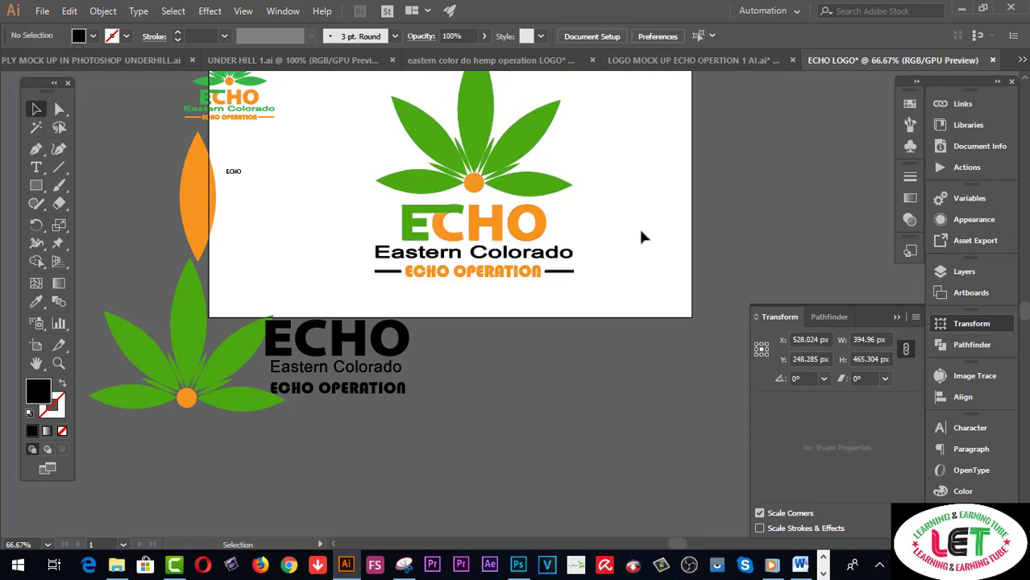
{"action": "scroll", "coordinate": [648, 339], "scroll_direction": "up", "scroll_amount": 3}
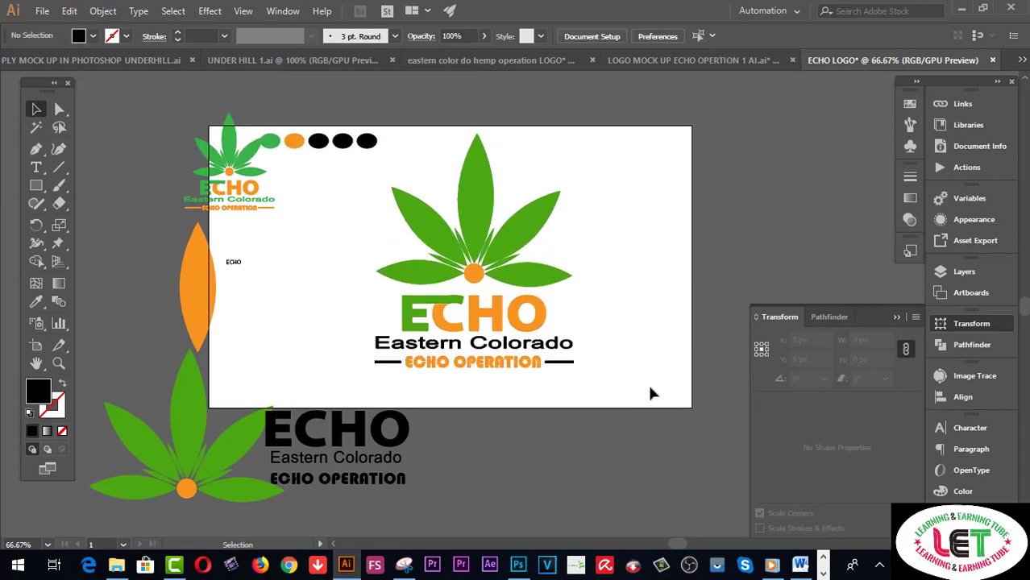
{"action": "left_click_drag", "start_coordinate": [625, 403], "coordinate": [354, 288]}
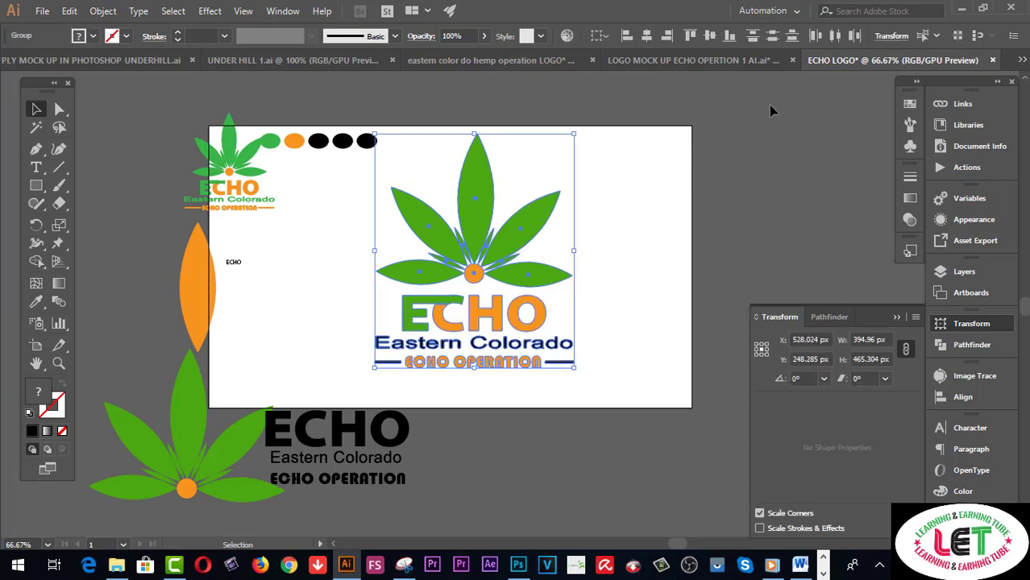
{"action": "left_click", "coordinate": [635, 411]}
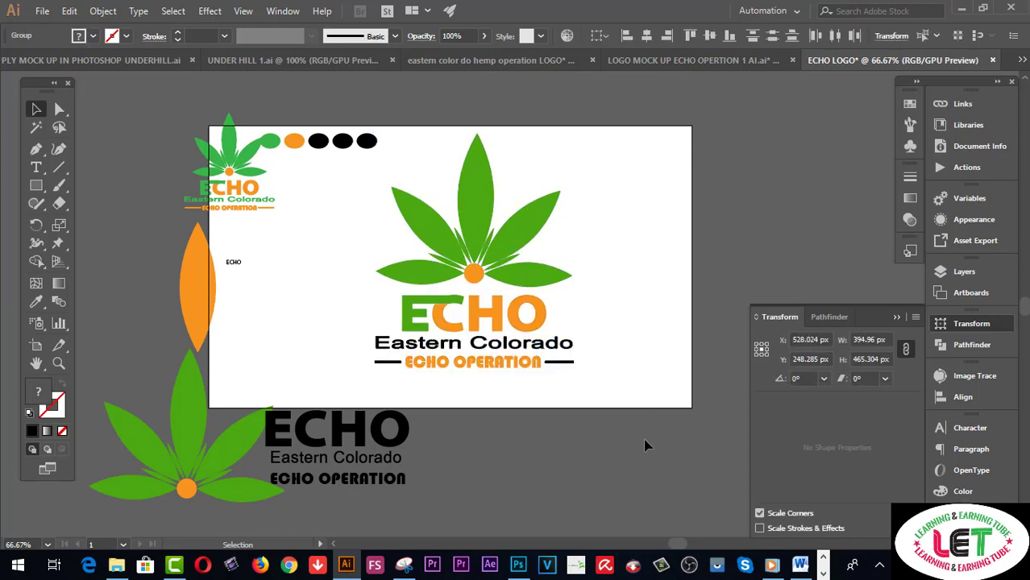
{"action": "left_click_drag", "start_coordinate": [145, 115], "coordinate": [335, 511]}
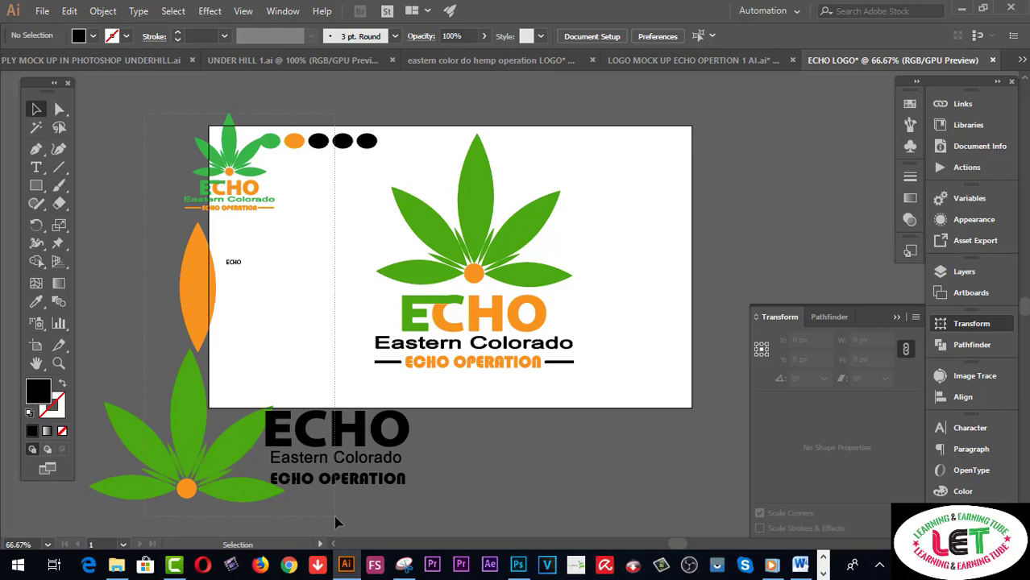
{"action": "left_click", "coordinate": [497, 490]}
Delete the old logo from the mock-up document and drag in the coloured ECHO logo
{"action": "left_click", "coordinate": [459, 230]}
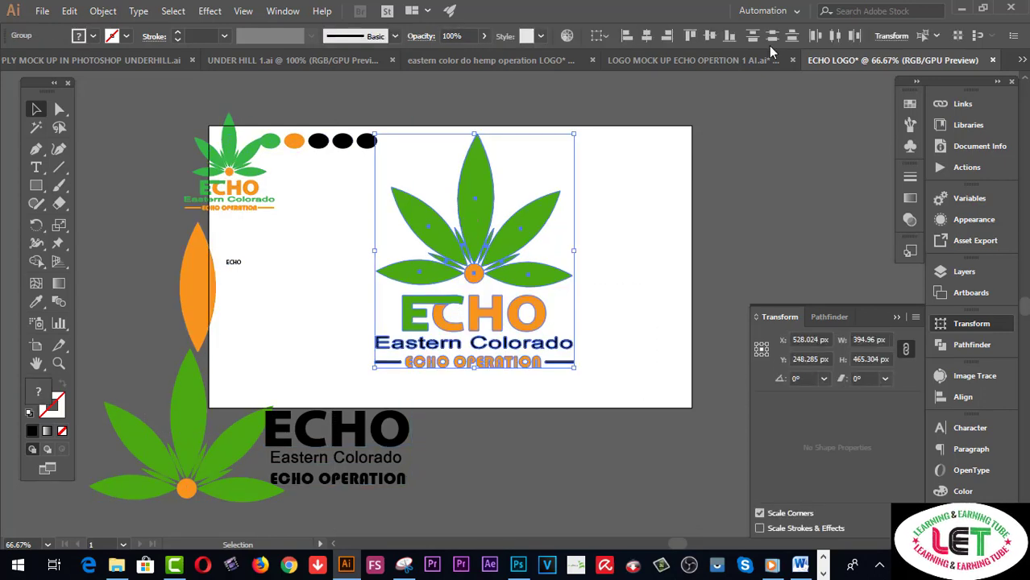
{"action": "left_click", "coordinate": [734, 59]}
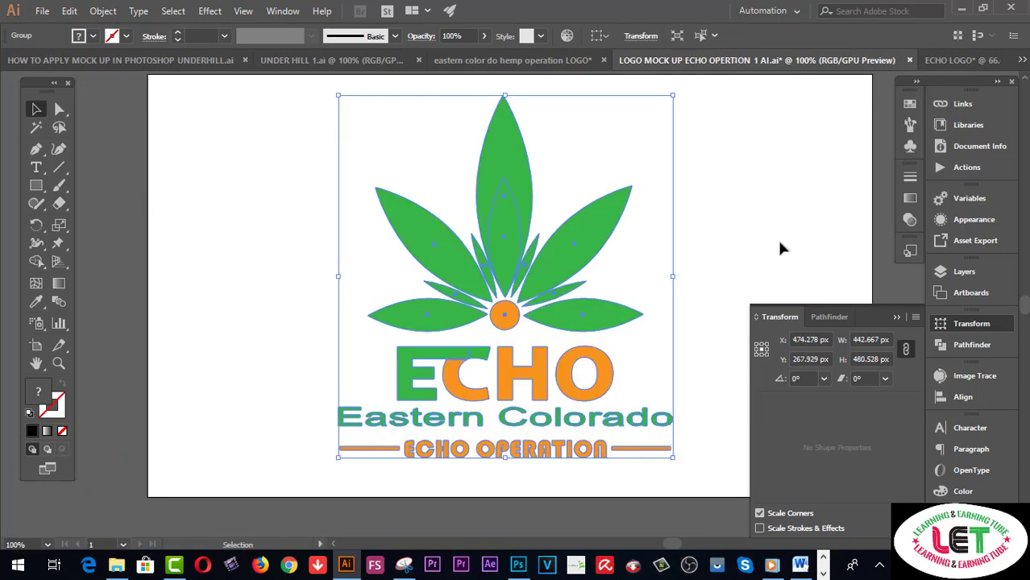
{"action": "key", "text": "Delete"}
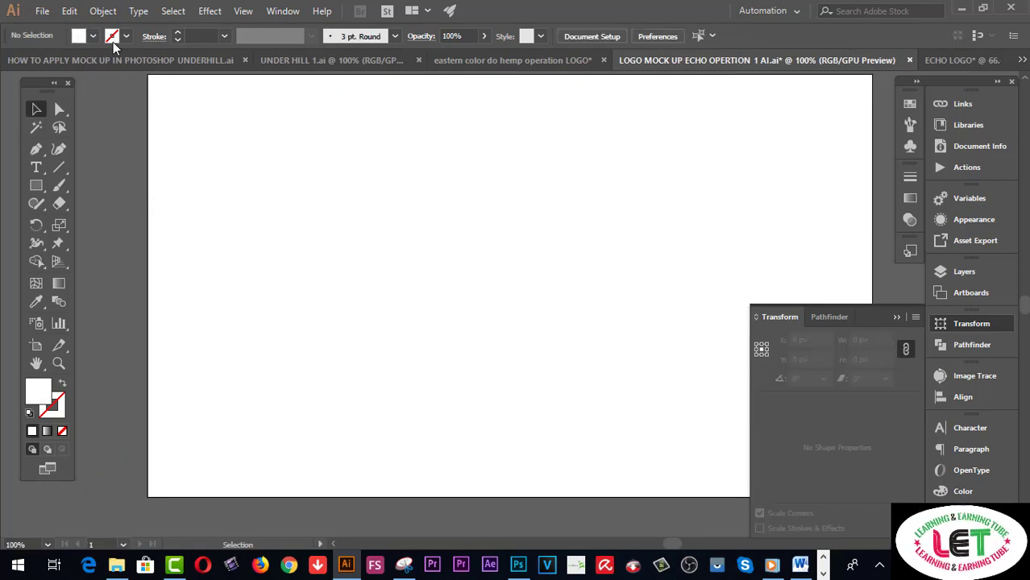
{"action": "left_click", "coordinate": [941, 60]}
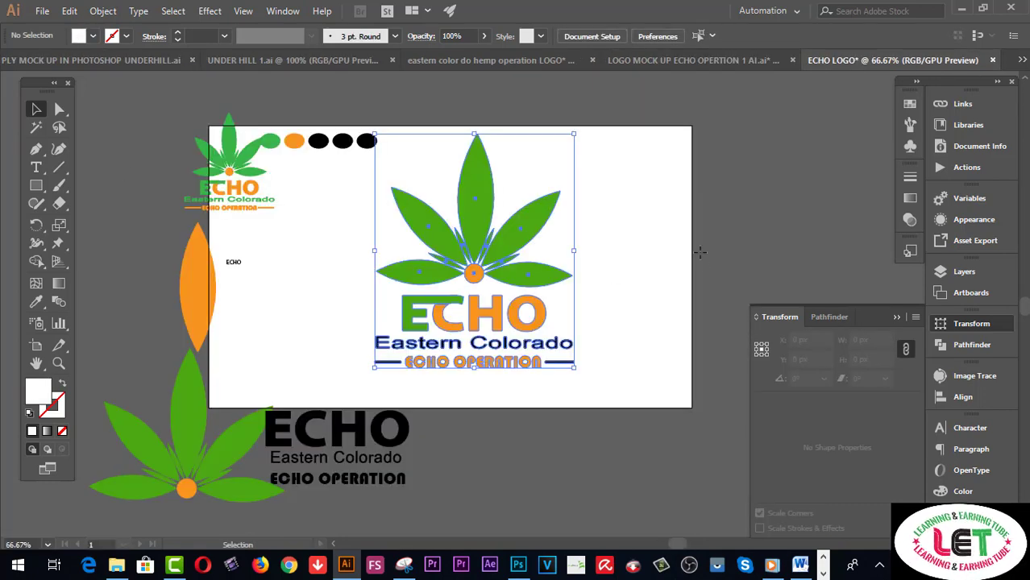
{"action": "left_click", "coordinate": [653, 396]}
{"action": "left_click", "coordinate": [474, 240]}
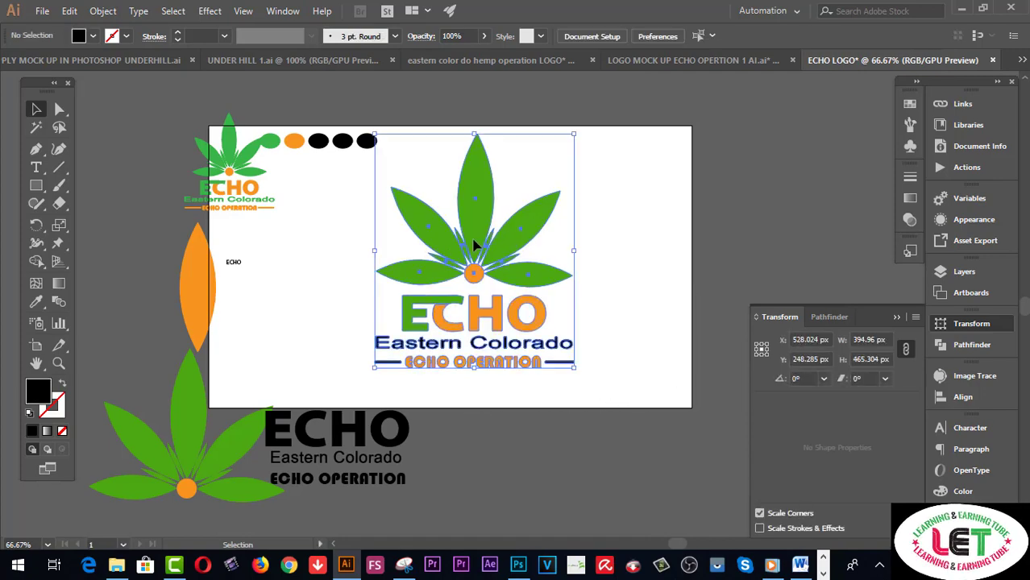
{"action": "left_click_drag", "start_coordinate": [528, 203], "coordinate": [527, 225]}
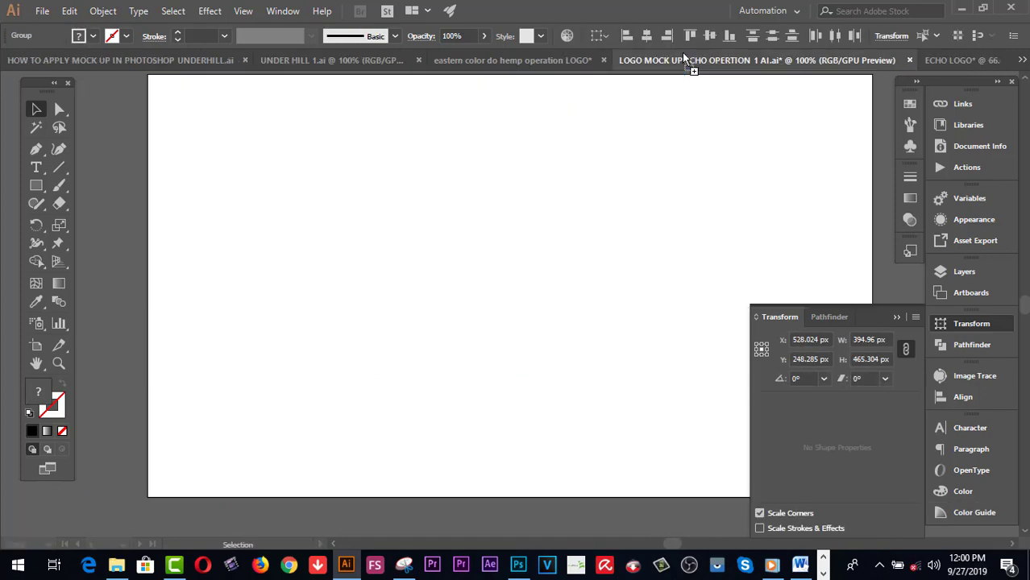
{"action": "left_click_drag", "start_coordinate": [476, 274], "coordinate": [524, 281]}
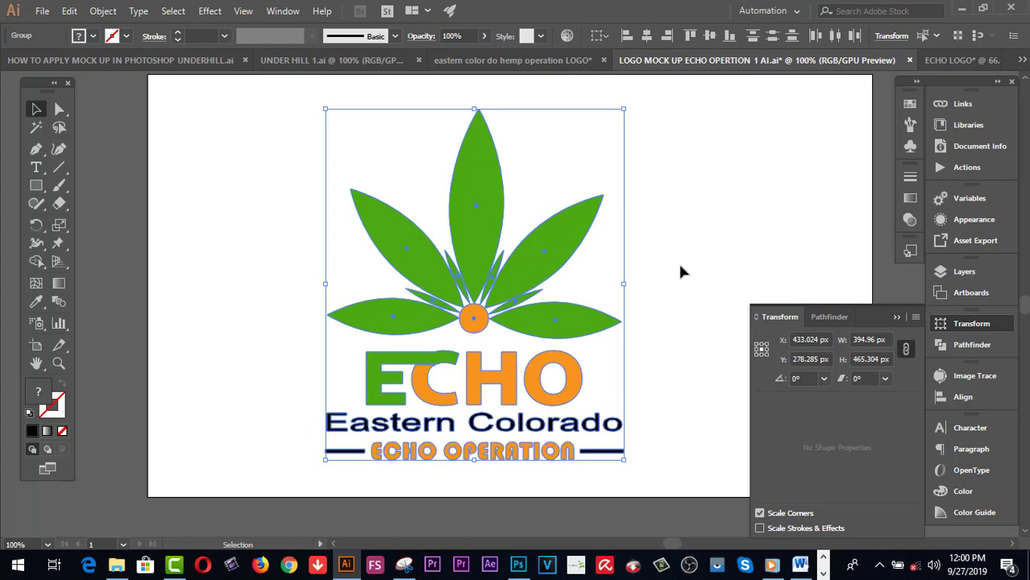
{"action": "left_click", "coordinate": [682, 256]}
Group all the copied logo parts into a single group
{"action": "left_click", "coordinate": [540, 283]}
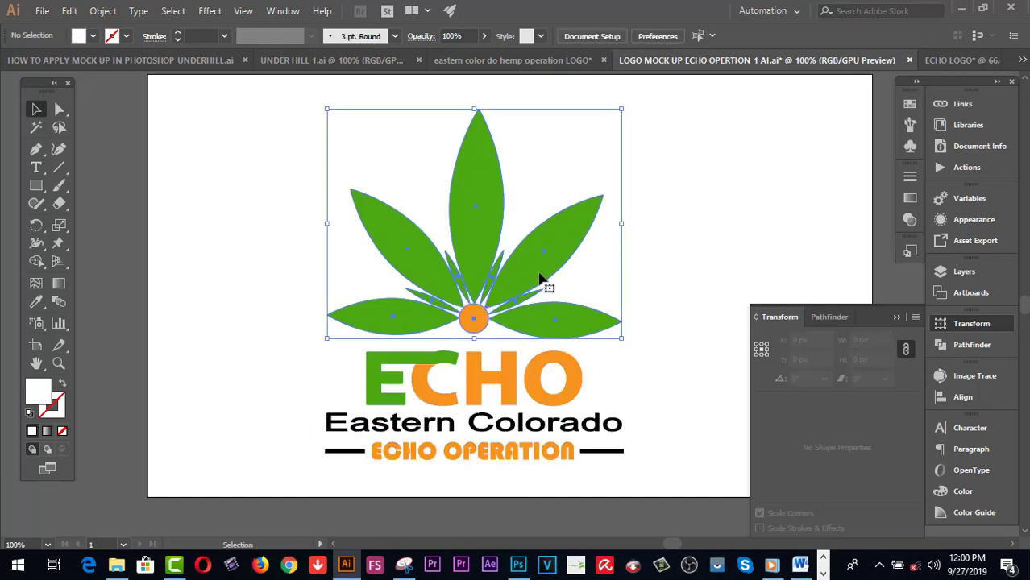
{"action": "left_click", "coordinate": [682, 395]}
{"action": "key", "text": "ctrl+a"}
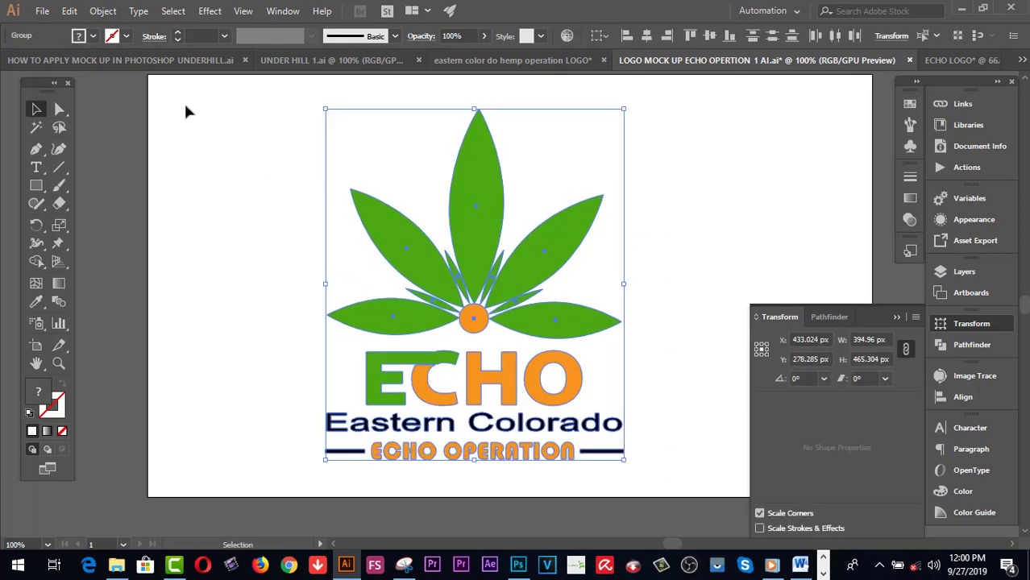
{"action": "left_click", "coordinate": [104, 11]}
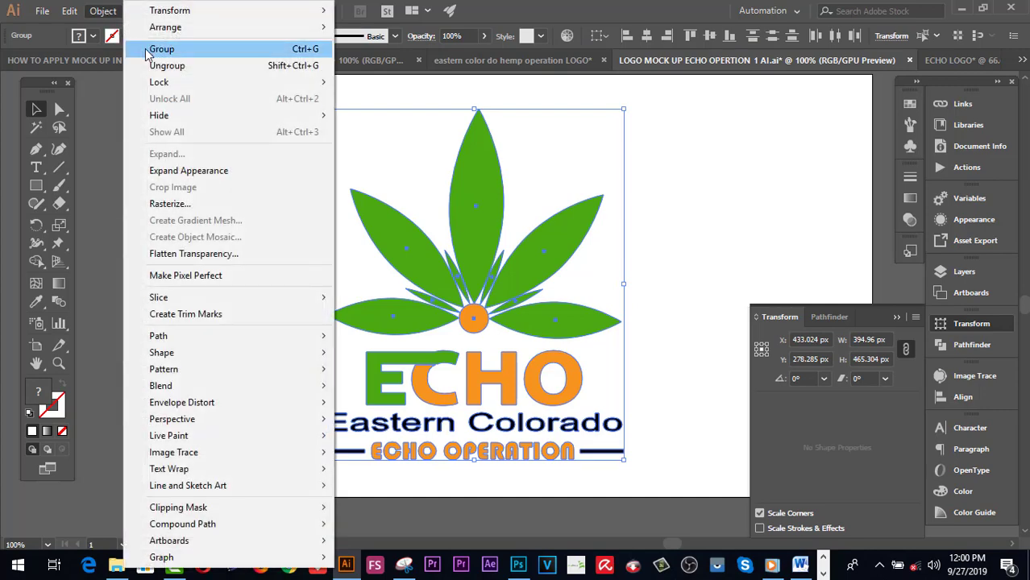
{"action": "left_click", "coordinate": [161, 49]}
Scale the logo down to about 241 × 284 px and move it near the artboard centre
{"action": "left_click", "coordinate": [729, 254]}
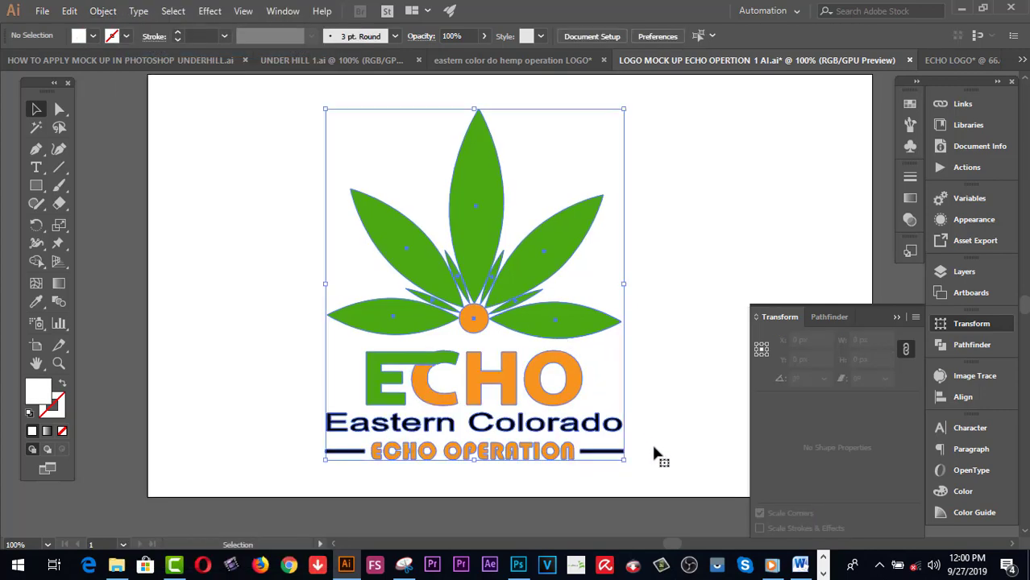
{"action": "left_click", "coordinate": [624, 459]}
{"action": "left_click_drag", "start_coordinate": [623, 458], "coordinate": [566, 392]}
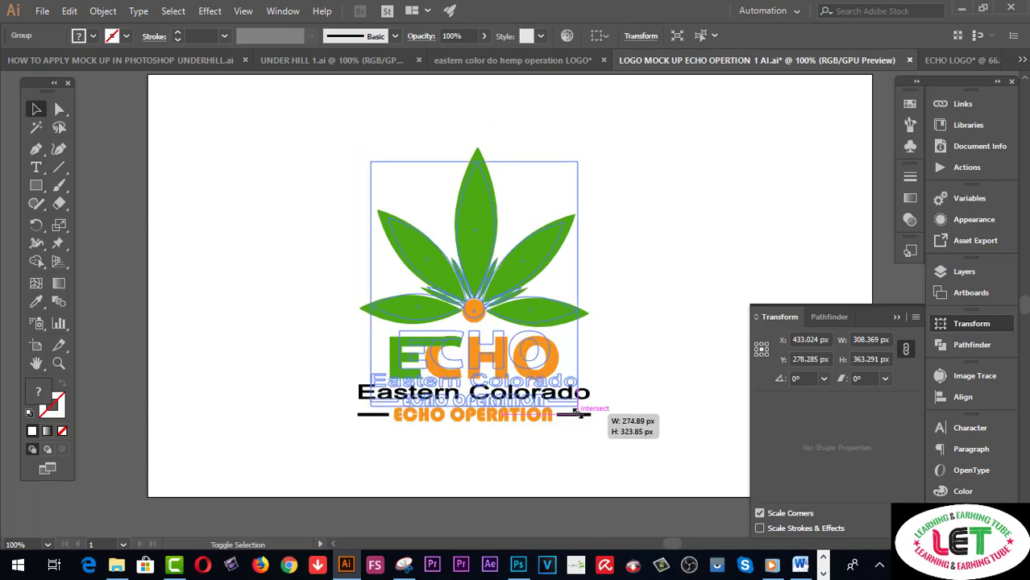
{"action": "left_click", "coordinate": [610, 360]}
{"action": "left_click_drag", "start_coordinate": [471, 310], "coordinate": [505, 282]}
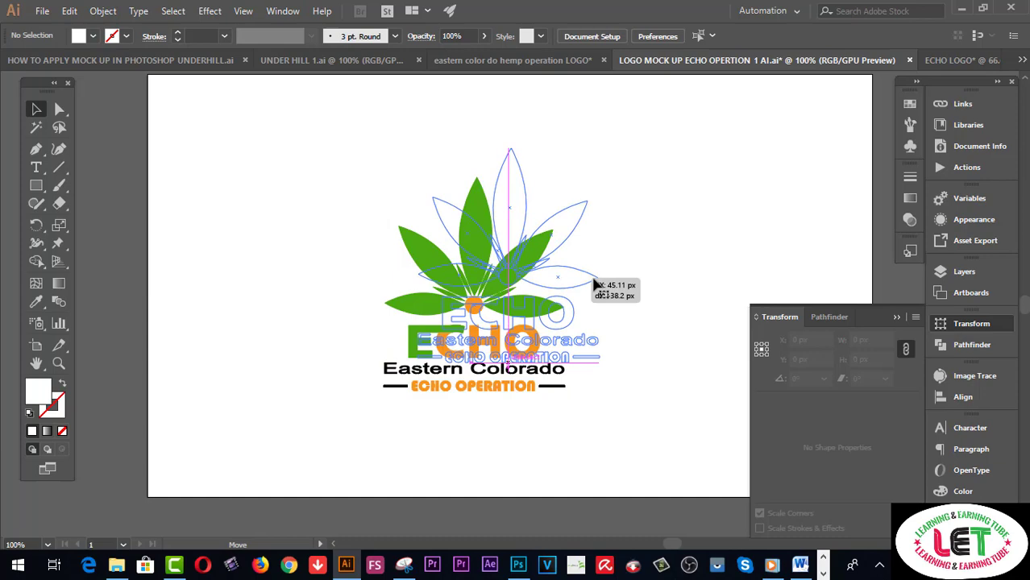
{"action": "left_click", "coordinate": [674, 229]}
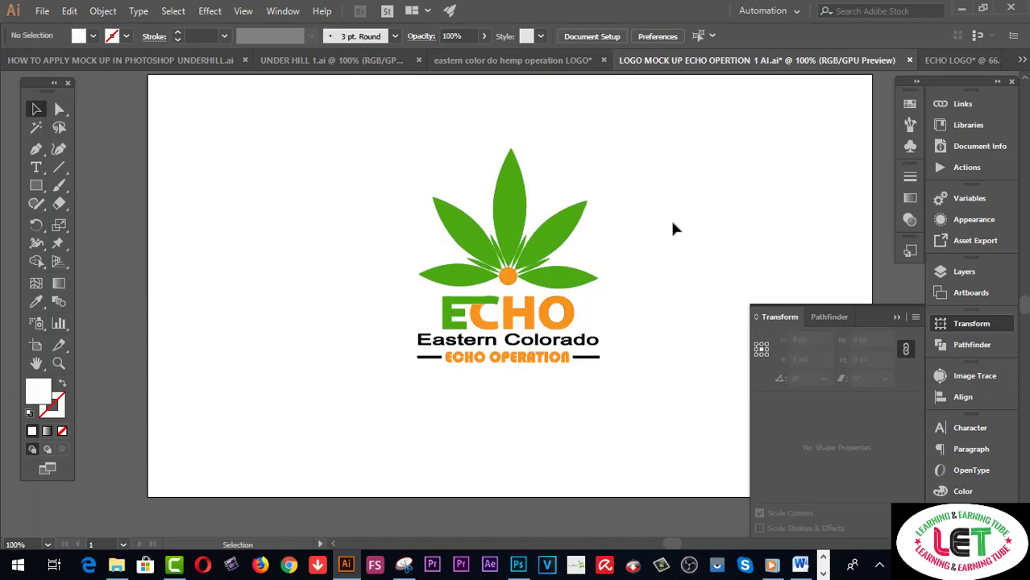
Open Save for Web (Legacy) with transparent PNG-24 and fit the preview to the window
{"action": "left_click", "coordinate": [43, 11]}
{"action": "mouse_move", "coordinate": [68, 278]}
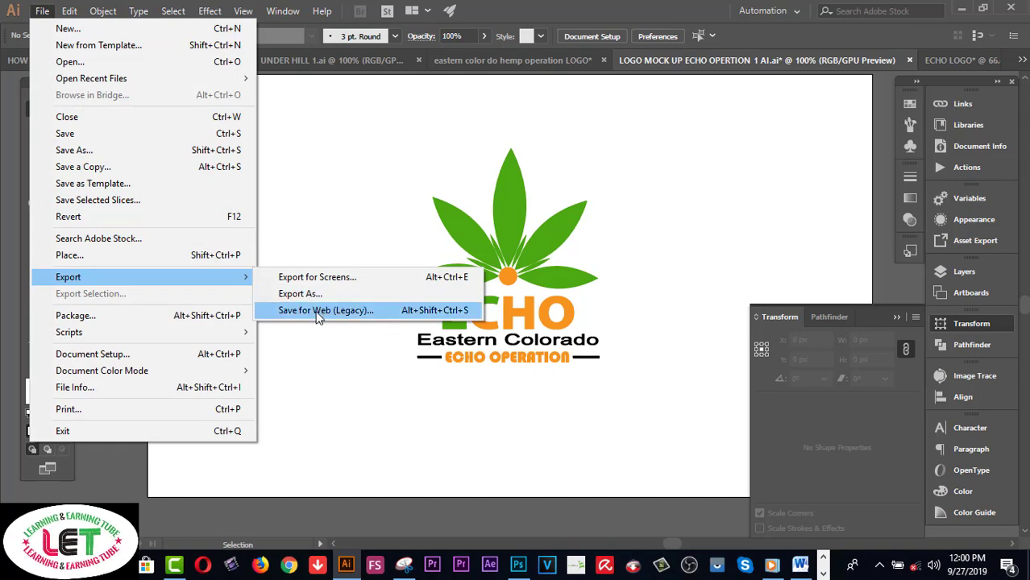
{"action": "left_click", "coordinate": [318, 314]}
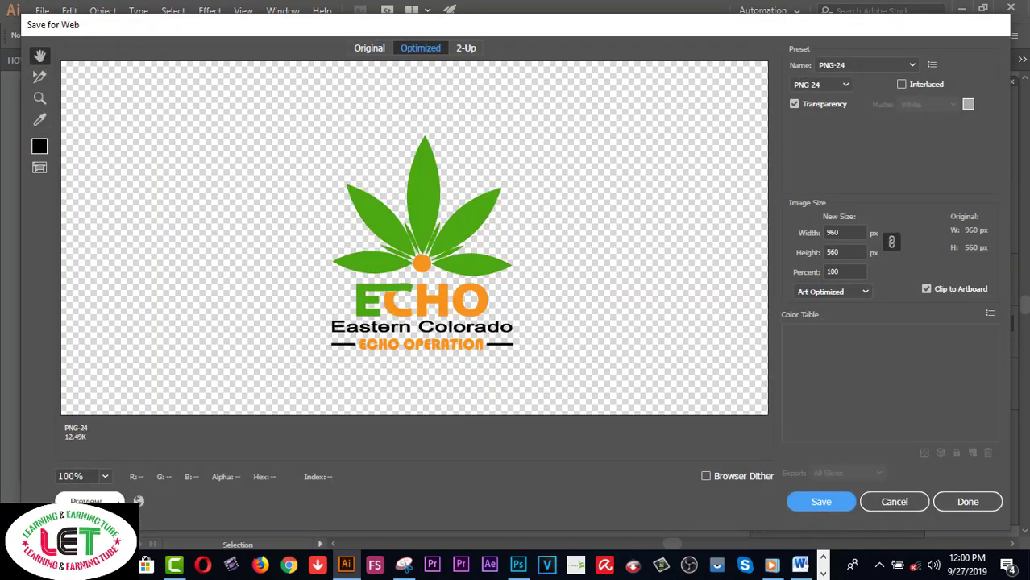
{"action": "left_click", "coordinate": [105, 476]}
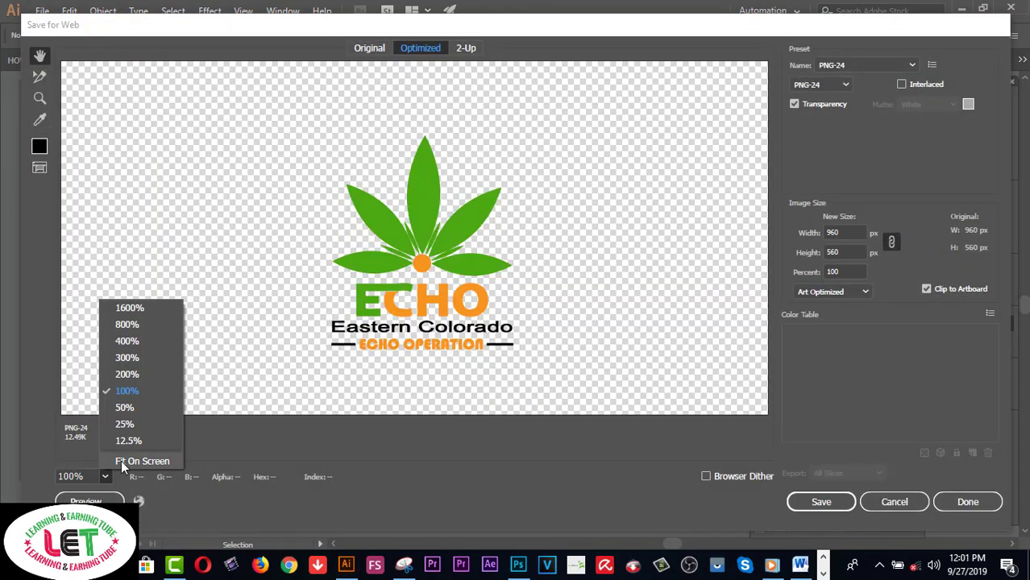
{"action": "left_click", "coordinate": [121, 459]}
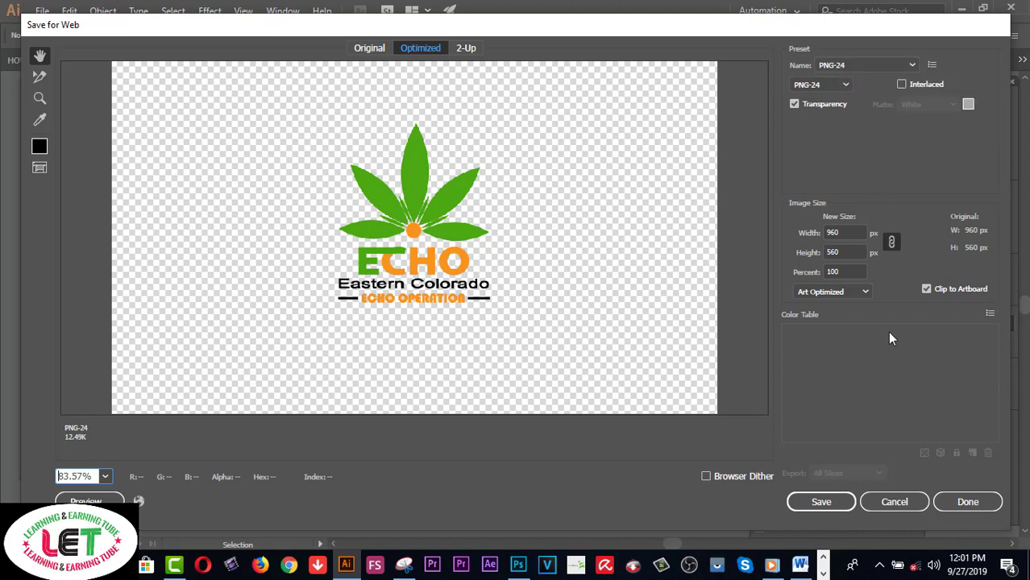
Save the PNG to the Desktop as LOGO-MOCK-UP-ECHO-OPERTION-1PNG
{"action": "left_click", "coordinate": [835, 502]}
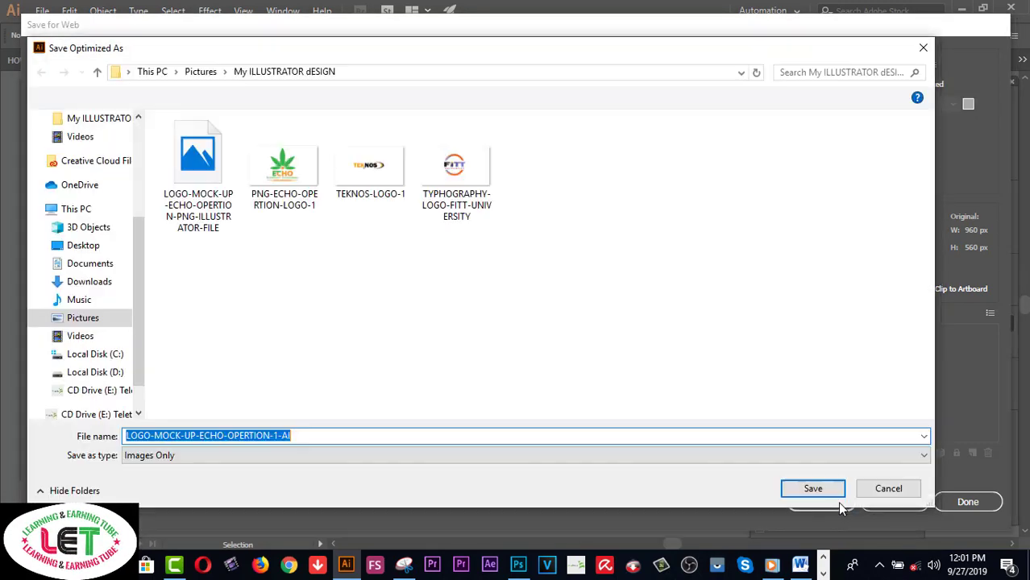
{"action": "left_click", "coordinate": [83, 246]}
{"action": "left_click", "coordinate": [294, 435]}
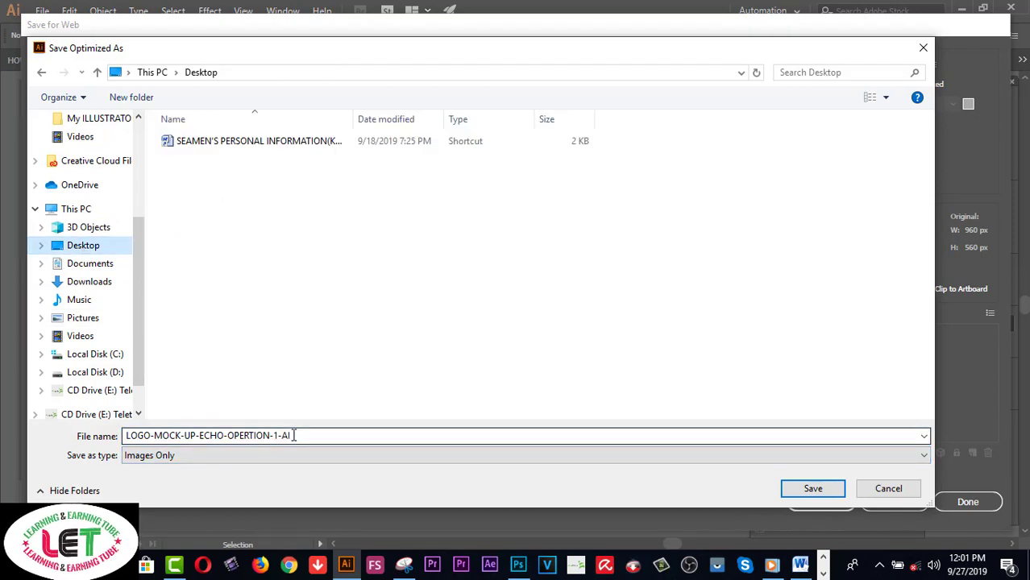
{"action": "double_click", "coordinate": [292, 435]}
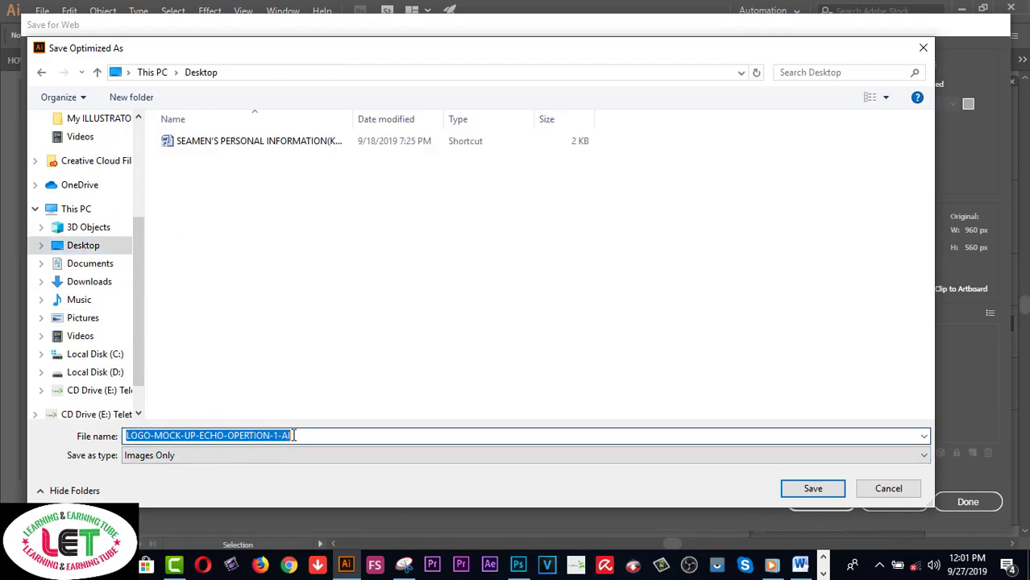
{"action": "left_click", "coordinate": [283, 435]}
{"action": "type", "text": "PNG"}
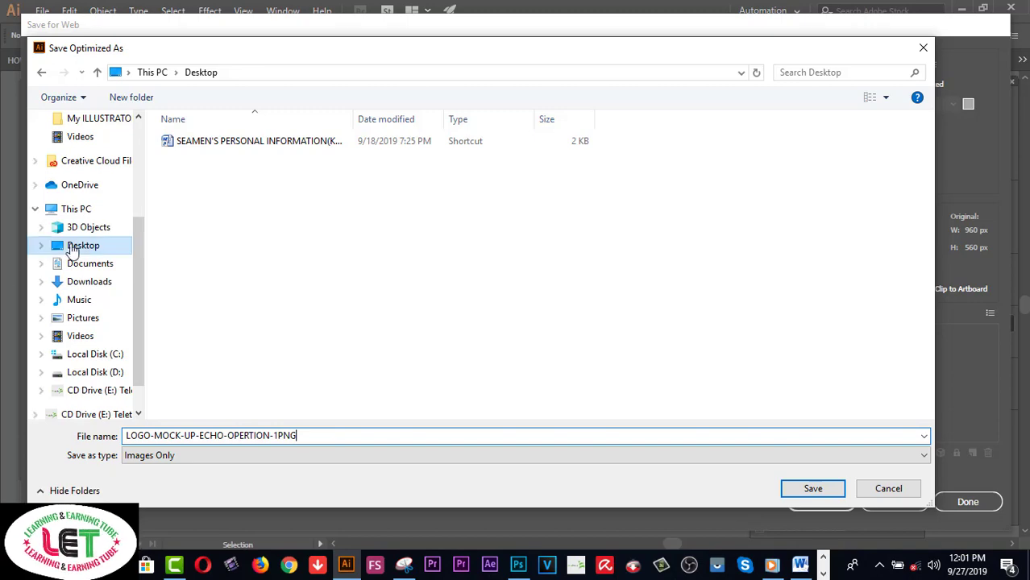
{"action": "left_click", "coordinate": [801, 490]}
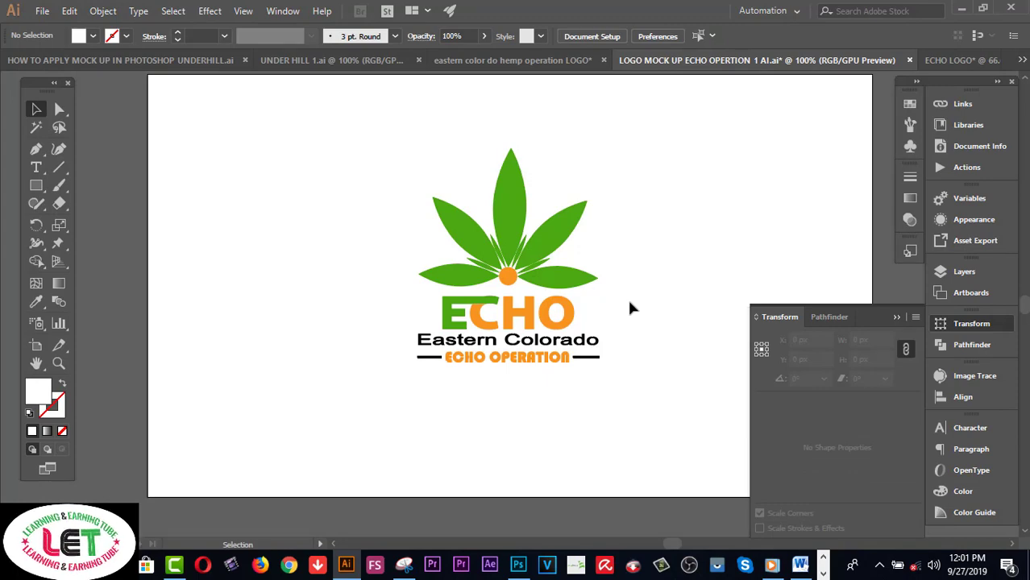
Close the Ellipse 1.psb document in Photoshop without saving changes
{"action": "left_click", "coordinate": [518, 566]}
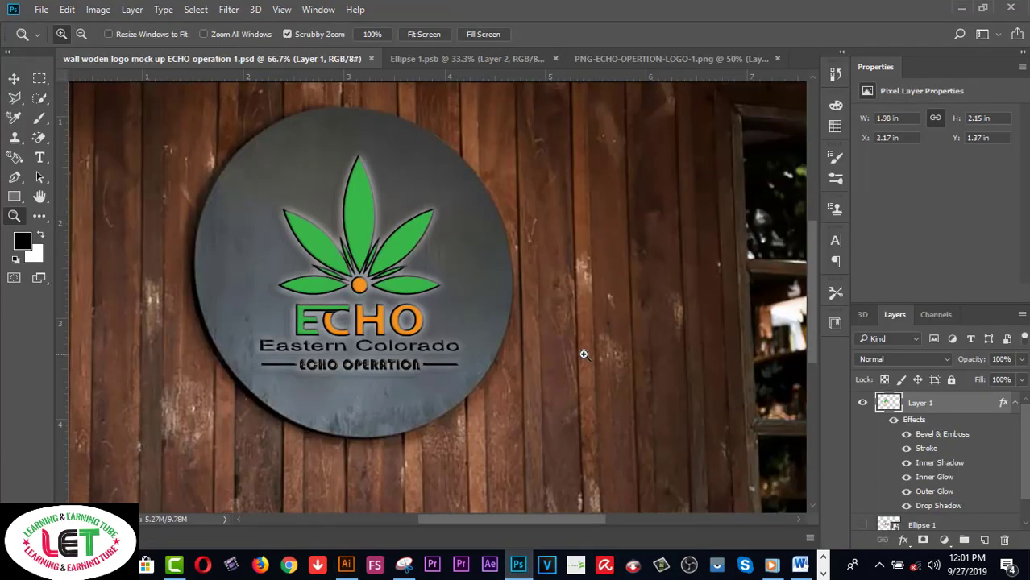
{"action": "left_click", "coordinate": [438, 58]}
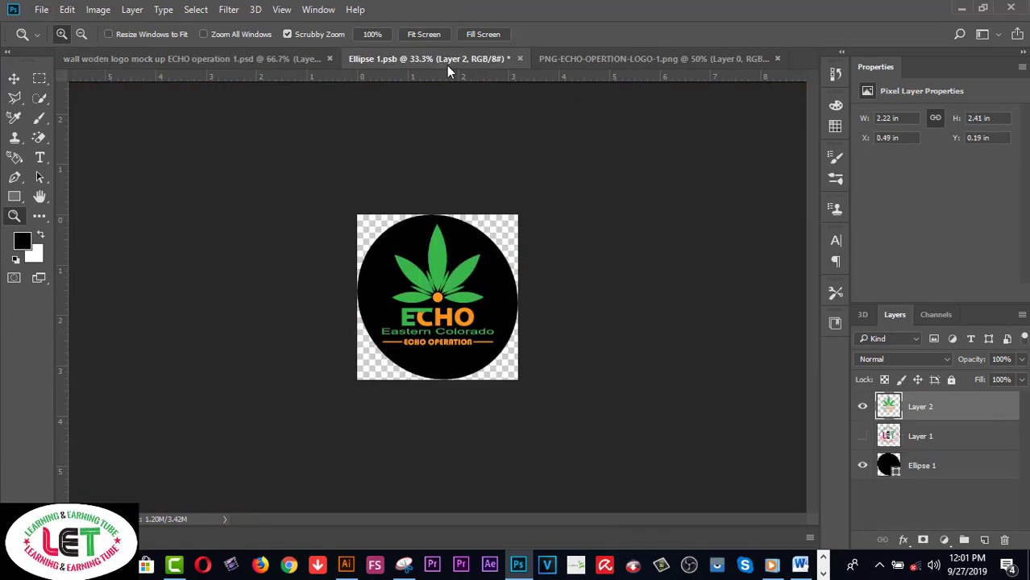
{"action": "left_click", "coordinate": [519, 59]}
{"action": "left_click", "coordinate": [504, 224]}
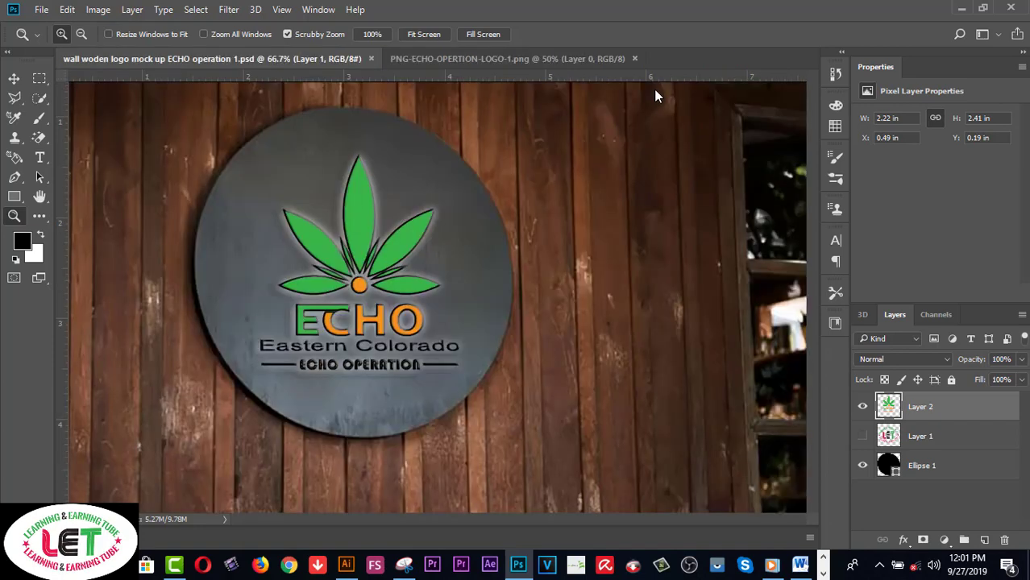
{"action": "left_click", "coordinate": [40, 10]}
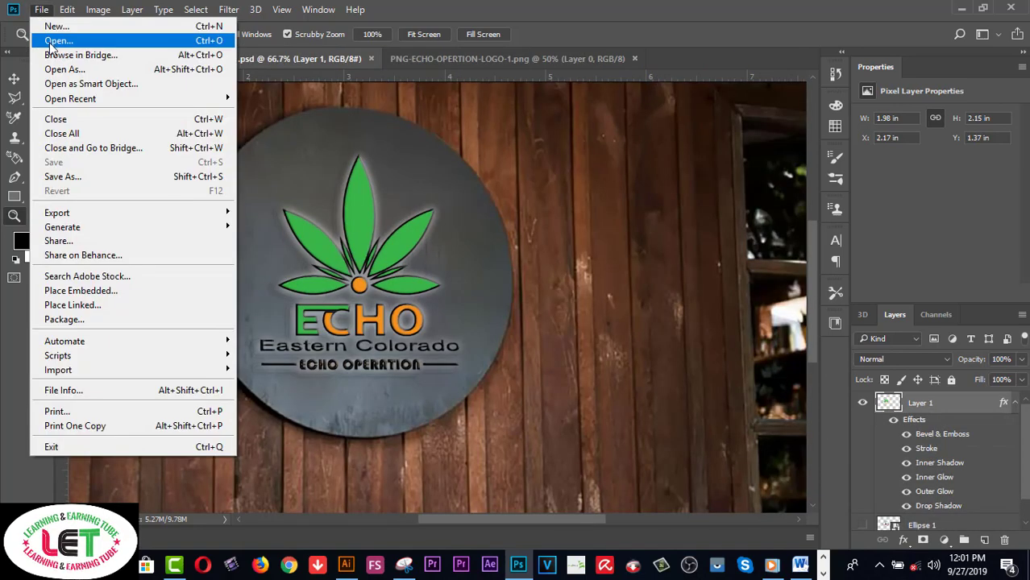
{"action": "left_click", "coordinate": [49, 43]}
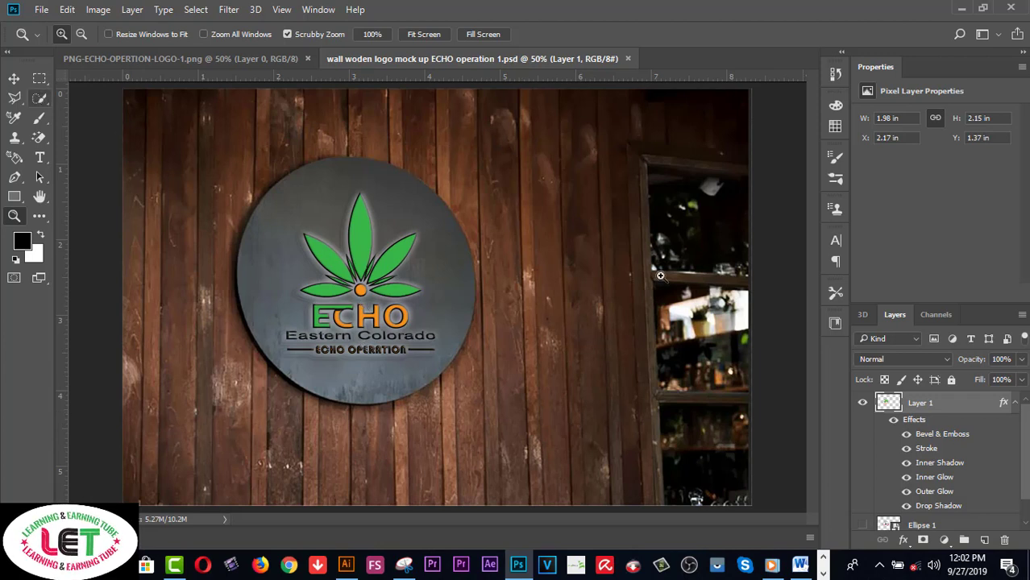
Hide the old logo layer and open LOGO-MOCK-UP-ECHO-OPERTION-1PNG from the Desktop
{"action": "left_click", "coordinate": [863, 404]}
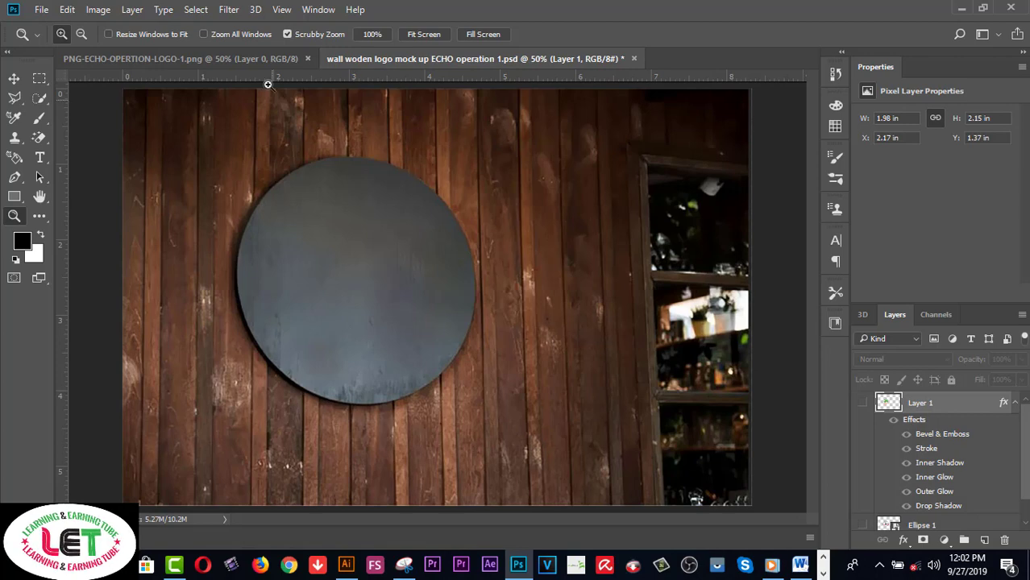
{"action": "left_click", "coordinate": [43, 11]}
{"action": "left_click", "coordinate": [48, 39]}
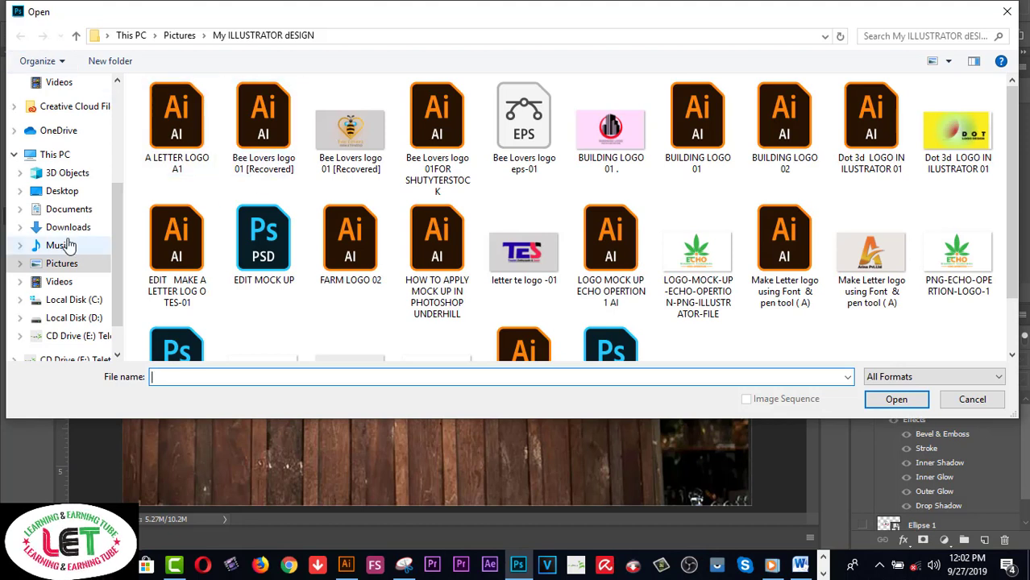
{"action": "left_click", "coordinate": [65, 191]}
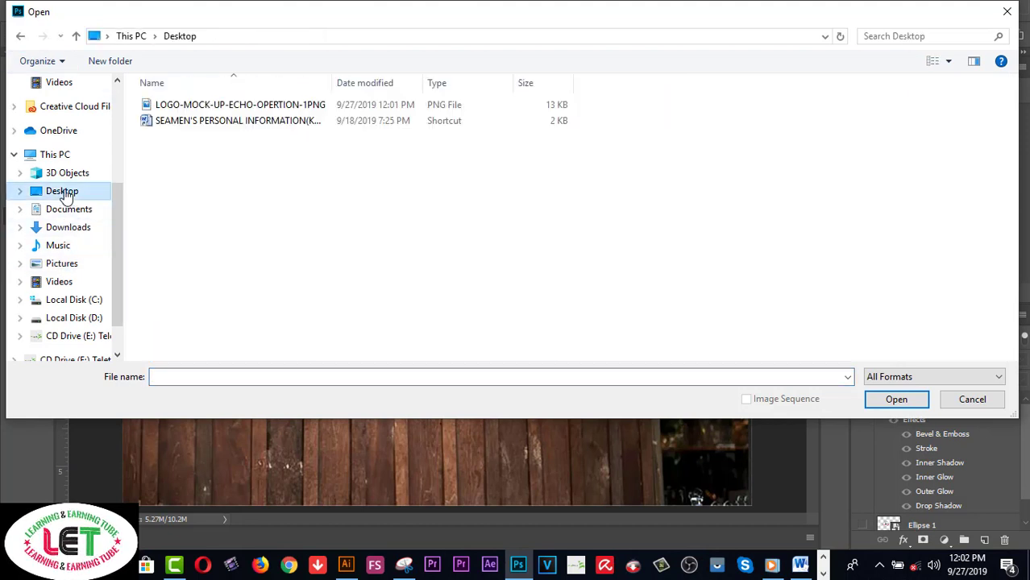
{"action": "left_click", "coordinate": [209, 106]}
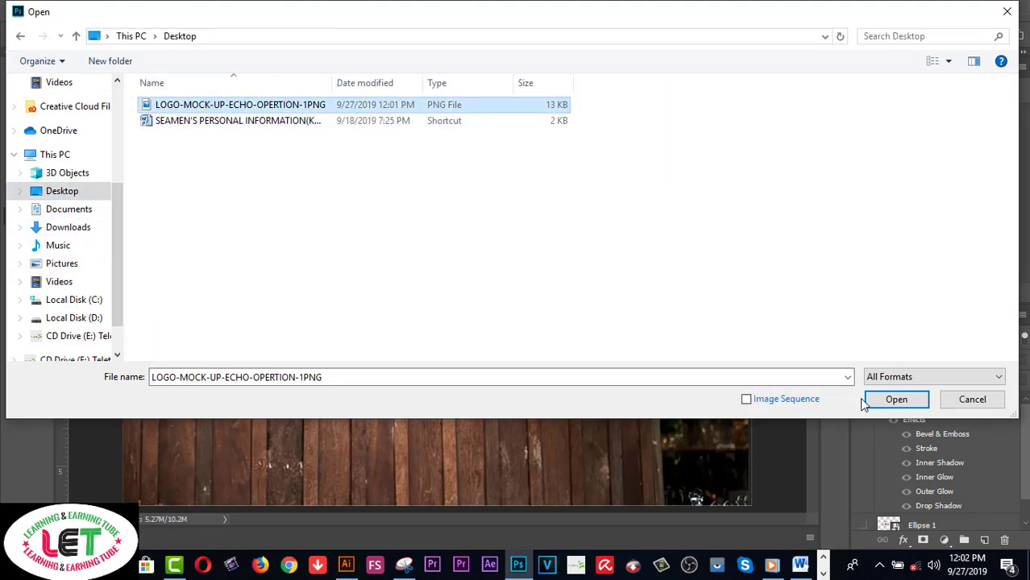
{"action": "left_click", "coordinate": [884, 401]}
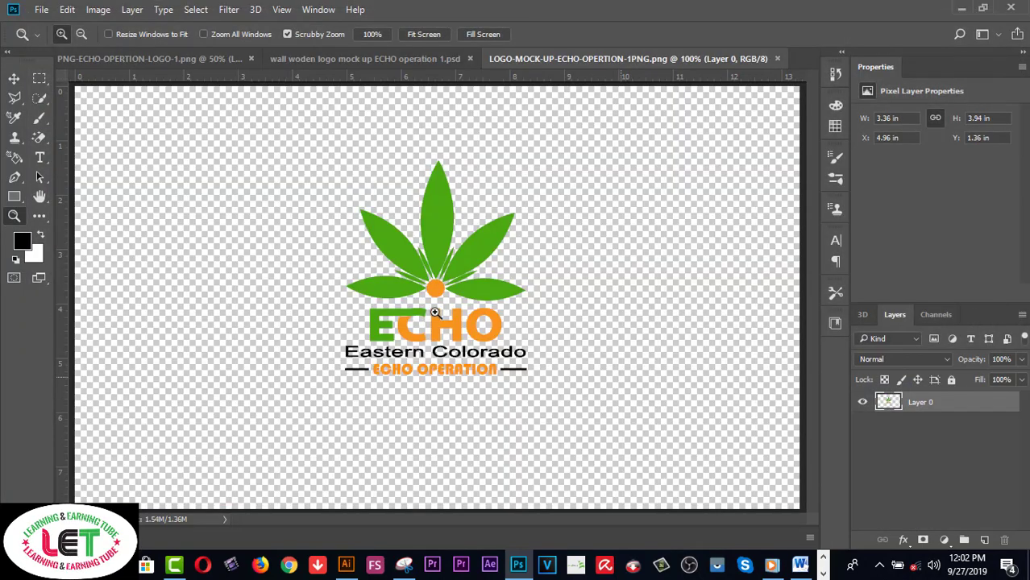
Drag the ECHO logo from the PNG document onto the round sign in the wall mockup
{"action": "left_click", "coordinate": [14, 79]}
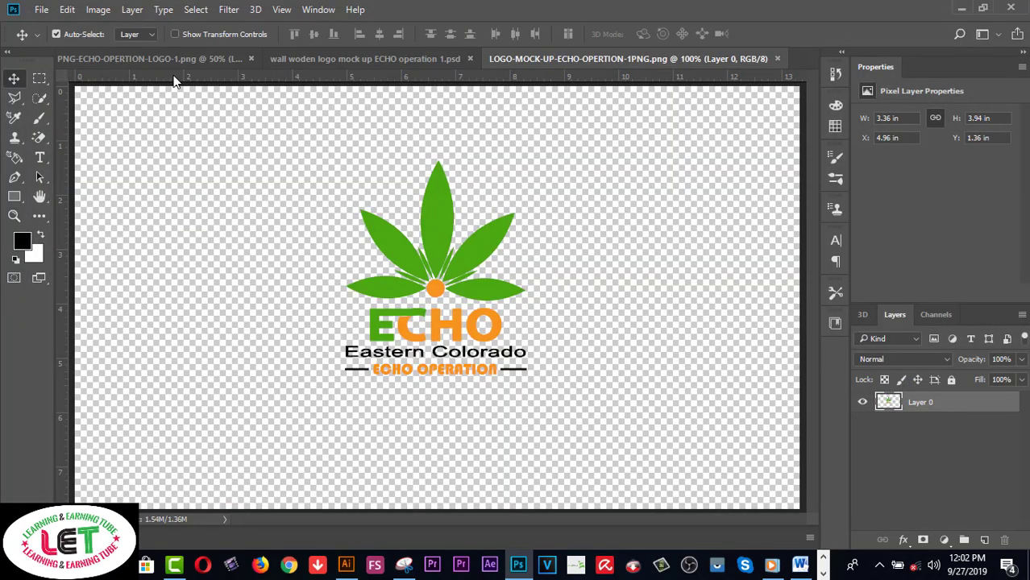
{"action": "left_click", "coordinate": [358, 60]}
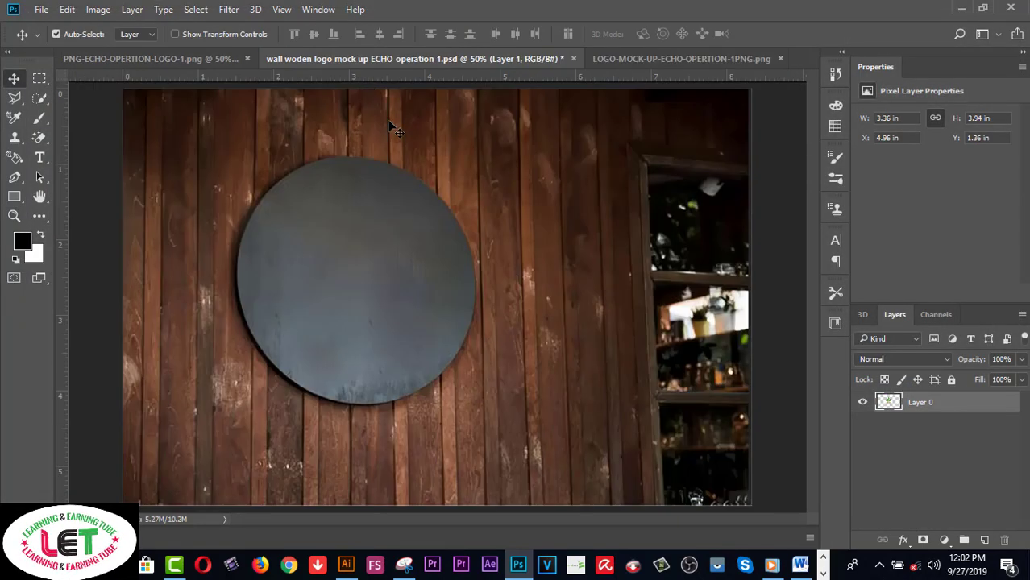
{"action": "left_click", "coordinate": [642, 60]}
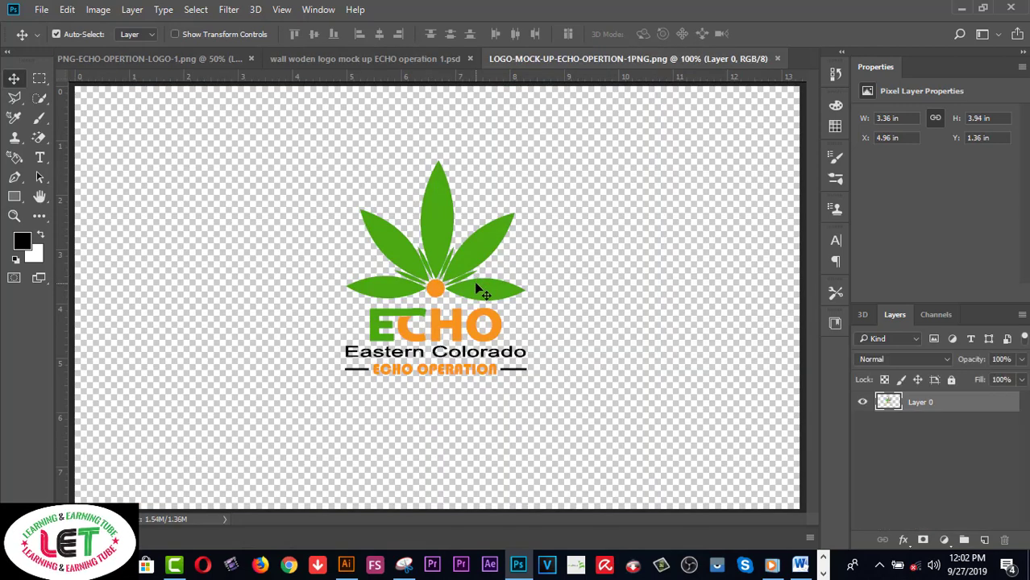
{"action": "left_click_drag", "start_coordinate": [477, 288], "coordinate": [445, 65]}
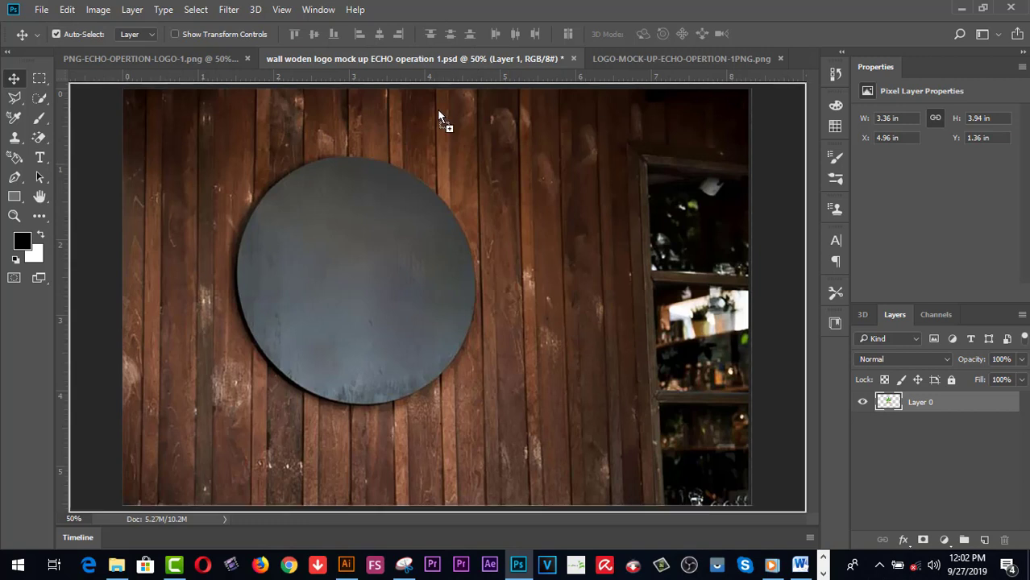
{"action": "mouse_move", "coordinate": [444, 62]}
{"action": "left_mouse_down"}
{"action": "mouse_move", "coordinate": [366, 310]}
{"action": "mouse_move", "coordinate": [360, 304]}
{"action": "left_mouse_up"}
{"action": "left_click_drag", "start_coordinate": [375, 306], "coordinate": [375, 278]}
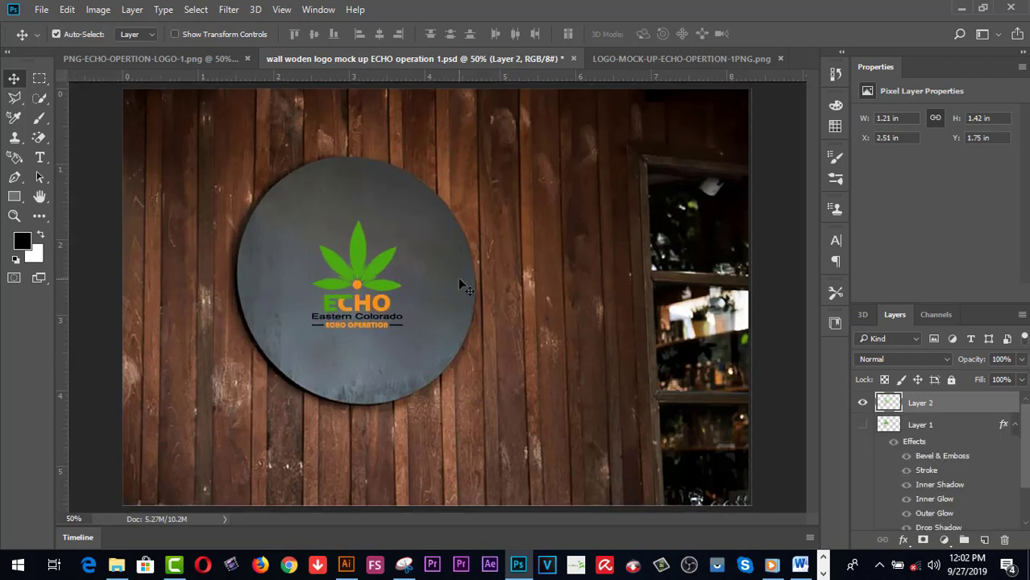
Scale the logo to about 130% and centre it on the sign
{"action": "key", "text": "ctrl+t"}
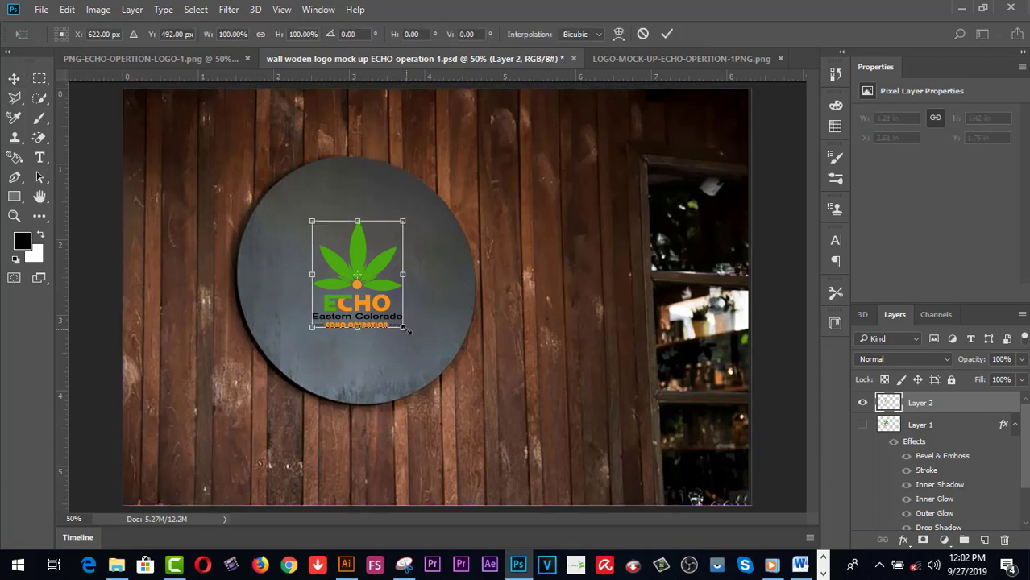
{"action": "left_click_drag", "start_coordinate": [406, 328], "coordinate": [420, 348]}
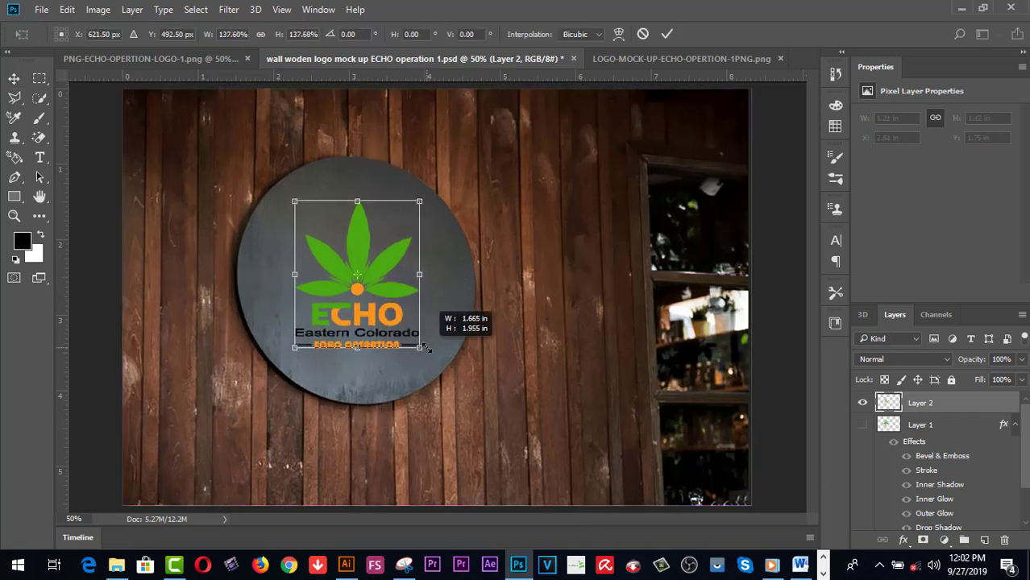
{"action": "left_click_drag", "start_coordinate": [383, 282], "coordinate": [381, 288]}
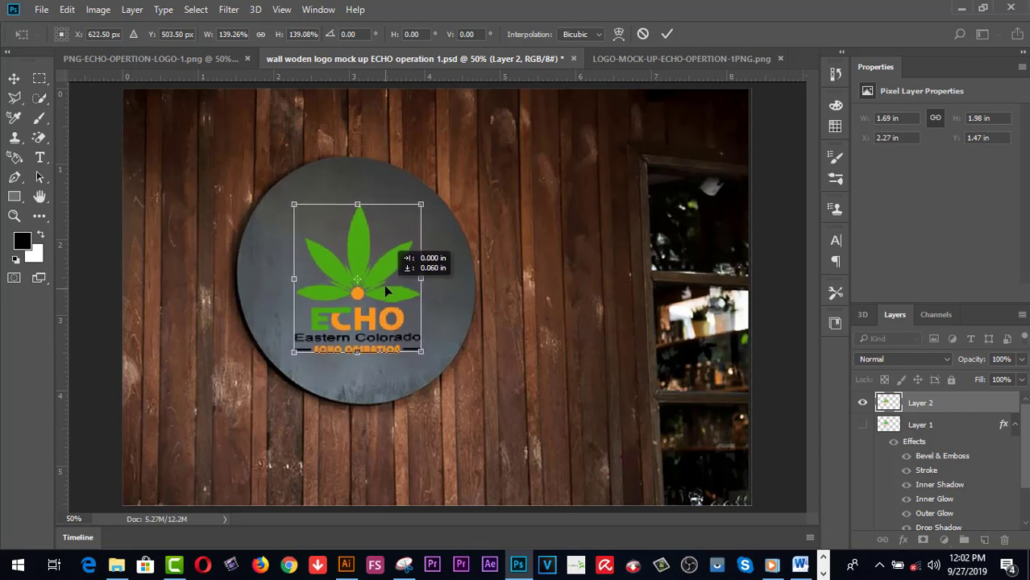
{"action": "left_click_drag", "start_coordinate": [384, 290], "coordinate": [386, 285]}
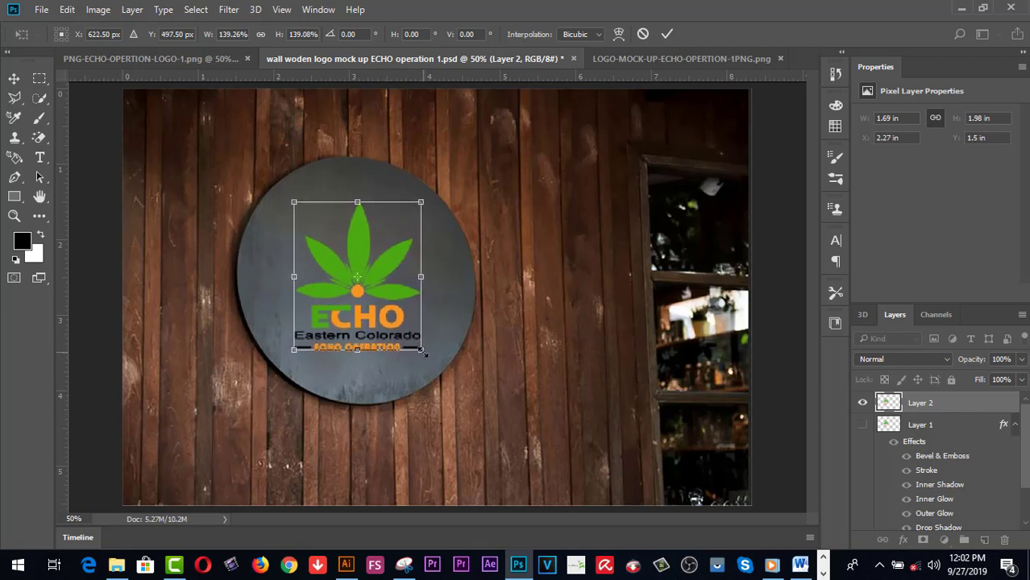
{"action": "left_click_drag", "start_coordinate": [420, 349], "coordinate": [412, 341]}
{"action": "left_click_drag", "start_coordinate": [384, 279], "coordinate": [387, 284]}
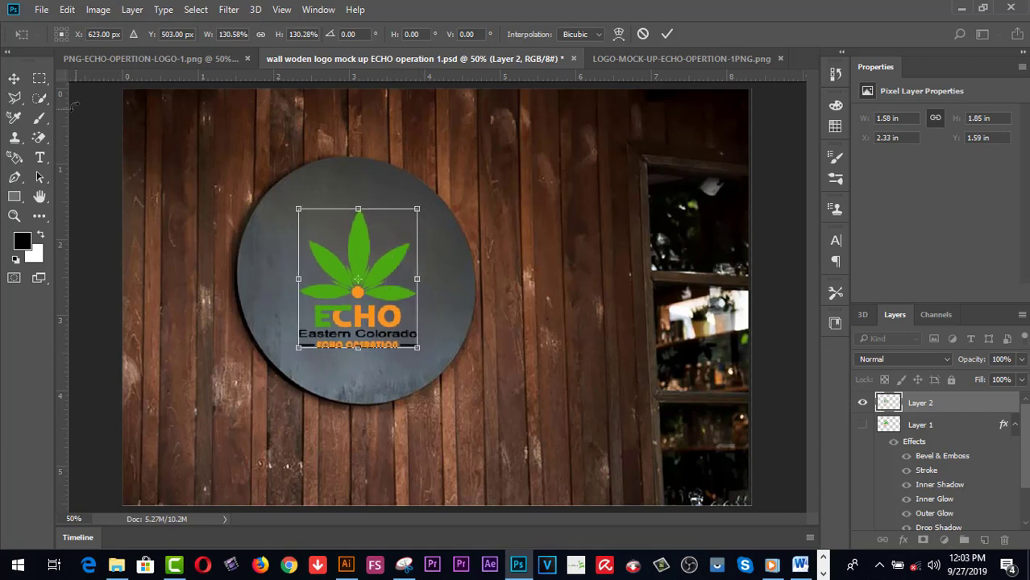
{"action": "left_click", "coordinate": [9, 84]}
{"action": "left_click", "coordinate": [440, 227]}
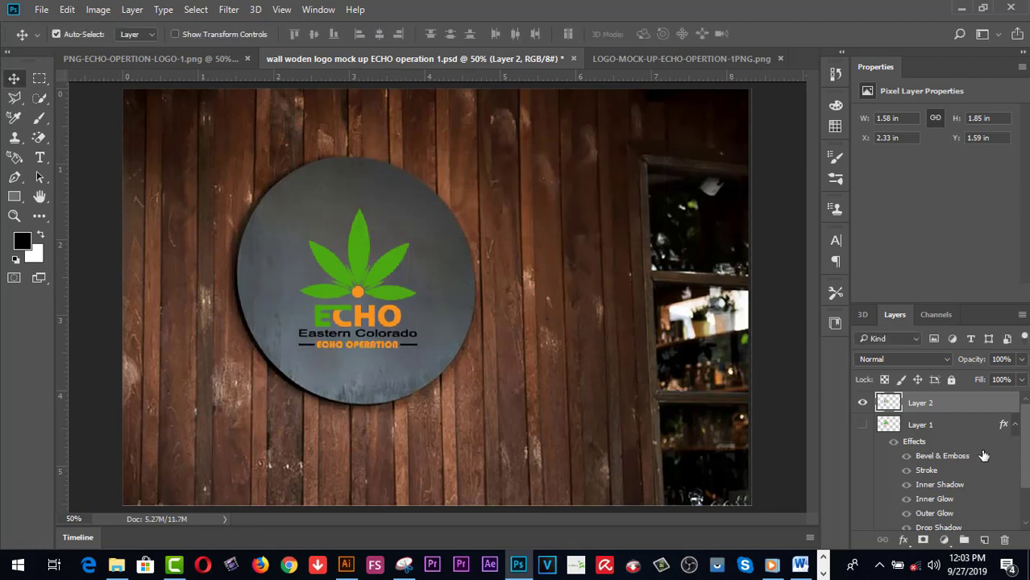
Give Layer 2 Bevel & Emboss, Stroke, Inner Shadow and Inner Glow effects
{"action": "double_click", "coordinate": [984, 405]}
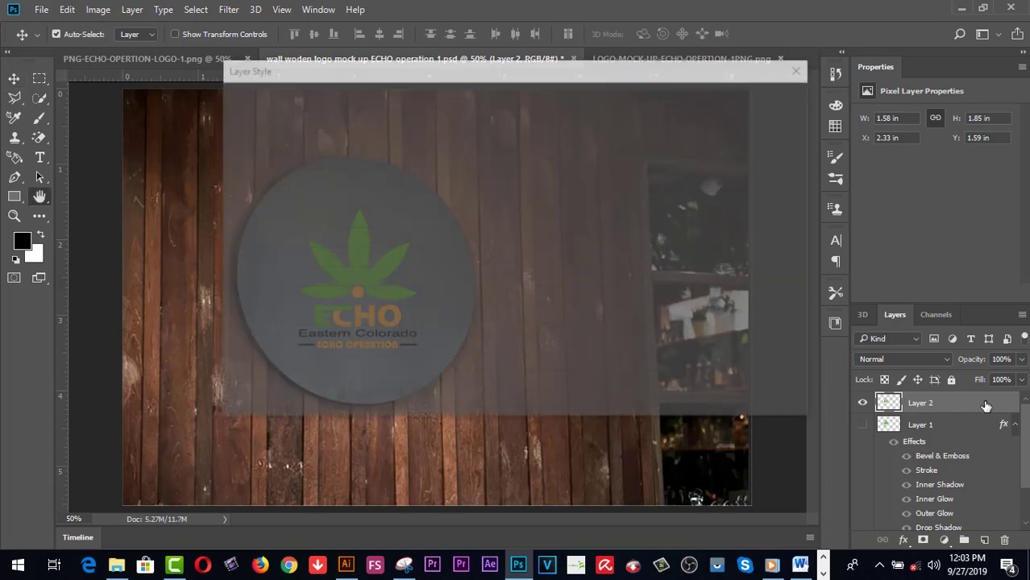
{"action": "left_click_drag", "start_coordinate": [342, 71], "coordinate": [661, 92]}
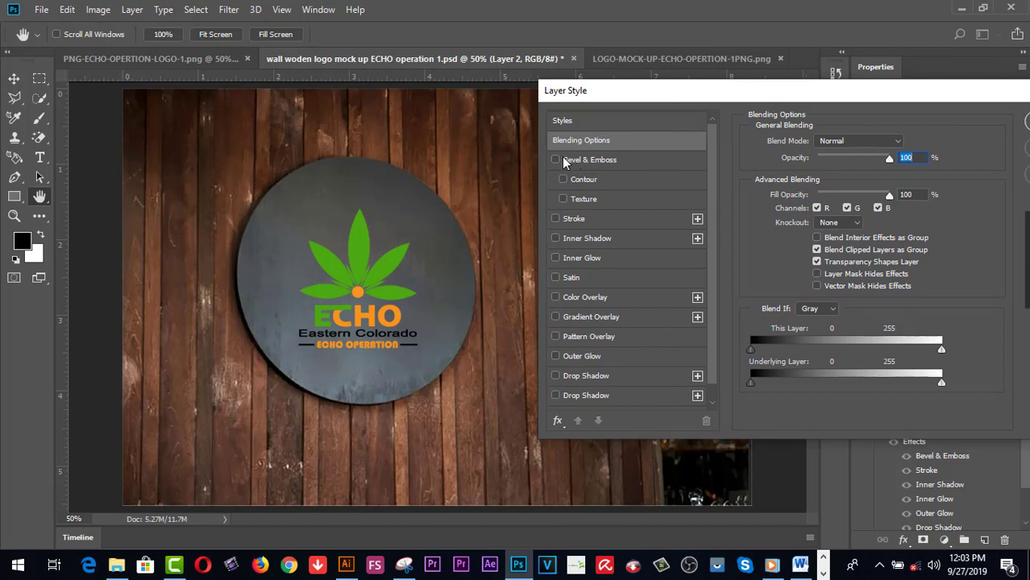
{"action": "left_click", "coordinate": [556, 160]}
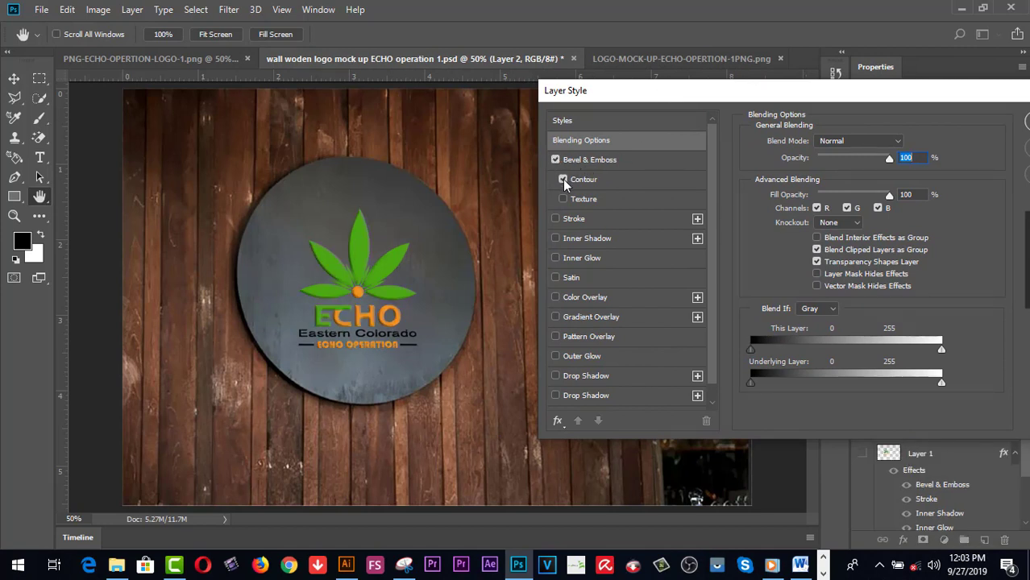
{"action": "left_click", "coordinate": [555, 219]}
{"action": "left_click", "coordinate": [556, 239]}
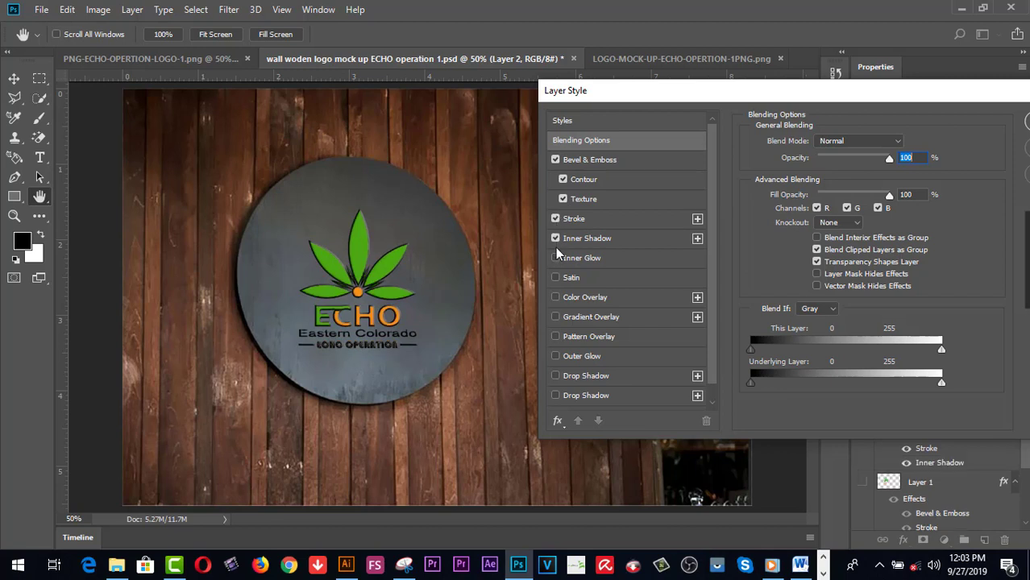
{"action": "left_click", "coordinate": [555, 259]}
{"action": "left_click", "coordinate": [556, 278]}
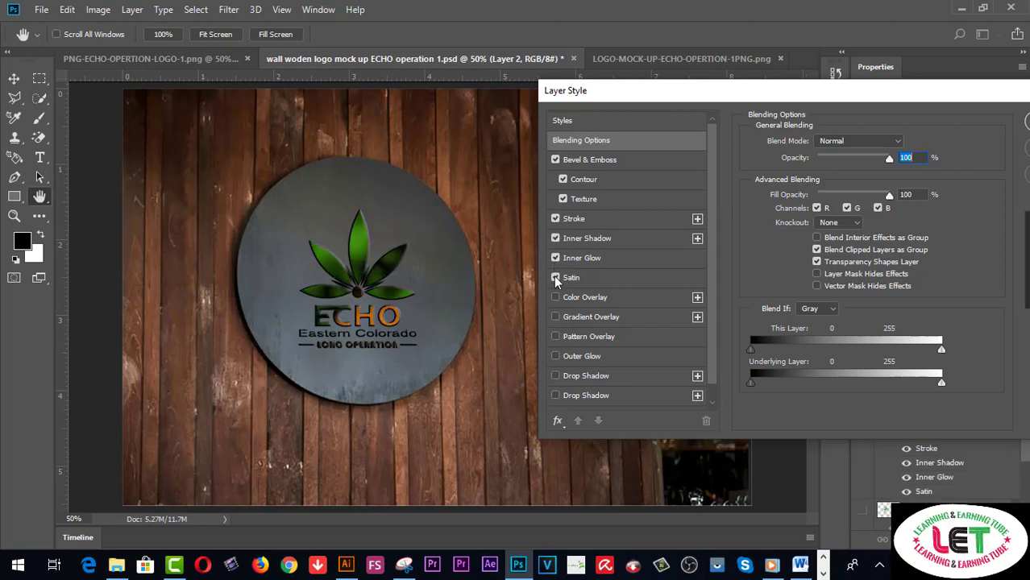
{"action": "left_click", "coordinate": [555, 278]}
{"action": "left_click", "coordinate": [555, 297]}
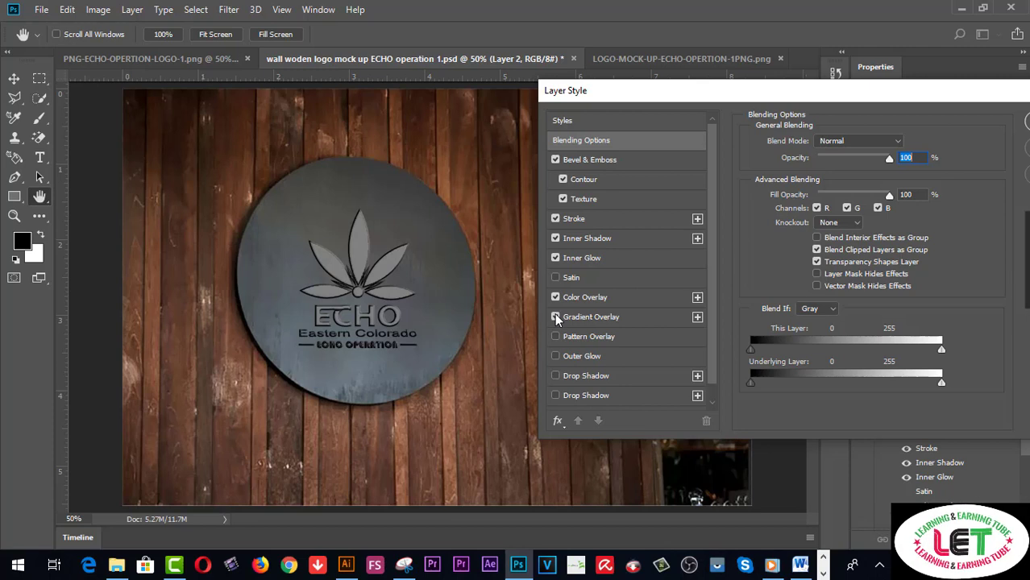
{"action": "left_click", "coordinate": [555, 317]}
Add Gradient Overlay, Pattern Overlay, Outer Glow and Drop Shadow effects to the logo
{"action": "left_click", "coordinate": [555, 297]}
{"action": "left_click", "coordinate": [556, 337]}
{"action": "left_click", "coordinate": [555, 356]}
{"action": "left_click", "coordinate": [555, 376]}
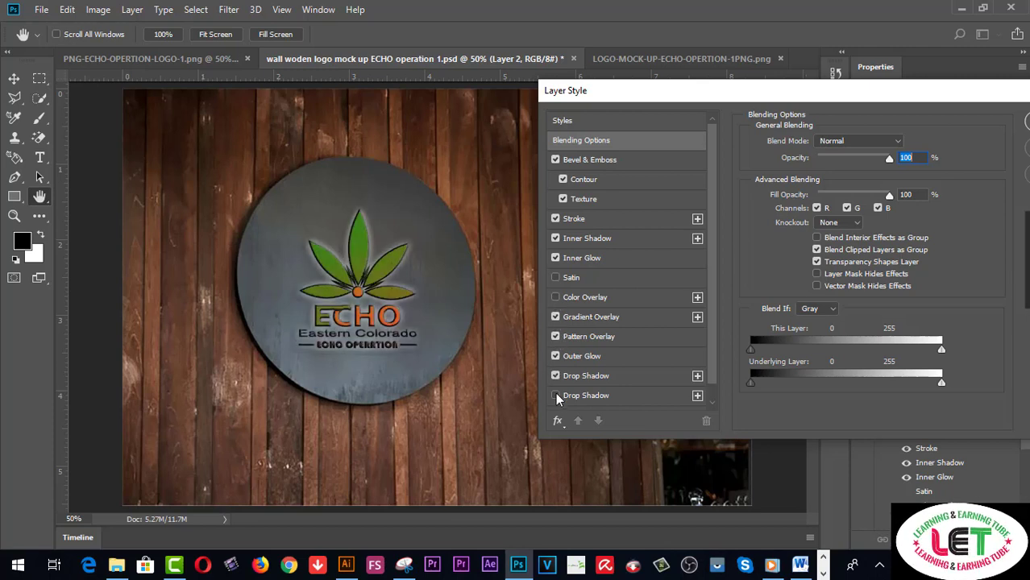
{"action": "left_click", "coordinate": [555, 396]}
{"action": "left_click", "coordinate": [555, 395]}
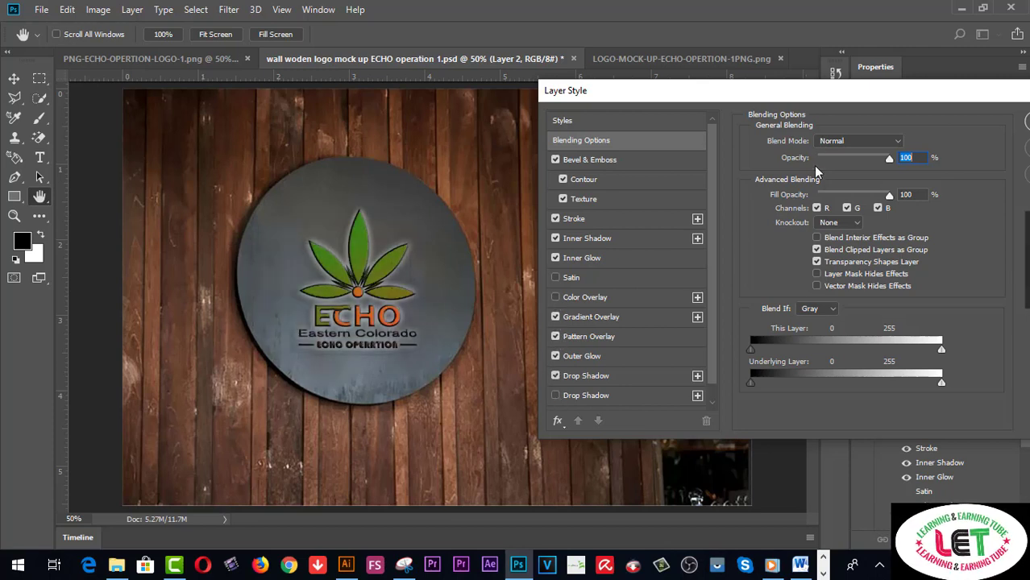
Raise the green-to-red Gradient Overlay opacity to 55%
{"action": "left_click", "coordinate": [615, 318]}
{"action": "left_click_drag", "start_coordinate": [821, 99], "coordinate": [783, 74]}
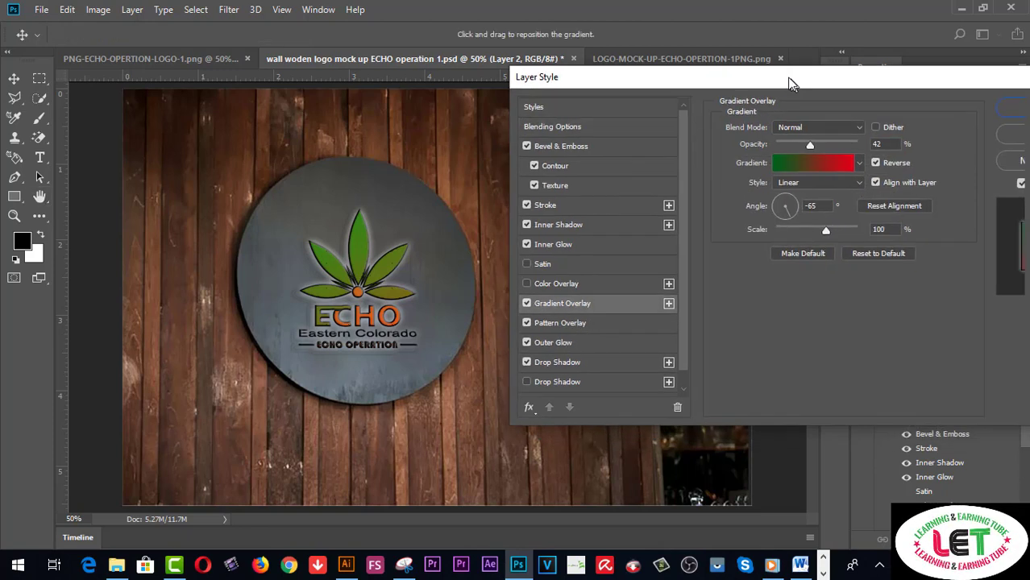
{"action": "left_click_drag", "start_coordinate": [801, 135], "coordinate": [821, 130]}
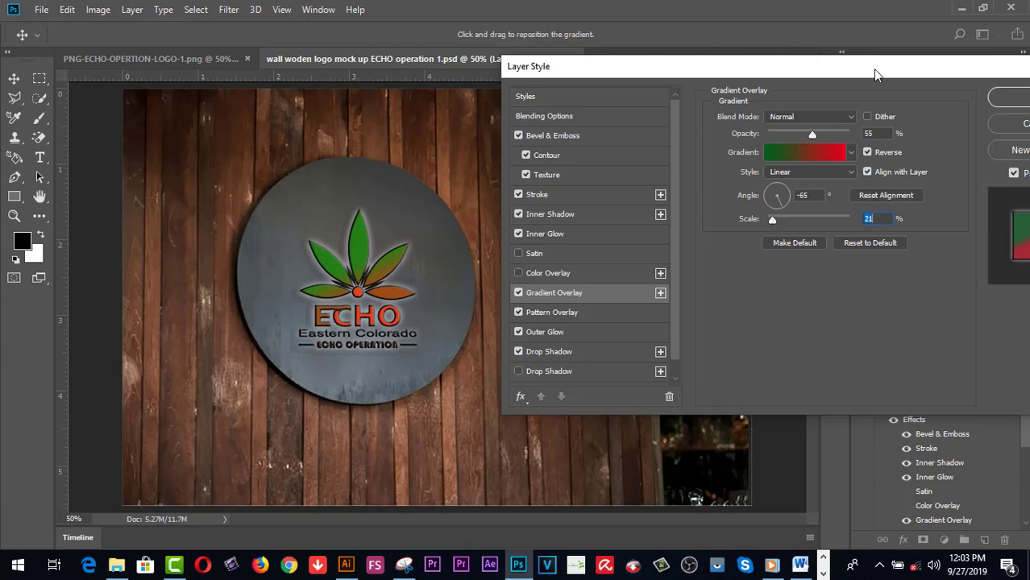
{"action": "mouse_move", "coordinate": [876, 74]}
{"action": "left_mouse_down"}
{"action": "mouse_move", "coordinate": [899, 96]}
{"action": "mouse_move", "coordinate": [759, 103]}
{"action": "left_mouse_up"}
Commit the logo's layer effects, keep it centred on the sign, and open the File menu
{"action": "left_click", "coordinate": [919, 132]}
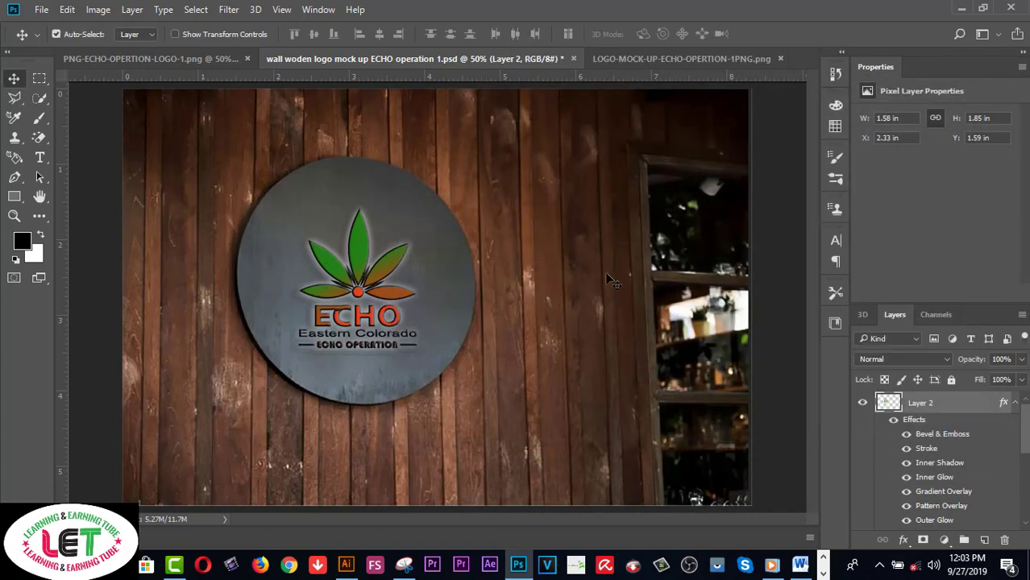
{"action": "left_click_drag", "start_coordinate": [389, 274], "coordinate": [400, 274]}
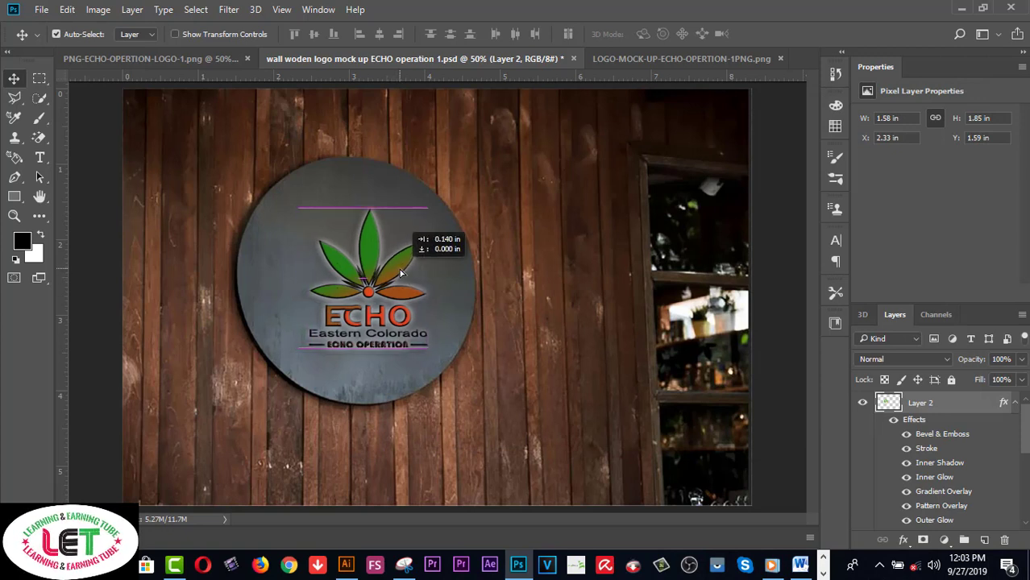
{"action": "left_click_drag", "start_coordinate": [400, 274], "coordinate": [390, 274]}
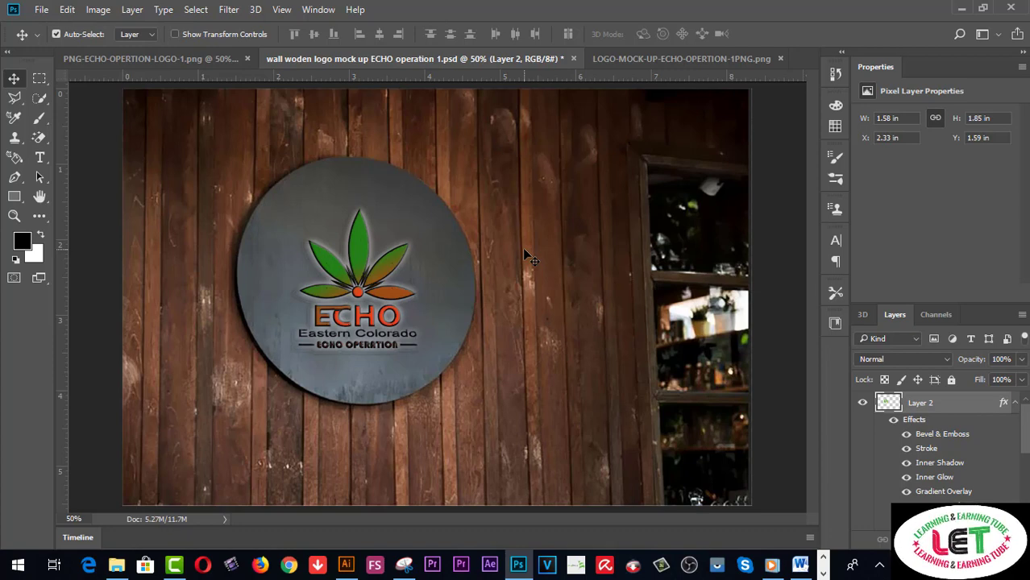
{"action": "left_click", "coordinate": [41, 11]}
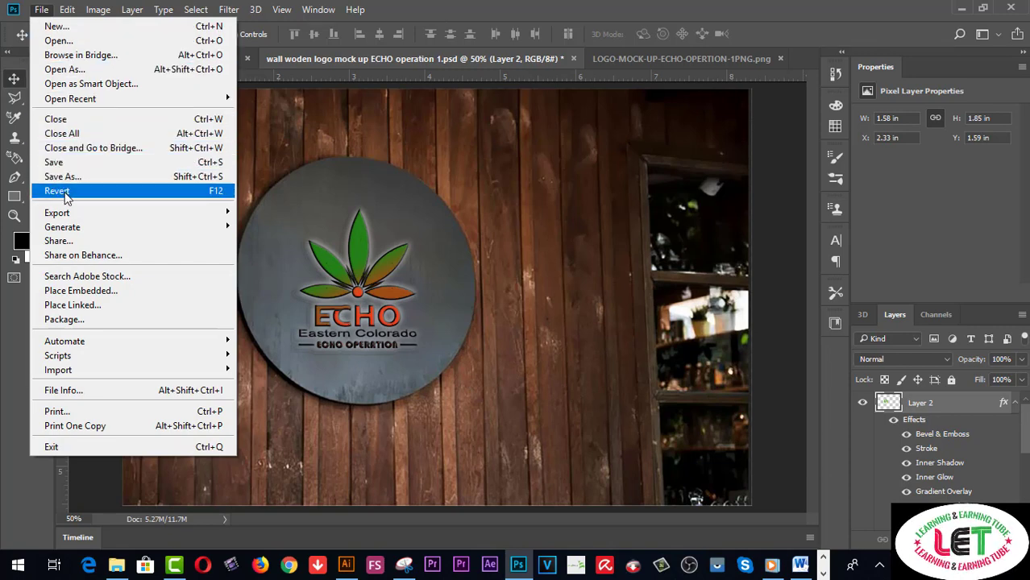
{"action": "mouse_move", "coordinate": [58, 213]}
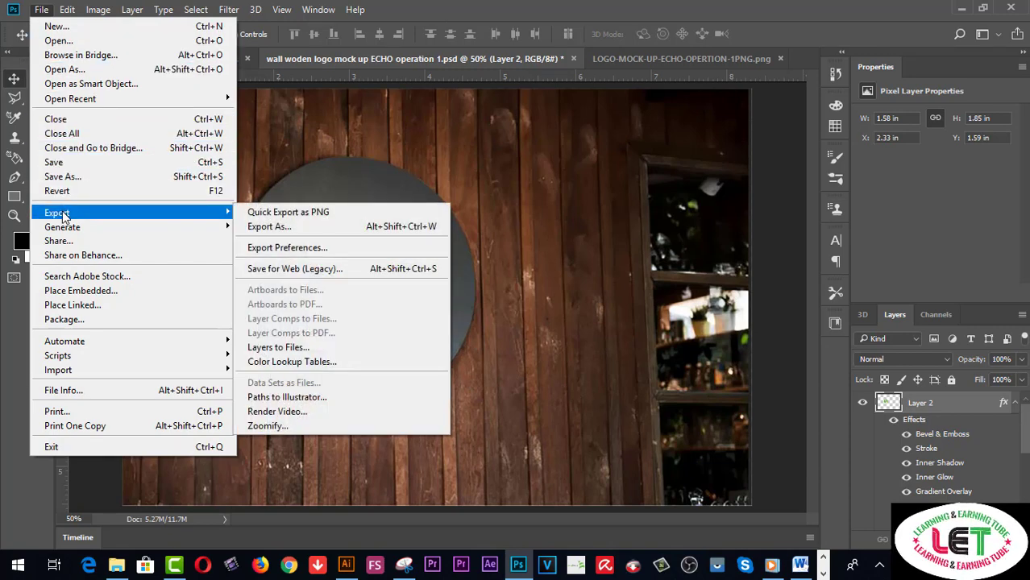
Export the mockup via Save for Web as PNG-24 wall-woden-logo-mock-up-ECHO-operation-1 on the Desktop
{"action": "left_click", "coordinate": [265, 271]}
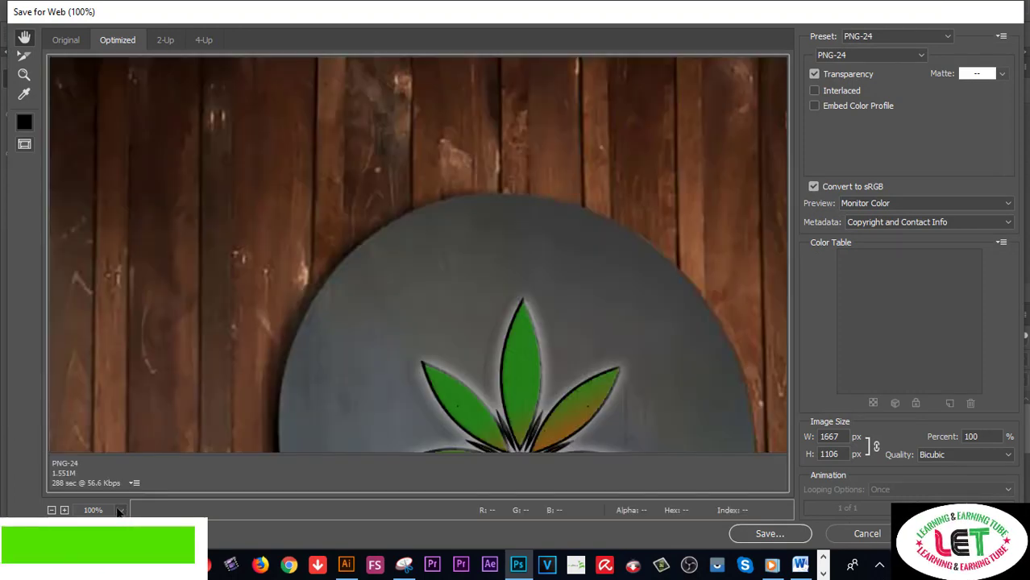
{"action": "left_click", "coordinate": [121, 510]}
{"action": "left_click", "coordinate": [125, 491]}
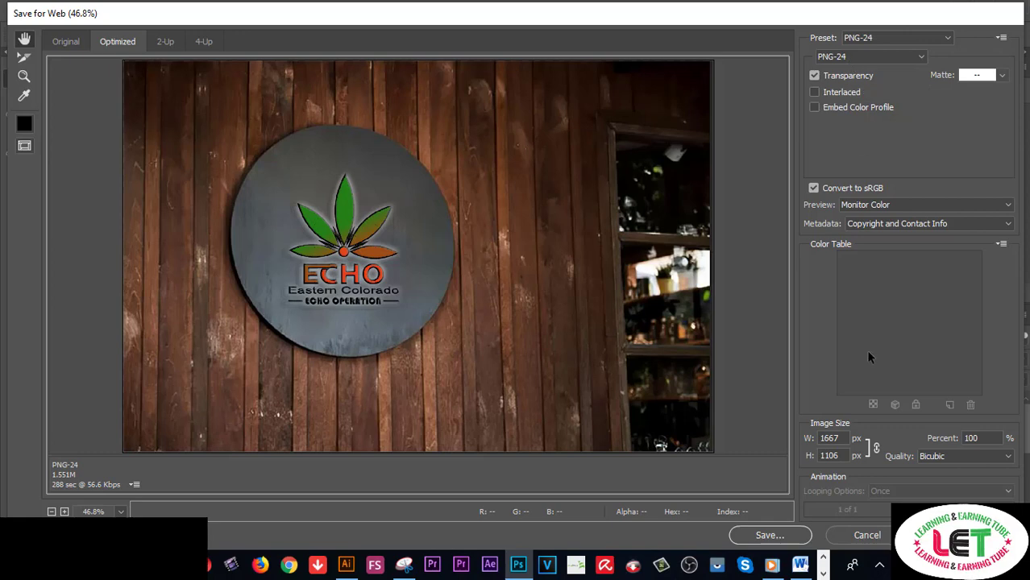
{"action": "left_click", "coordinate": [768, 535]}
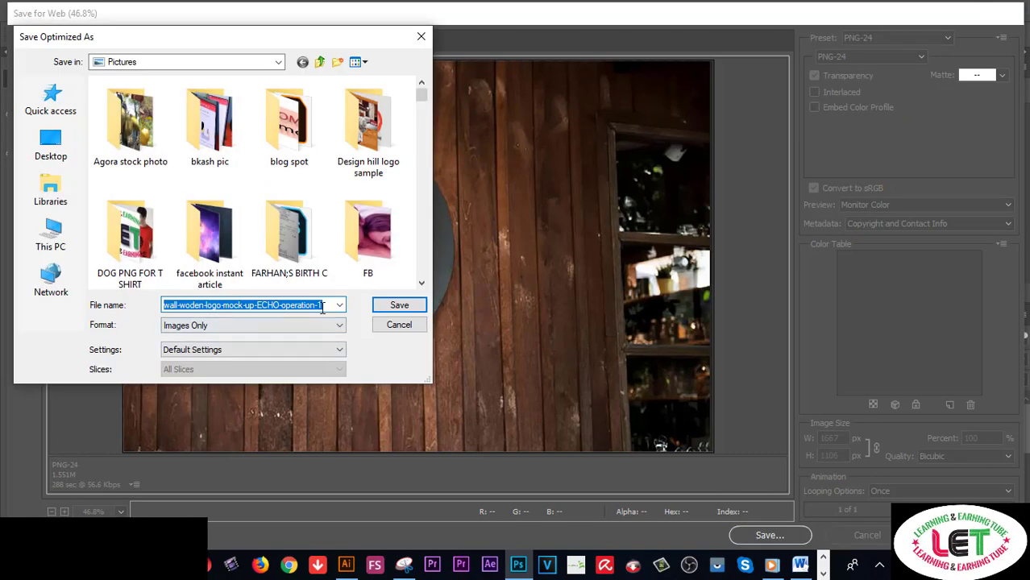
{"action": "left_click", "coordinate": [51, 145]}
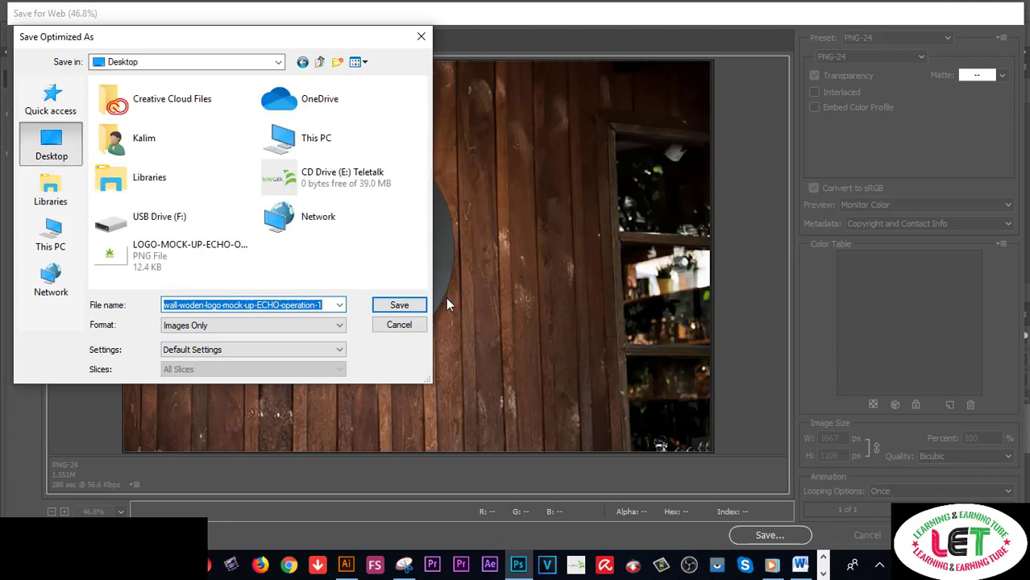
{"action": "left_click", "coordinate": [400, 305]}
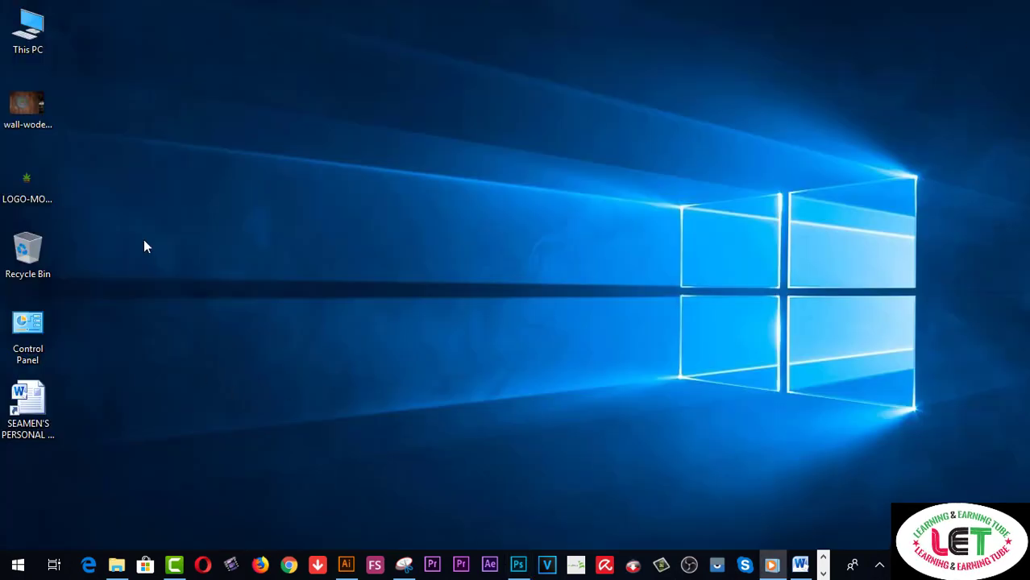
{"action": "left_click", "coordinate": [31, 110]}
{"action": "right_click", "coordinate": [51, 106]}
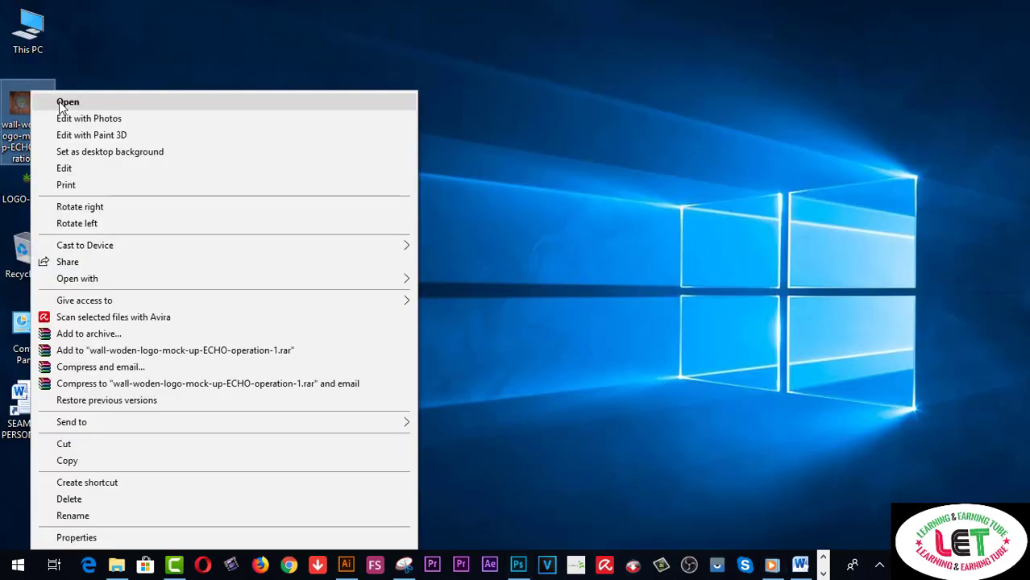
{"action": "left_click", "coordinate": [59, 101]}
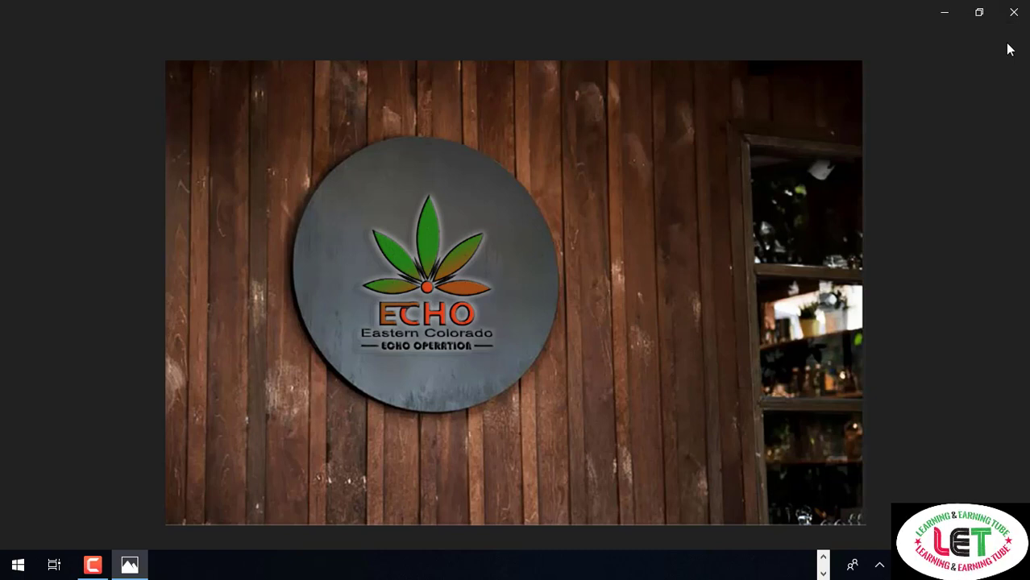
{"action": "mouse_move", "coordinate": [1013, 13]}
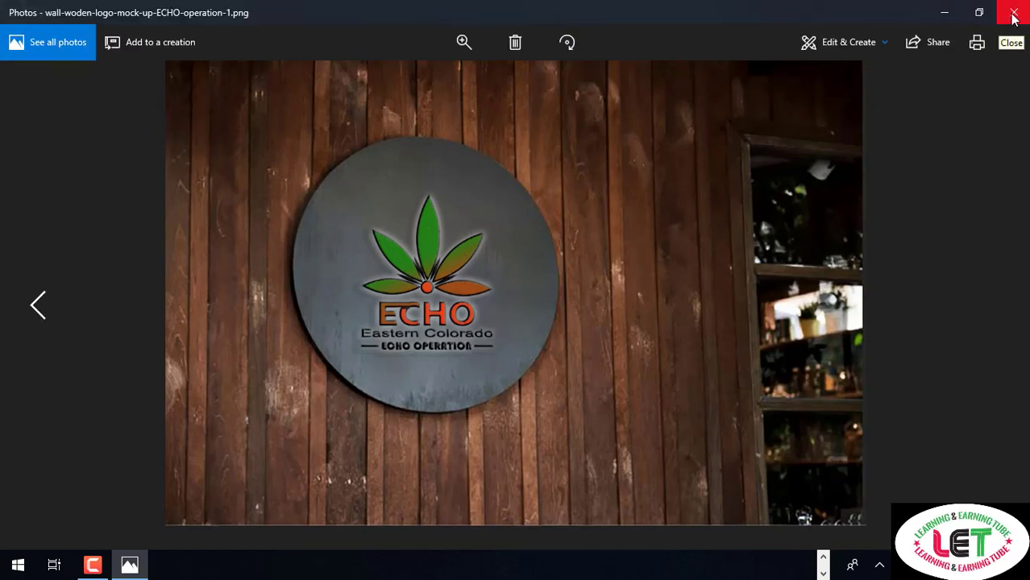
{"action": "left_click", "coordinate": [1013, 16]}
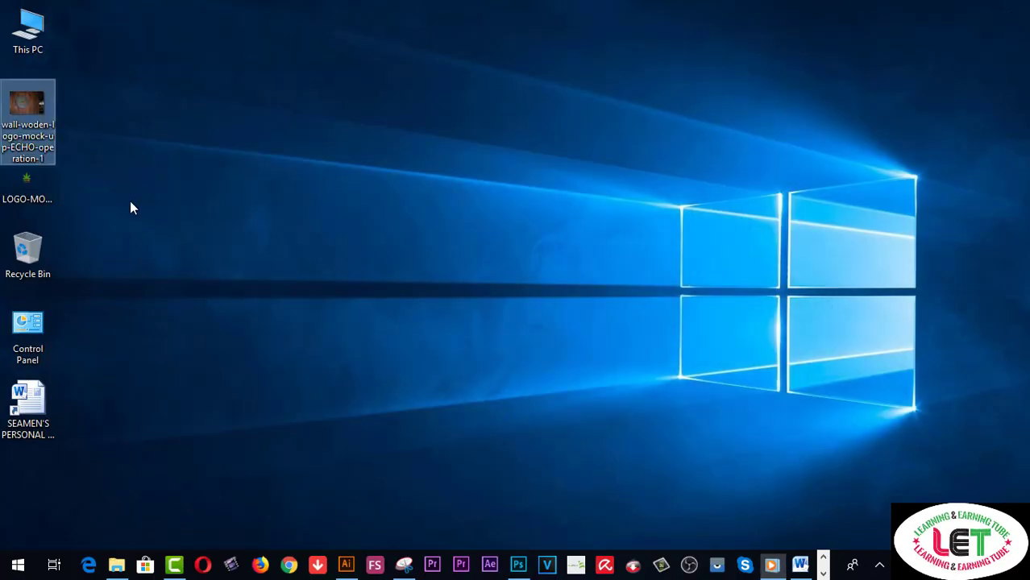